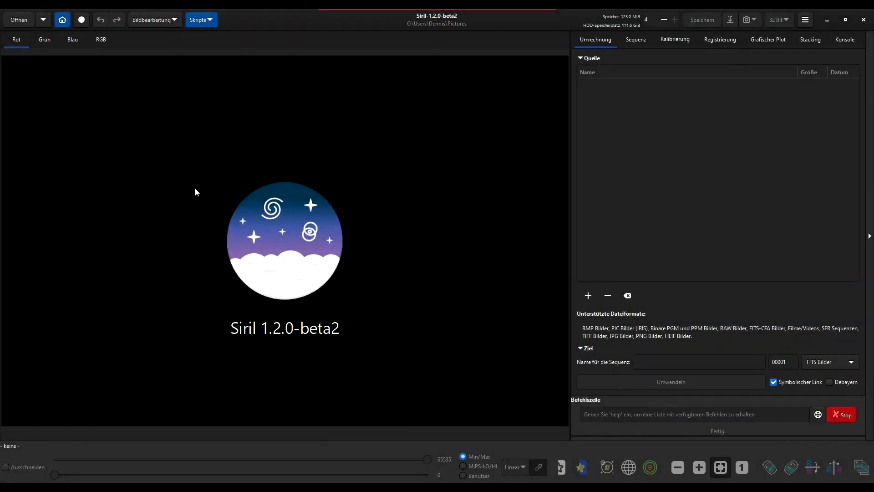
- Preview the 10 sec, 45, 120 and 300 M42 frames in the file dialog, then cancel
click(23, 21)
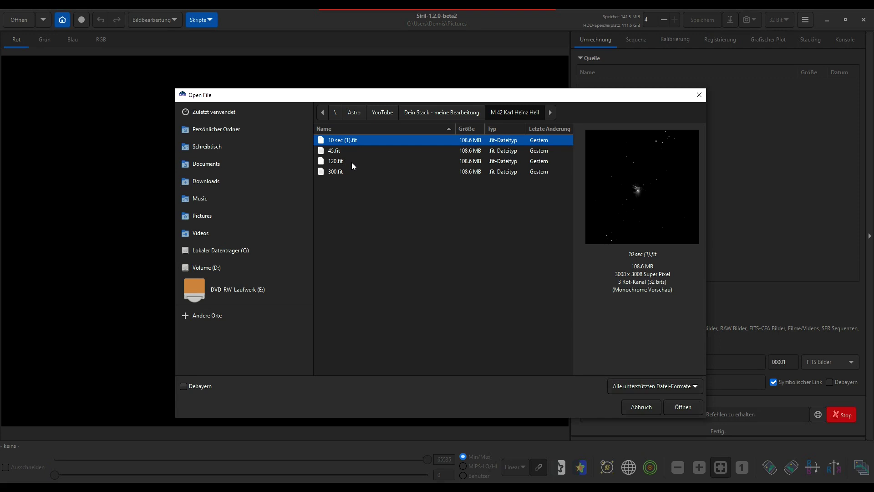
click(336, 151)
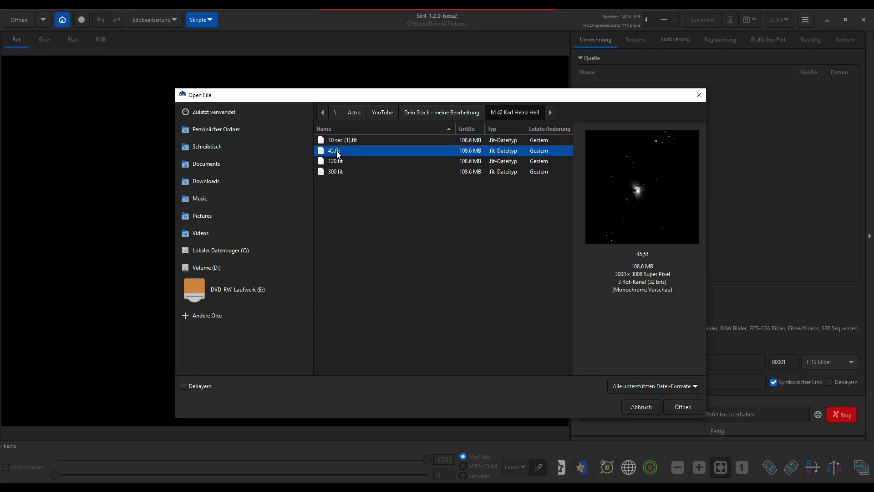
click(339, 162)
click(338, 174)
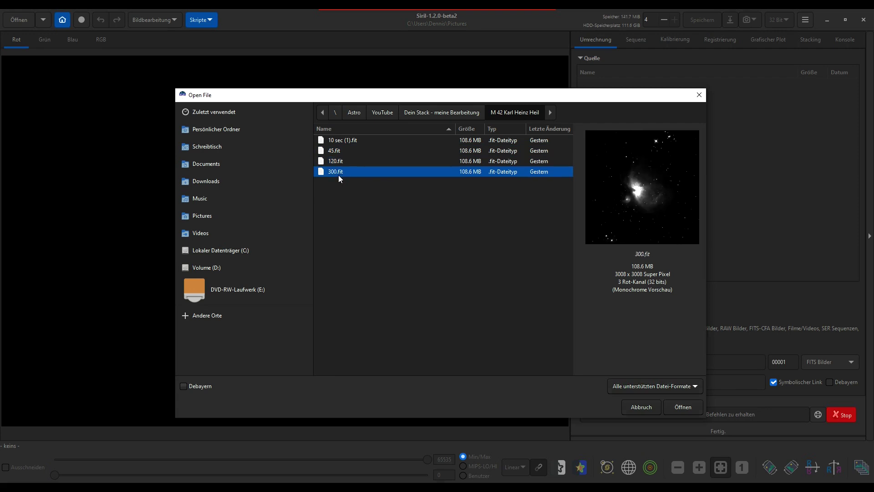
click(338, 153)
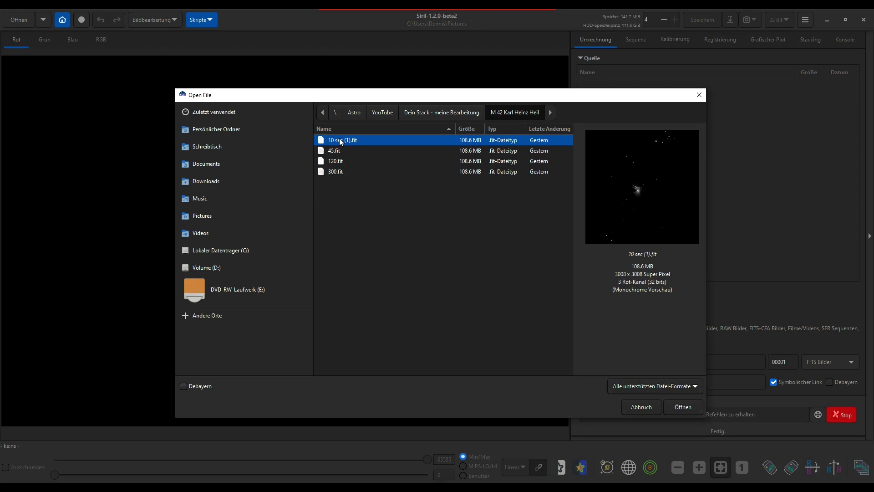
click(342, 151)
click(344, 173)
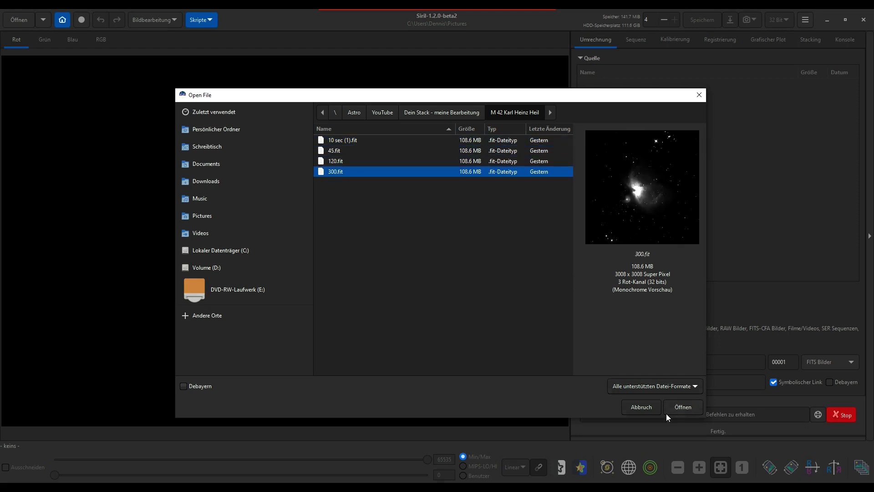
click(643, 408)
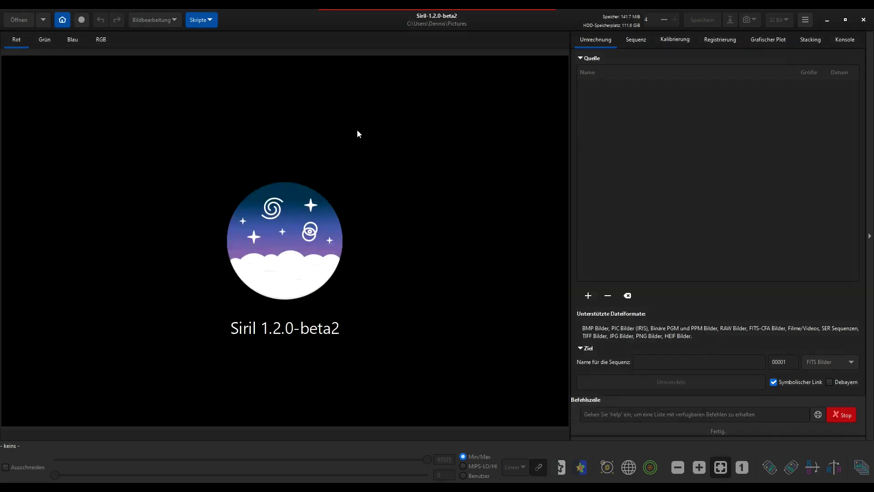
- Convert all four M42 .fit frames into a sequence named 'KHH M42'
click(588, 297)
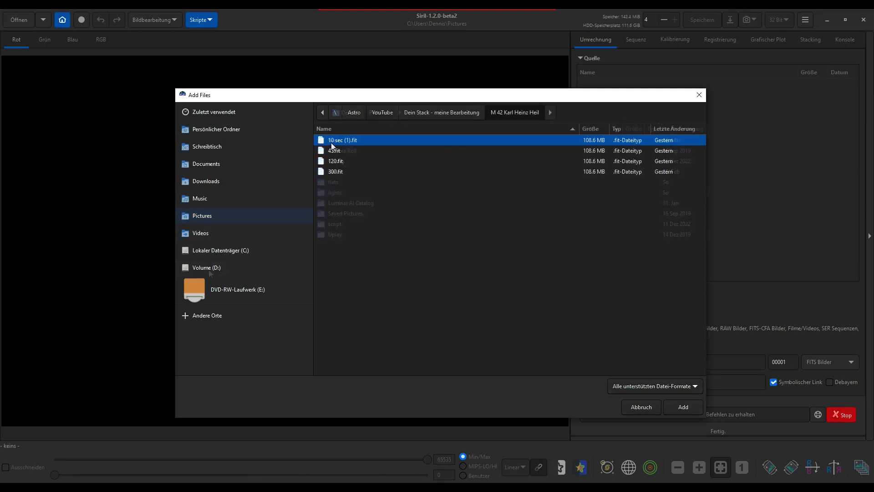
ctrl+click(338, 150)
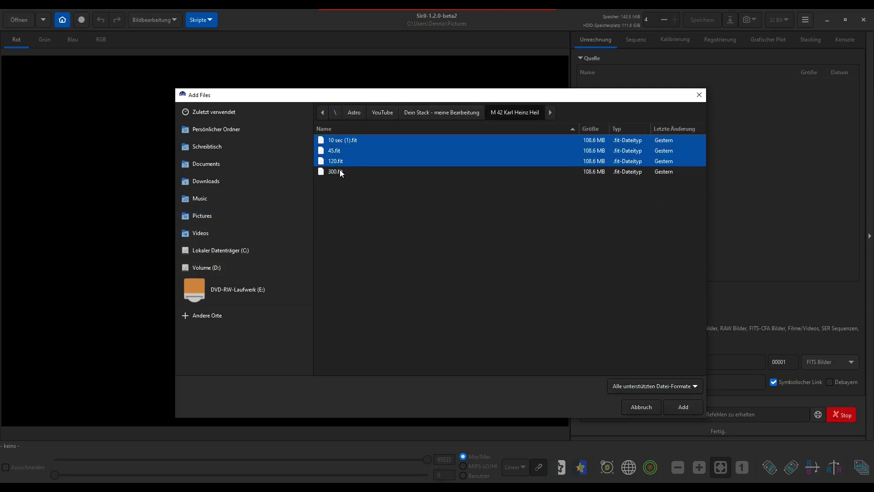
ctrl+click(340, 171)
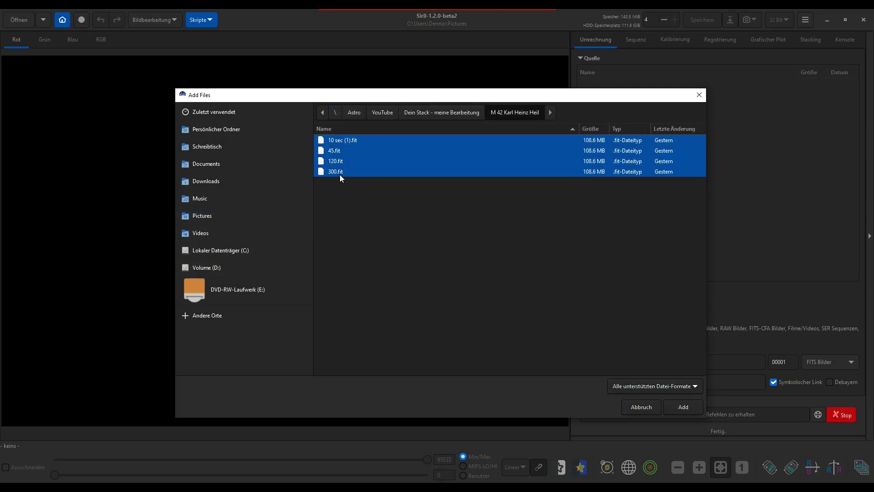
click(683, 407)
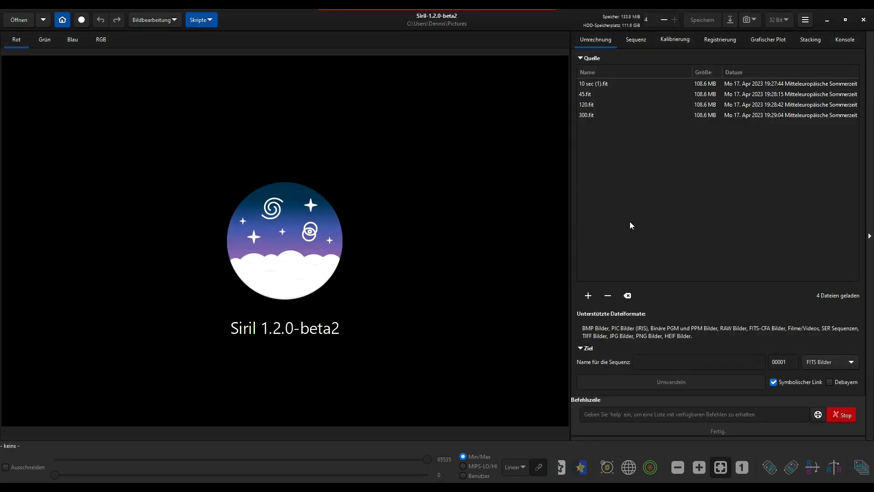
click(651, 363)
text(KHH M42)
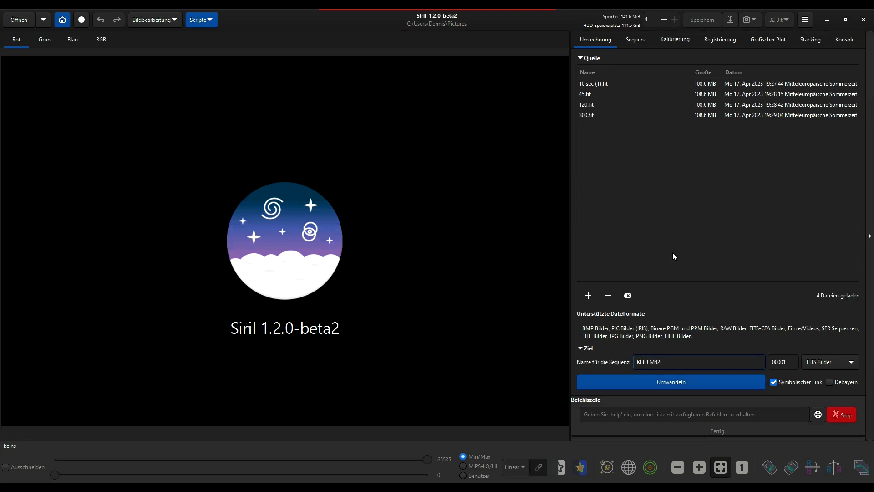
click(680, 384)
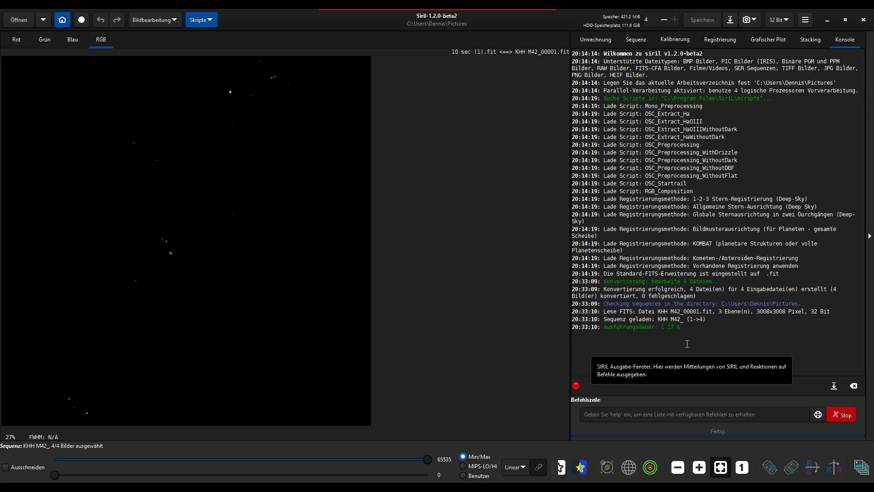
- Open the sequence image list beside the picture and set the display to Auto-Stretch
click(640, 43)
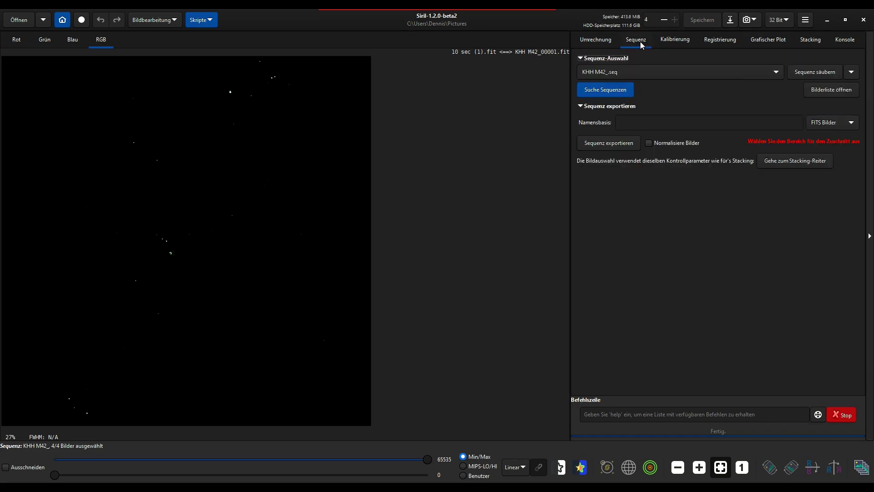
click(824, 90)
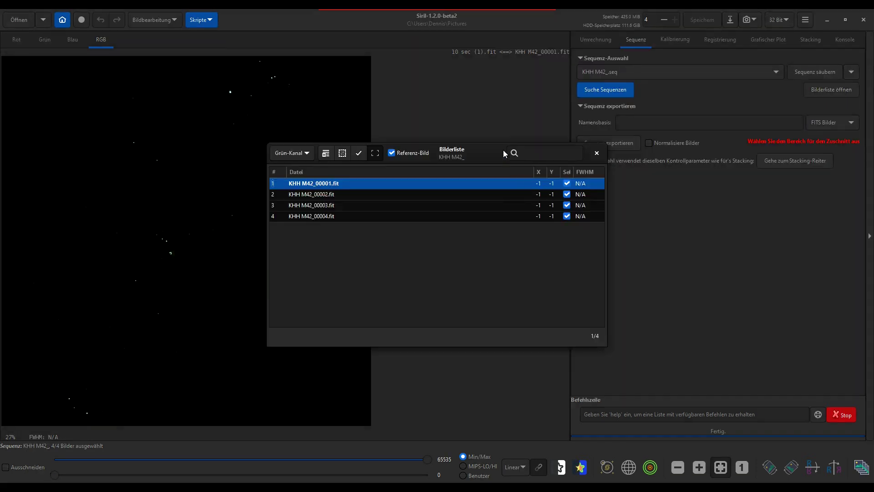
drag(507, 158, 722, 135)
click(517, 471)
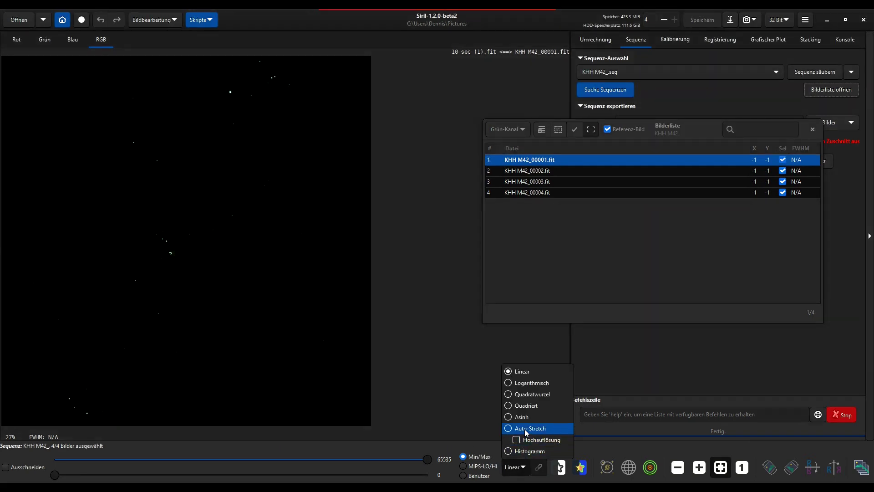
click(528, 428)
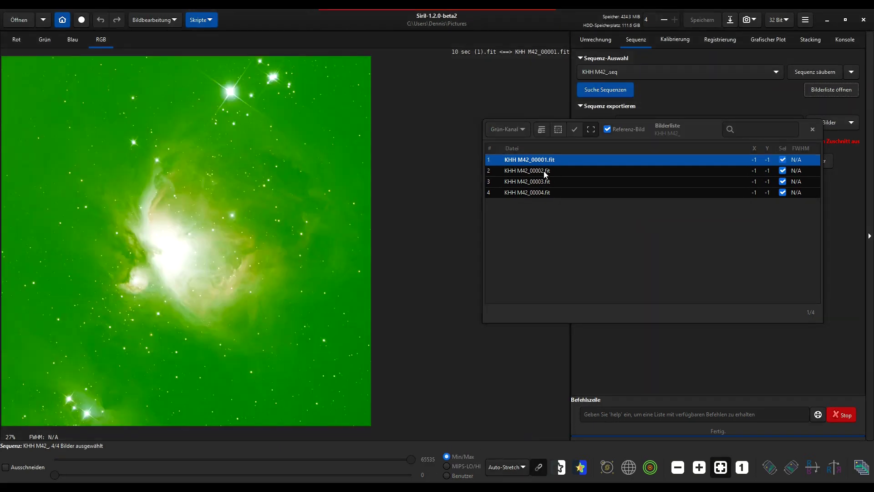
- Step through frames 2, 3 and 4 of the KHH M42 sequence and back
click(542, 171)
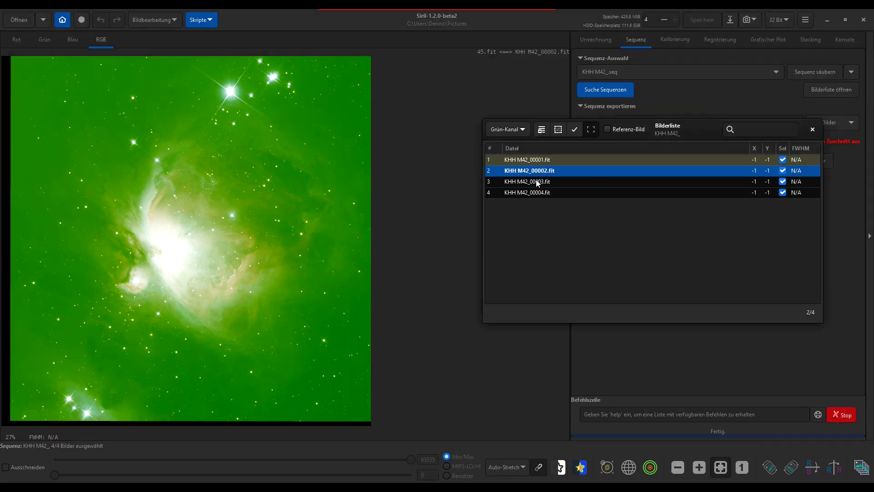
click(536, 182)
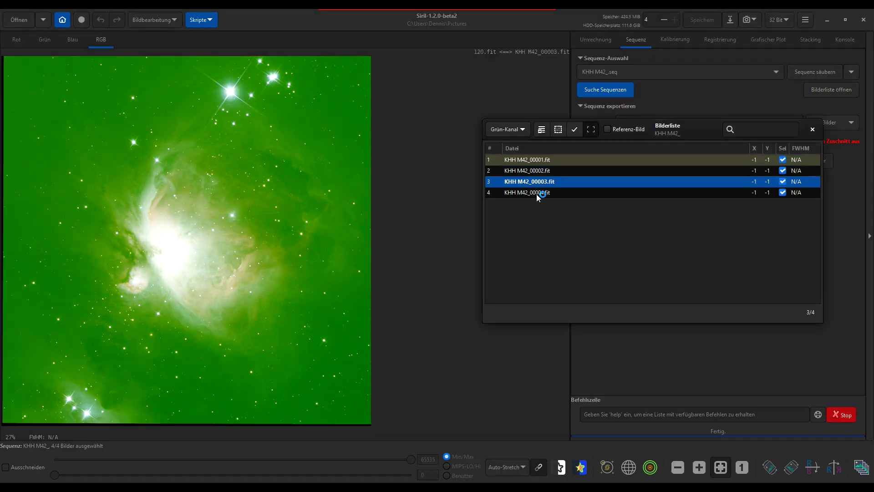
click(537, 194)
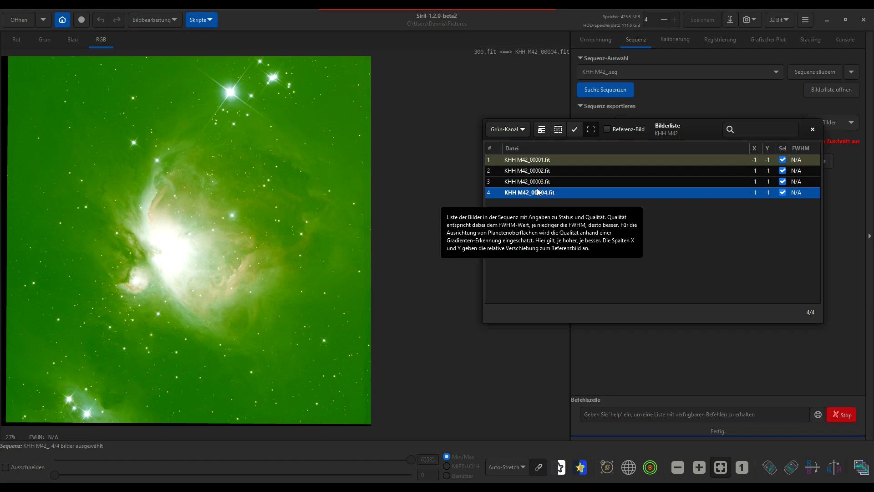
click(545, 160)
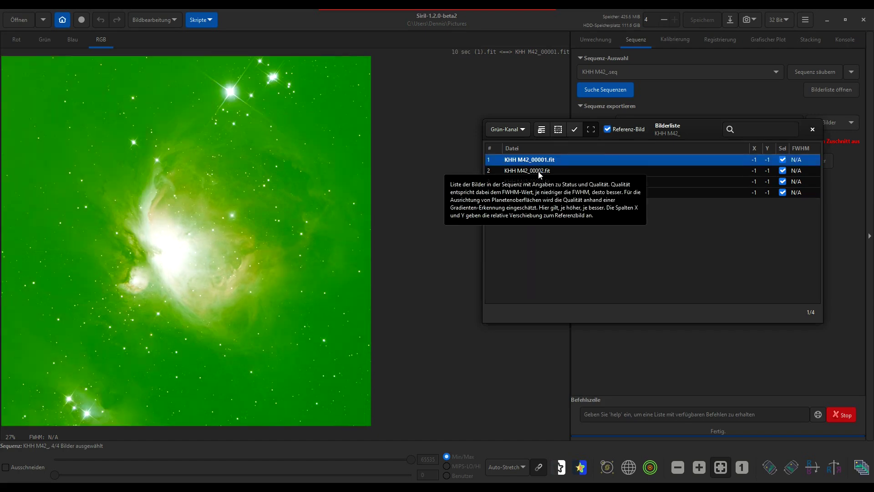
click(541, 172)
click(538, 182)
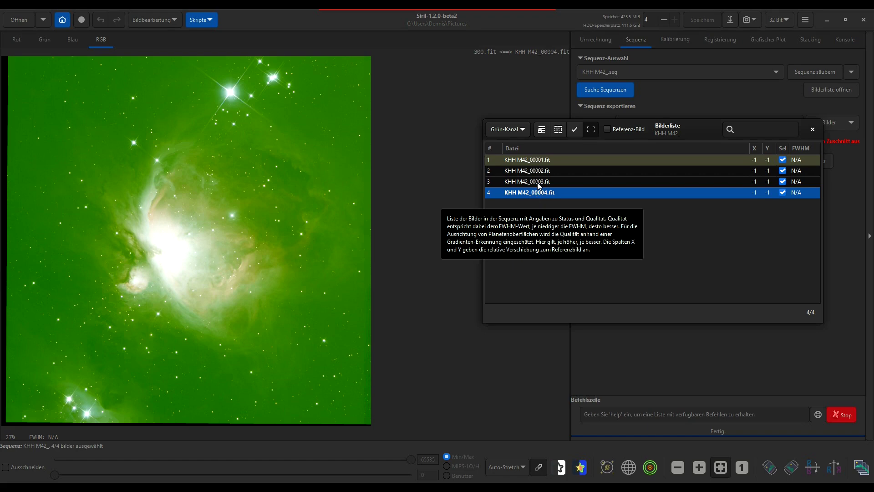
- Compare all four frames again and make KHH M42_00002.fit the reference image
click(540, 160)
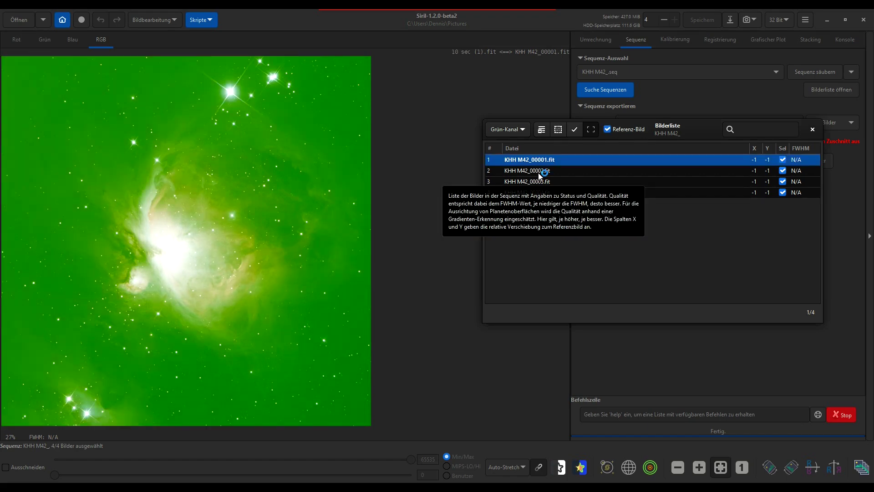
click(539, 172)
click(540, 182)
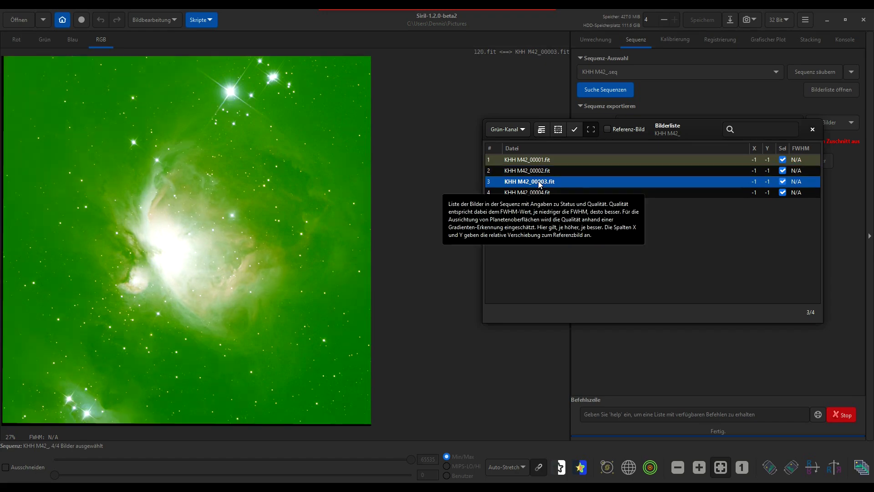
click(539, 193)
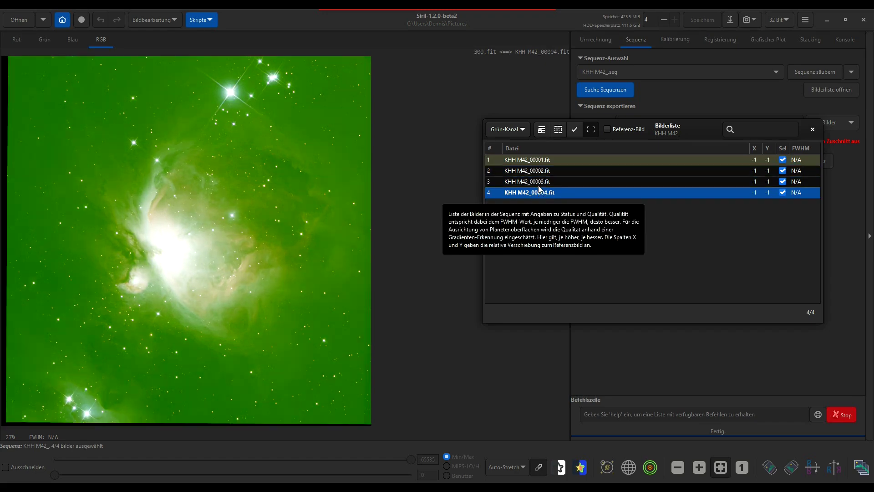
click(538, 182)
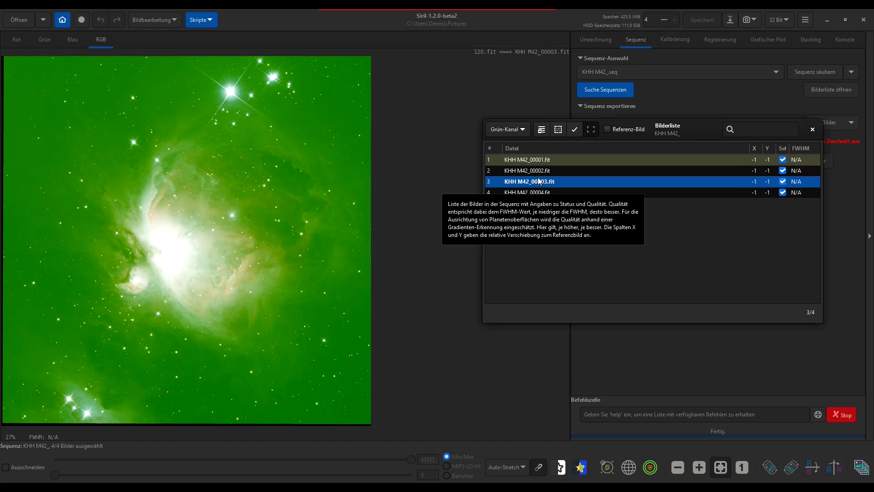
click(537, 174)
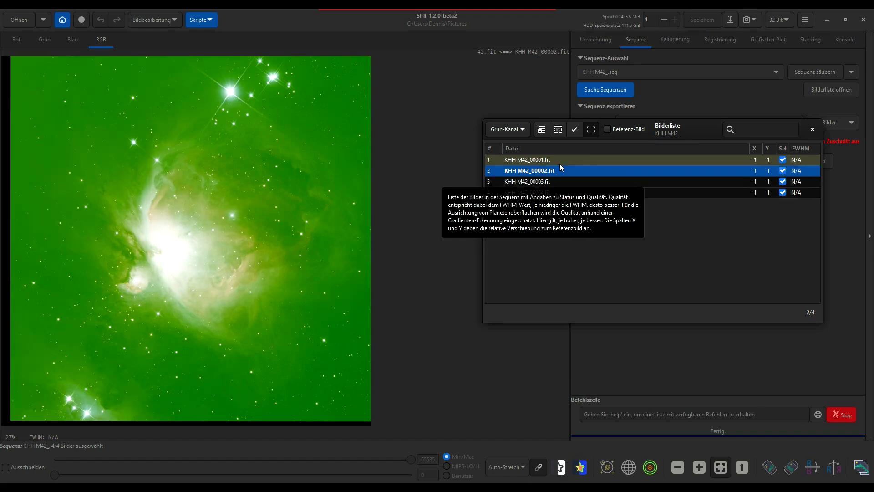
click(607, 129)
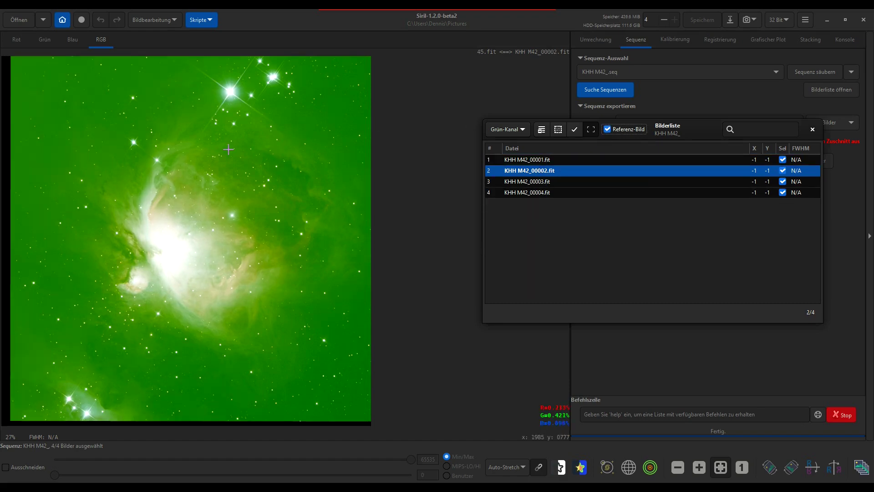
- Crop the whole sequence to a near-full-image area with the cropped_ prefix
drag(12, 59, 370, 421)
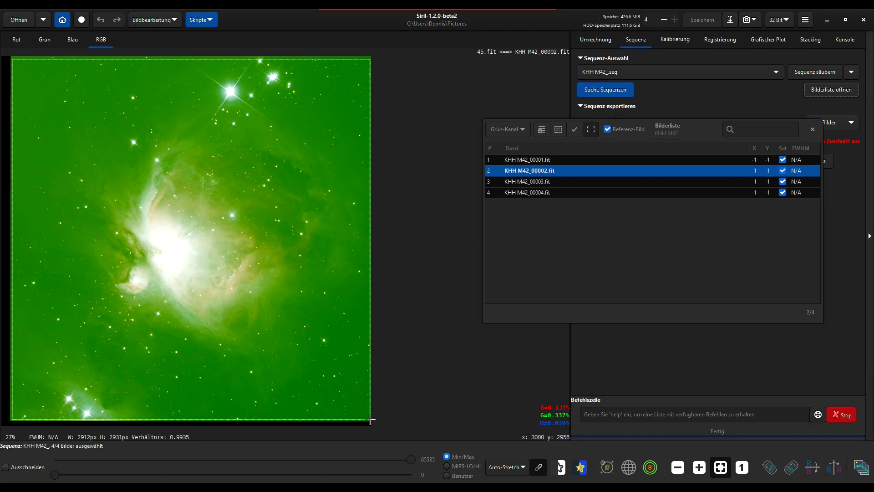
drag(370, 421, 369, 419)
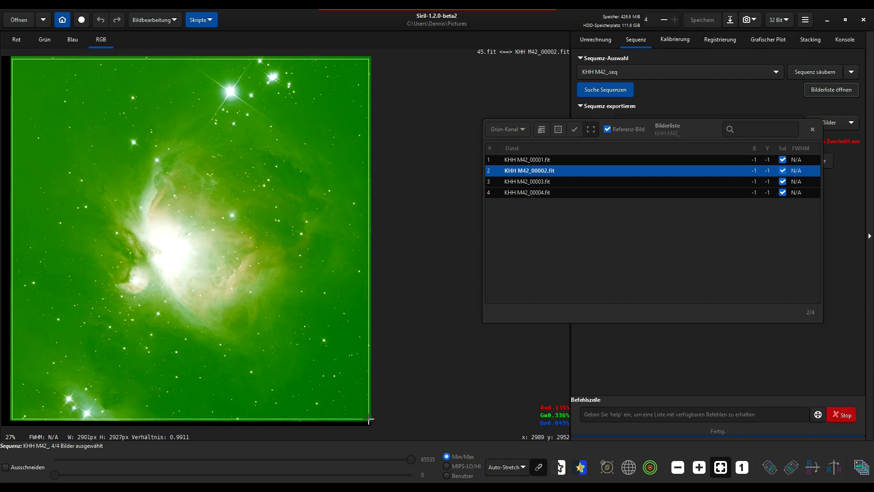
right_click(294, 242)
click(327, 389)
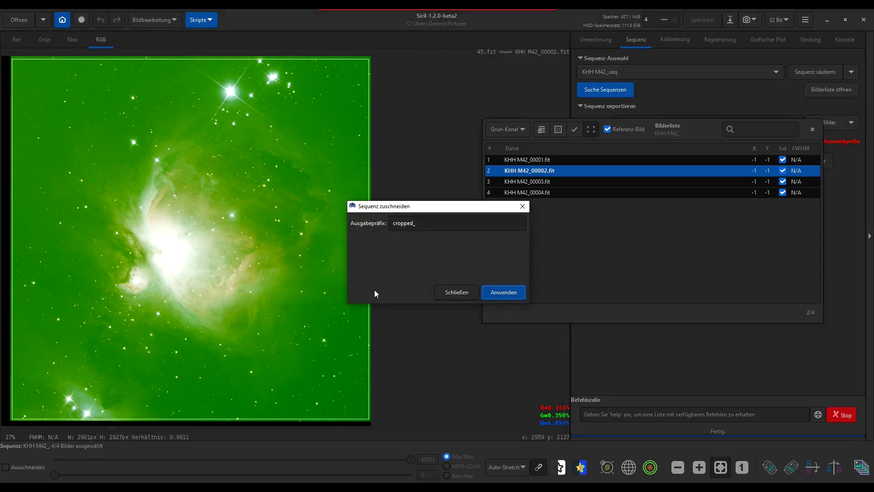
click(503, 293)
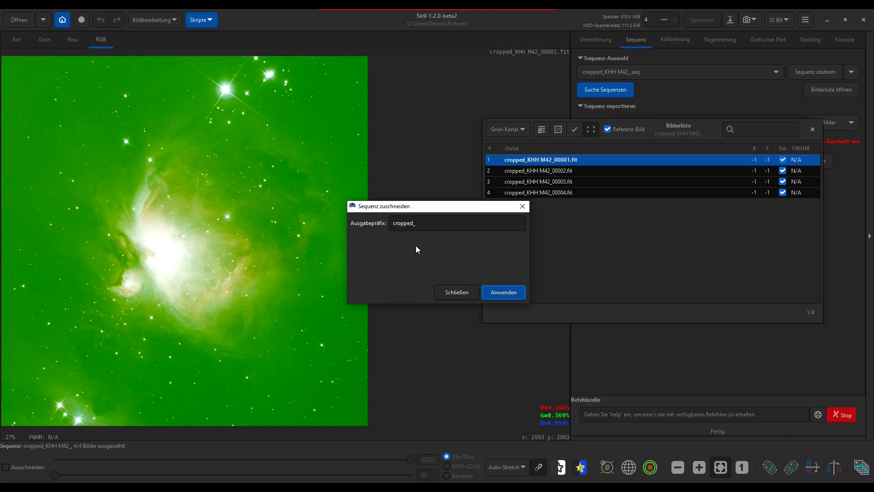
- Review cropped frames 2–4, return to the first frame and close the image list
click(458, 293)
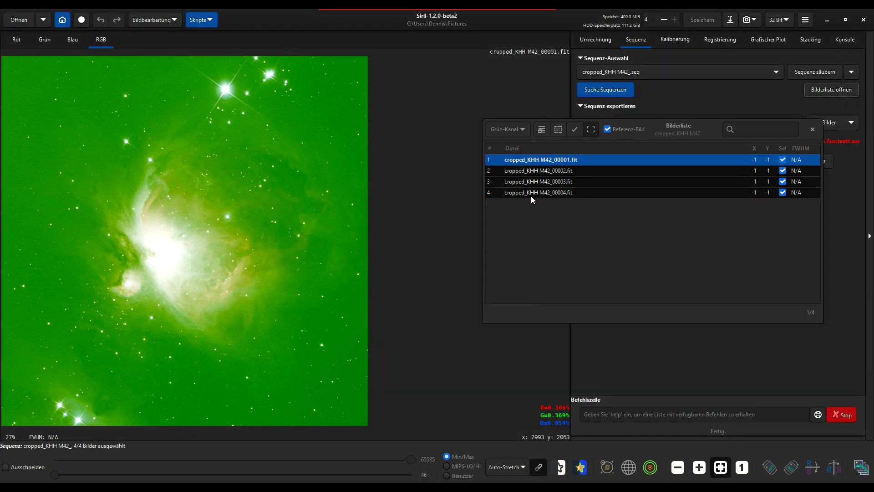
click(537, 173)
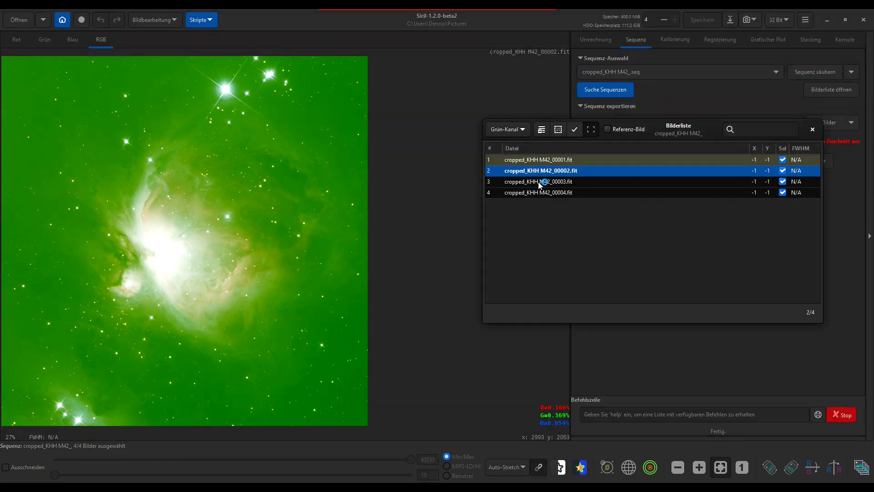
click(543, 181)
click(542, 194)
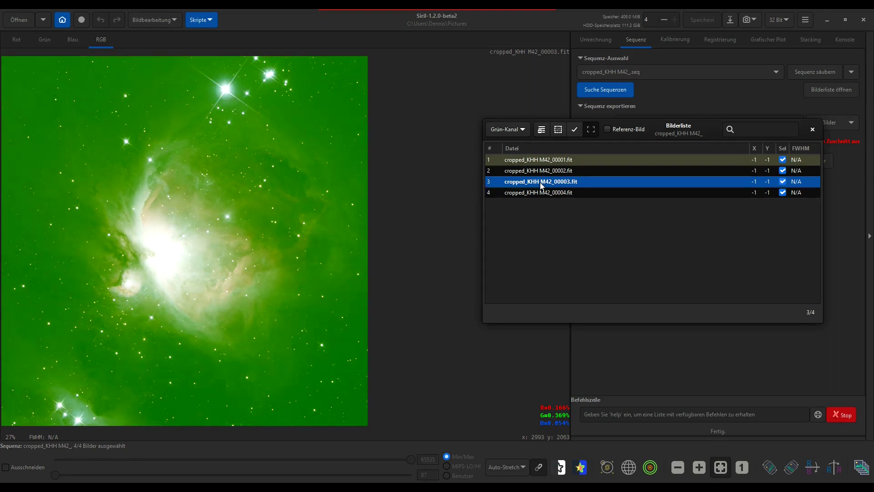
click(539, 160)
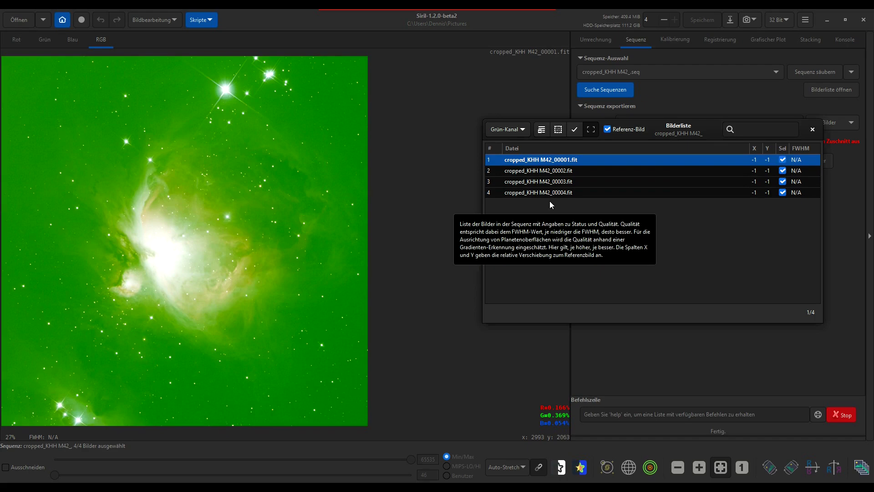
click(812, 130)
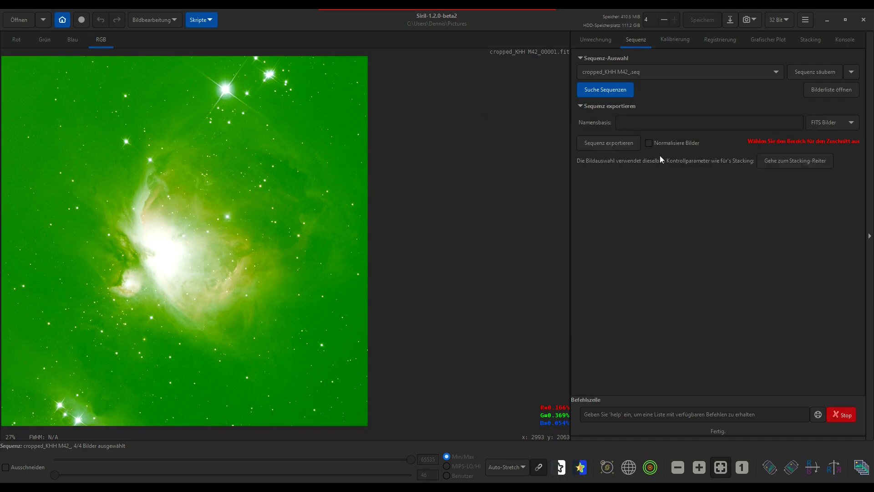
- Switch to Histogram display, open cropped_KHH M42_00001.fit alone and bring up Background Extraction
click(517, 468)
click(510, 451)
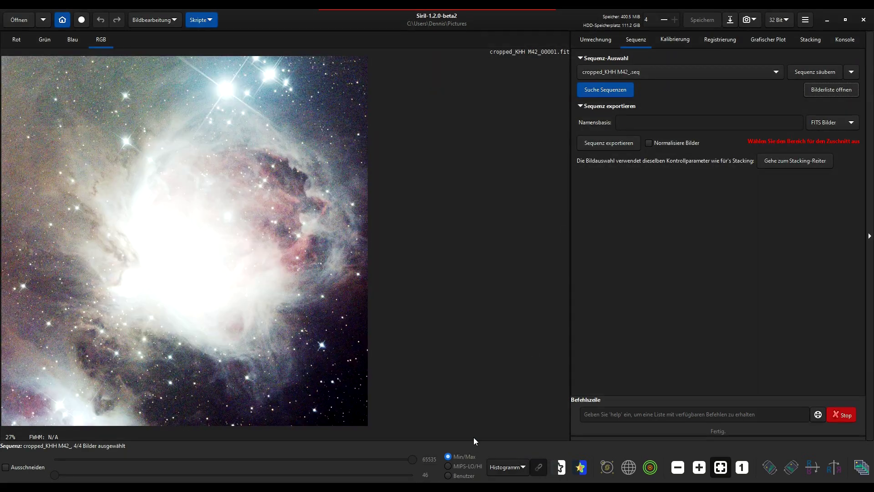
click(19, 20)
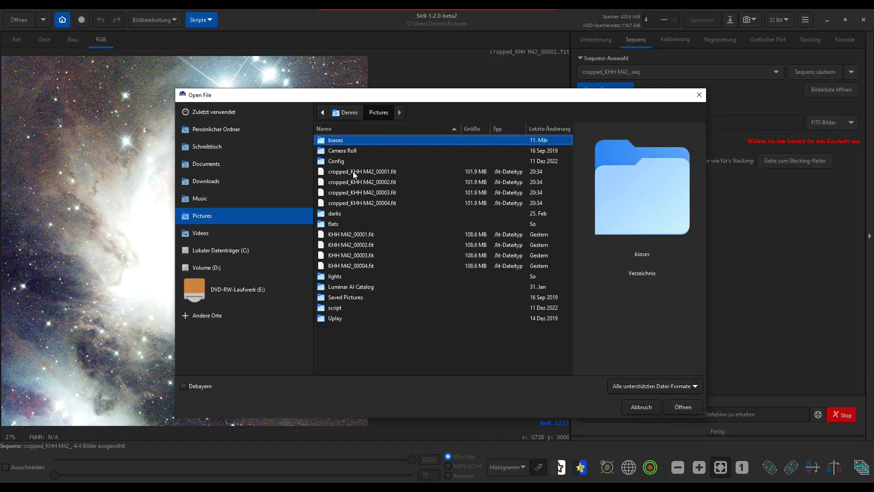
double_click(353, 172)
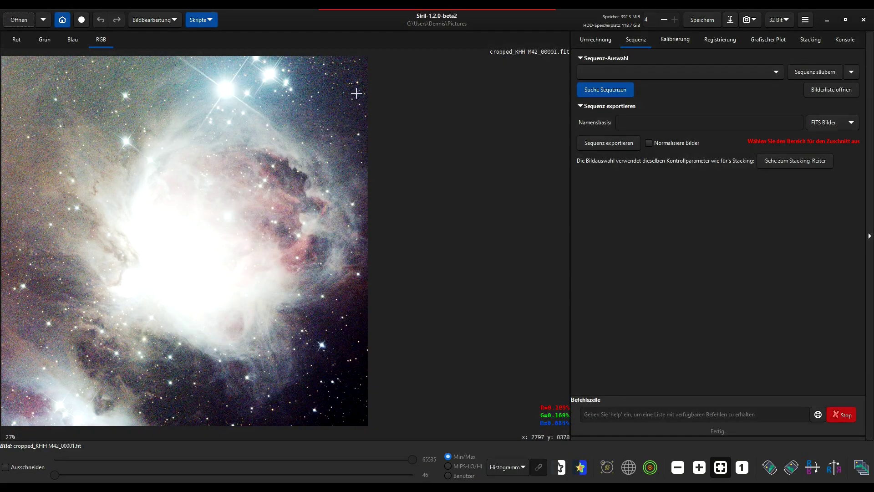
click(155, 20)
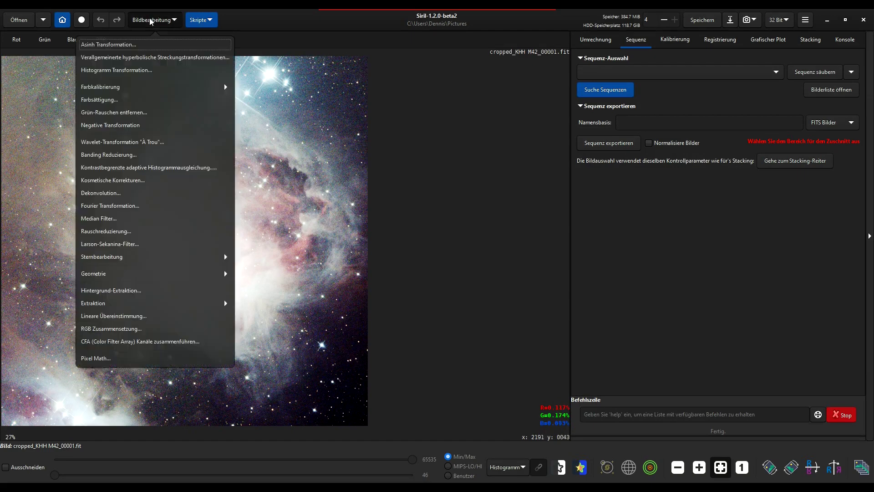
click(111, 291)
- Place background sample points along the right edge, bottom edge and bottom-right corner
click(351, 76)
click(361, 72)
click(355, 96)
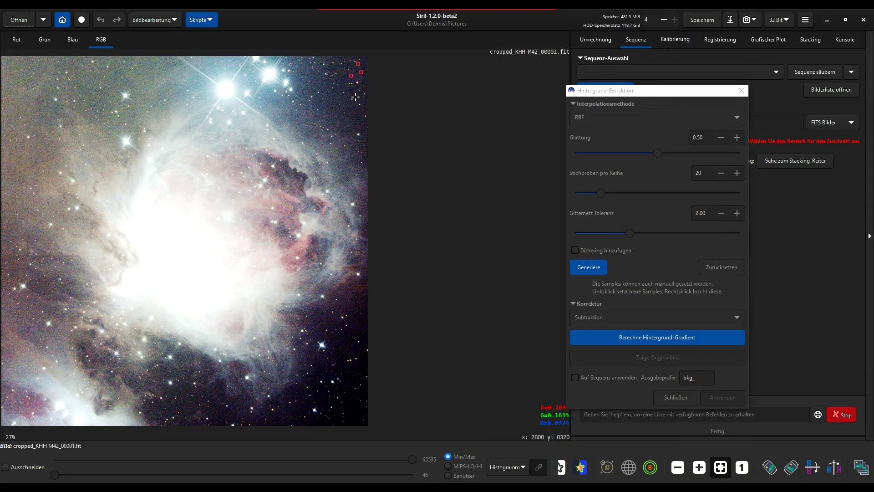
click(358, 117)
click(362, 125)
click(362, 301)
click(361, 328)
click(360, 354)
click(364, 392)
click(362, 410)
click(336, 420)
click(320, 420)
click(354, 408)
click(348, 400)
click(347, 380)
click(351, 376)
click(321, 406)
click(308, 419)
- Add samples along the left and top edges and compute the background gradient
click(5, 130)
click(7, 101)
click(8, 82)
click(4, 59)
click(44, 61)
click(99, 64)
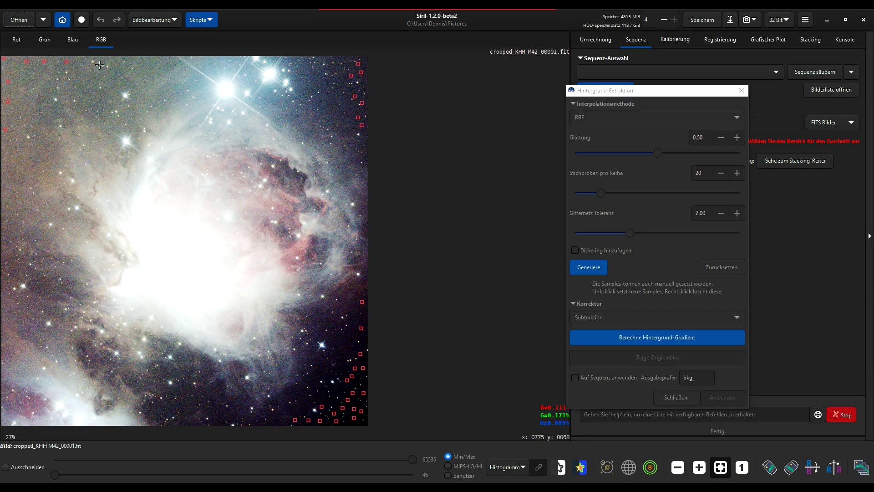
click(135, 66)
click(46, 97)
click(656, 337)
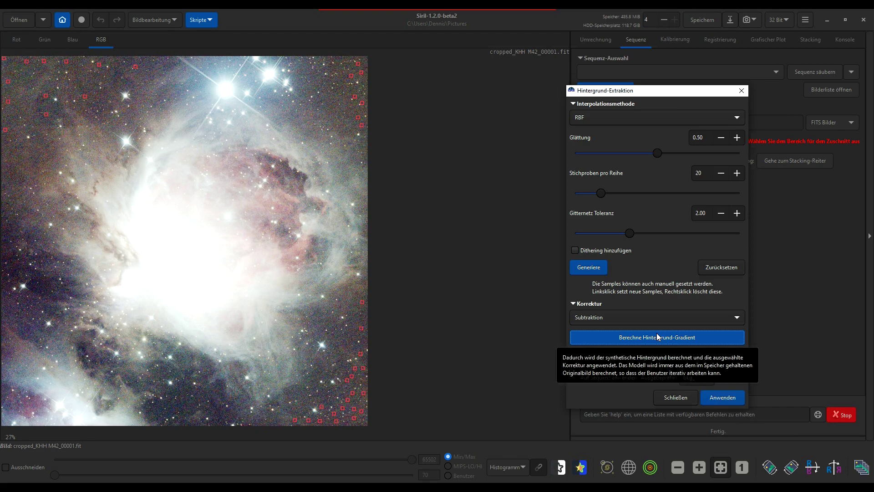
- Add dark lower-left samples, recompute, compare with the original and apply the extraction
click(36, 284)
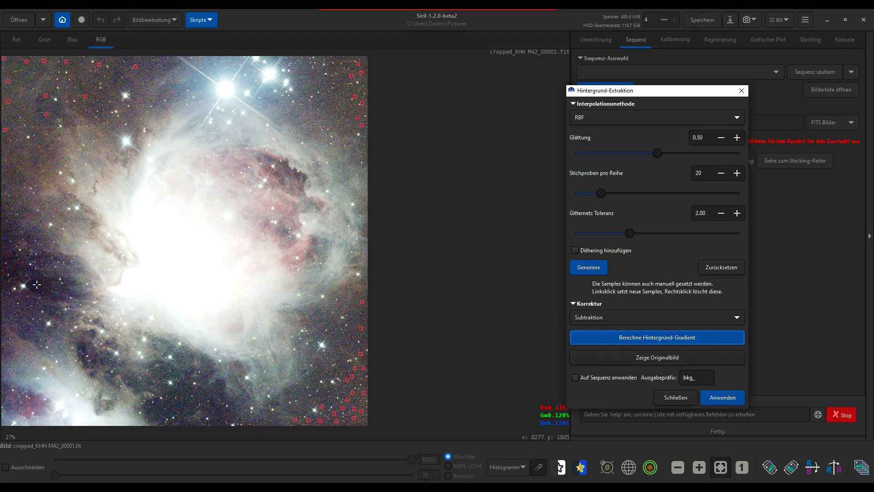
click(48, 293)
click(83, 348)
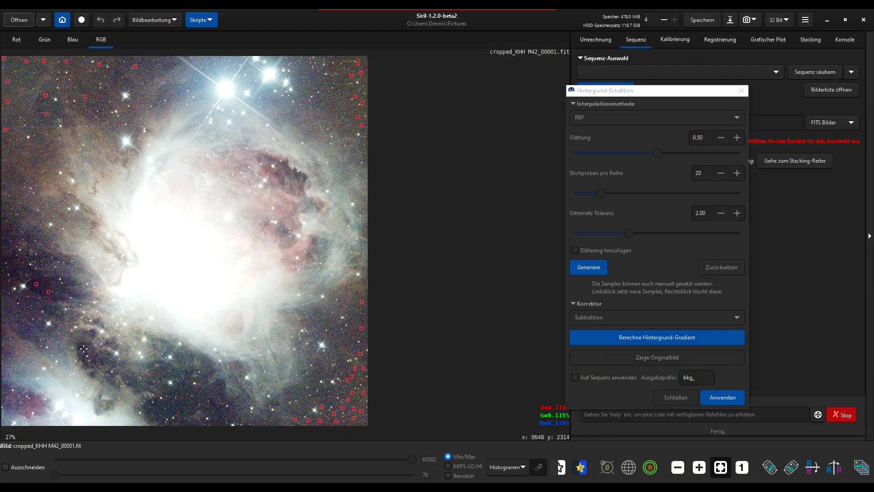
click(213, 404)
click(650, 338)
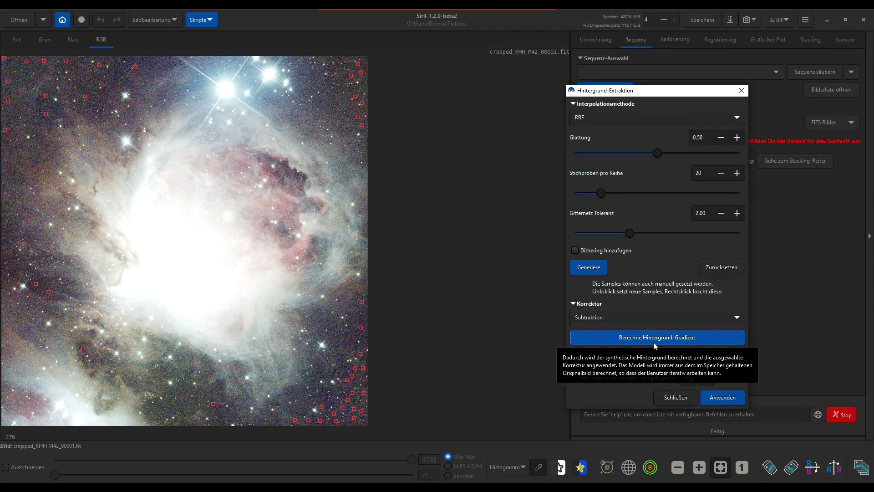
click(667, 362)
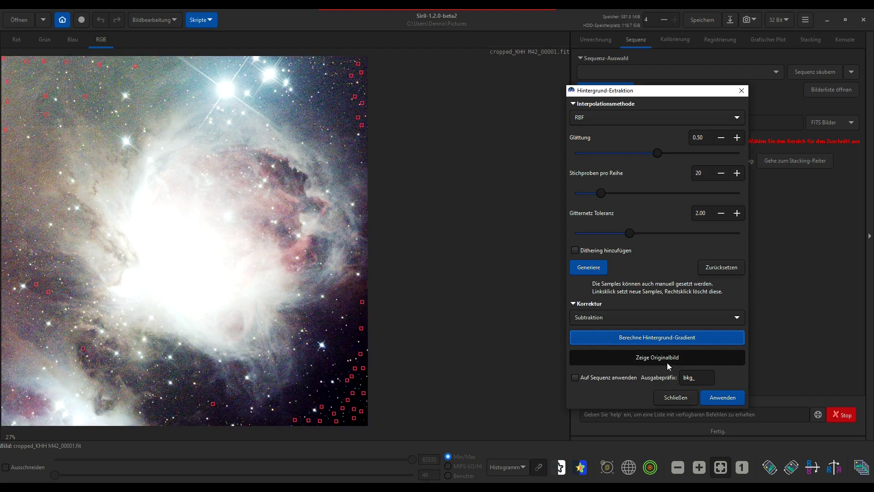
click(667, 362)
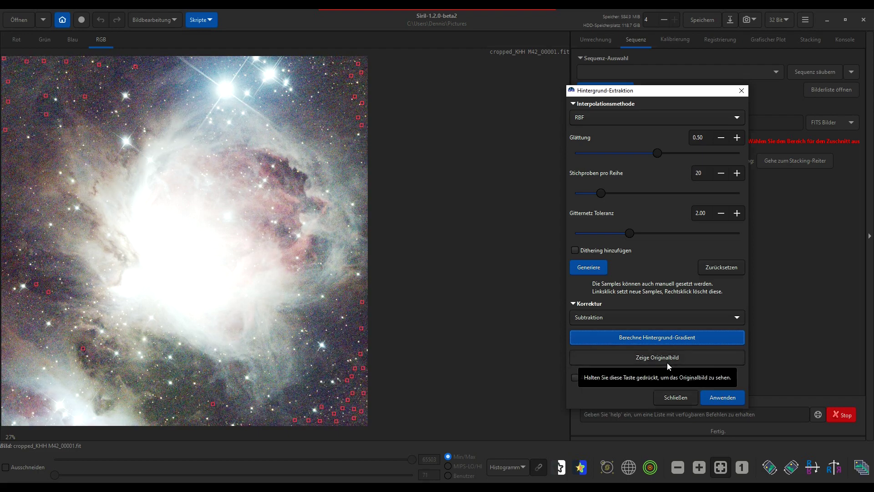
click(737, 398)
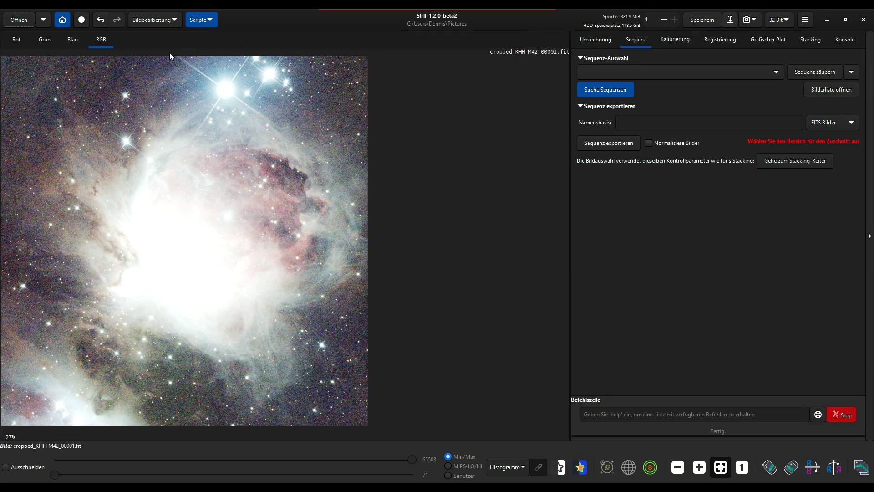
- Run Photometric Colour Calibration using SIMBAD coordinates found for 'm42'
click(152, 21)
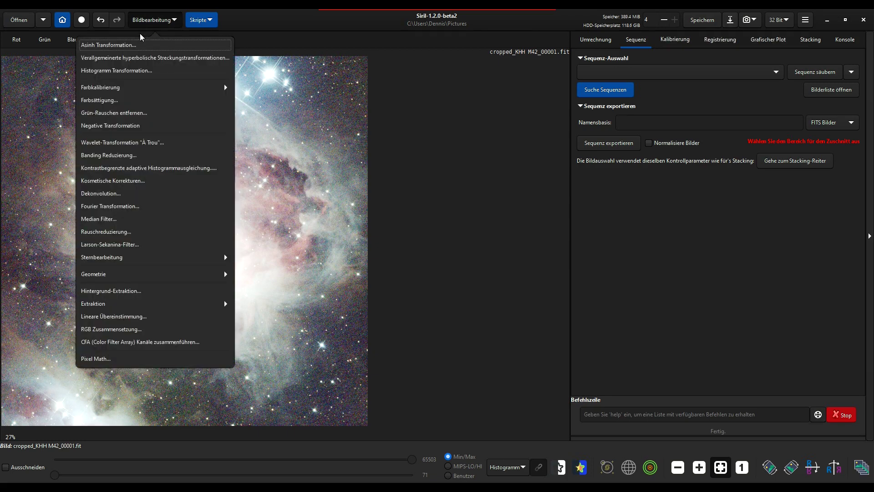
click(121, 88)
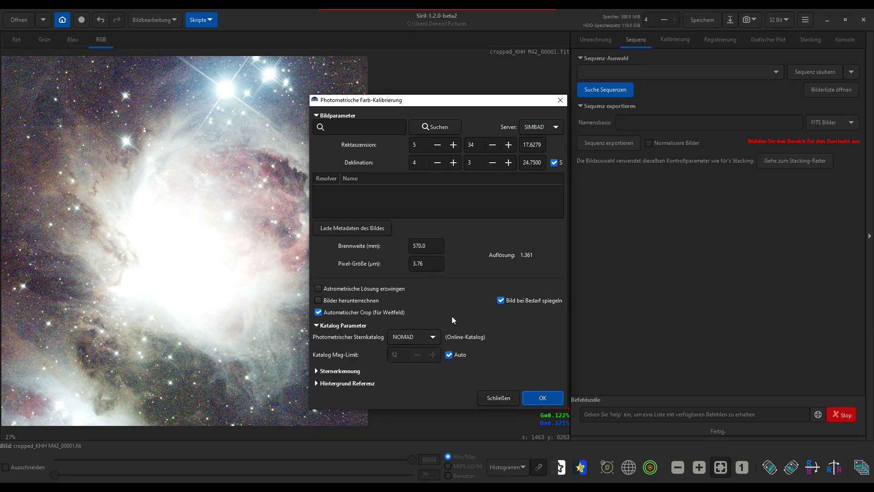
click(545, 398)
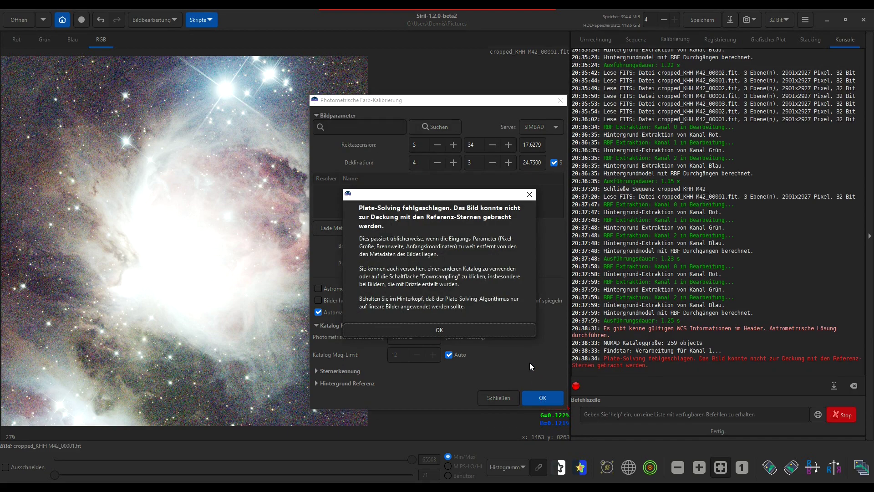
click(468, 330)
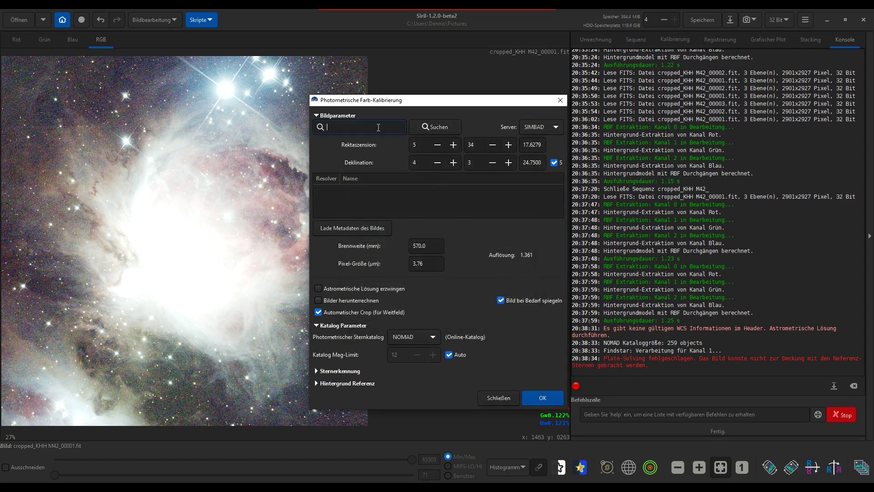
text(m42)
click(443, 128)
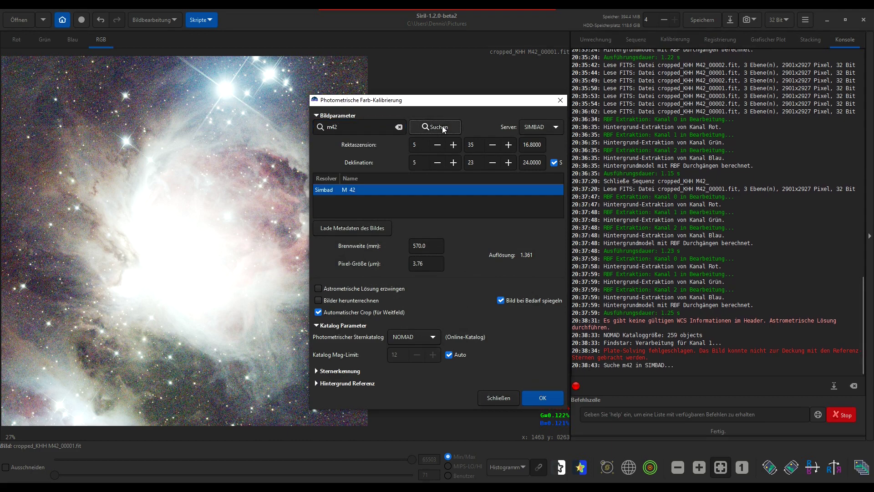
click(546, 402)
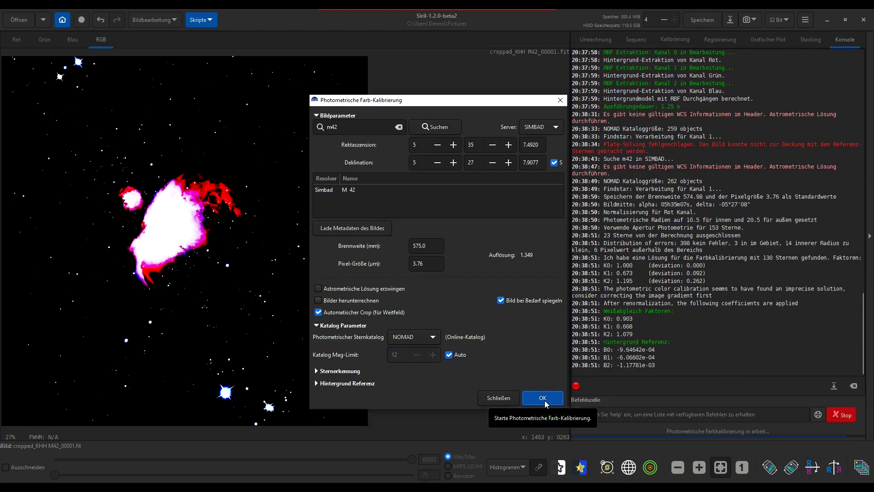
click(499, 398)
- Try Auto-Stretch, then switch the display mode to Linear
click(519, 466)
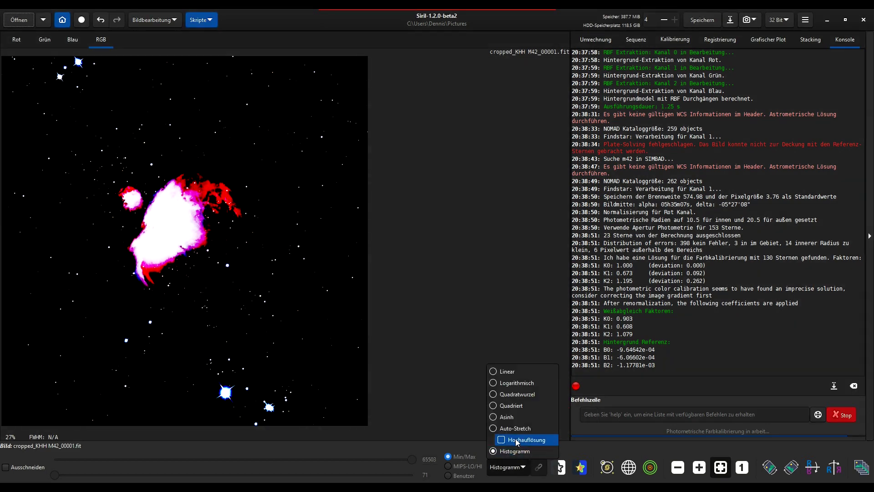
click(515, 429)
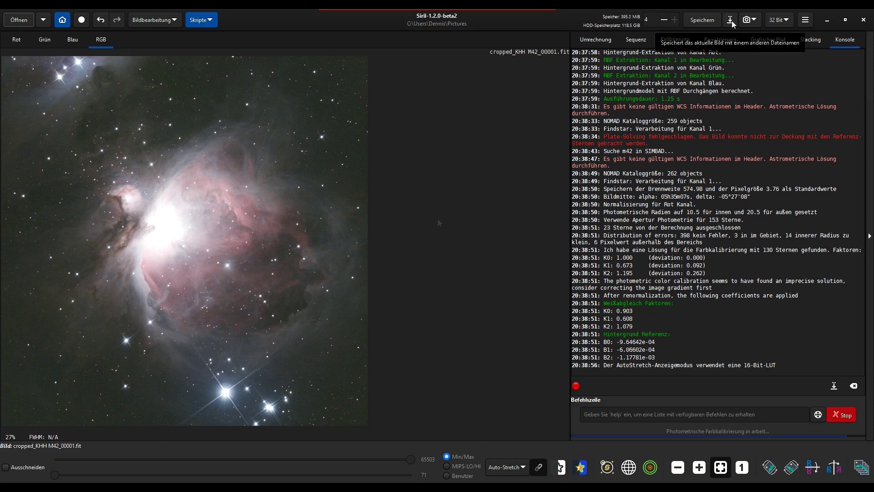
click(509, 467)
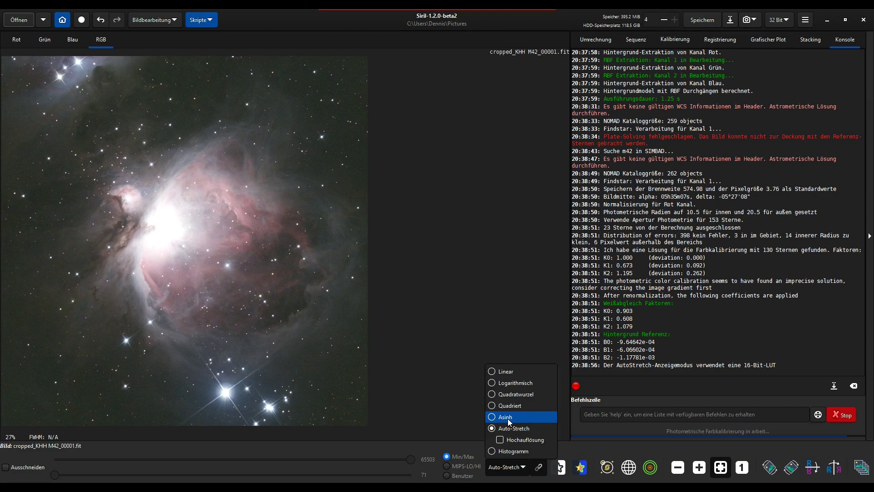
click(509, 374)
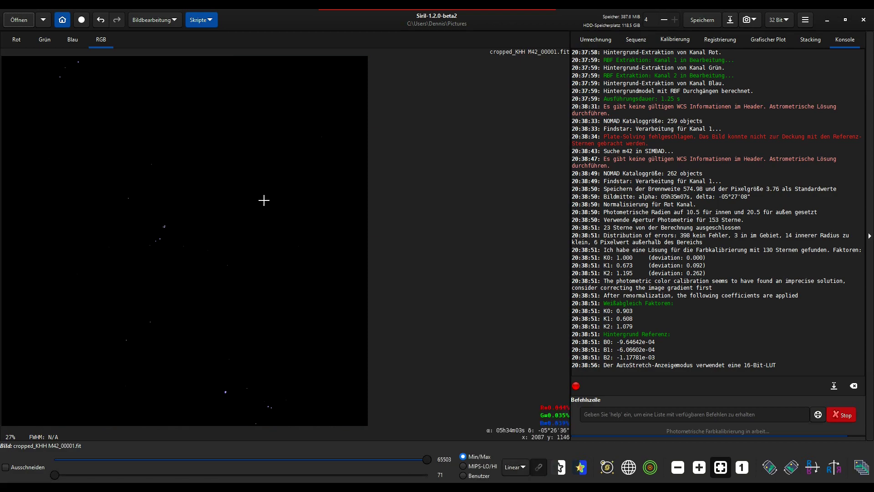
click(156, 24)
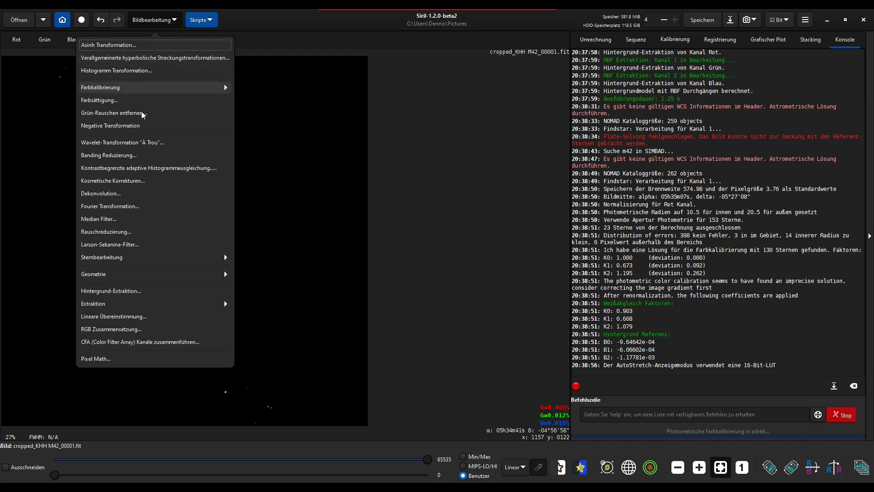
click(122, 257)
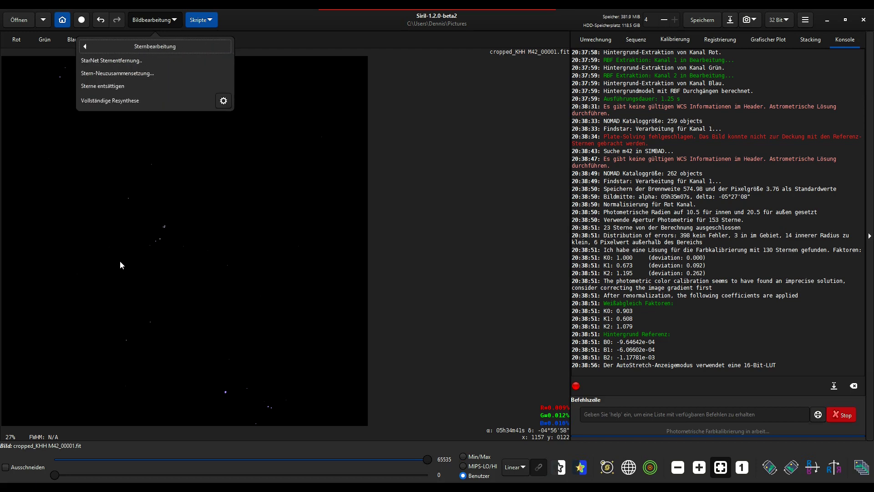
- Run StarNet++ to create starless_cropped_KHH M42_00001.fit and its star mask
click(116, 61)
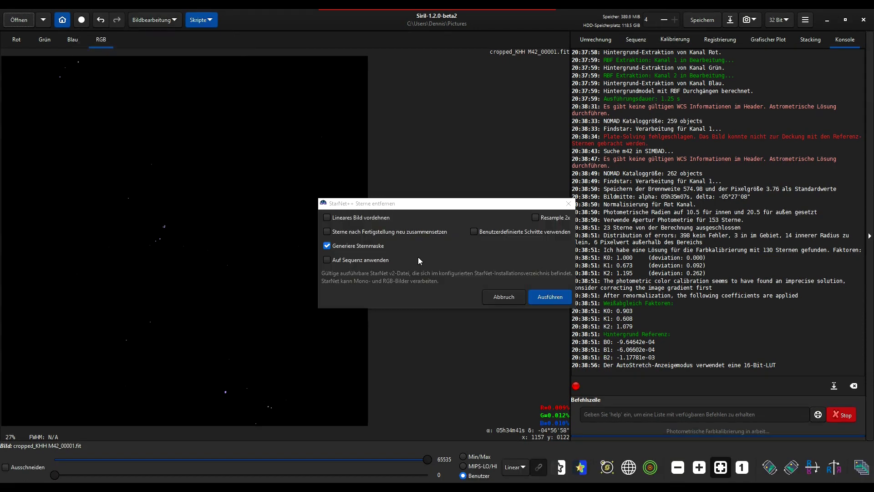
click(544, 296)
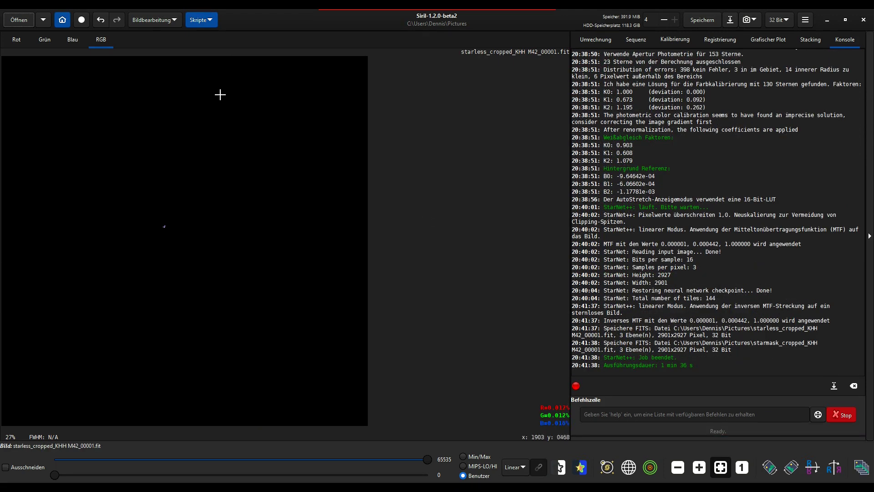
click(149, 20)
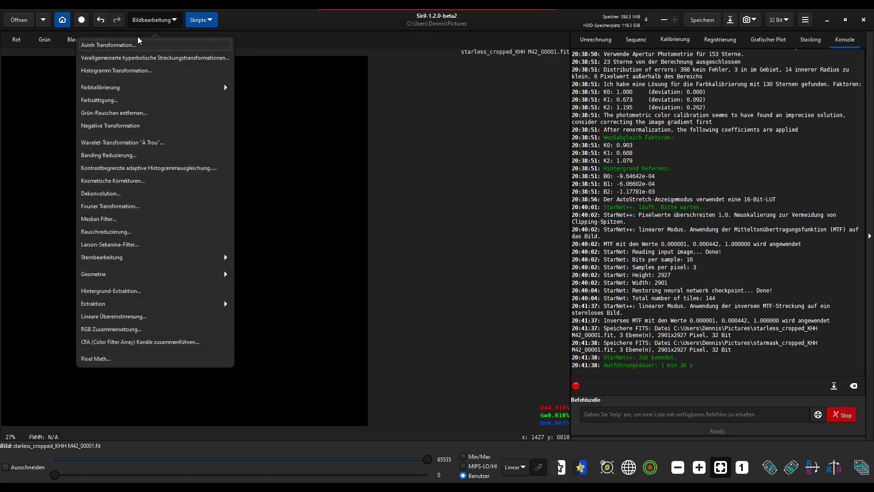
- Raise the colour saturation strength of the starless image and apply it
click(115, 100)
drag(436, 242, 473, 247)
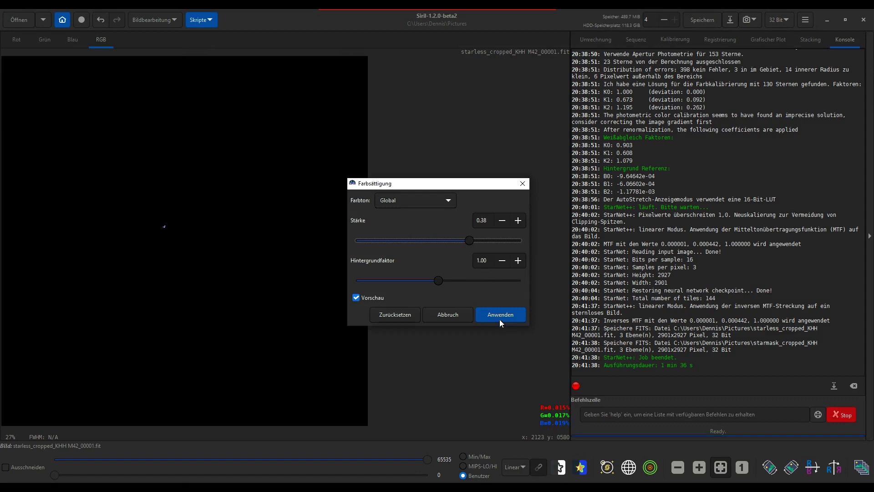
click(501, 316)
click(150, 19)
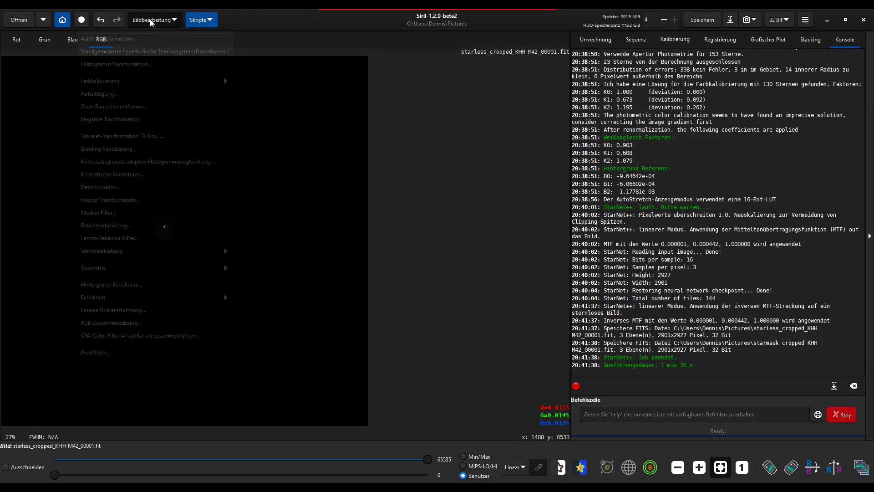
- Apply a first hyperbolic stretch with the symmetry point at the histogram peak and raised stretch factor
click(140, 58)
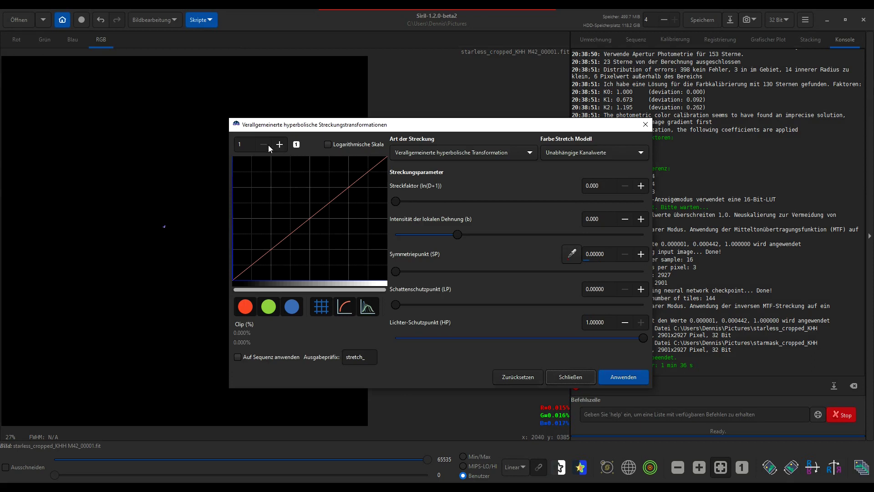
click(249, 143)
text(00)
key(Return)
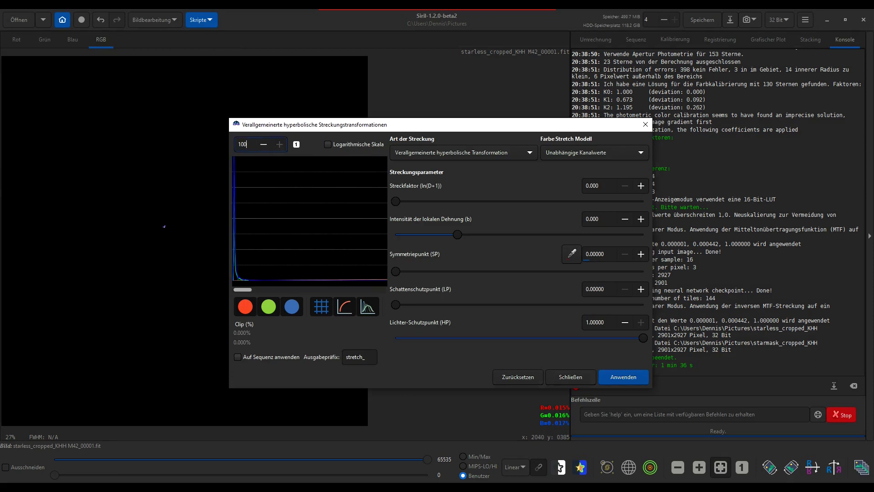
mouse_move(309, 217)
click(236, 272)
drag(458, 235, 587, 235)
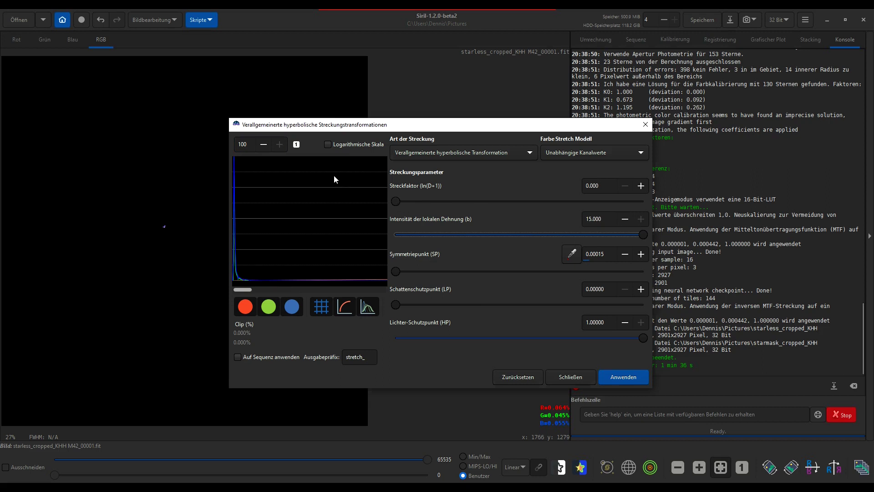
click(297, 146)
drag(396, 201, 465, 201)
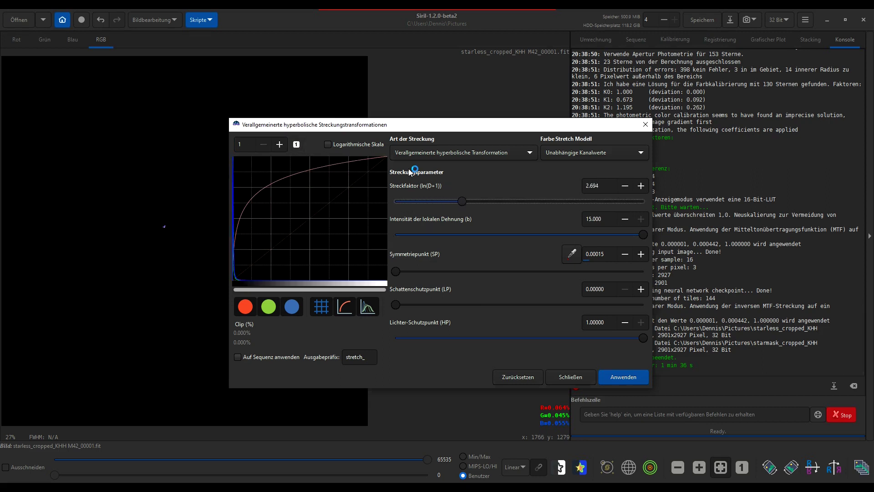
drag(383, 128, 507, 101)
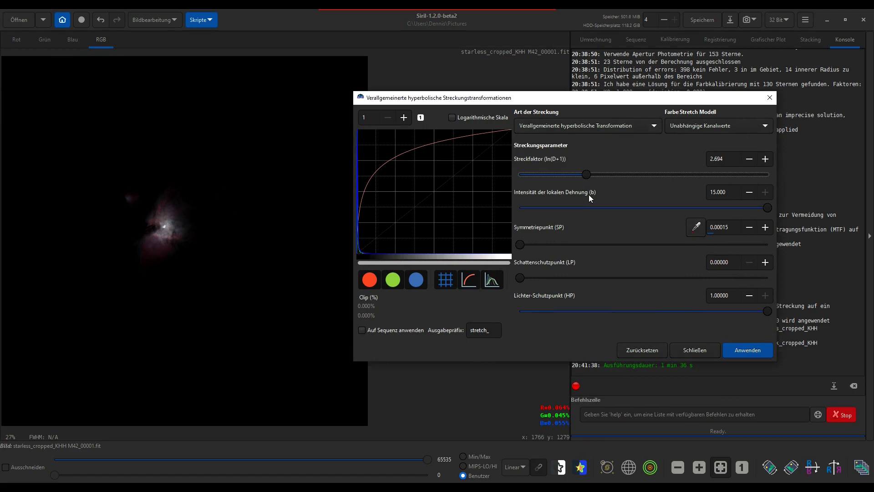
click(747, 350)
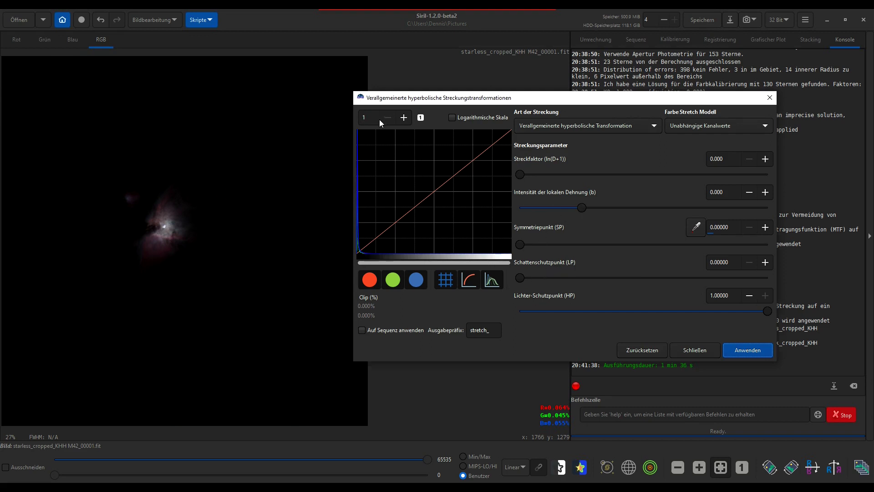
click(403, 118)
- Apply a second stretch: SP at the histogram peak, higher stretch factor, lower highlight protection
click(403, 117)
click(404, 117)
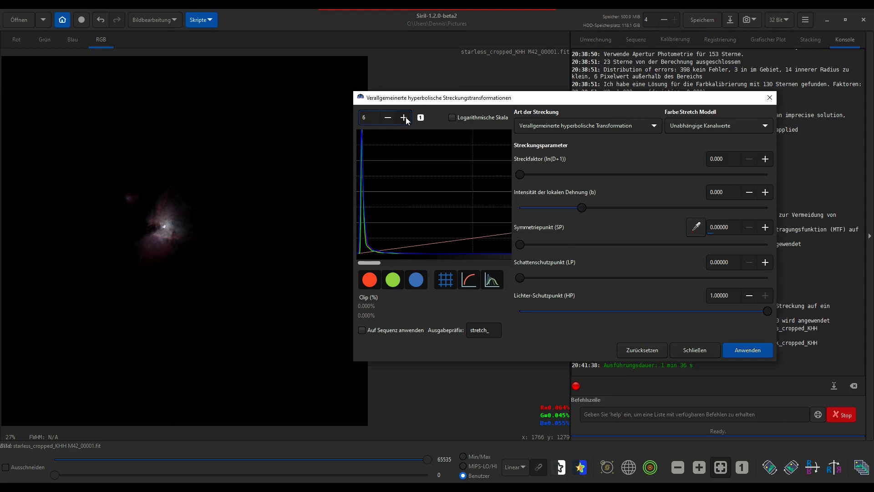
click(403, 117)
click(403, 117)
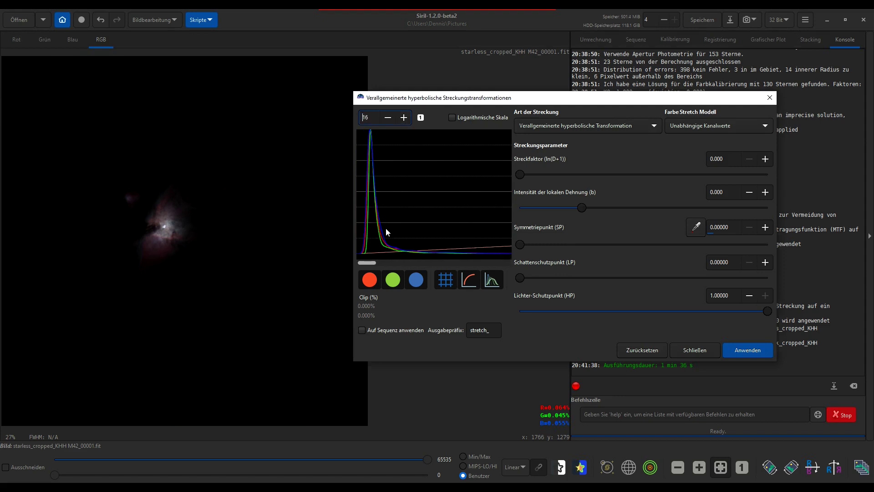
click(520, 243)
drag(520, 174, 545, 183)
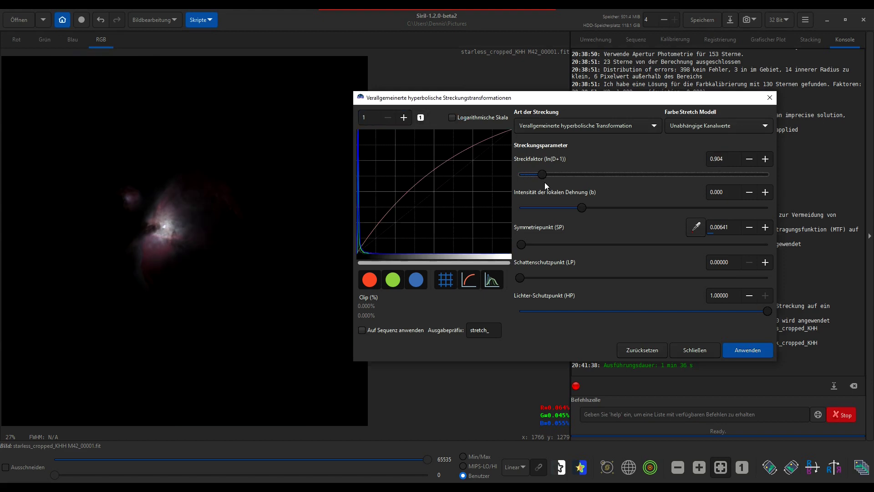
drag(545, 180, 562, 182)
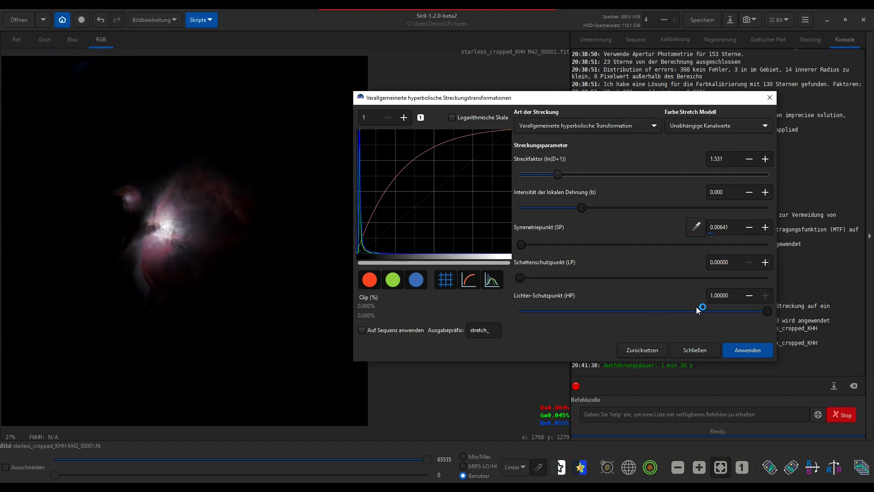
drag(752, 315, 651, 307)
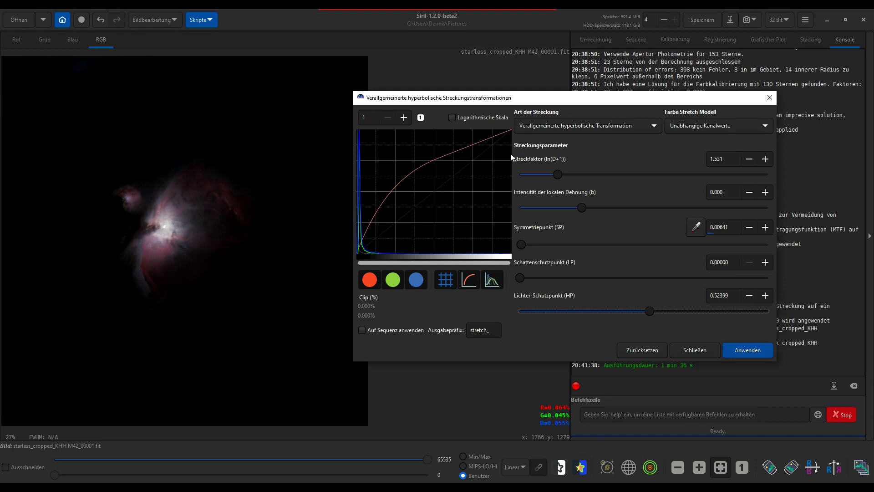
click(747, 351)
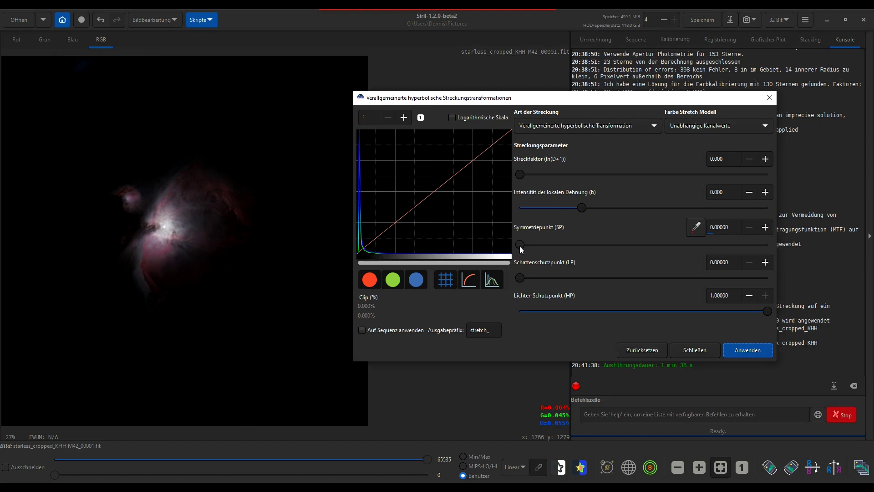
- Apply a third stretch with raised local intensity, stretch factor 1.919 and lowered highlight protection
click(362, 249)
drag(593, 209, 598, 209)
drag(526, 173, 562, 178)
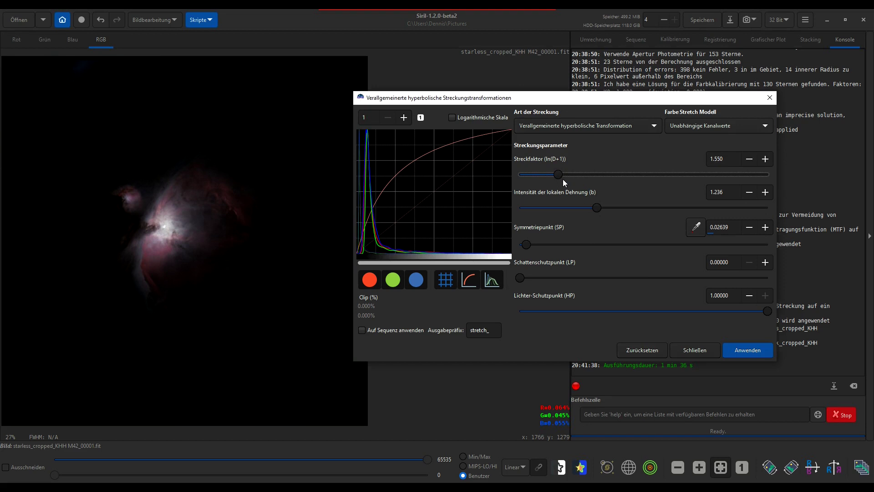
drag(767, 311, 649, 309)
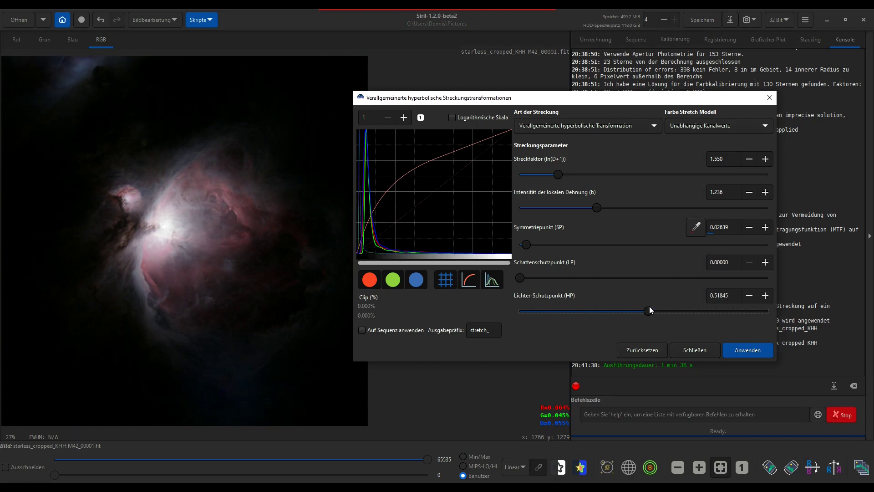
drag(649, 310, 642, 311)
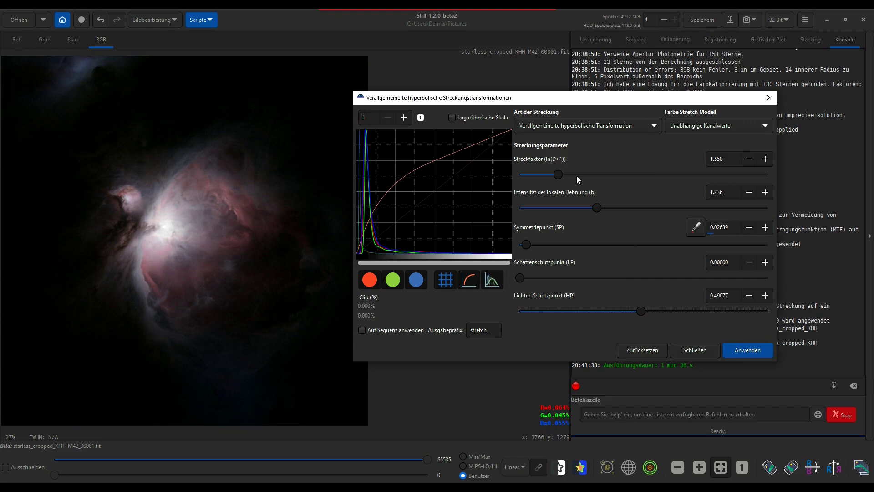
drag(559, 174, 569, 177)
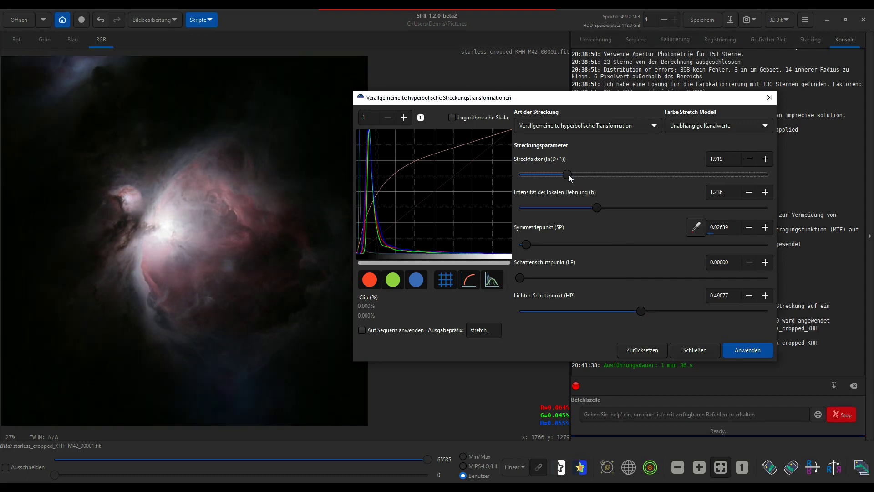
click(739, 350)
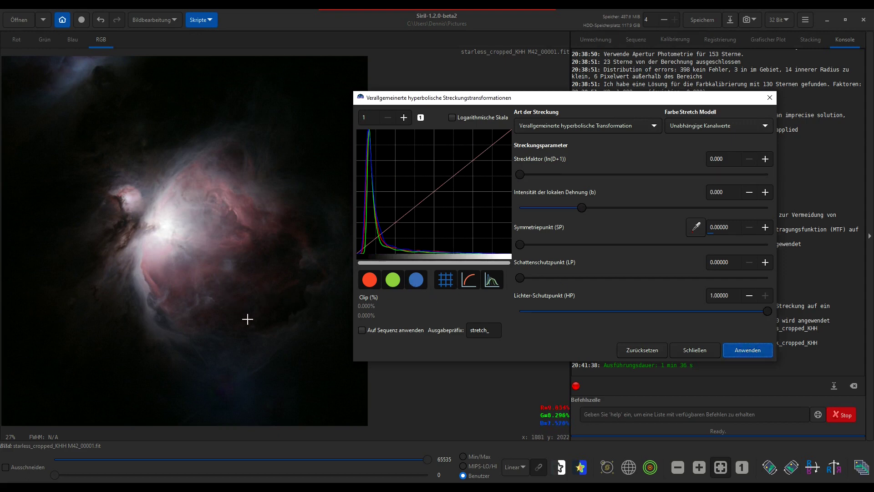
- Apply a fourth stretch: SP from a background patch, b 2.269, factor 1.218, HP 0.53137
drag(235, 322, 315, 362)
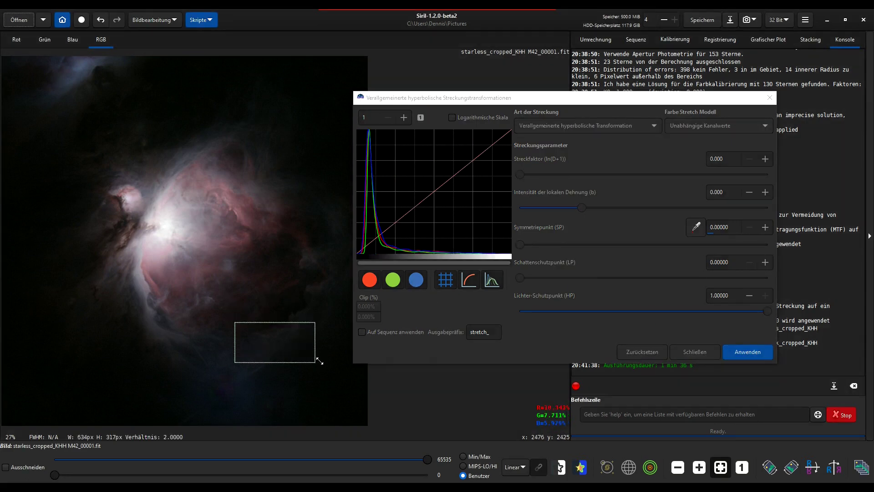
click(696, 227)
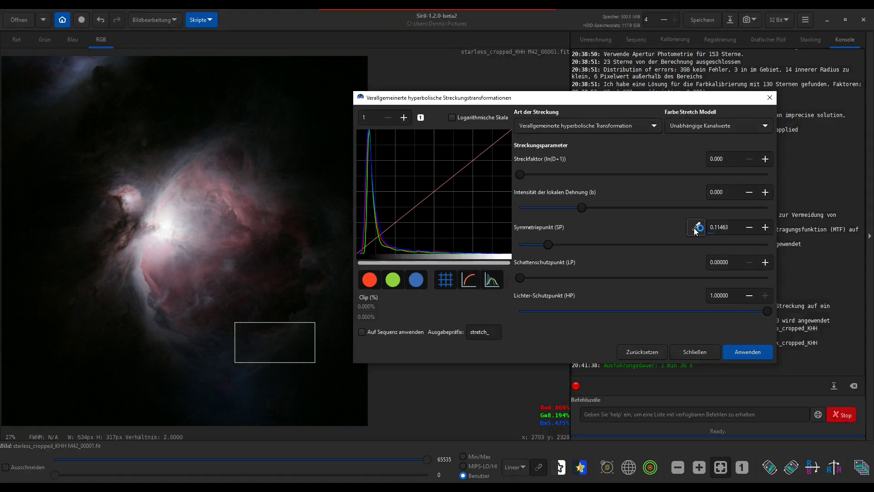
drag(581, 208, 608, 209)
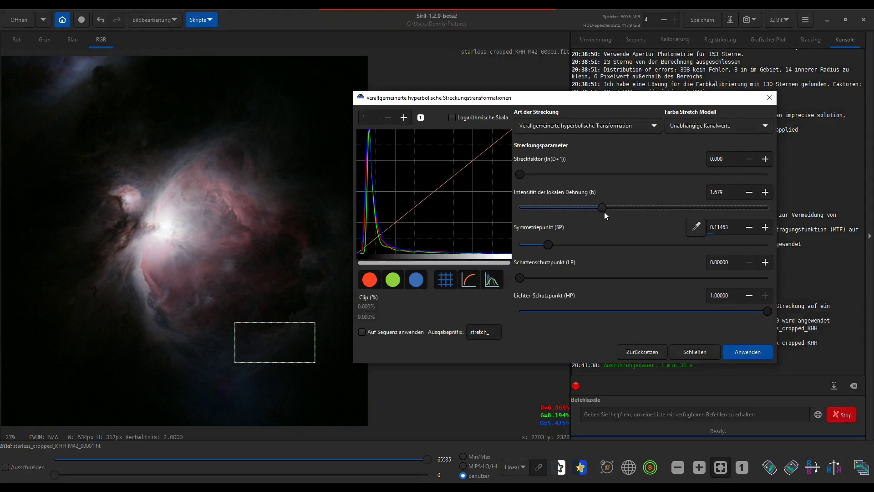
drag(521, 178, 541, 179)
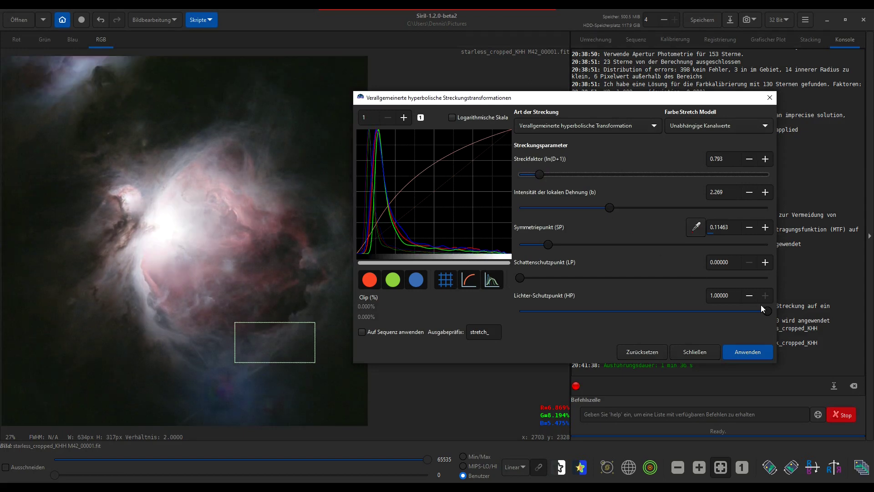
drag(765, 311, 651, 311)
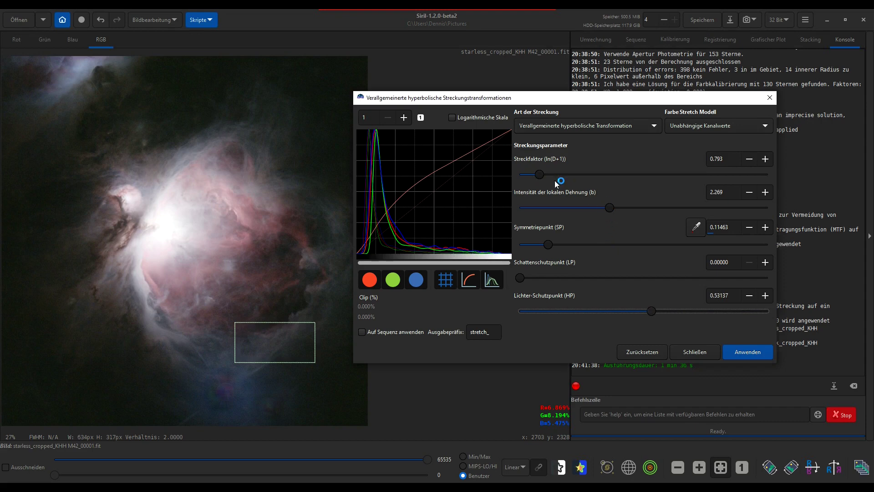
drag(540, 175, 553, 178)
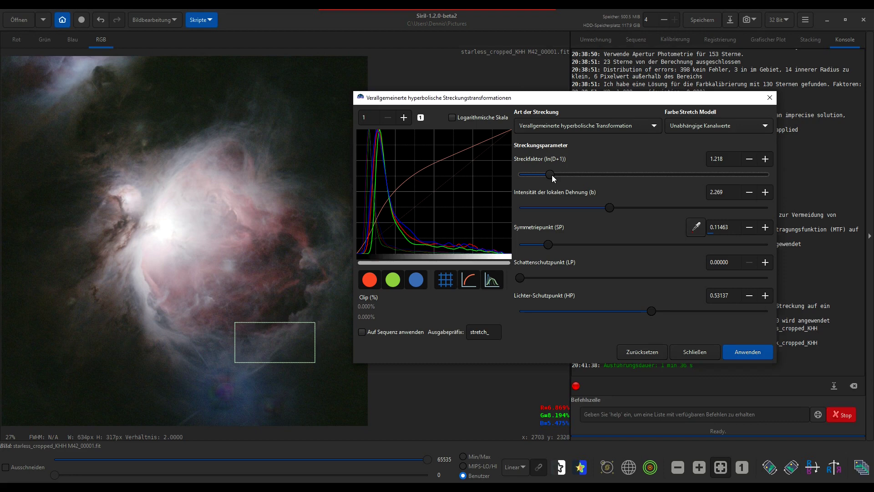
click(753, 351)
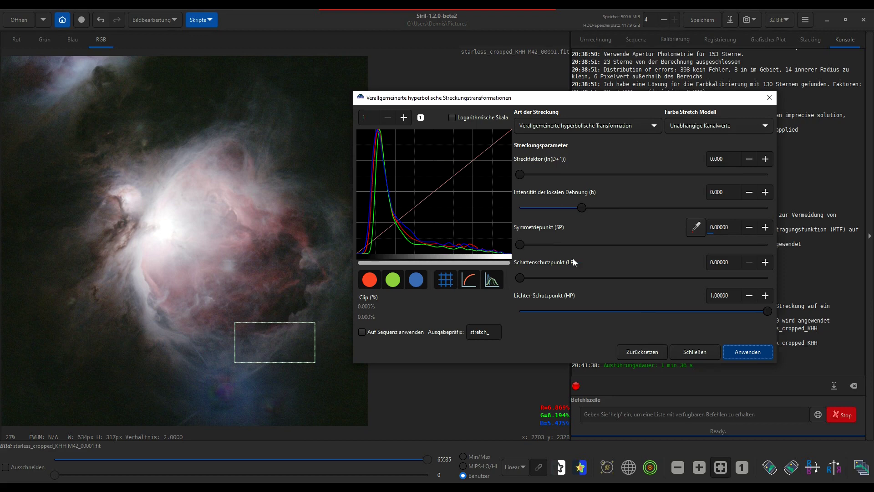
- Apply a 0.01845 linear black-point stretch to darken the starless M42 background
click(553, 126)
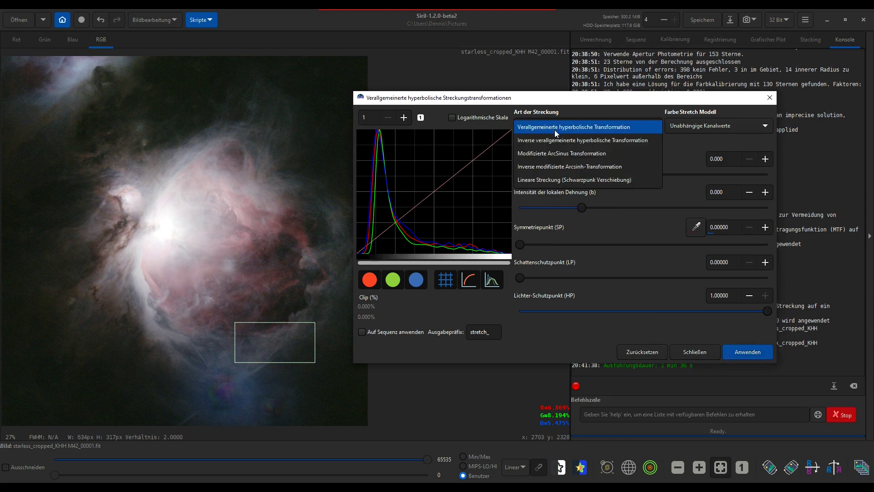
click(571, 180)
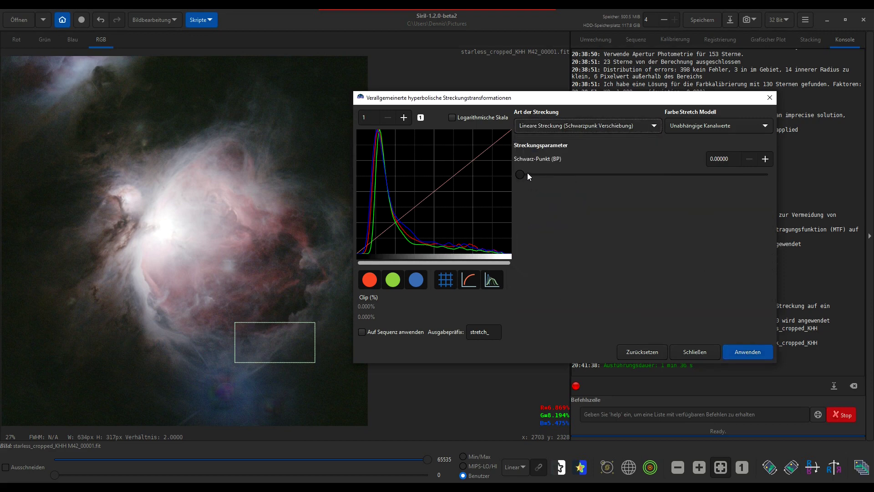
drag(521, 174, 528, 175)
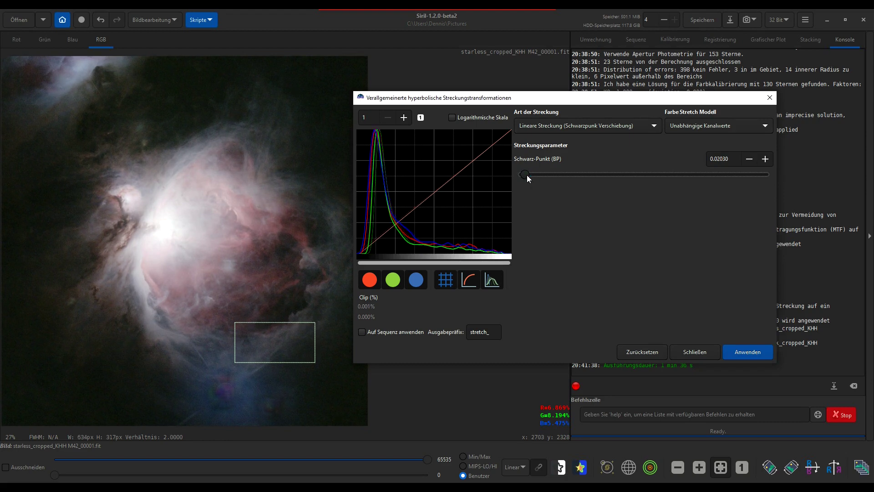
click(526, 175)
click(747, 352)
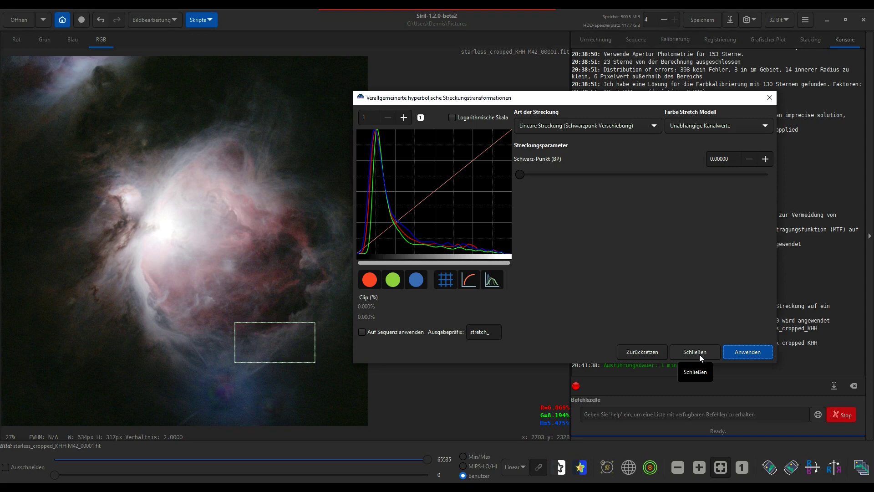
click(587, 126)
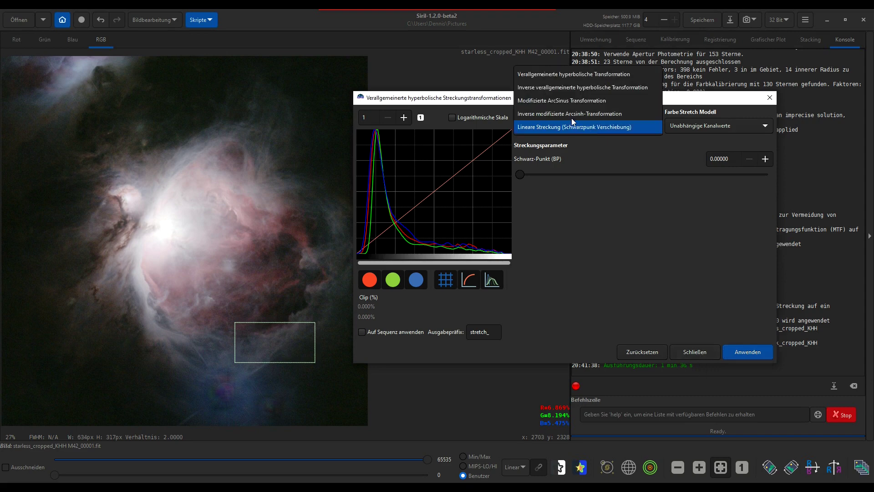
- Switch to the generalized hyperbolic stretch and take the symmetry point from a dark-sky sample box
click(560, 75)
drag(524, 101, 576, 85)
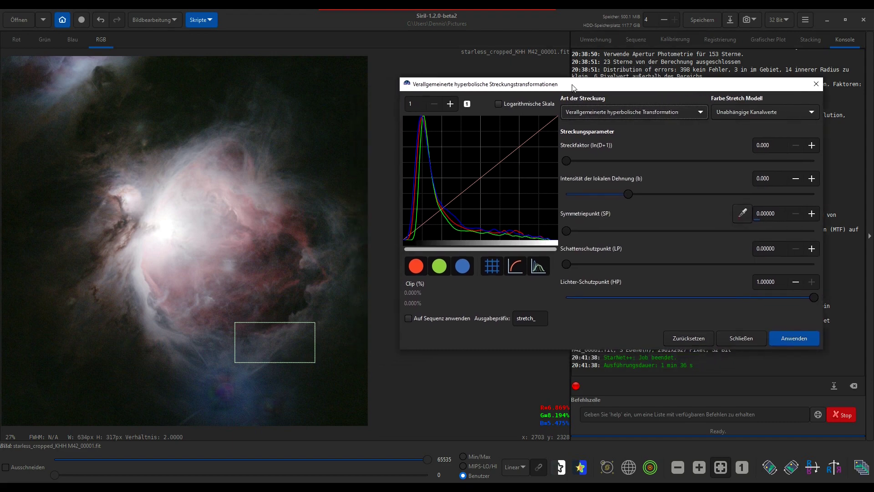
mouse_move(281, 334)
mouse_down()
mouse_move(103, 269)
mouse_move(113, 111)
mouse_up()
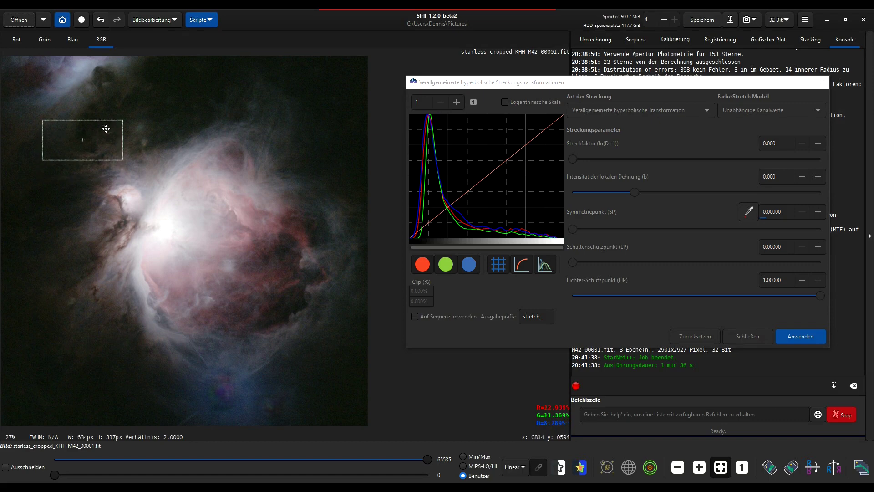
click(749, 213)
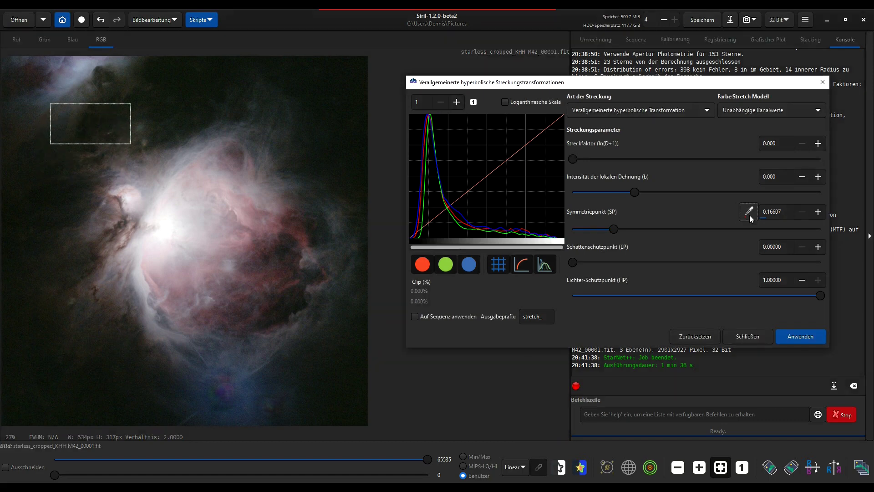
- Apply the hyperbolic stretch: factor 0.443, local intensity 0.240, highlight protection 0.52952
drag(640, 197, 675, 197)
drag(579, 162, 584, 164)
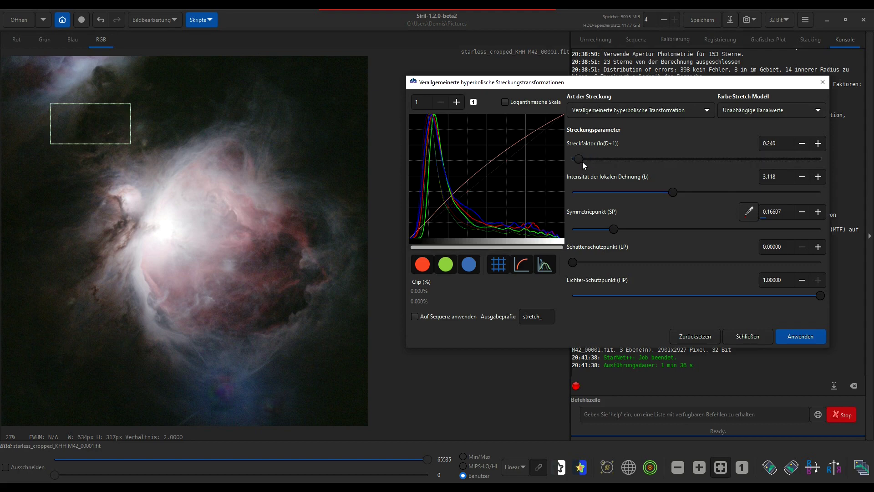
drag(582, 162, 608, 162)
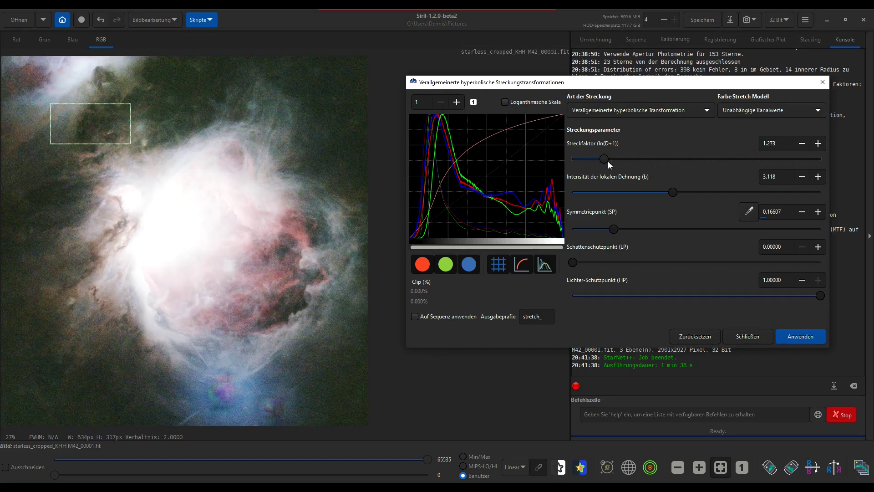
drag(607, 161, 586, 165)
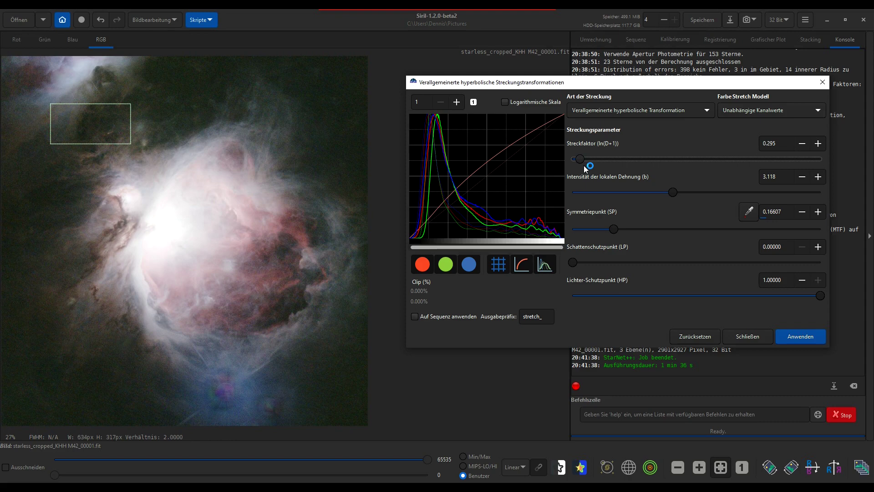
drag(584, 166, 581, 167)
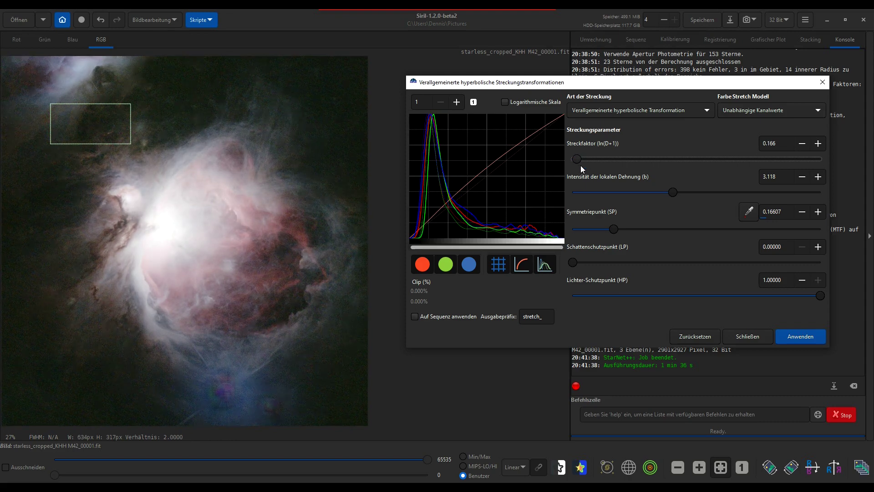
drag(673, 193, 637, 192)
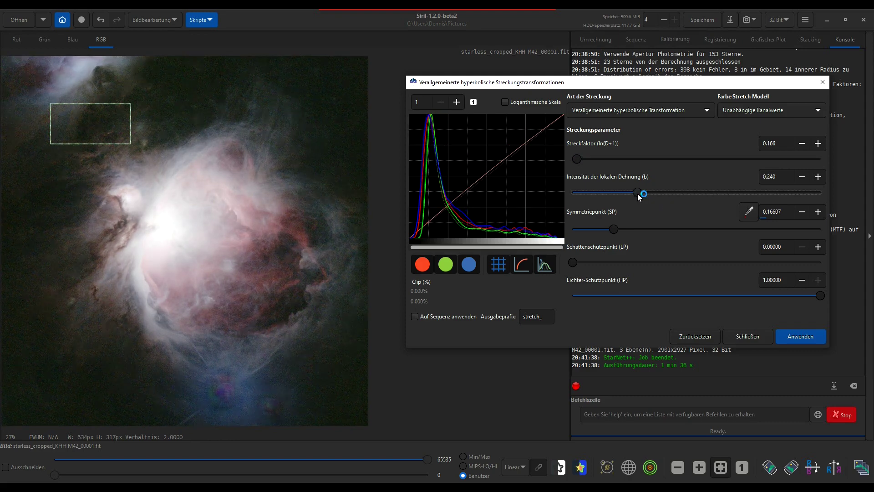
drag(577, 159, 587, 160)
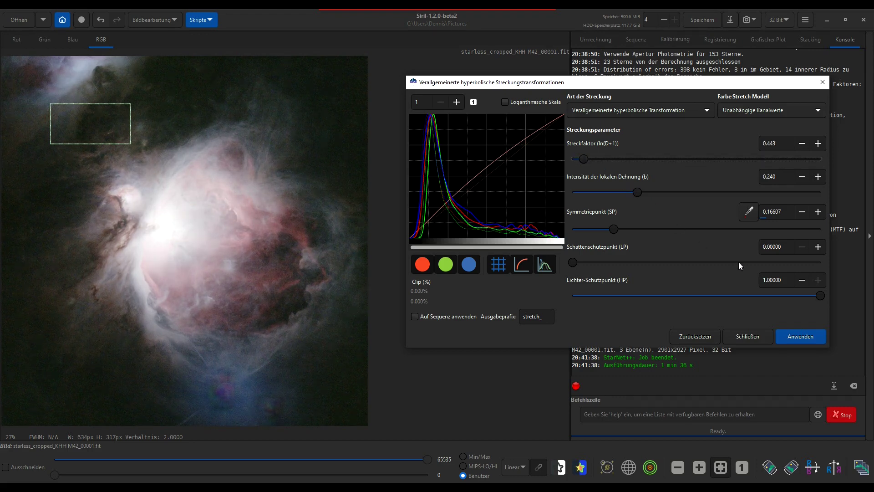
drag(814, 301, 704, 304)
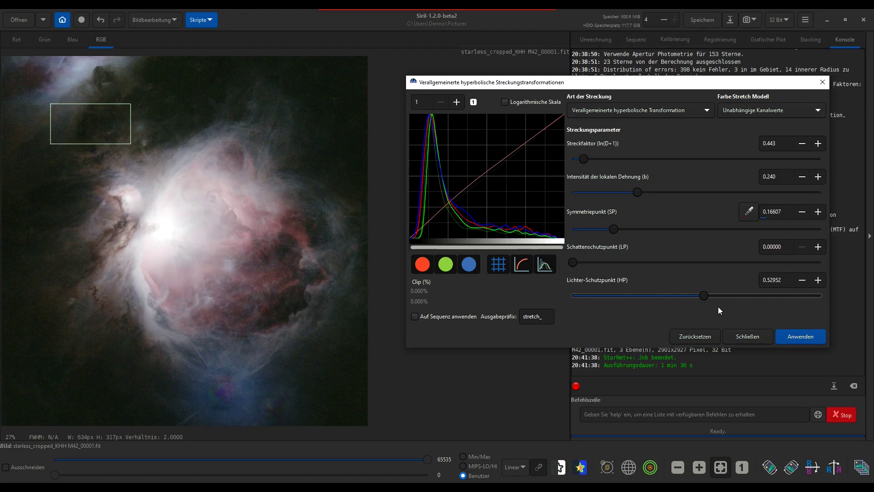
click(801, 341)
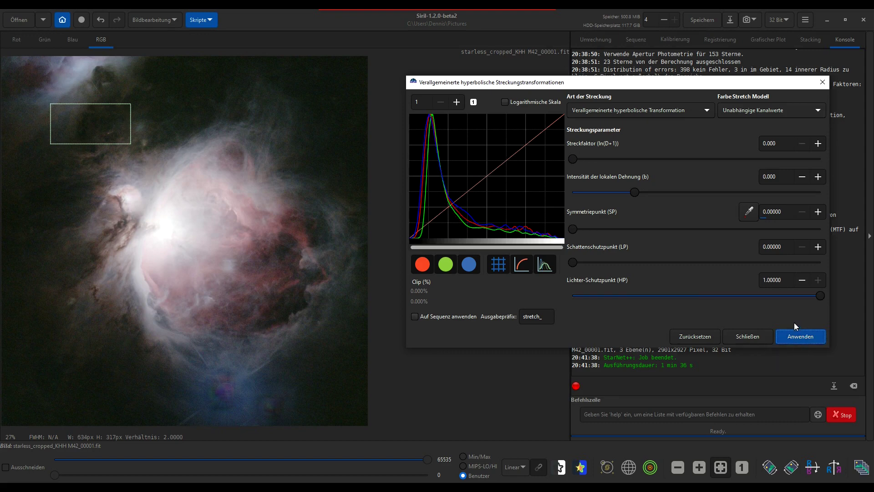
- Apply a 0.002 linear black-point shift, close the stretch tool and clear the selection
click(593, 114)
click(610, 165)
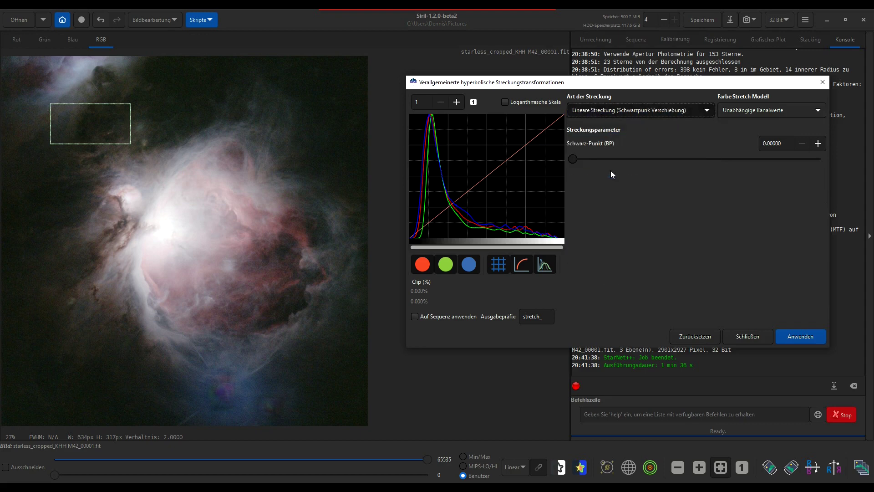
click(818, 144)
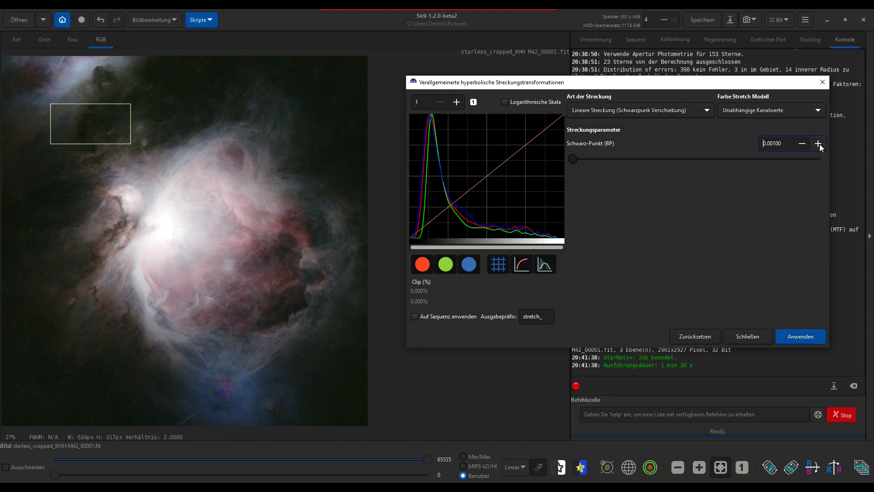
click(818, 144)
click(799, 338)
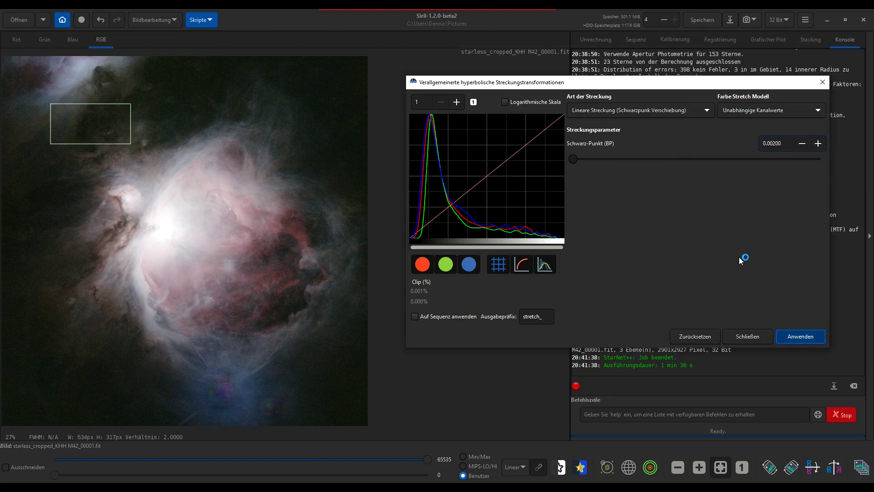
click(751, 338)
click(296, 221)
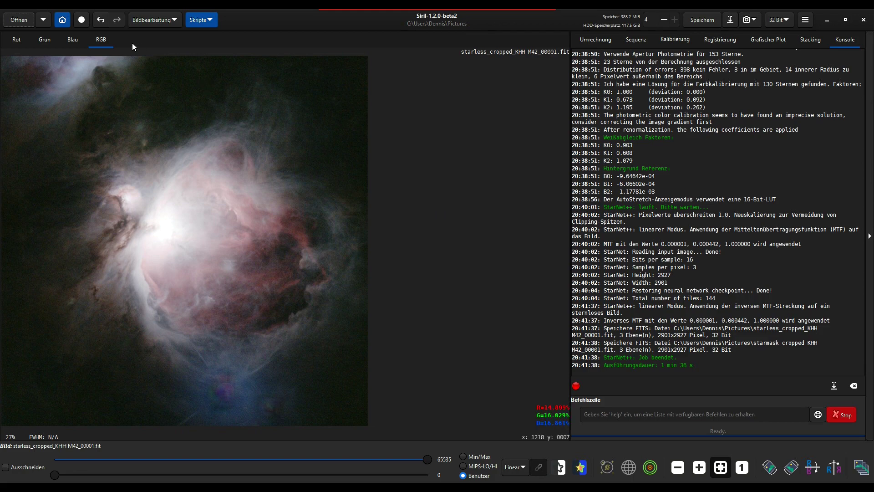
- Apply average-neutral green-noise removal (SCNR) with brightness preserved
click(154, 19)
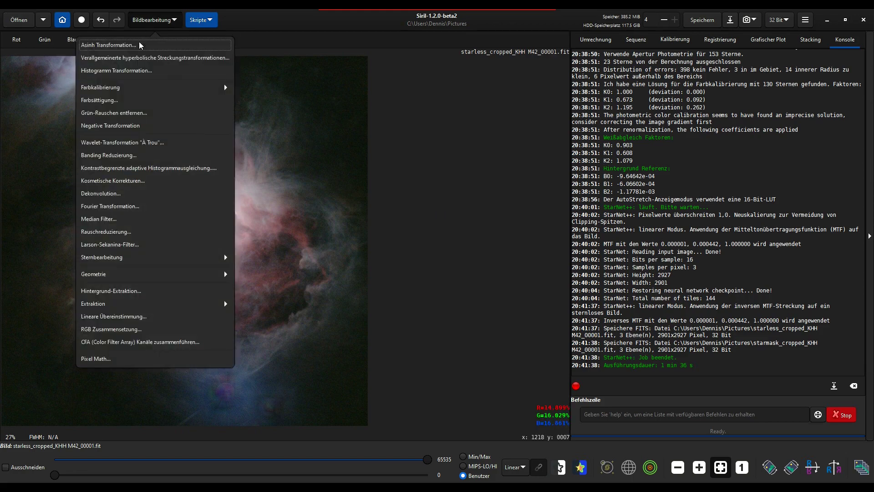
click(123, 113)
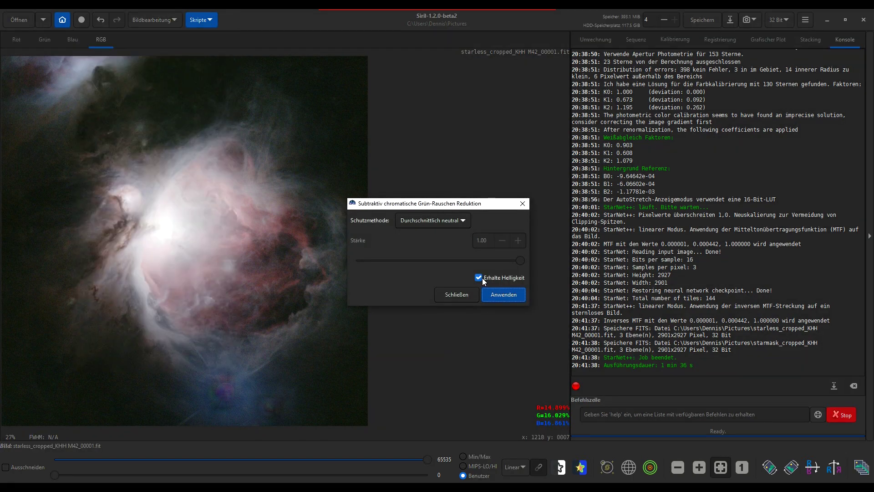
click(503, 300)
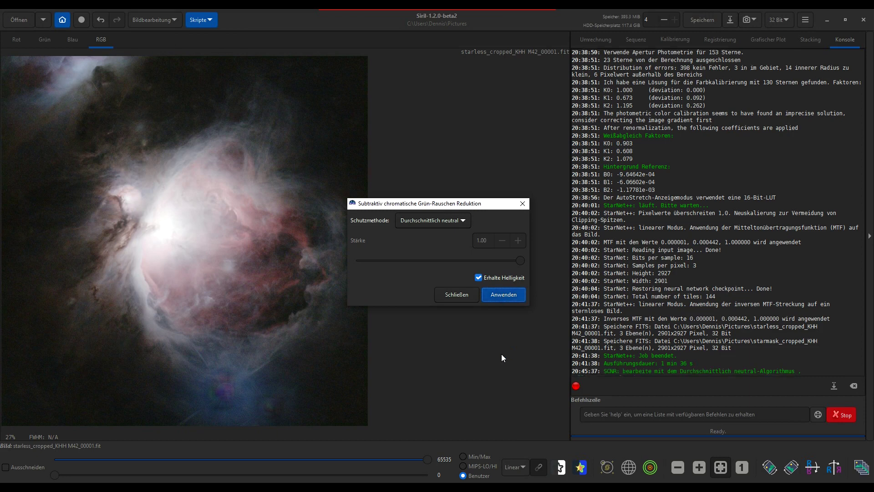
click(459, 296)
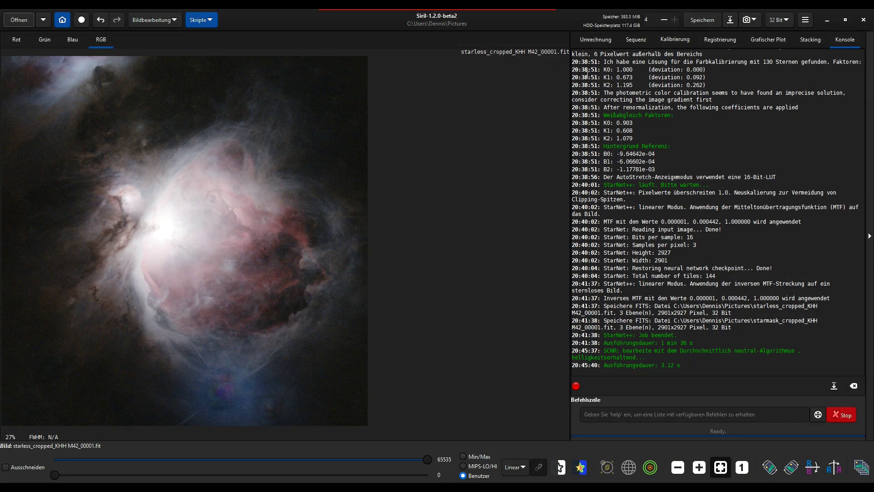
click(731, 20)
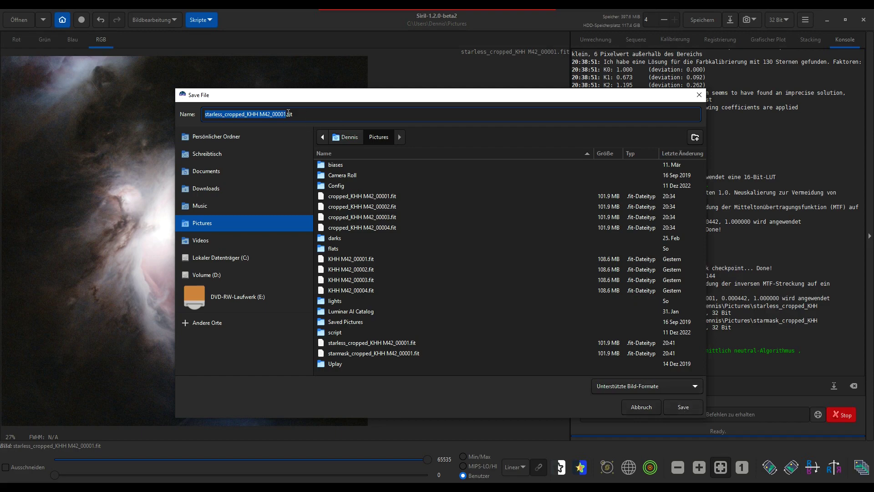
- Save the image as a 16-bit TIFF, starless_cropped_KHH M42_00001.tif
drag(288, 113, 334, 116)
text(tif)
key(Return)
click(392, 231)
click(601, 327)
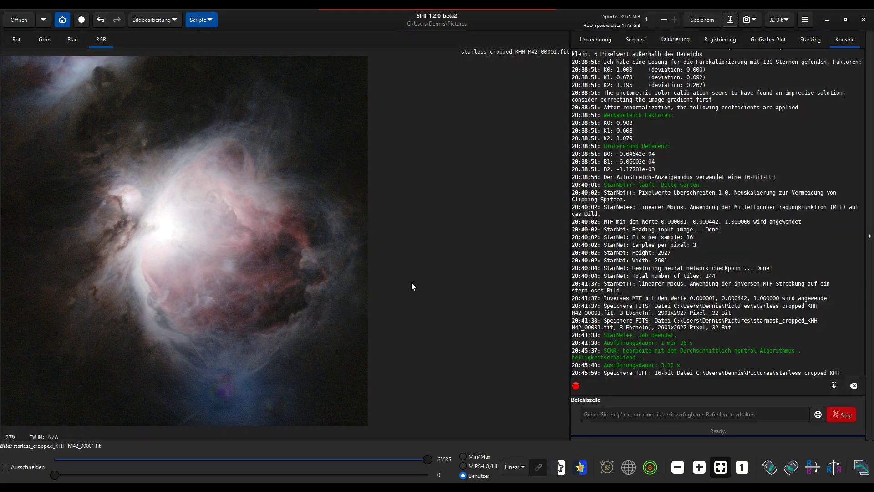
click(24, 21)
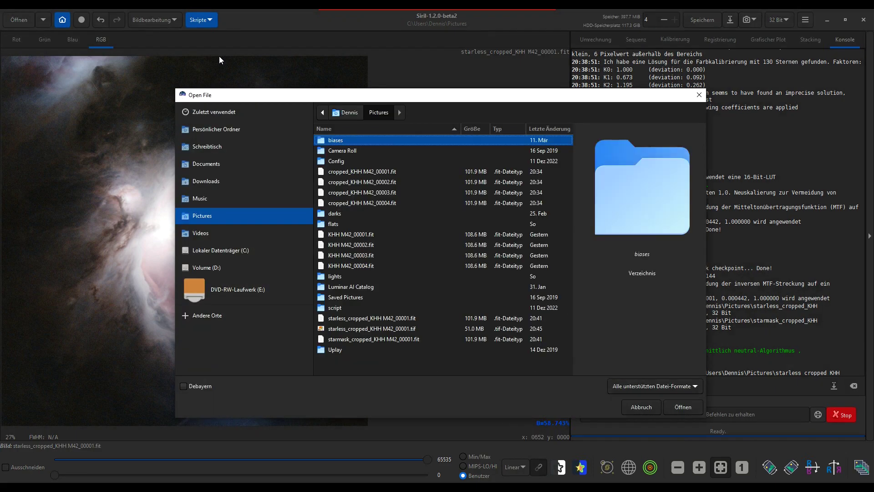
- Open cropped_KHH M42_00002.fit and display it with the Histogramm stretch
click(375, 185)
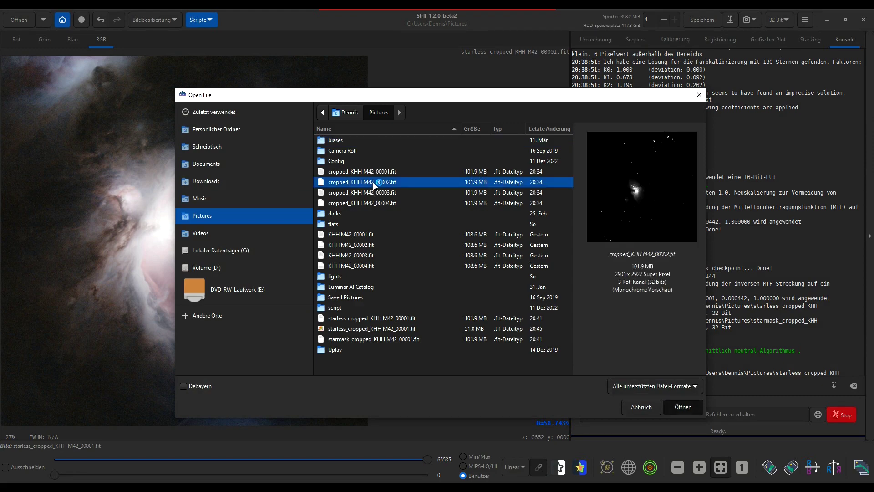
double_click(373, 183)
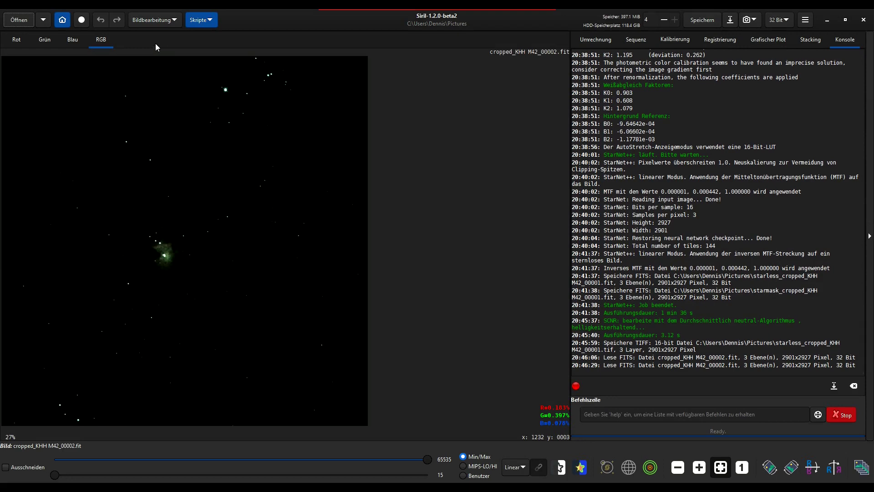
click(514, 467)
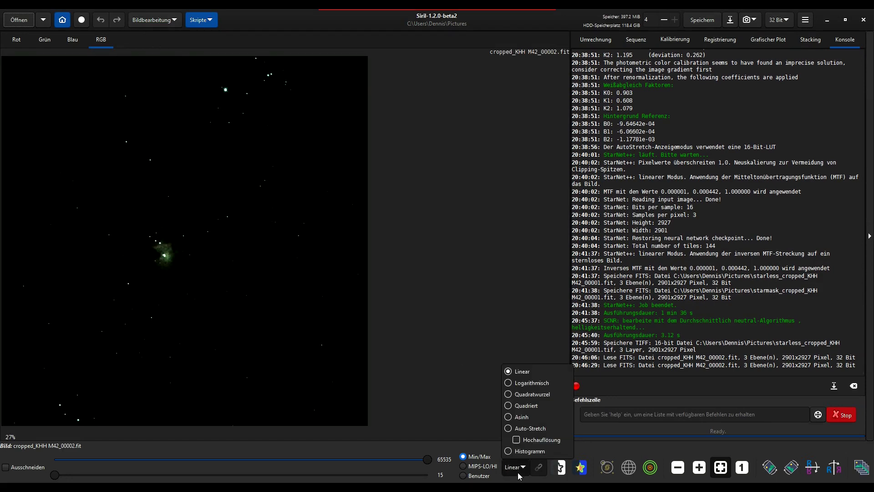
click(530, 450)
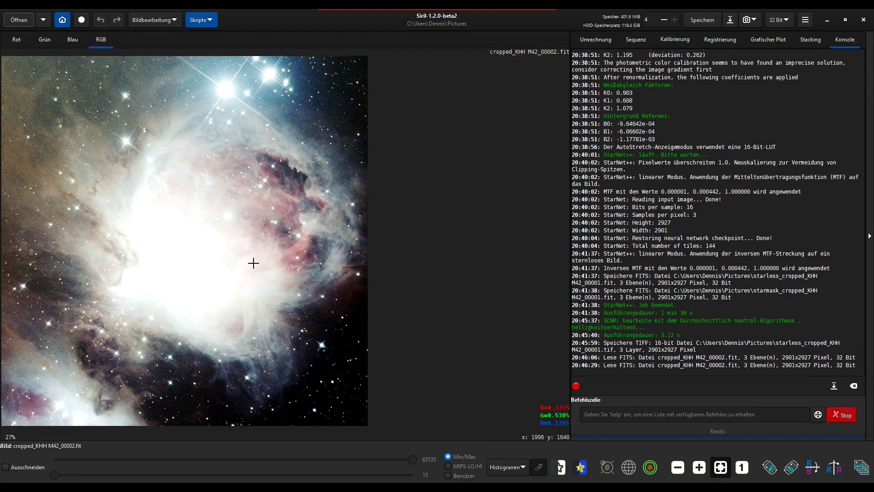
click(156, 19)
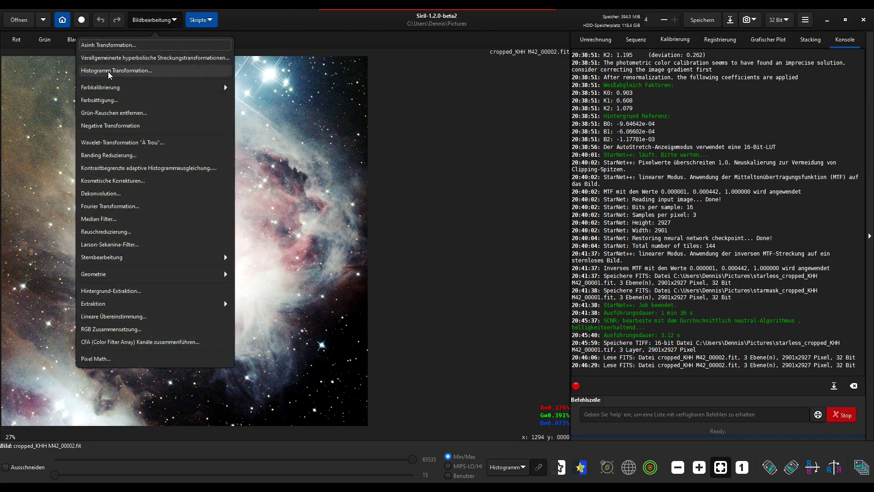
click(111, 290)
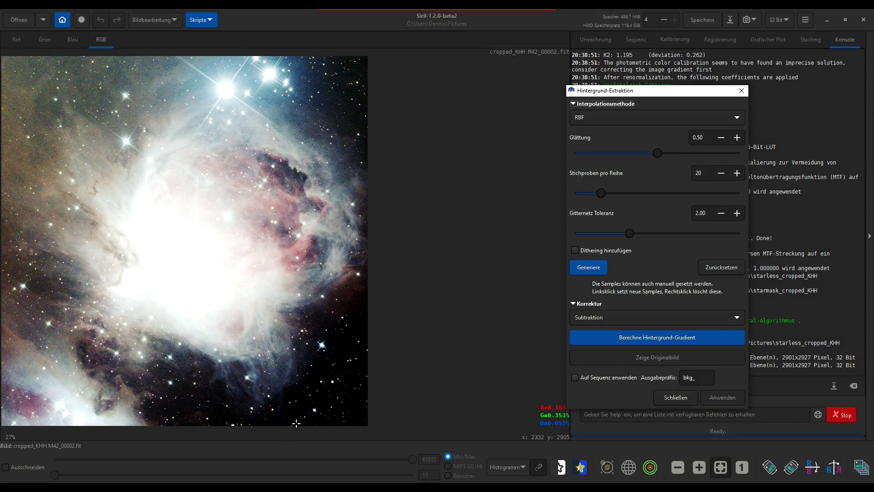
- Place background samples along the bottom edge and lower-right dark sky
click(295, 419)
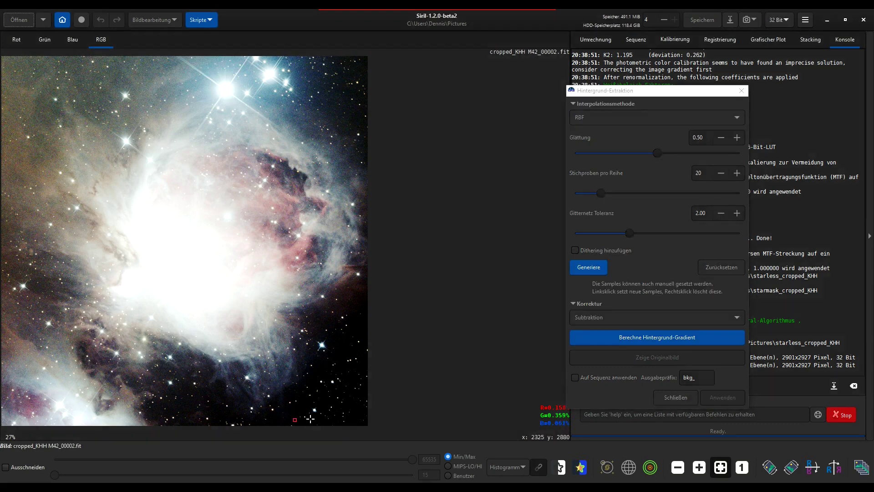
click(349, 418)
click(357, 423)
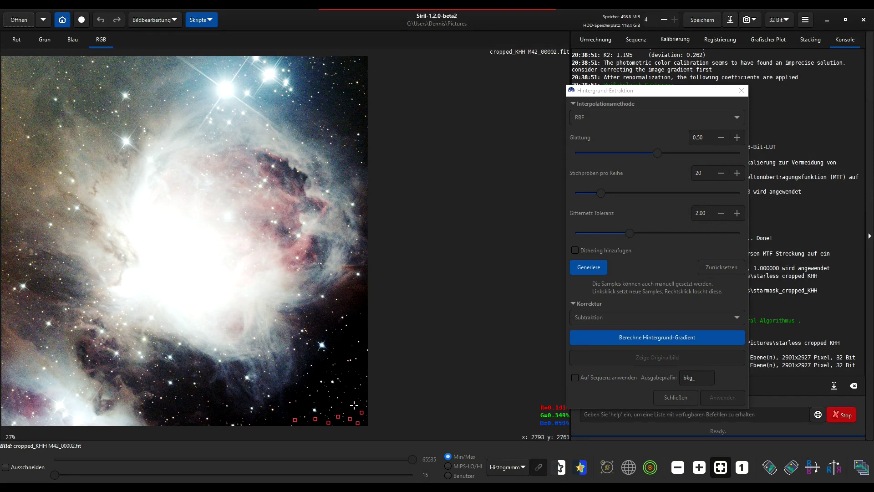
click(339, 409)
click(333, 402)
click(336, 385)
click(352, 393)
click(347, 375)
click(364, 389)
click(359, 351)
click(348, 354)
- Add samples on the upper-right, upper-left and left sky, then compute the gradient
click(361, 113)
click(355, 91)
click(360, 67)
click(337, 67)
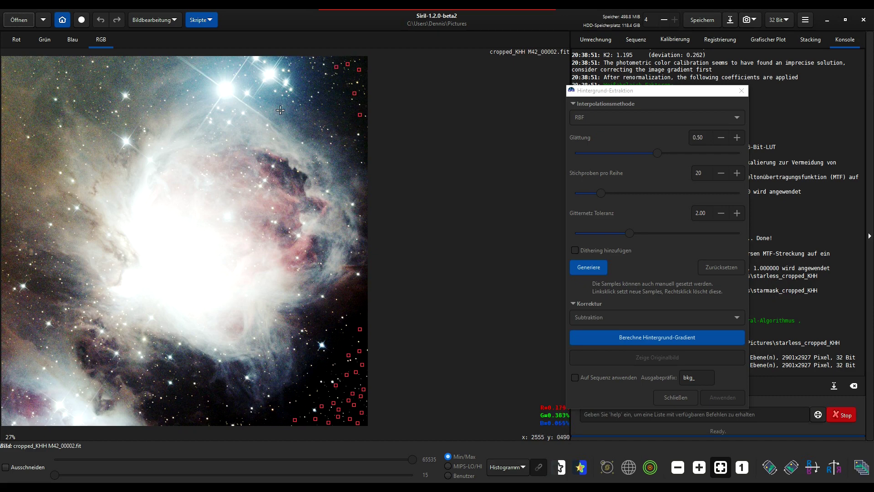
click(94, 65)
click(50, 106)
click(94, 95)
click(43, 66)
click(40, 285)
click(82, 345)
click(102, 362)
click(165, 372)
click(214, 393)
click(632, 338)
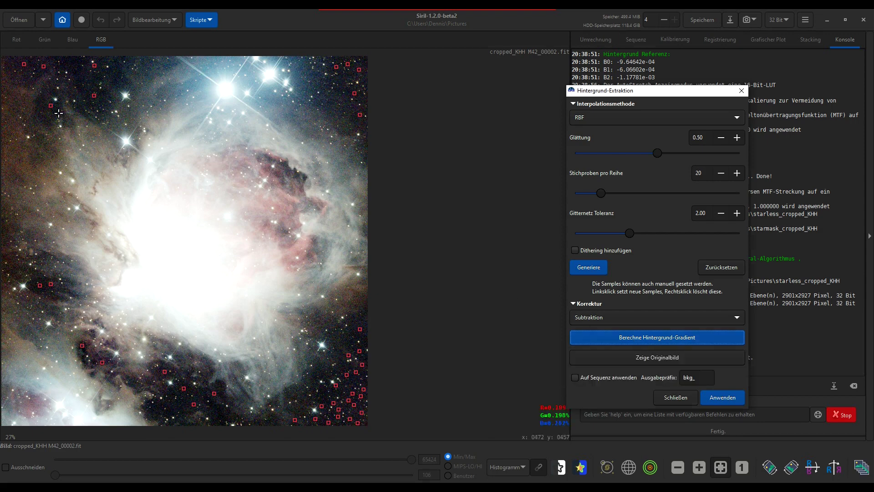
- Remove the top-left background samples and recompute the gradient
right_click(43, 68)
right_click(51, 106)
right_click(23, 64)
right_click(95, 66)
right_click(93, 95)
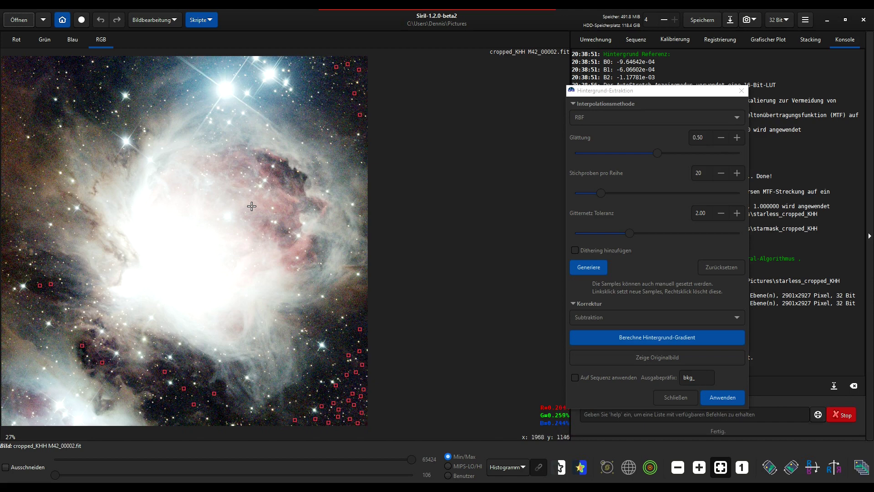
click(652, 338)
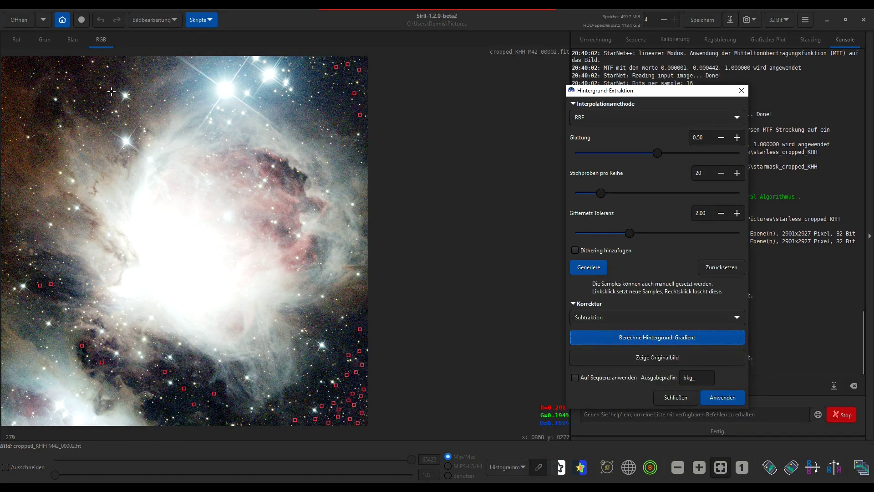
- Remove samples lying on the lower-left nebulosity and recompute the gradient
right_click(82, 345)
right_click(102, 362)
right_click(164, 371)
right_click(51, 283)
click(624, 336)
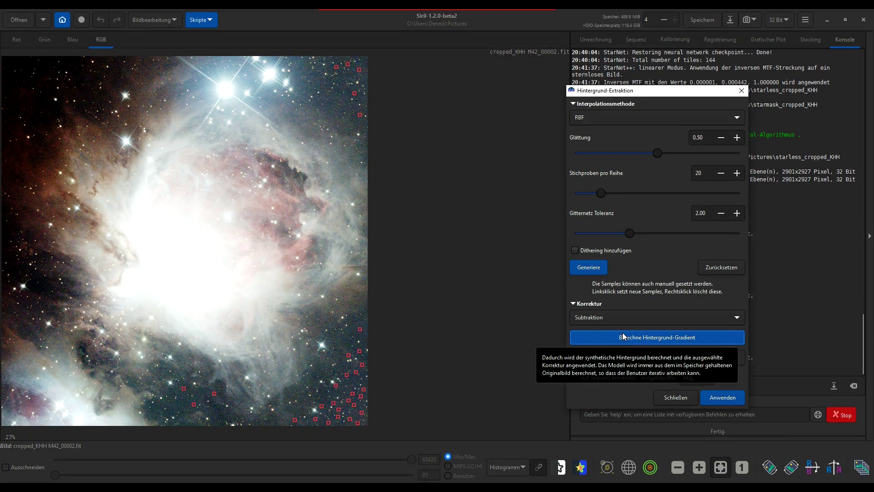
- Add samples along the left edge and upper-left sky, recompute and apply the gradient
click(40, 286)
click(12, 268)
click(10, 257)
click(7, 232)
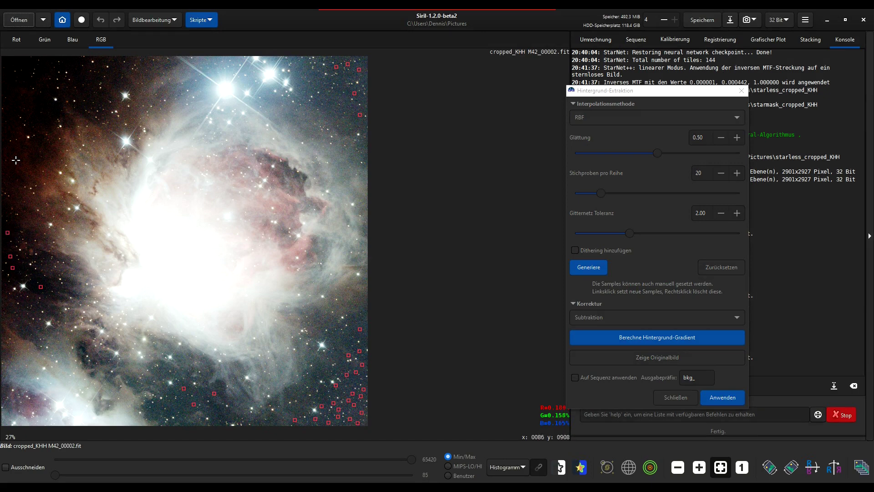
click(53, 108)
click(85, 95)
click(70, 67)
click(15, 64)
click(605, 337)
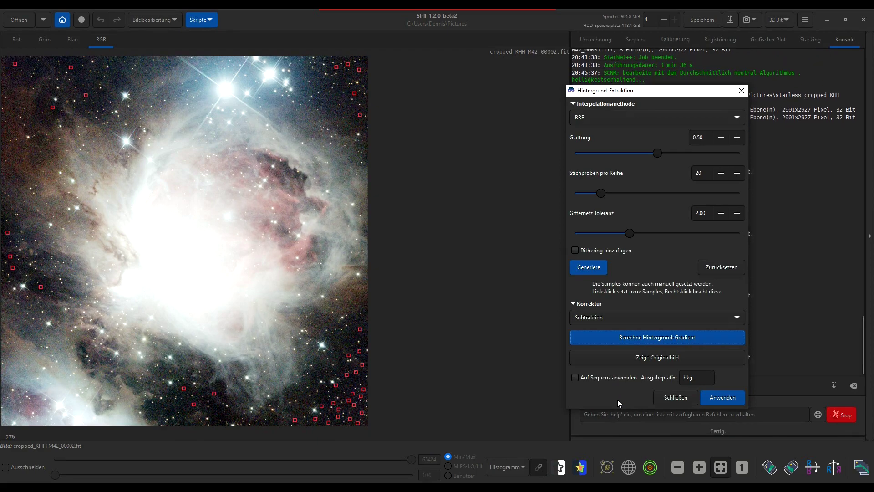
click(721, 398)
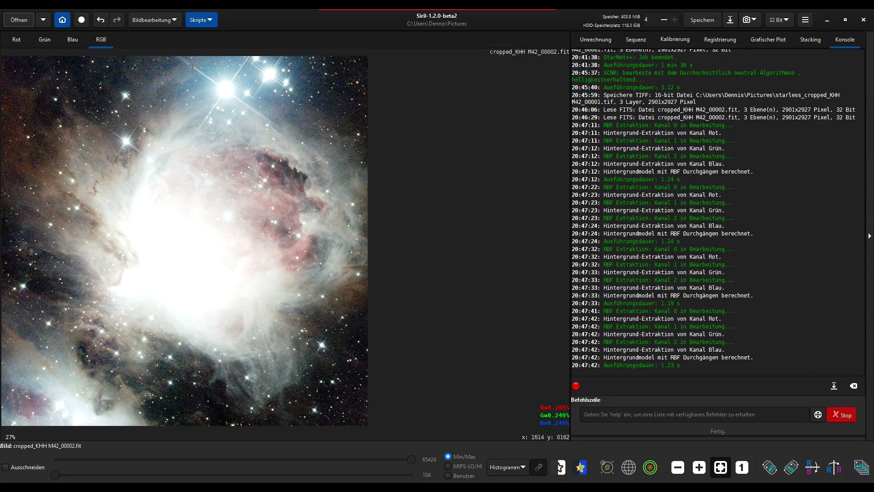
- Run photometric colour calibration using the Simbad M 42 coordinates, viewed in Auto-Stretch
click(505, 467)
click(502, 428)
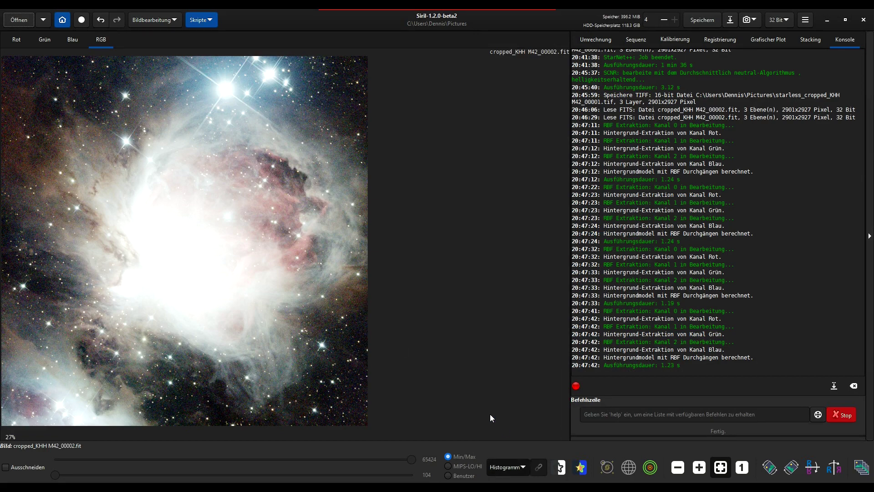
click(151, 21)
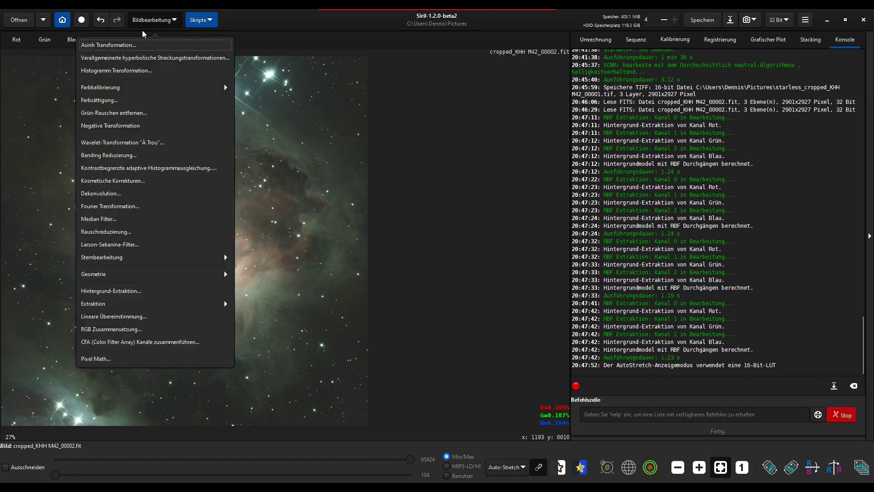
click(120, 86)
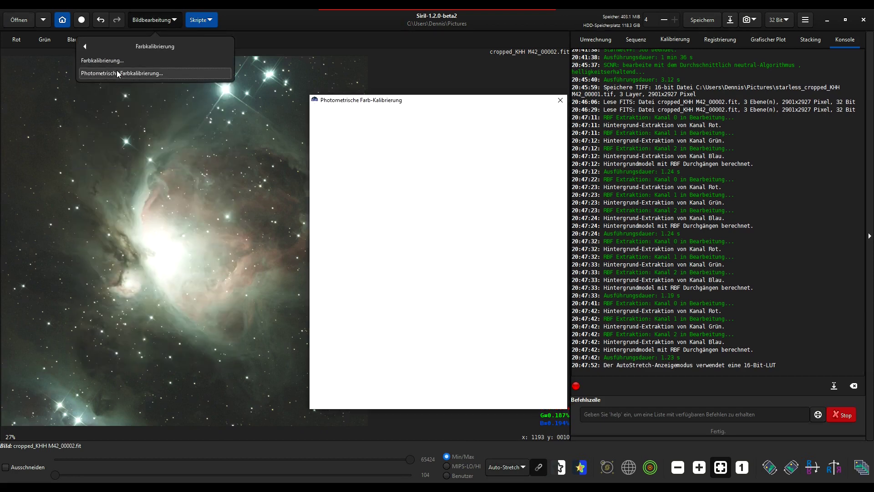
click(555, 399)
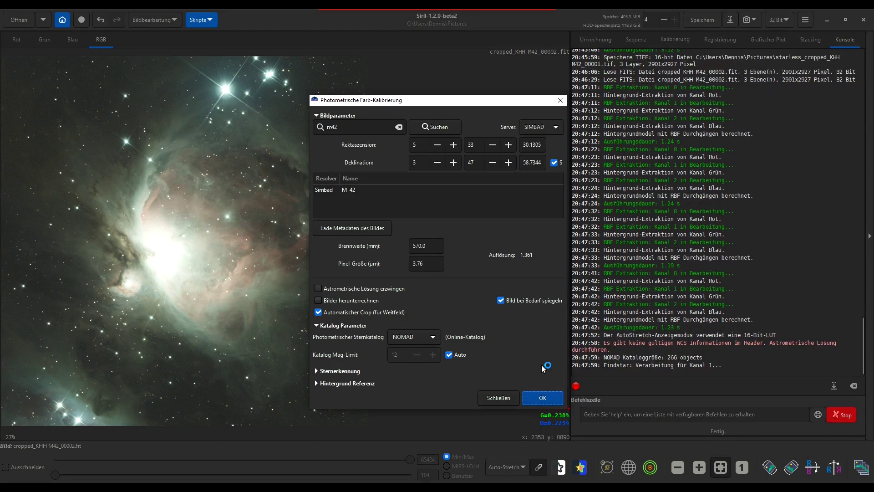
click(478, 331)
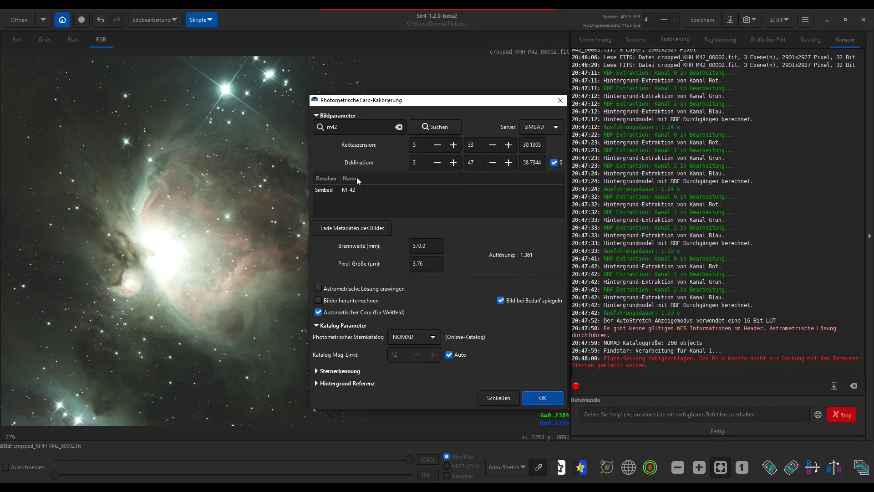
click(355, 190)
click(538, 396)
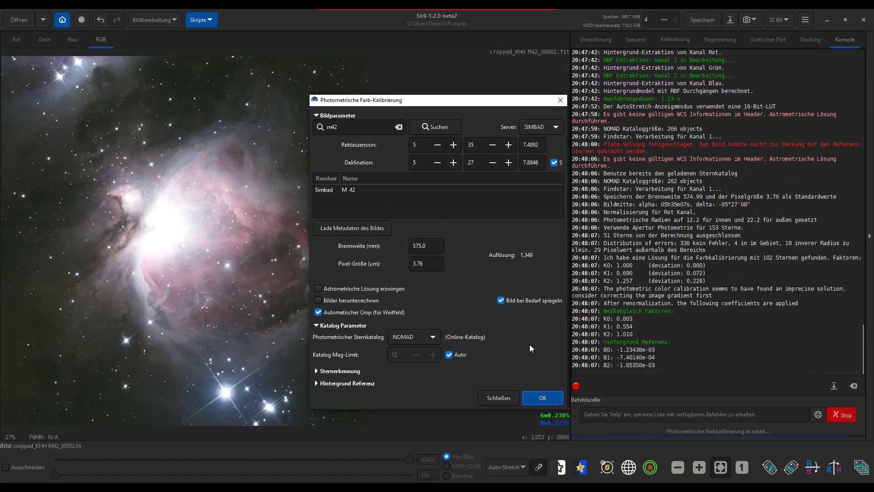
click(502, 399)
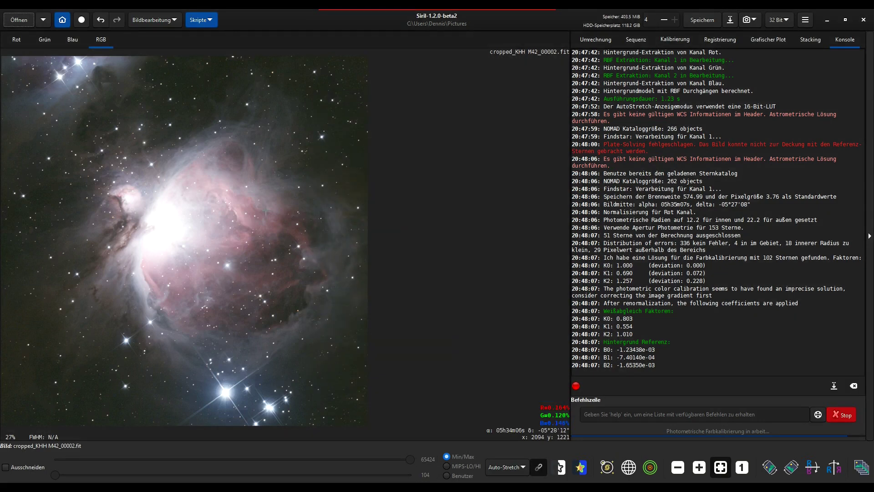
click(506, 465)
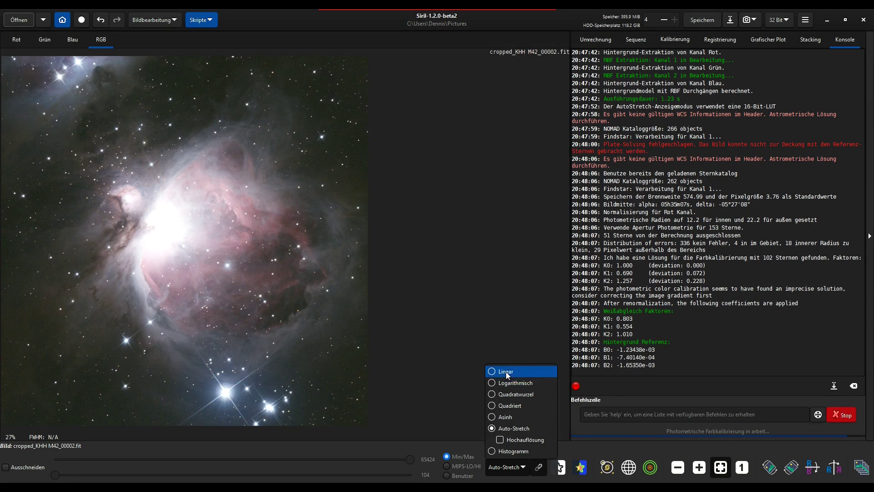
- Switch to linear display and boost colour saturation to about 0.39
click(506, 372)
click(150, 19)
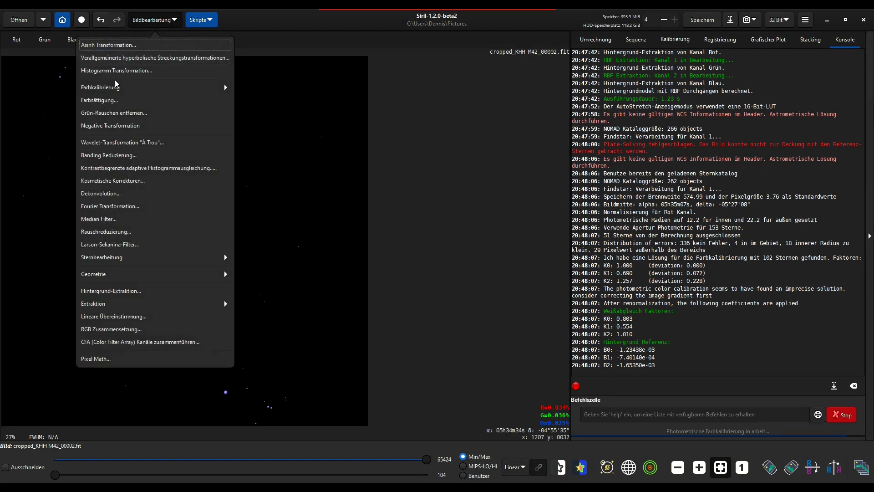
click(109, 100)
drag(439, 242, 472, 243)
click(500, 314)
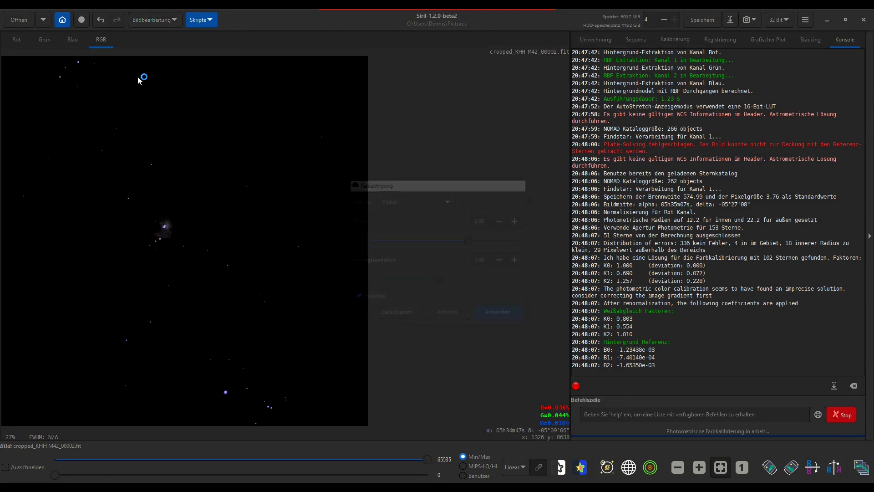
- Remove the stars with StarNet++, producing starless_cropped_KHH M42_00002.fit
click(151, 20)
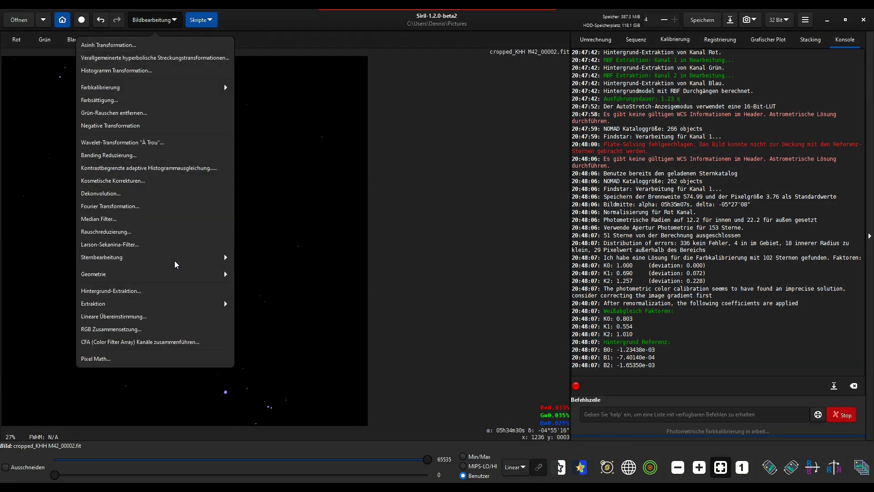
click(173, 258)
click(118, 66)
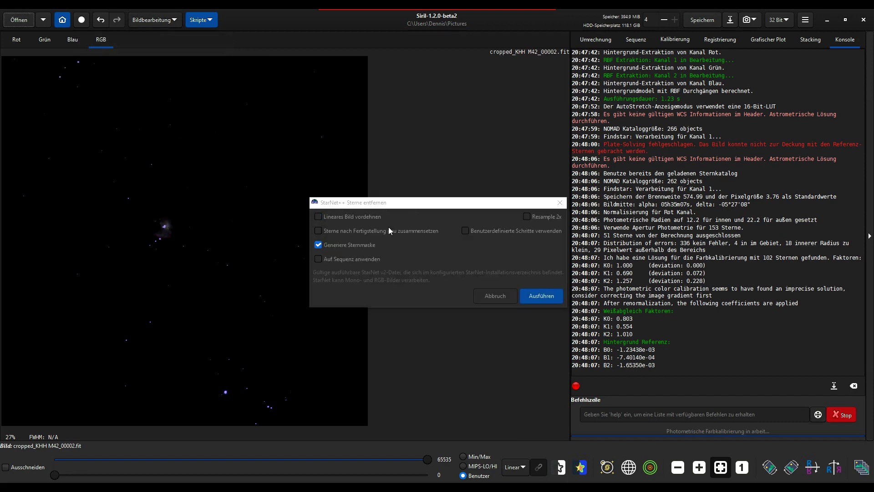
click(538, 301)
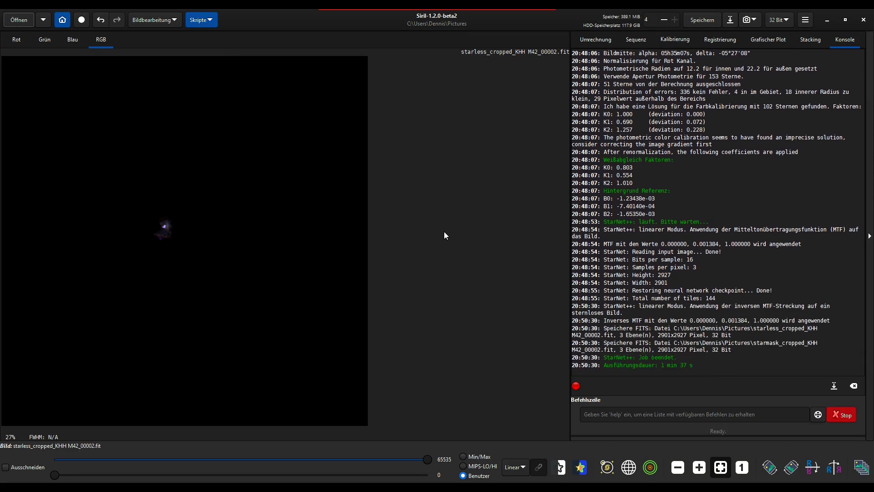
click(154, 20)
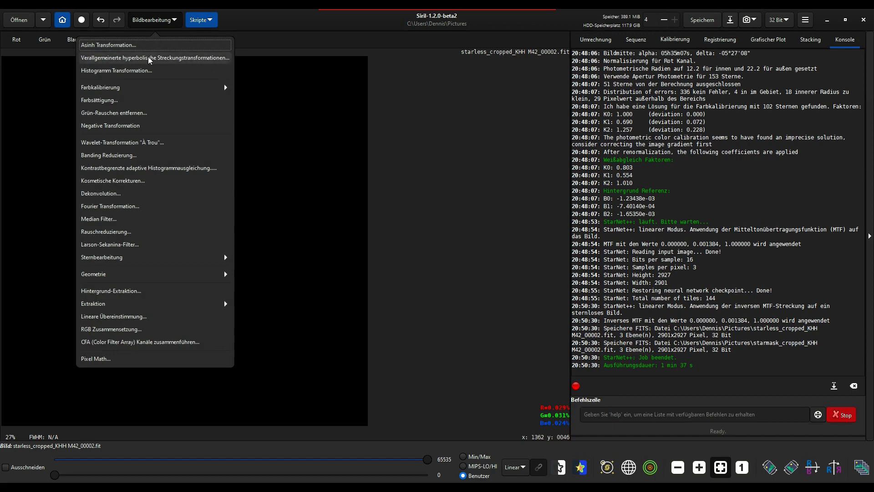
- Set up the generalized hyperbolic stretch tool with the GHT stretch type and a zoomed histogram
click(150, 57)
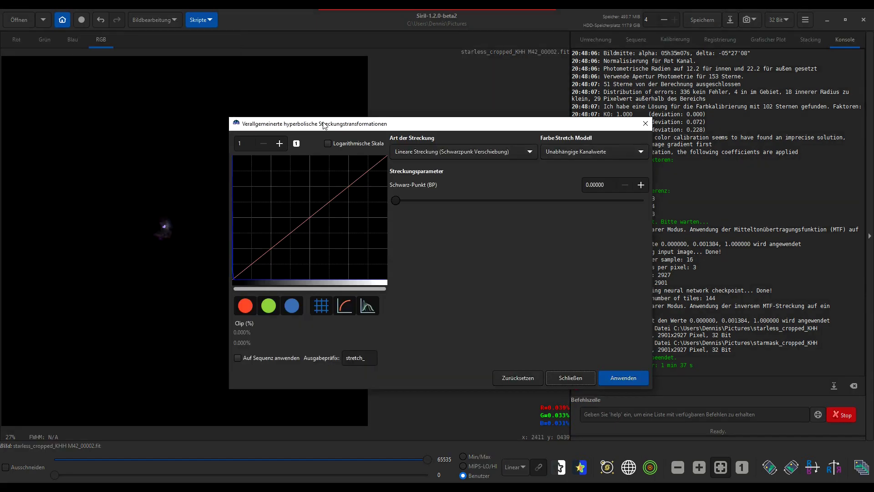
drag(332, 119, 506, 105)
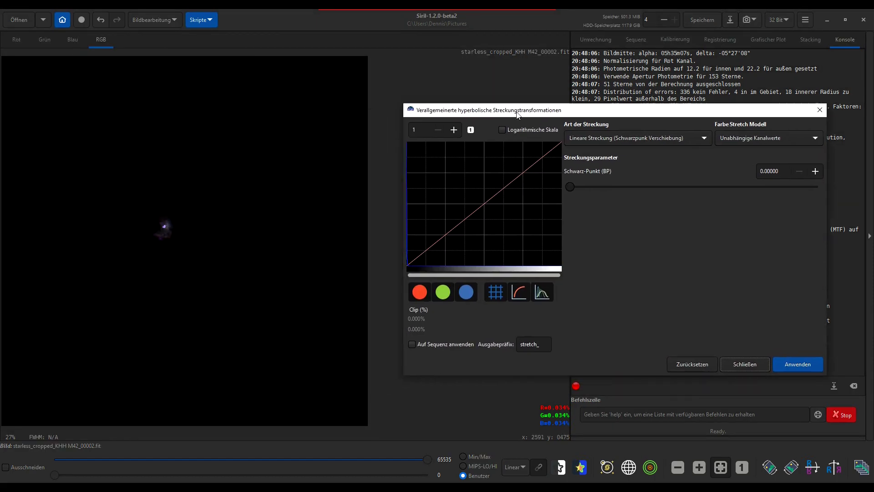
click(592, 139)
click(594, 88)
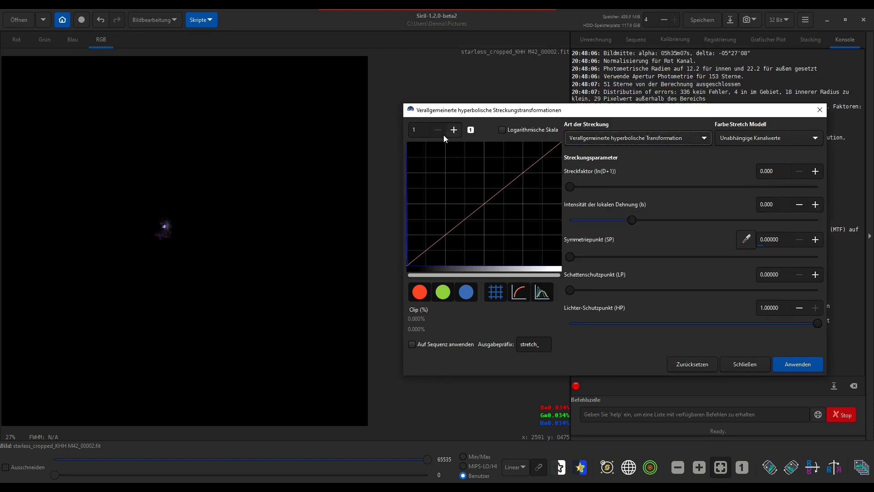
click(425, 131)
text(00)
key(Return)
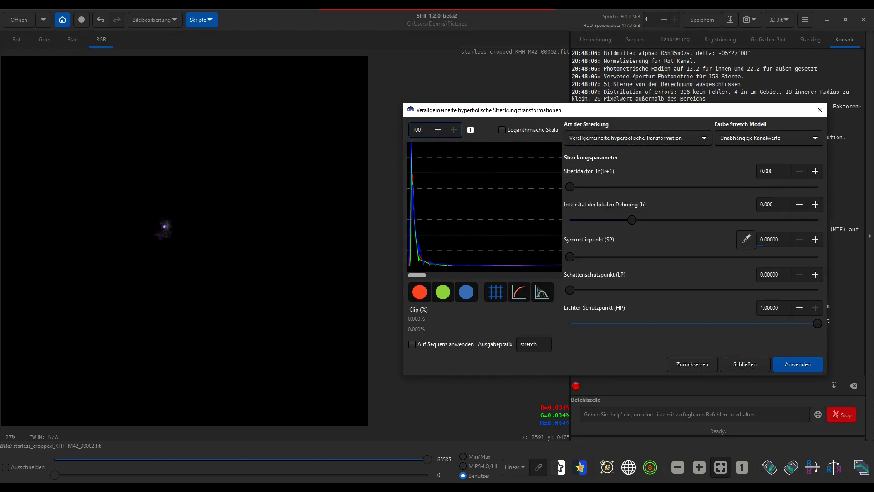
- Apply a stretch with symmetry point at the histogram peak, local intensity 15, factor about 2.675
click(415, 255)
drag(629, 220, 818, 220)
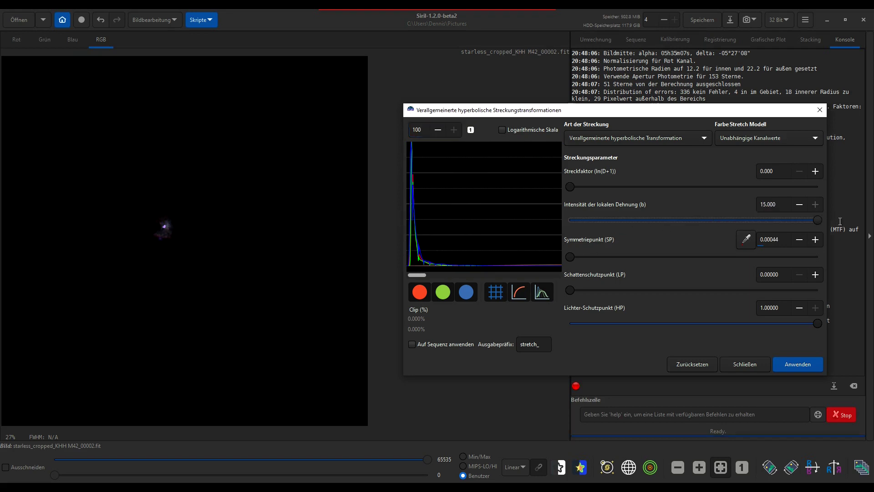
click(471, 130)
drag(571, 186, 636, 187)
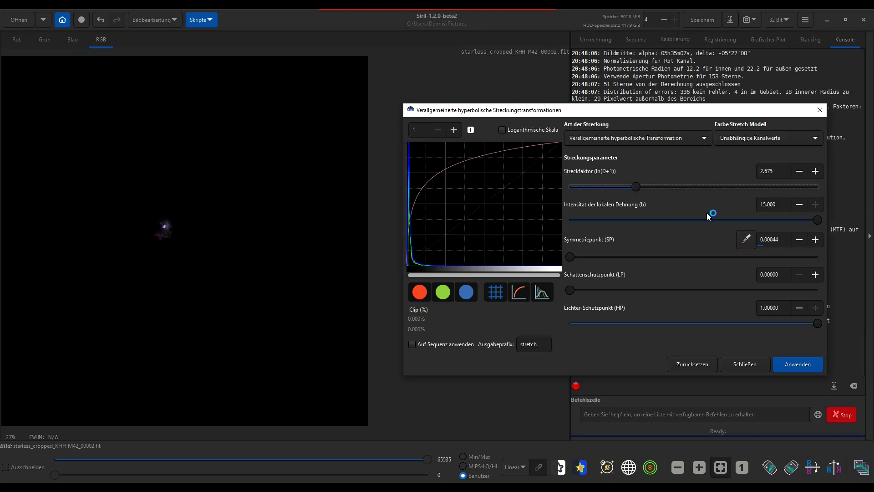
click(797, 366)
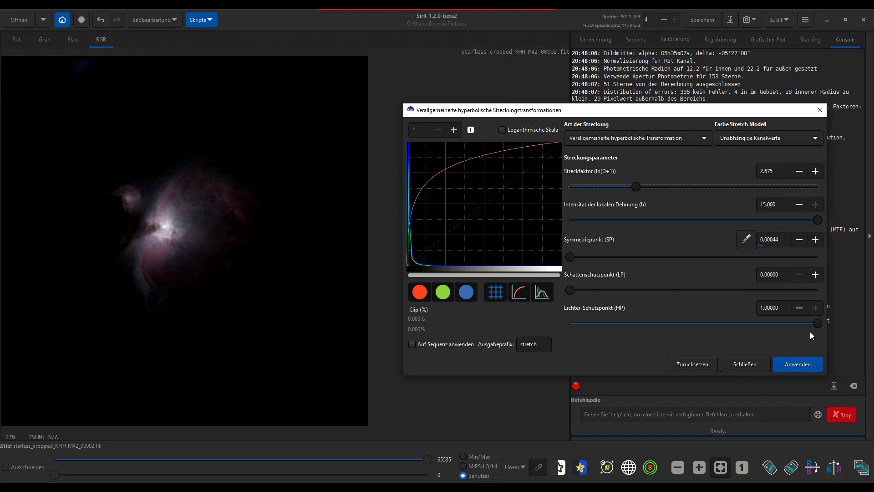
click(807, 366)
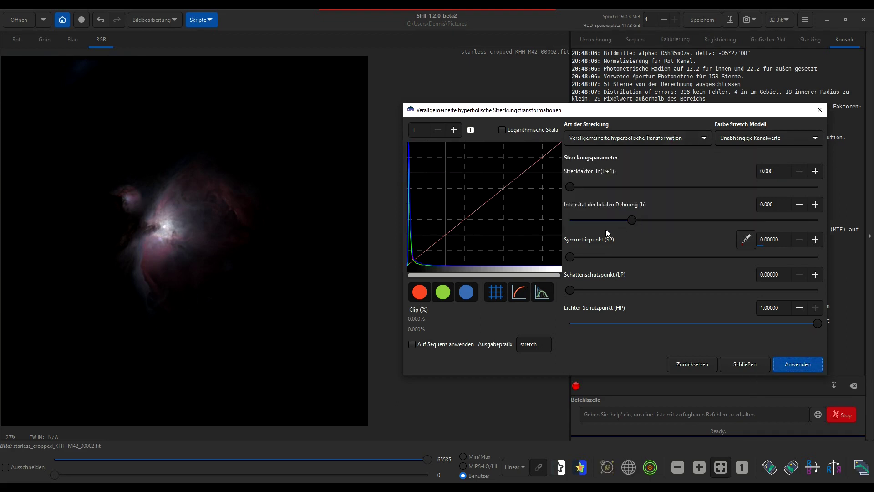
- Preview a stretch at symmetry point 0.02346, factor about 1.8, highlight protection near 0.6
click(411, 257)
drag(572, 188, 610, 186)
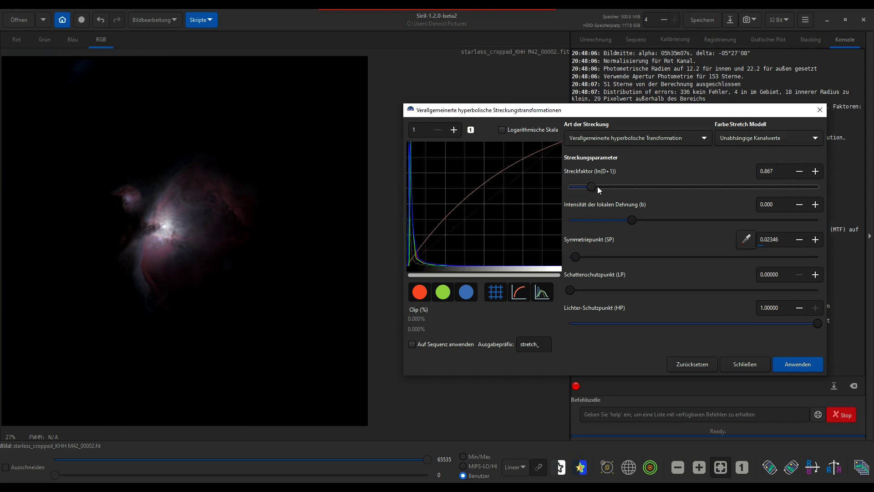
drag(610, 187, 610, 186)
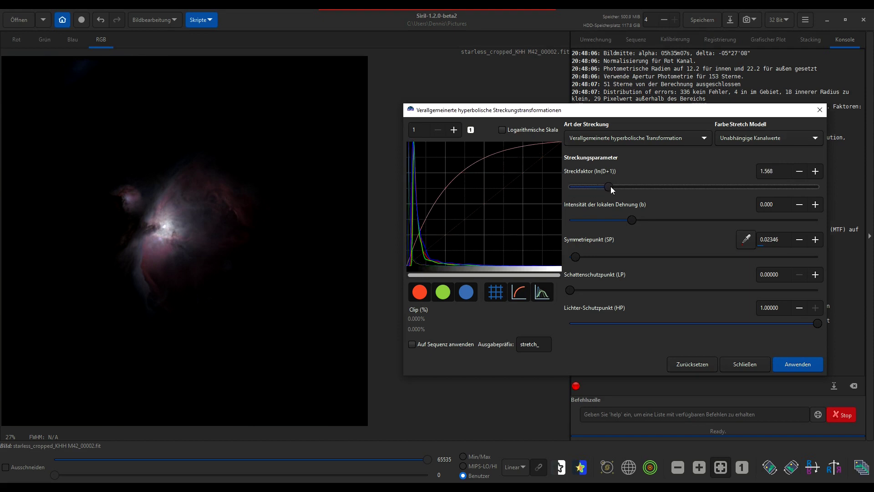
drag(817, 324, 719, 324)
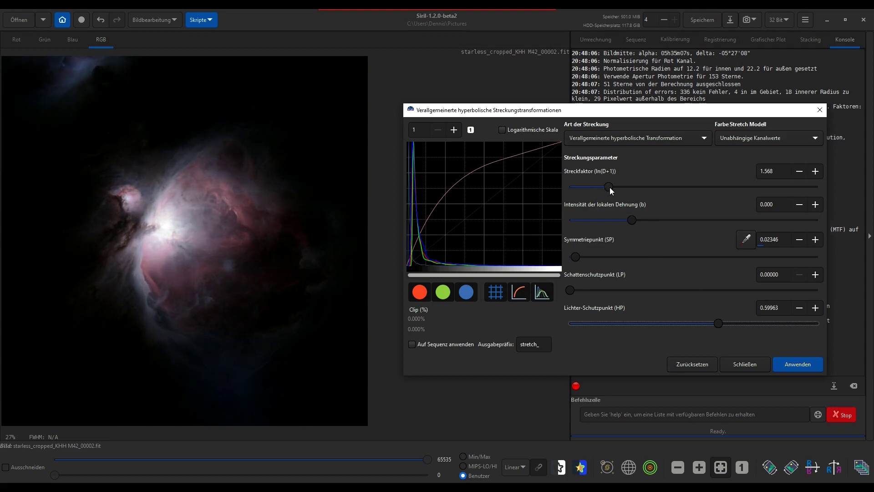
drag(610, 187, 619, 190)
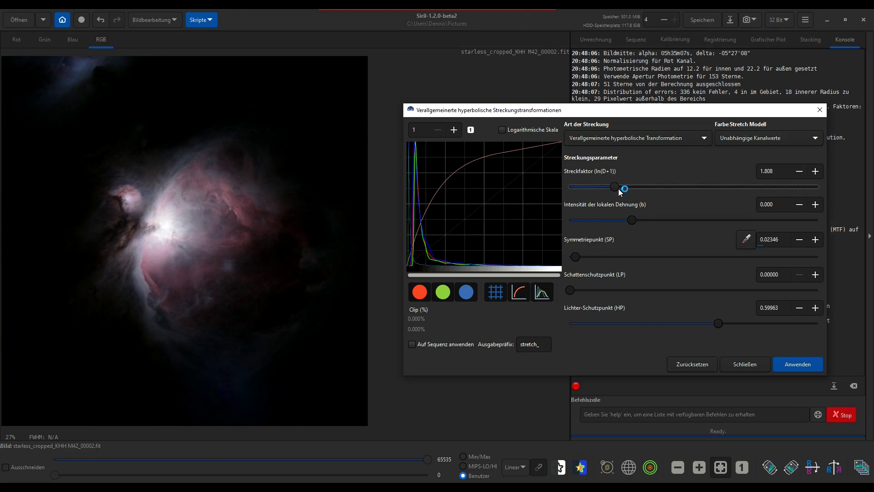
drag(618, 189, 616, 188)
- Apply the previewed stretch, then a second stretch with a raised symmetry point and highlight protection
click(793, 367)
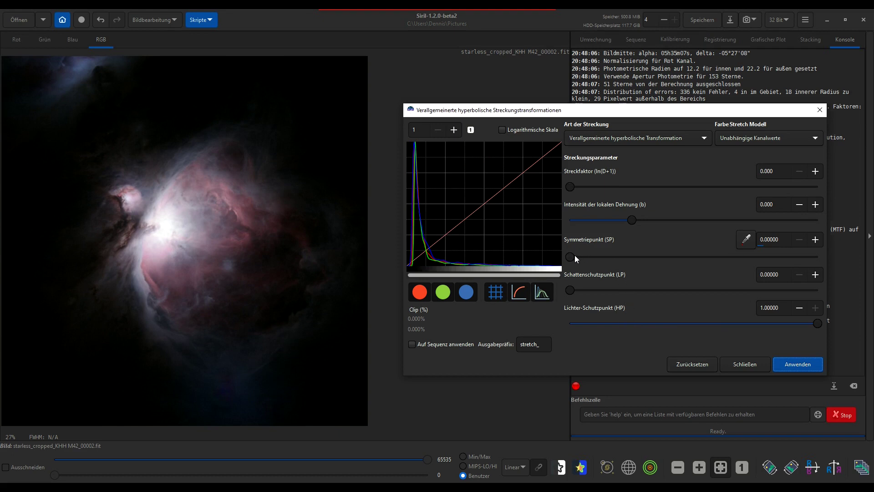
click(417, 256)
drag(569, 187, 602, 187)
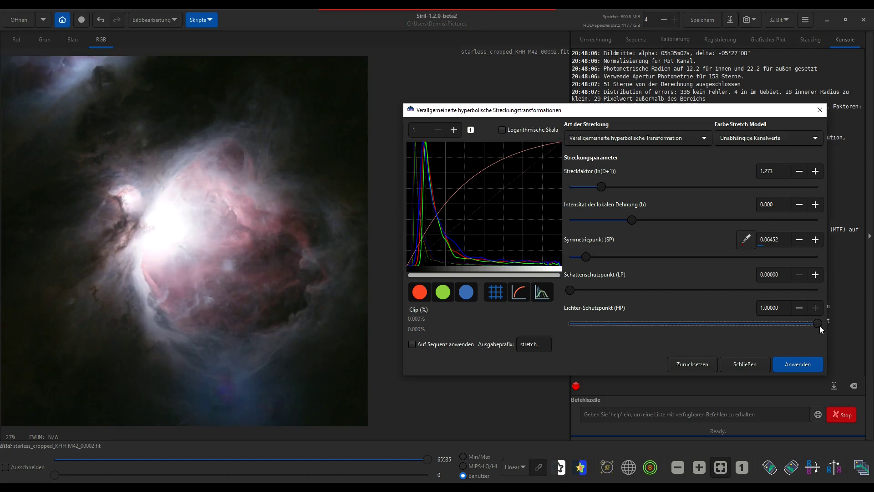
drag(820, 326, 707, 321)
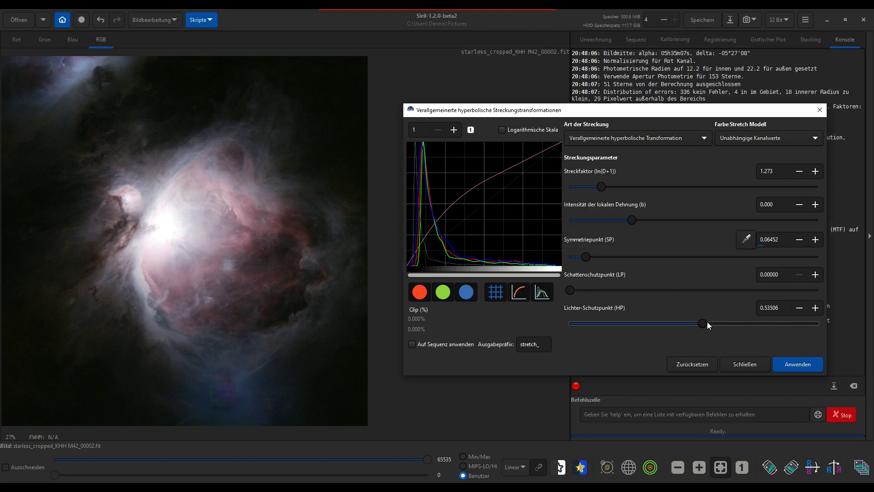
click(795, 369)
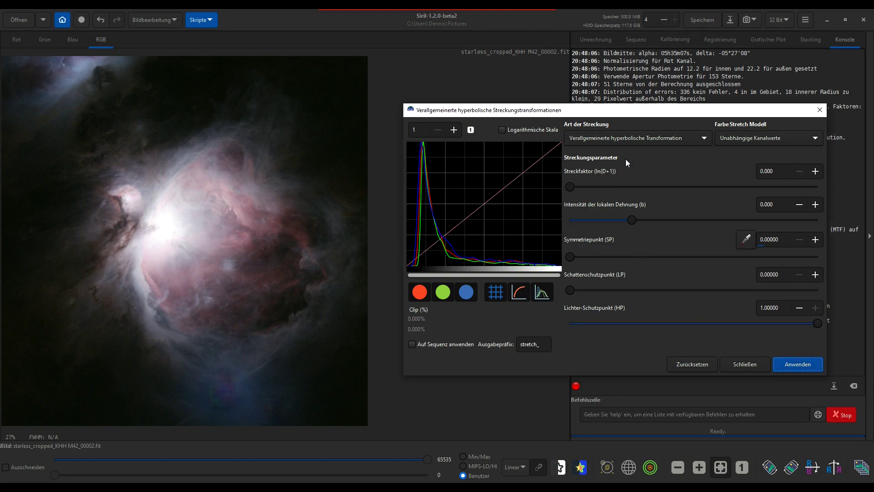
- Apply a linear black-point stretch to darken the background
click(632, 137)
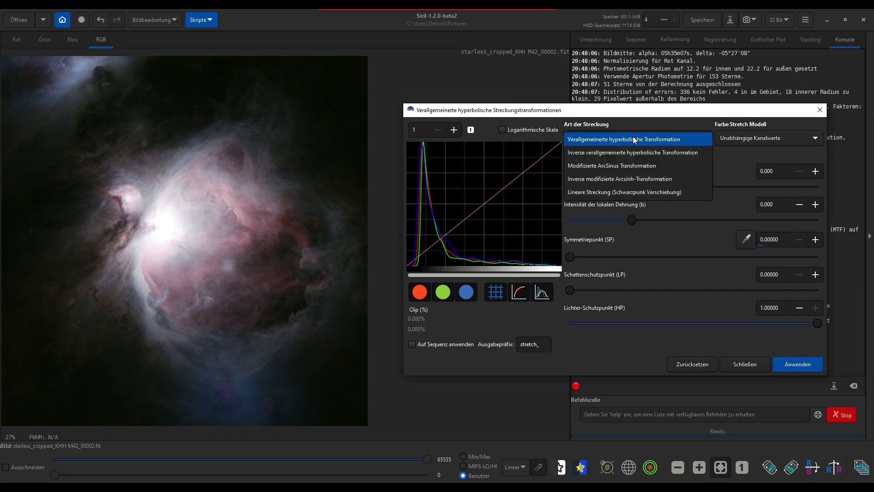
click(626, 192)
drag(572, 188, 576, 188)
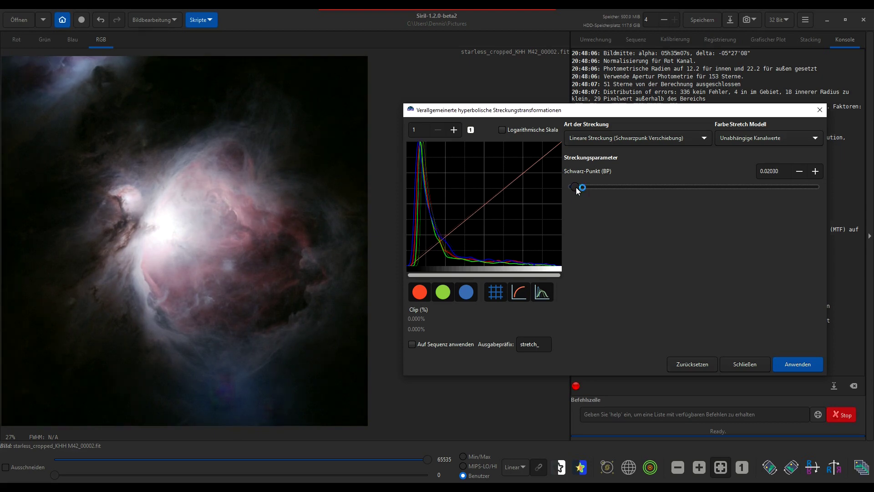
click(792, 365)
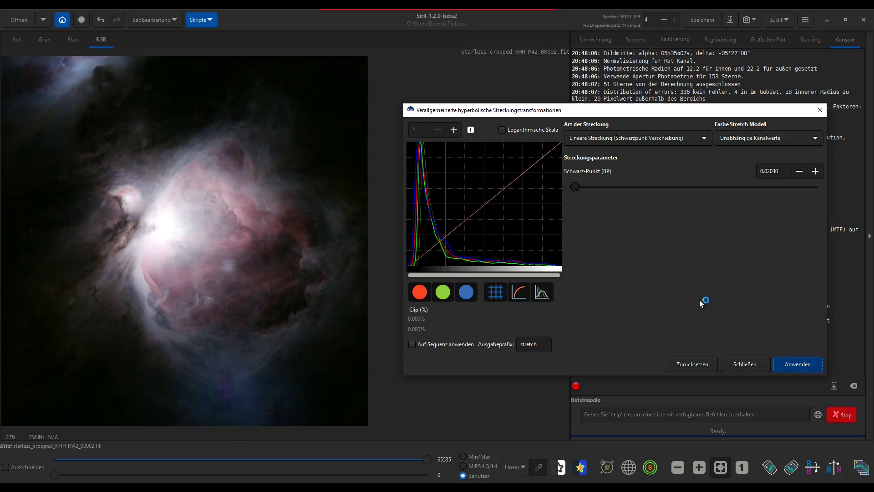
- Return to the hyperbolic stretch and set the symmetry point from a selected nebula region
click(602, 138)
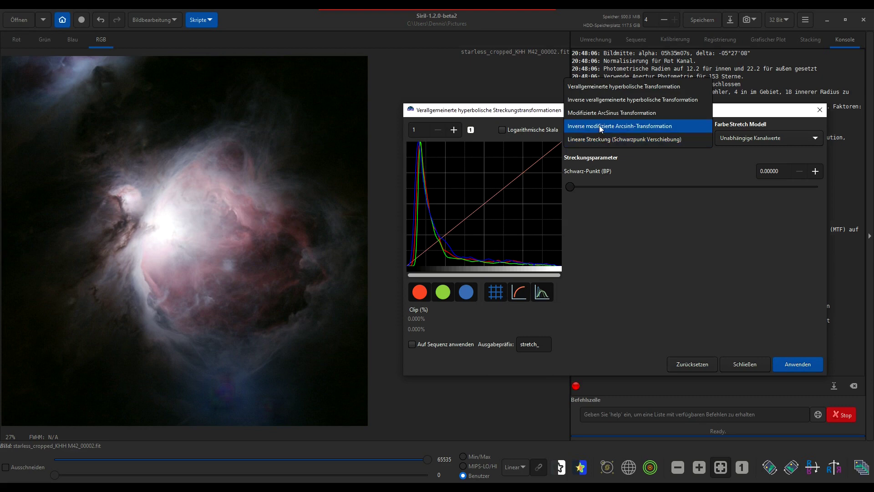
click(601, 87)
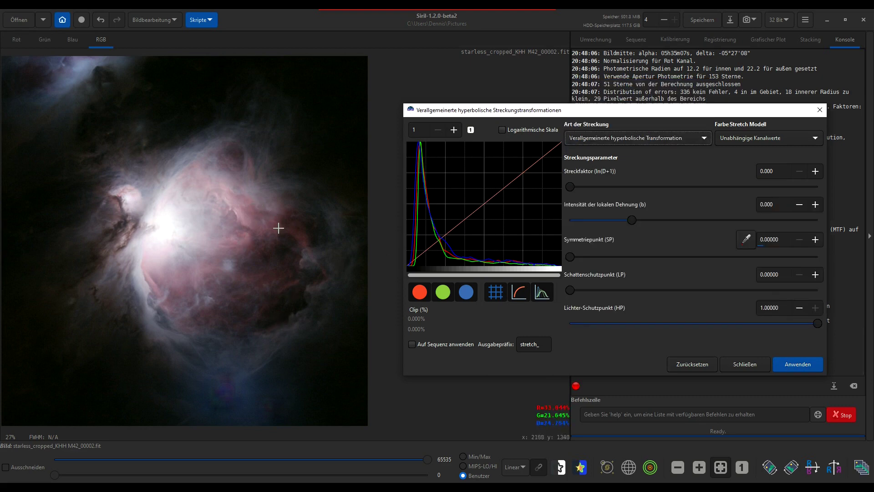
drag(262, 269, 305, 312)
click(745, 239)
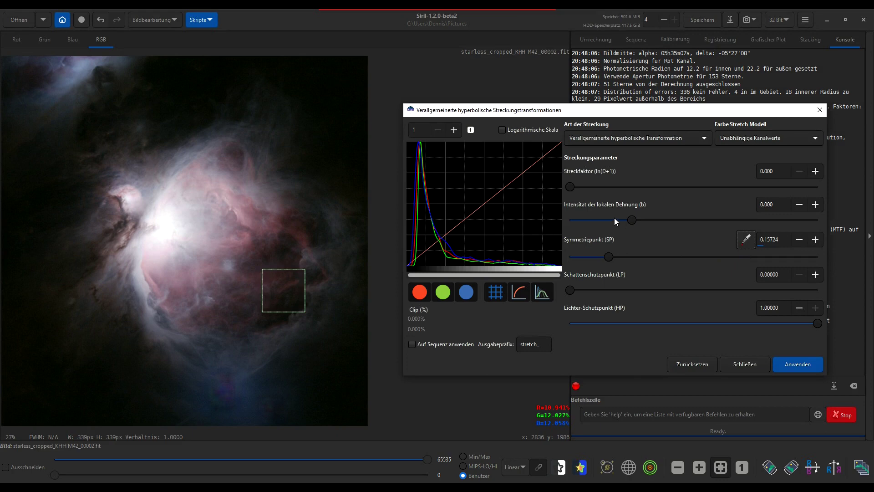
- Apply a third stretch of factor 0.646 with highlight protection about 0.679, then close the dialog
drag(572, 186, 597, 188)
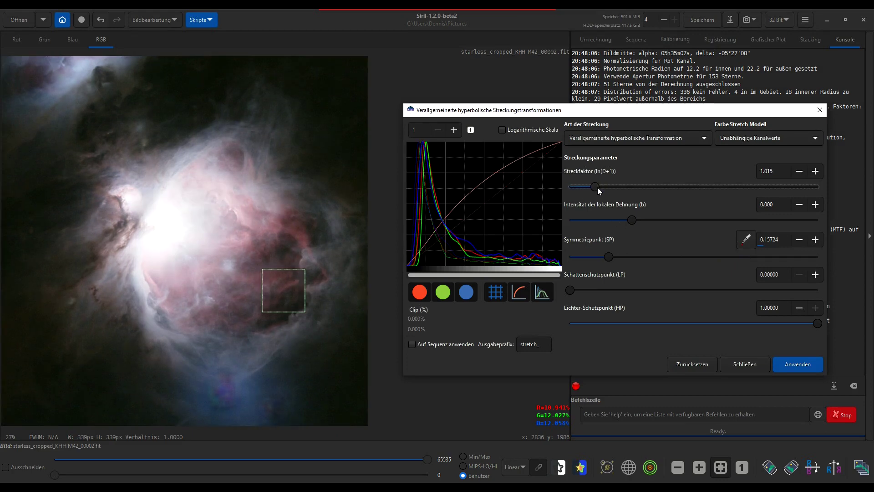
drag(594, 187, 591, 187)
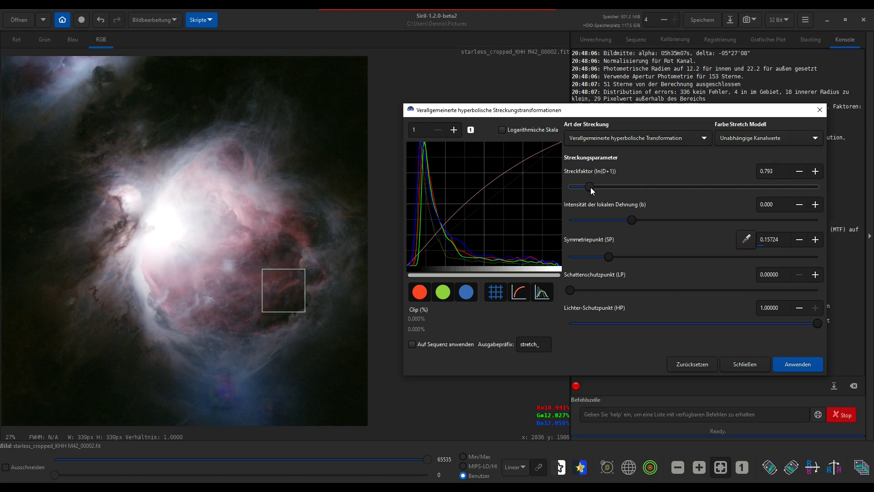
drag(590, 187, 589, 187)
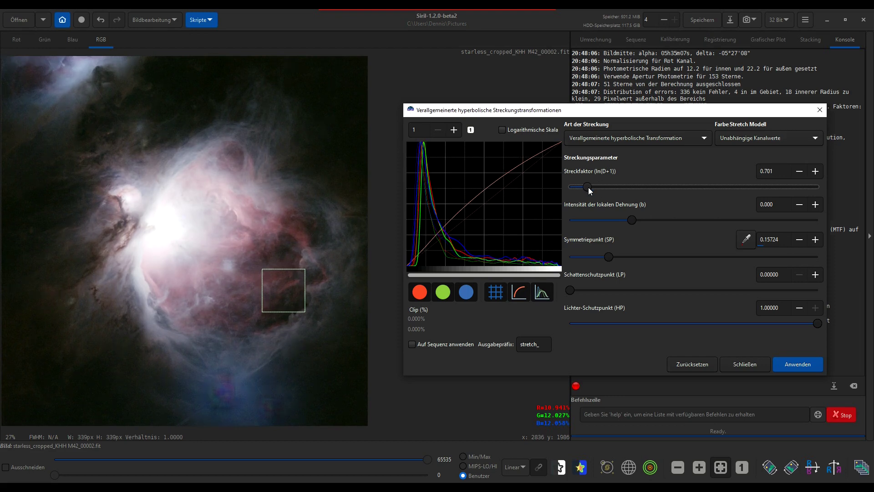
drag(588, 187, 586, 187)
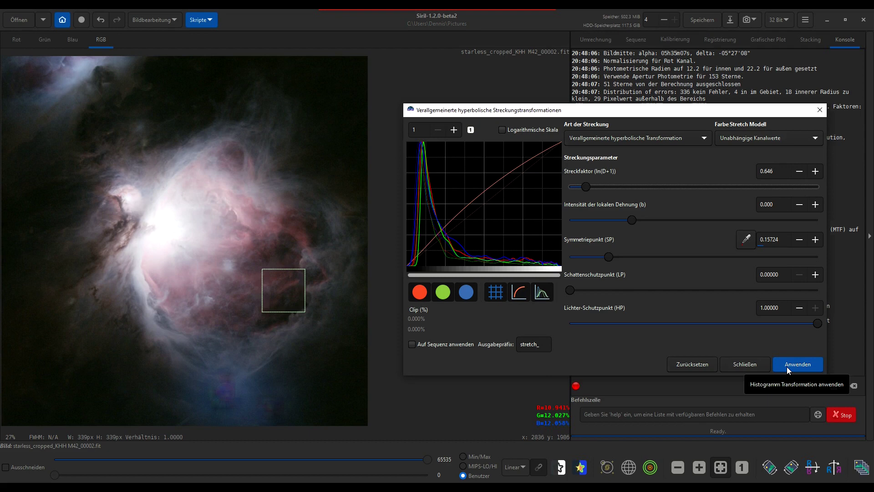
drag(817, 324, 739, 321)
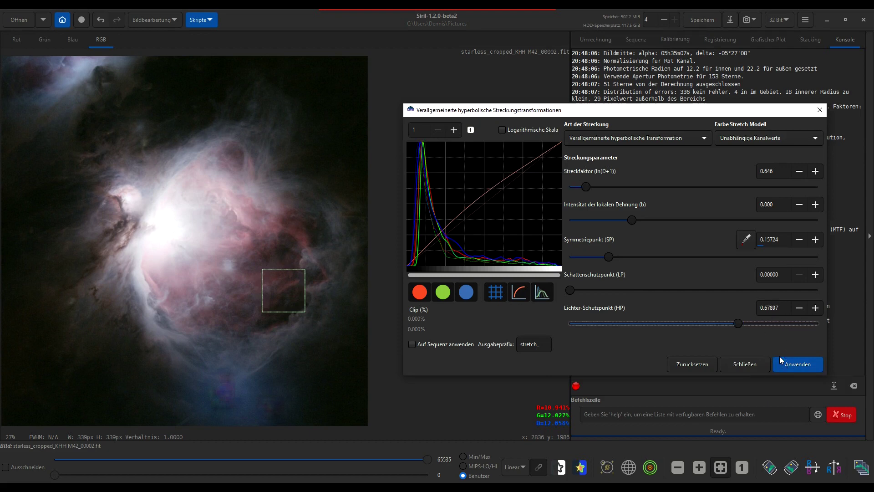
click(791, 367)
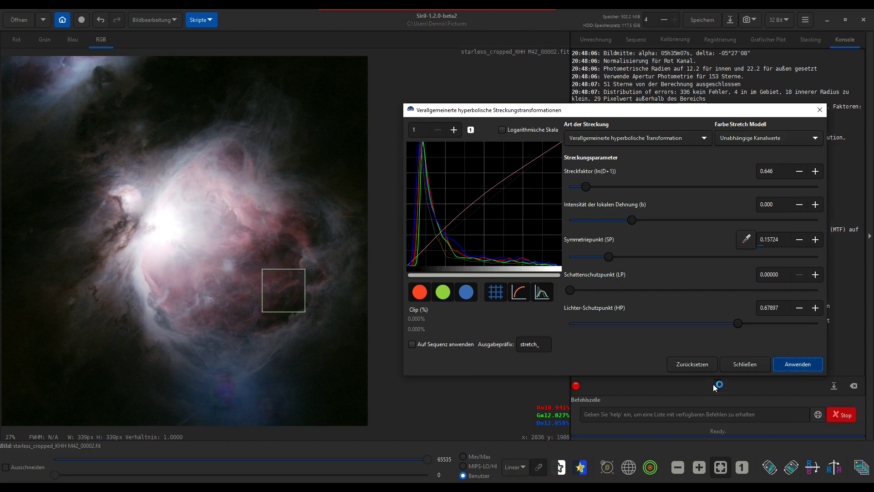
click(744, 365)
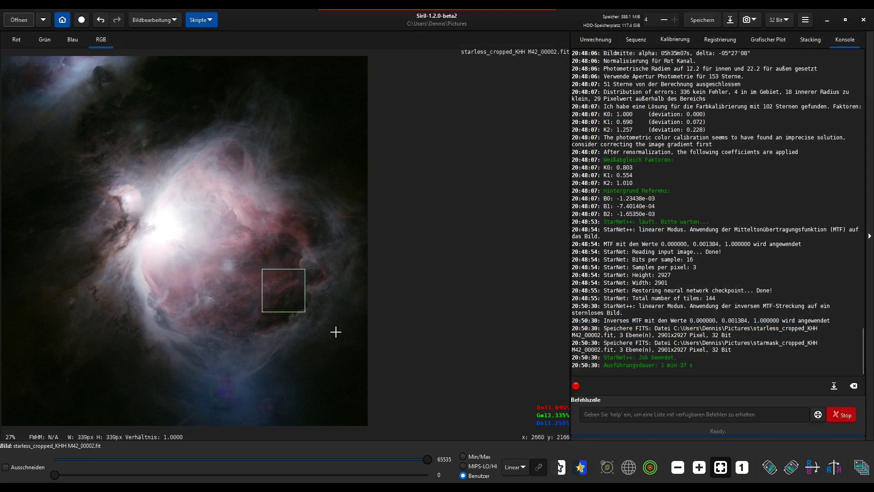
- Clear the selection and apply average-neutral green-noise removal with brightness preserved
click(336, 332)
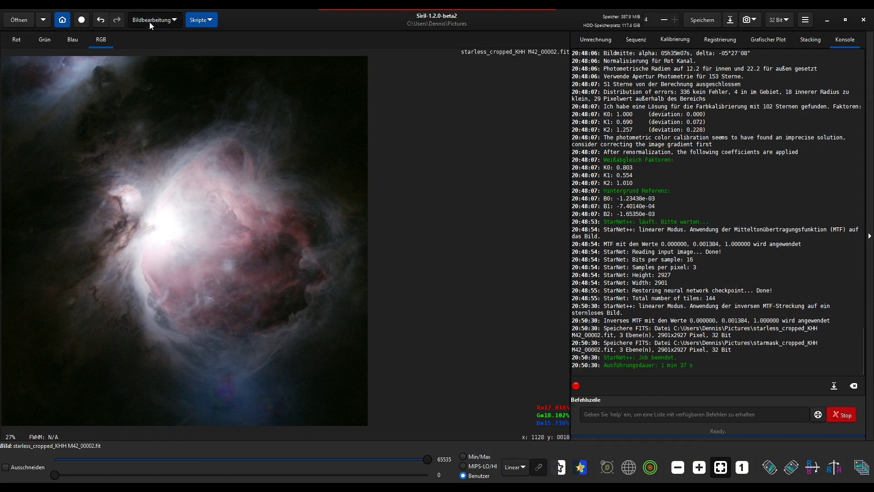
click(150, 20)
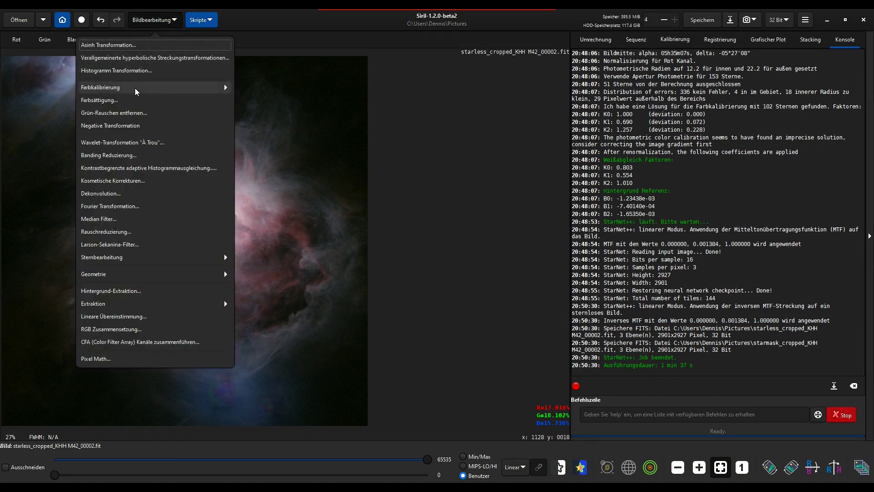
click(121, 113)
click(504, 294)
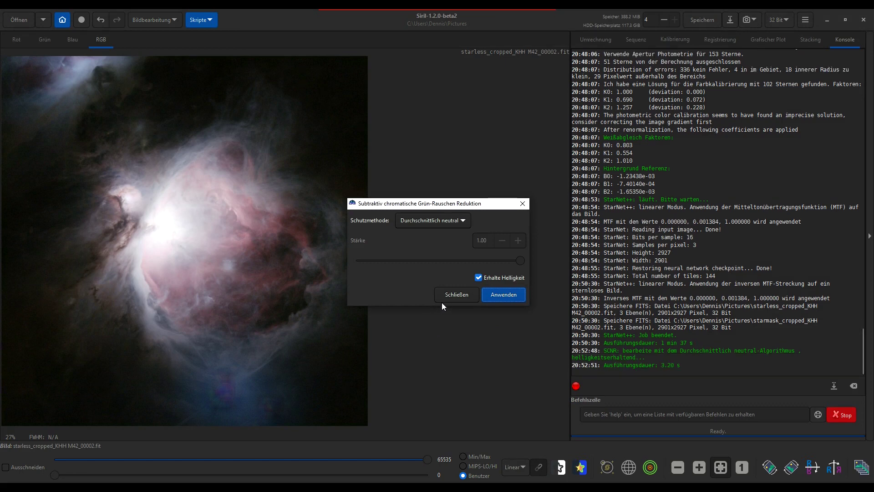
click(454, 295)
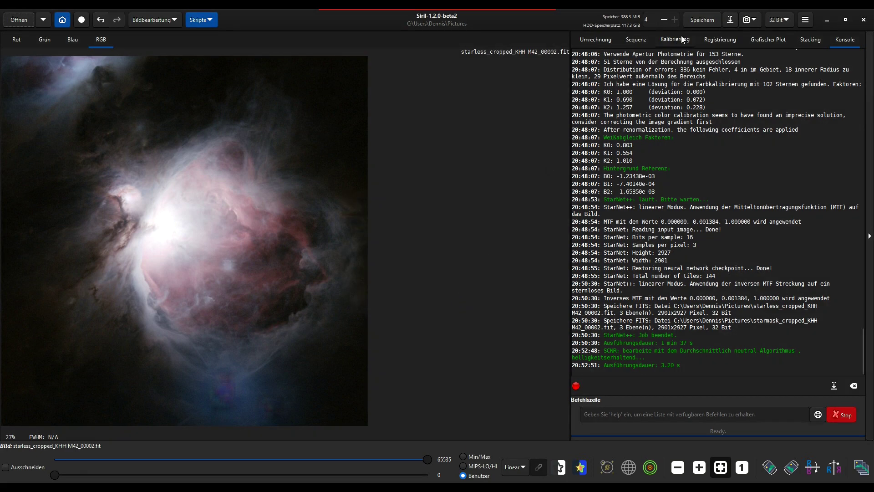
click(730, 20)
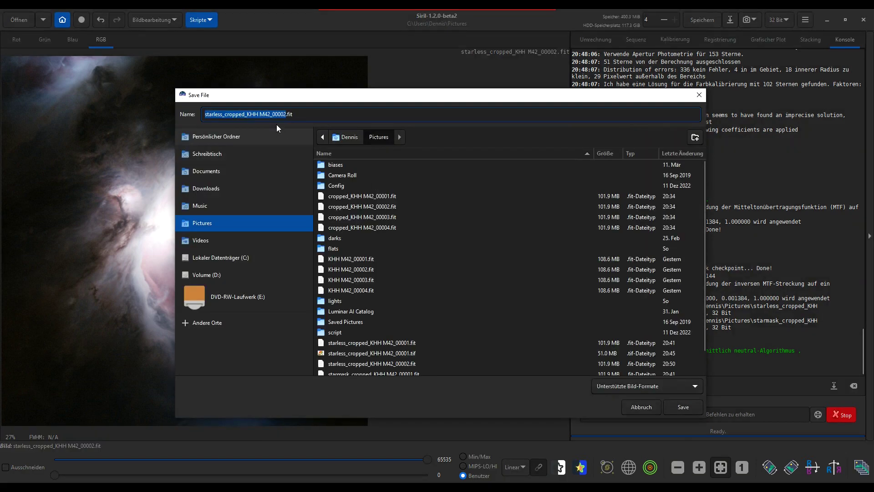
- Save the starless M42_00002 image as a 16-bit TIFF and load cropped_KHH M42_00003.fit
double_click(289, 114)
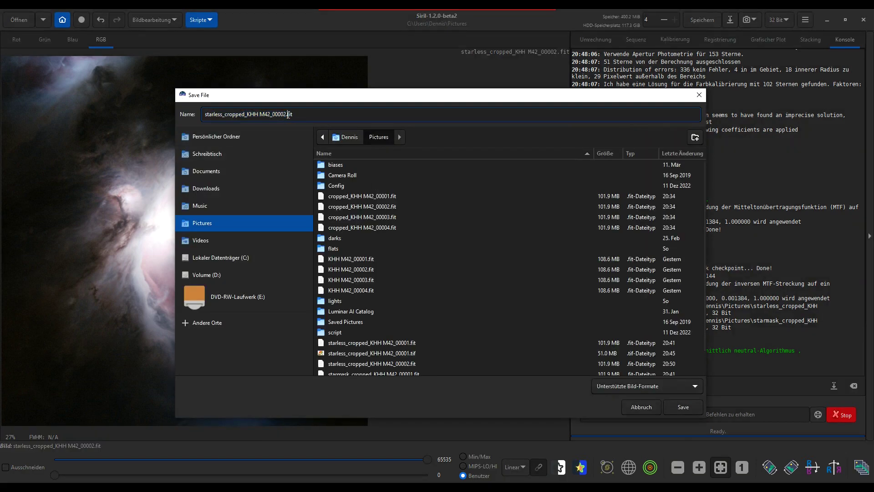
text(ti)
key(Return)
click(324, 231)
click(552, 327)
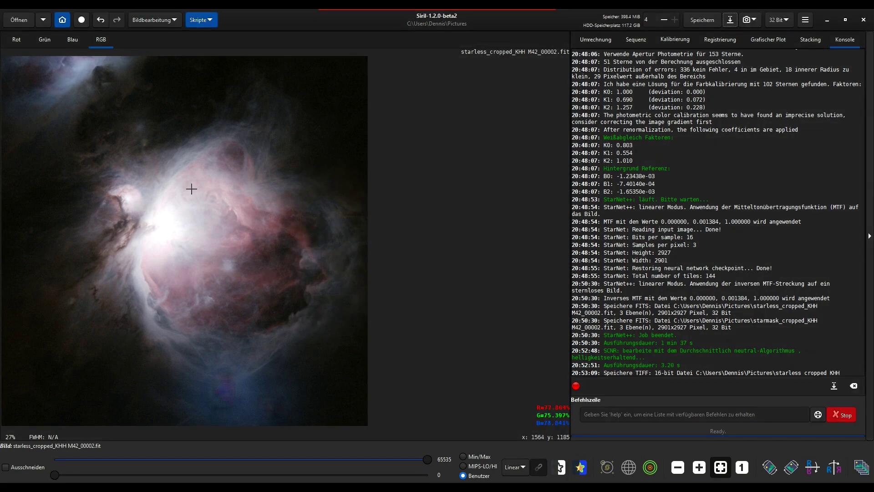
click(22, 20)
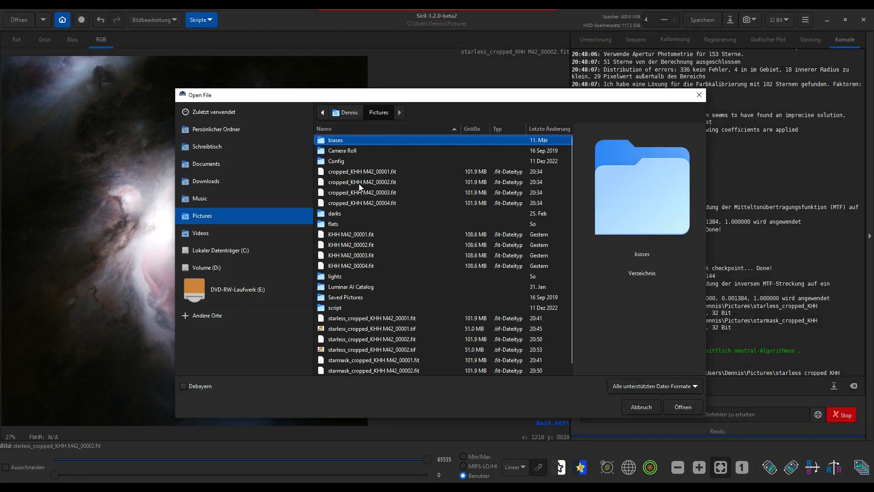
double_click(363, 192)
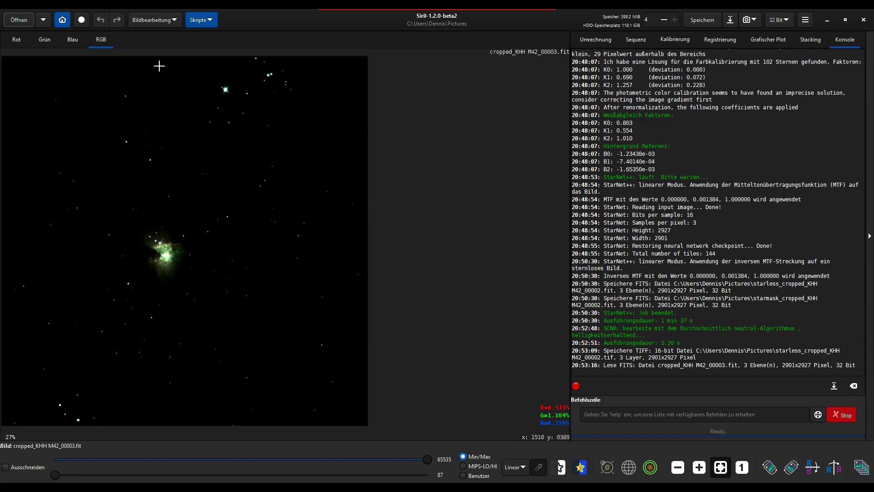
- Open background extraction and place the first dark-sky samples at the lower left
click(162, 23)
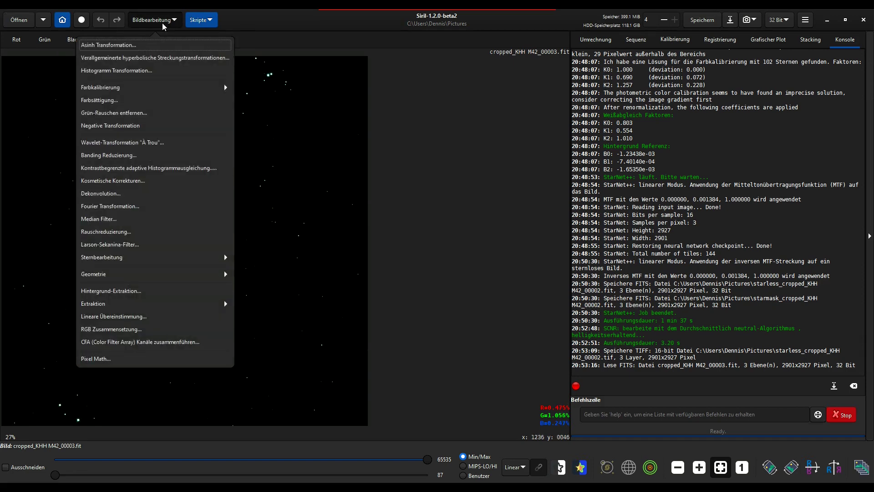
click(162, 22)
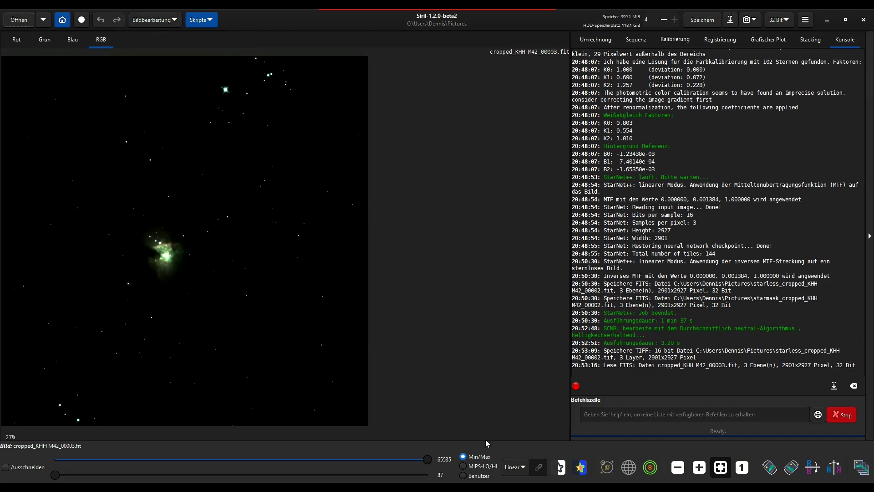
click(515, 467)
key(Escape)
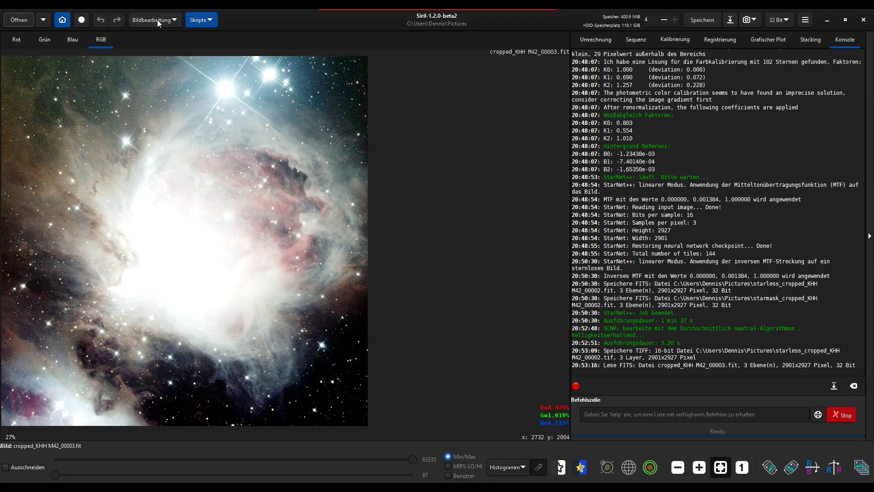
click(157, 20)
click(111, 291)
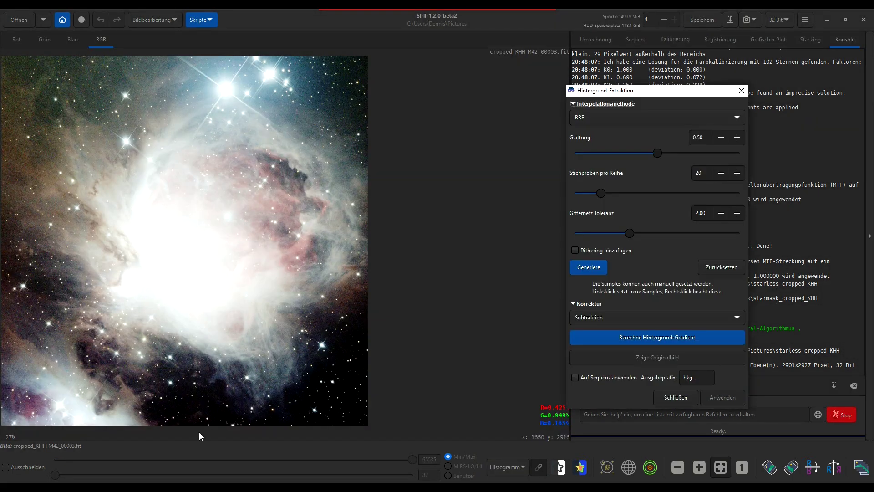
click(159, 409)
click(188, 404)
click(199, 397)
click(181, 388)
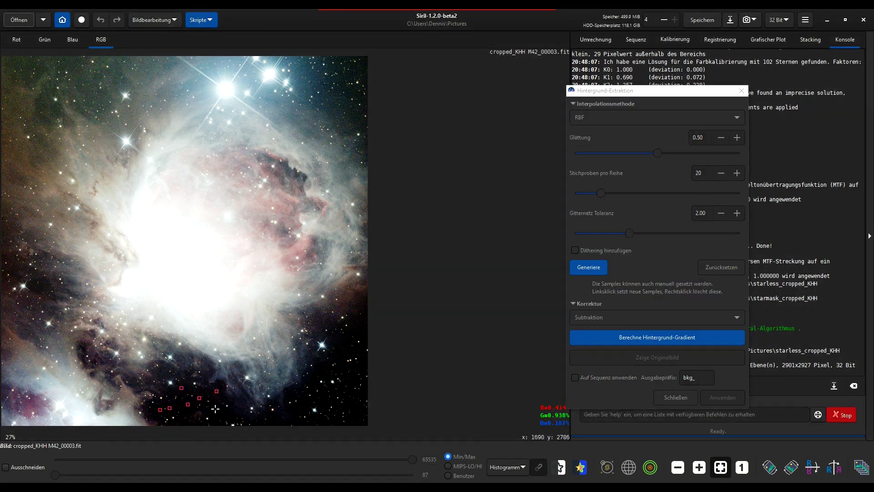
- Add background samples along the bottom edge, bottom-right corner and right edge
click(253, 419)
click(274, 419)
click(305, 408)
click(350, 404)
click(353, 418)
click(359, 412)
click(351, 379)
click(360, 353)
click(363, 337)
click(342, 352)
click(325, 376)
- Add background samples along the top edge, top-left corner and left side
click(351, 92)
click(355, 73)
click(346, 59)
click(337, 61)
click(28, 64)
click(65, 62)
click(91, 94)
click(48, 94)
click(40, 285)
- Compute the background gradient, compare with the original, and apply the correction
click(618, 342)
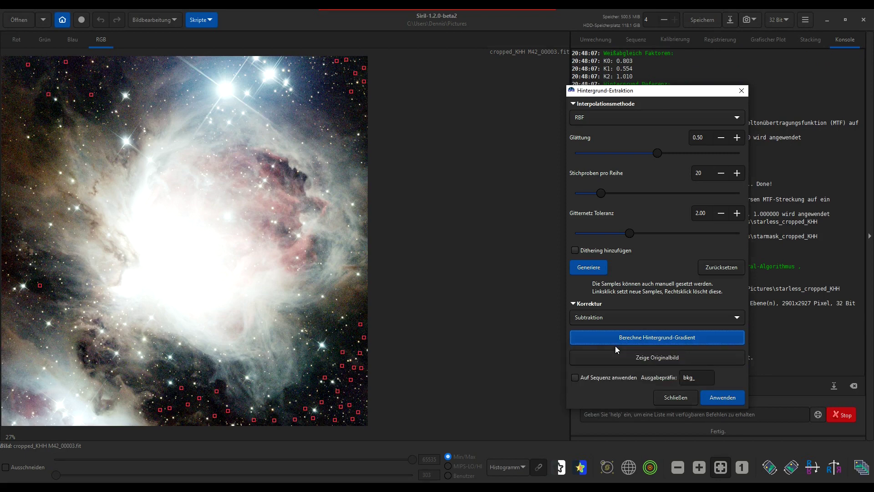
click(663, 357)
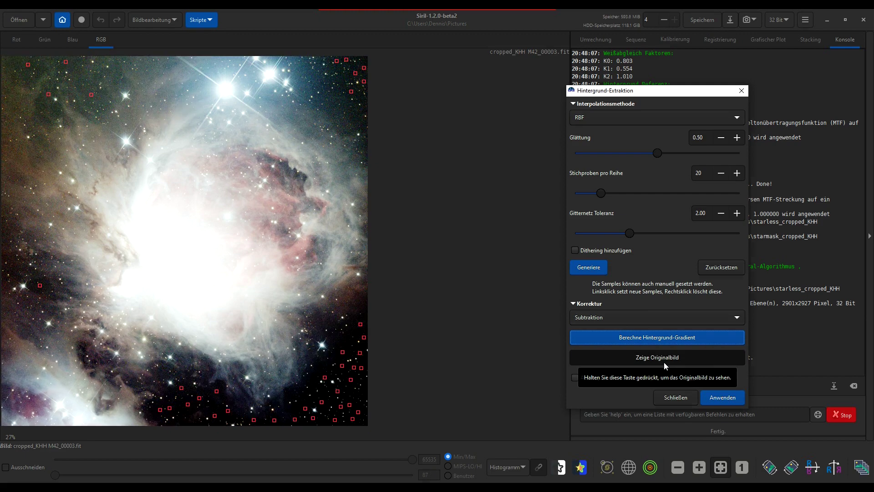
click(664, 362)
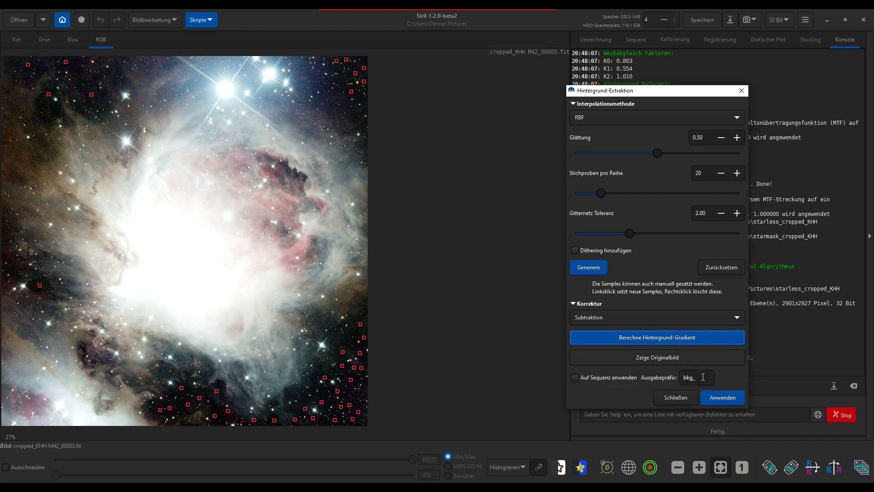
click(720, 399)
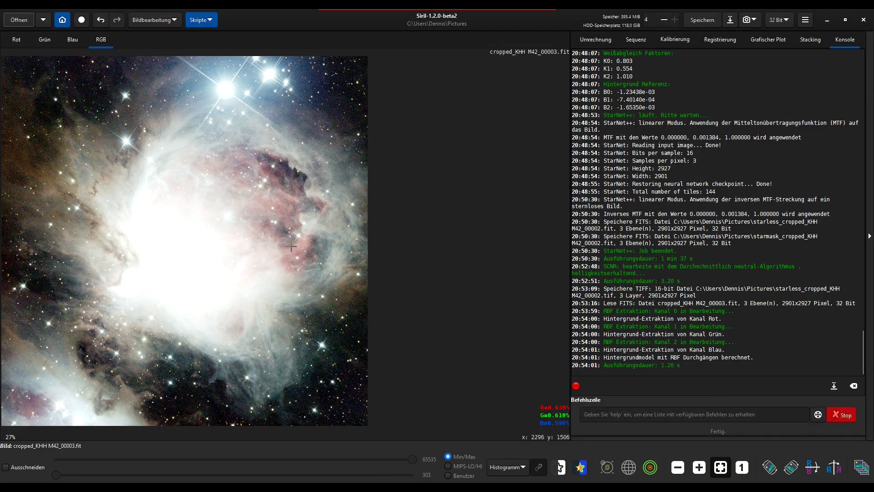
- Switch to auto-stretch display and run photometric colour calibration with M 42 as target
click(505, 467)
click(505, 428)
click(155, 20)
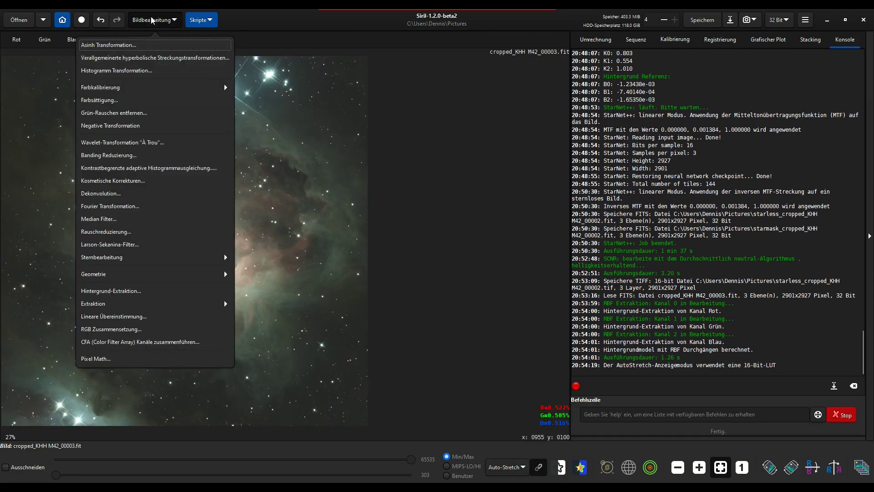
click(124, 89)
click(157, 74)
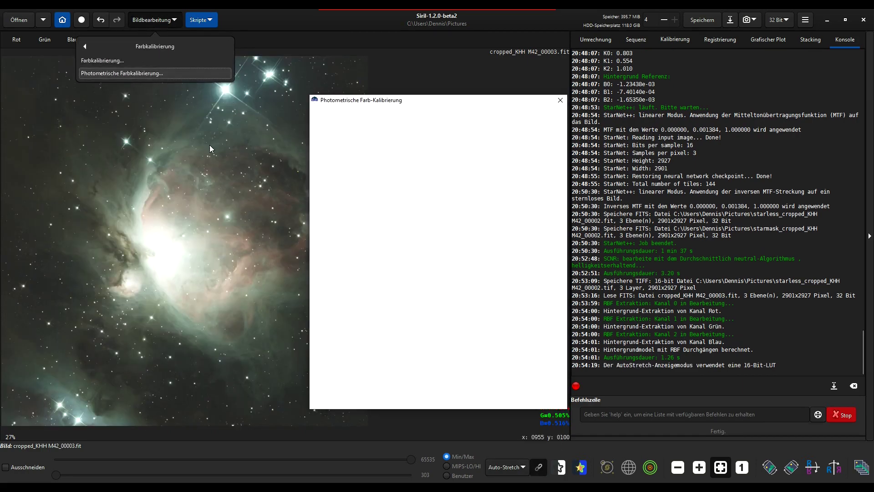
click(354, 189)
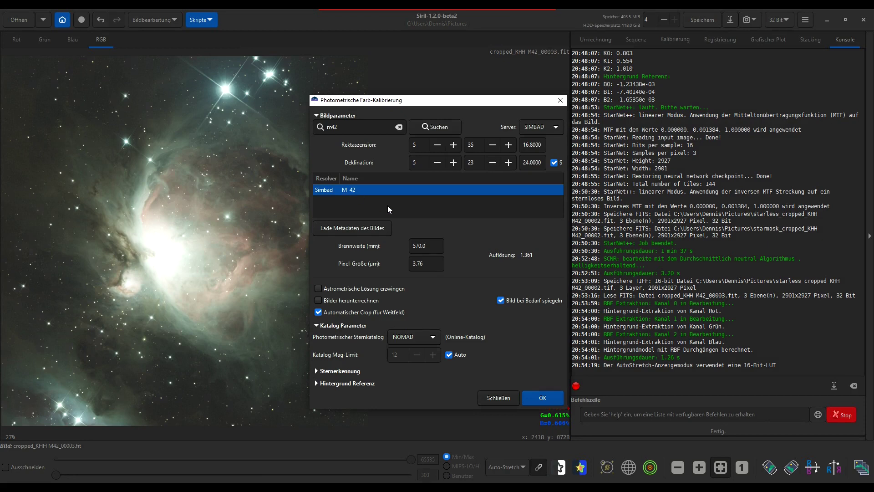
click(545, 399)
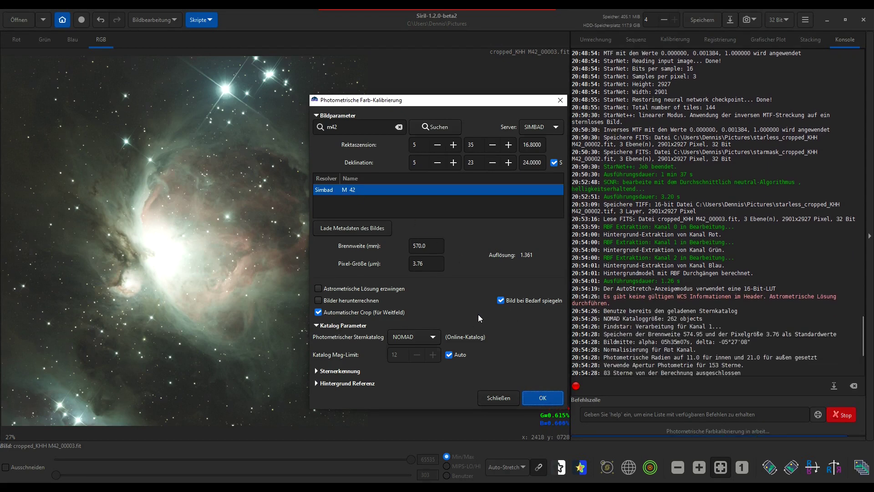
click(499, 399)
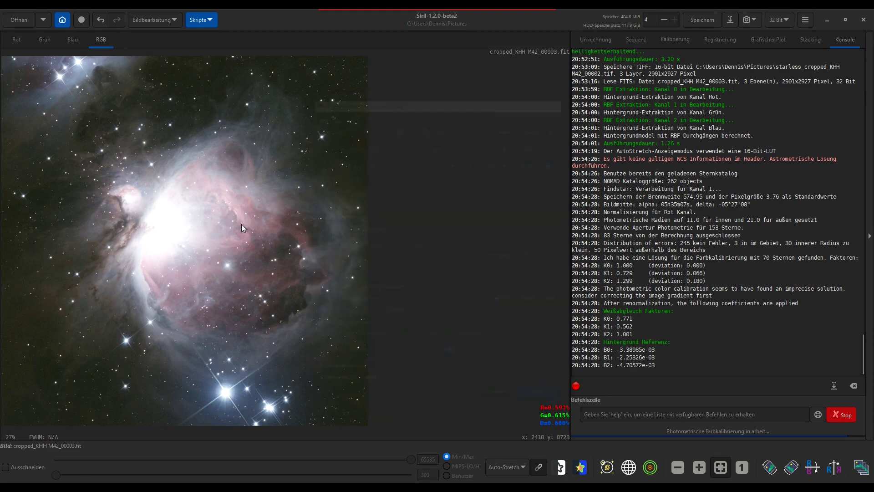
click(150, 21)
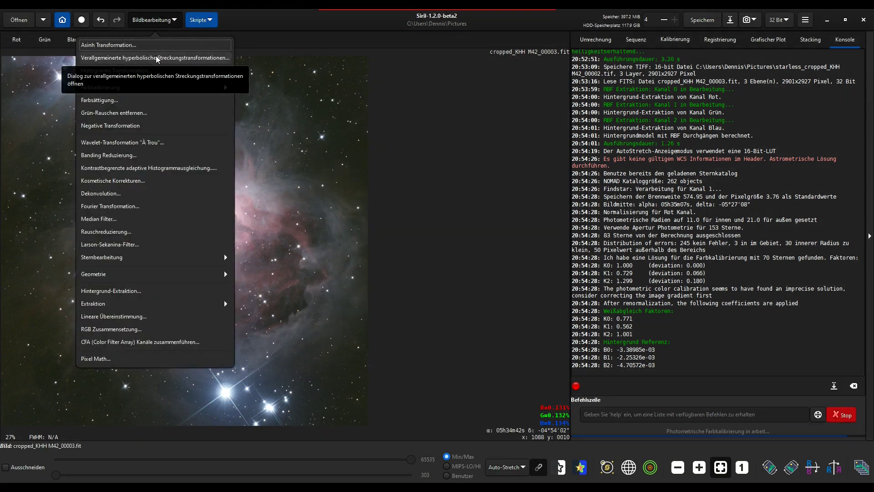
- Switch to linear display and run StarNet star removal with pre-stretch and a star mask
click(509, 474)
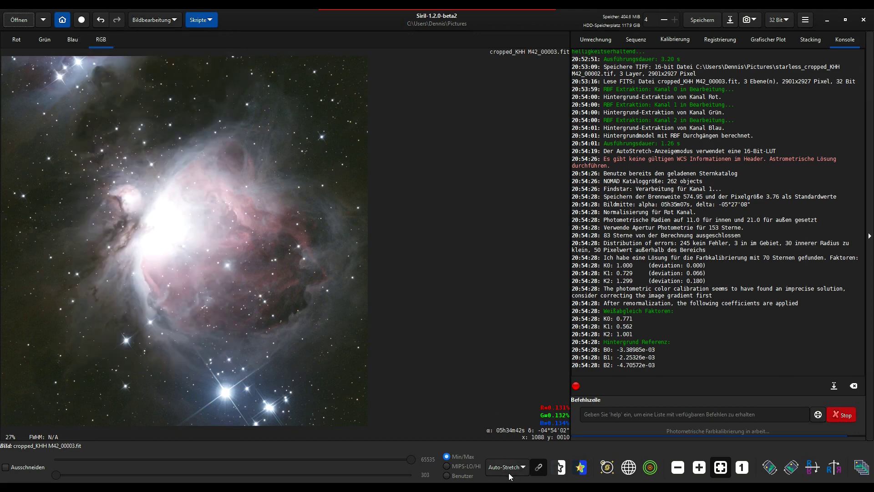
click(509, 470)
click(501, 372)
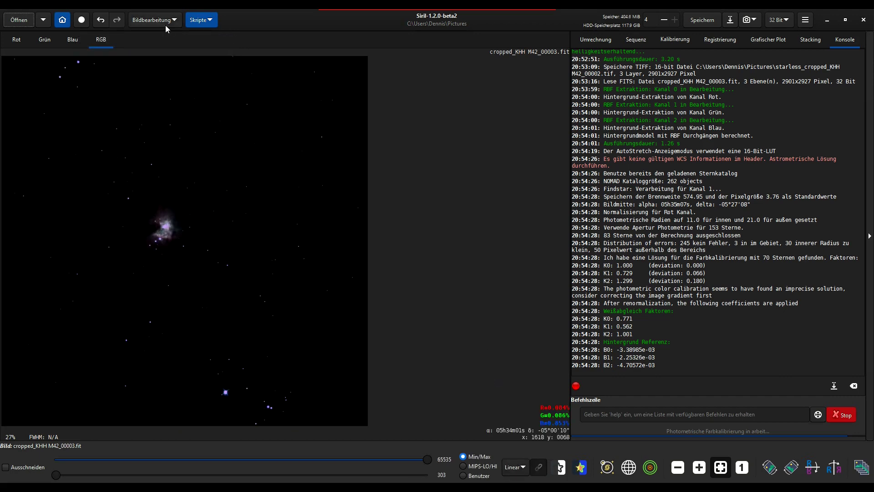
click(161, 20)
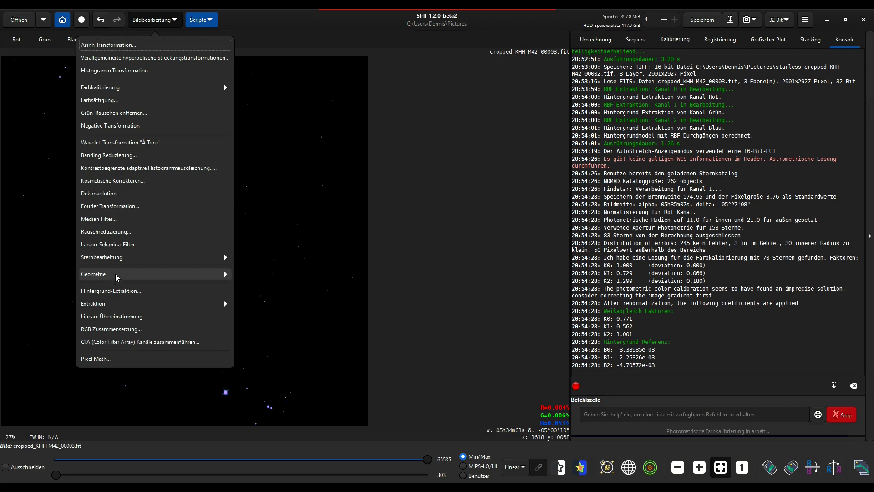
click(117, 257)
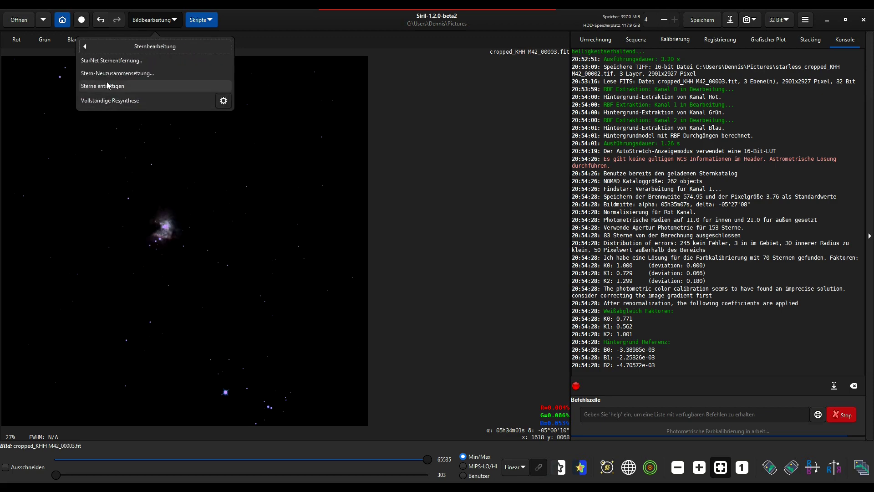
click(110, 60)
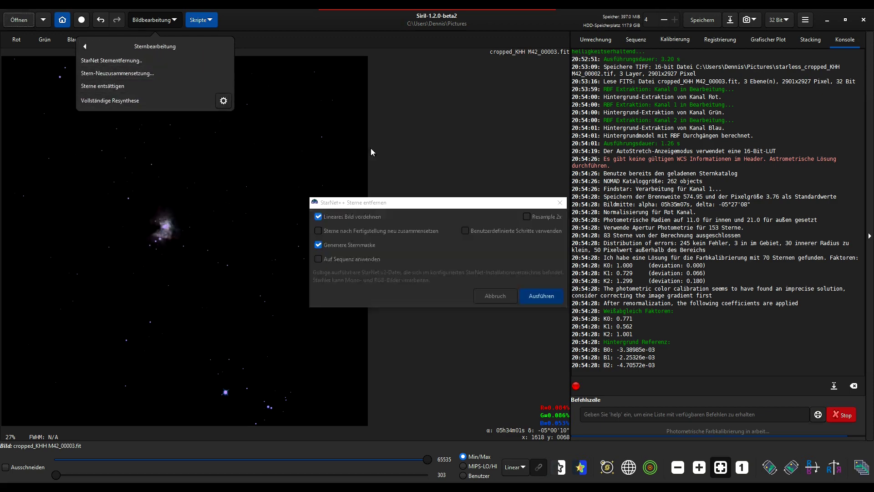
click(349, 217)
click(552, 298)
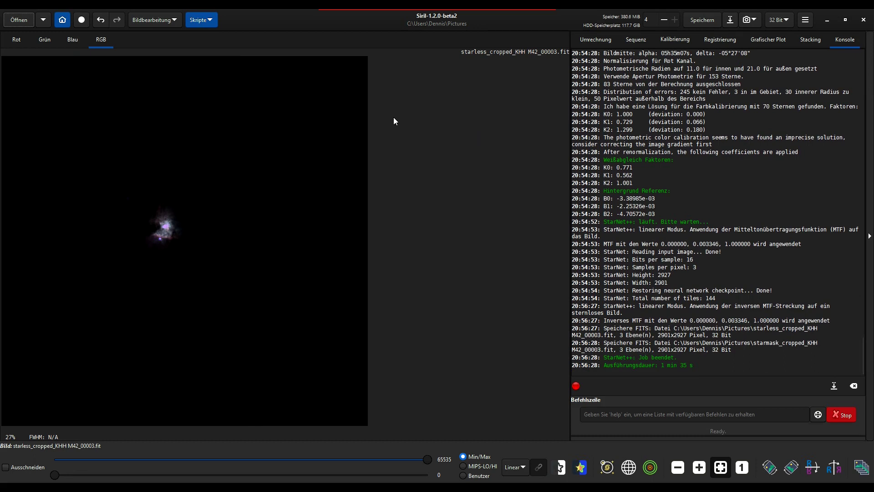
click(167, 25)
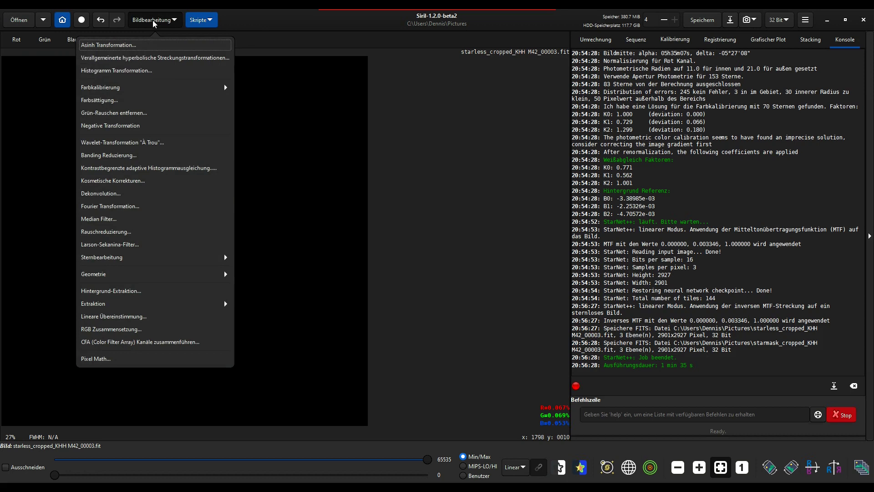
- Apply a global colour saturation boost of strength 0.47 to the starless frame
click(153, 22)
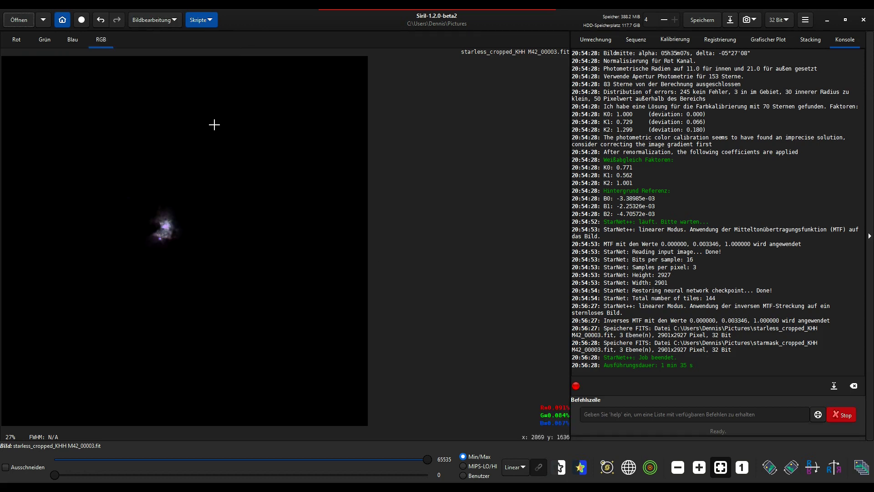
click(154, 20)
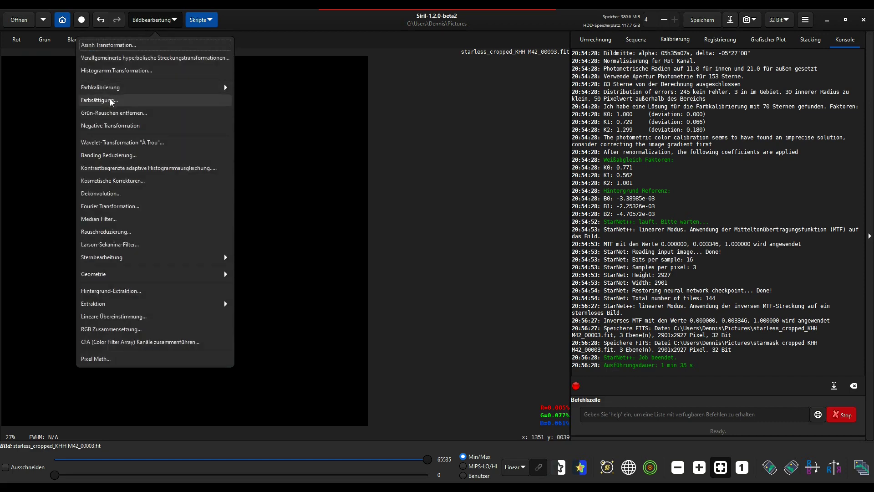
click(105, 100)
drag(441, 239, 453, 240)
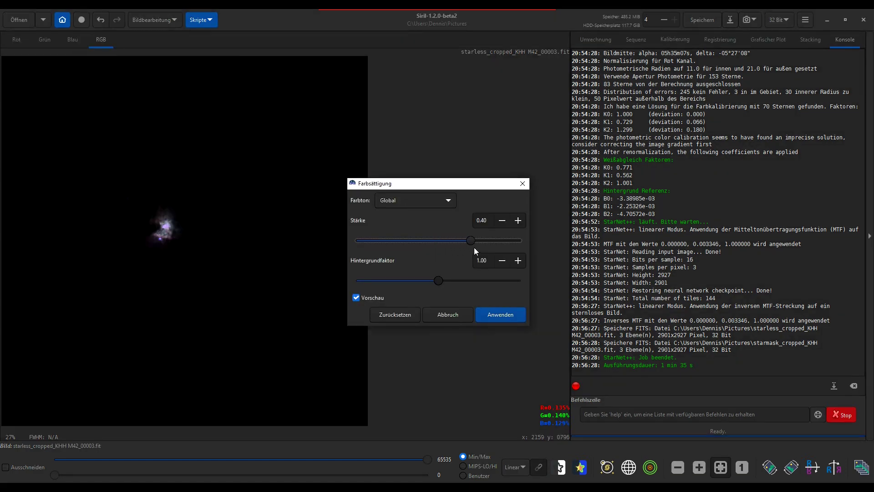
click(497, 310)
click(149, 20)
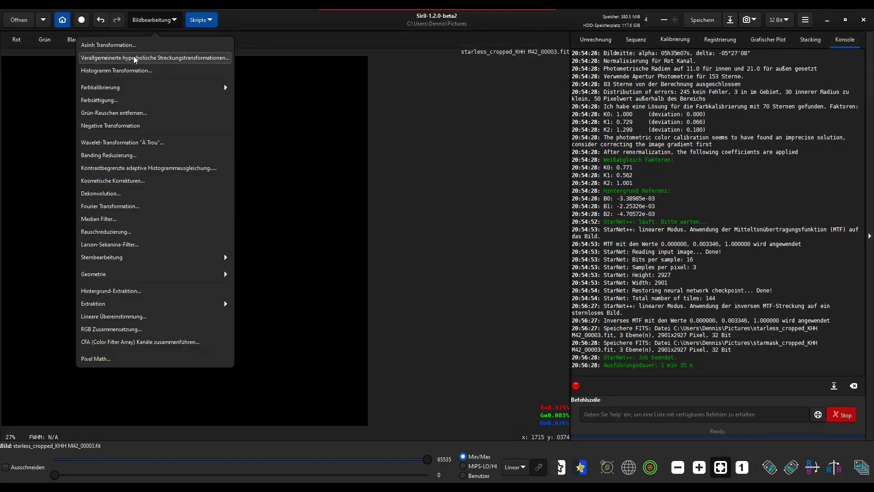
- Apply a hyperbolic stretch at the histogram peak with local intensity 15 and factor about 2.5
click(136, 58)
mouse_move(417, 254)
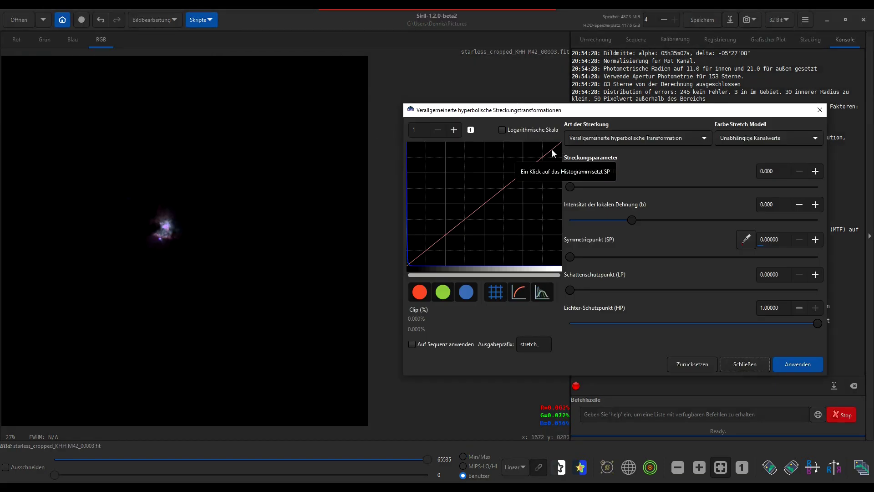
click(428, 129)
text(00)
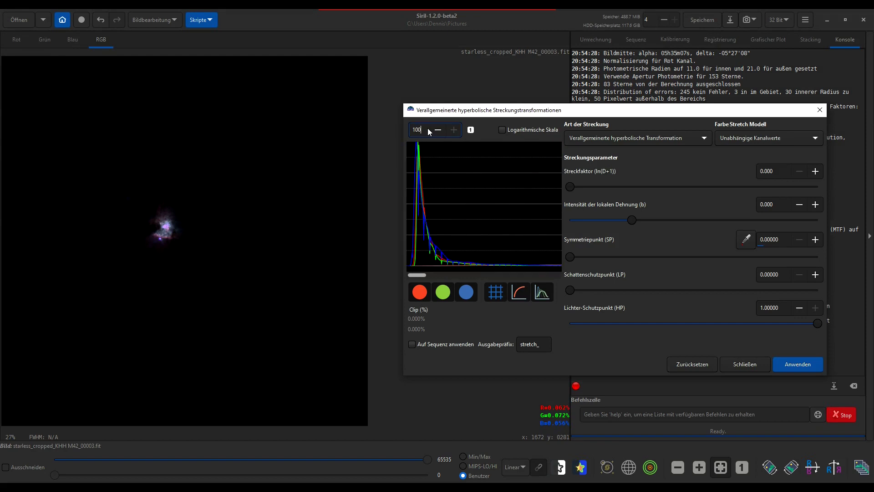
click(417, 253)
drag(632, 220, 820, 219)
click(471, 130)
drag(571, 187, 632, 188)
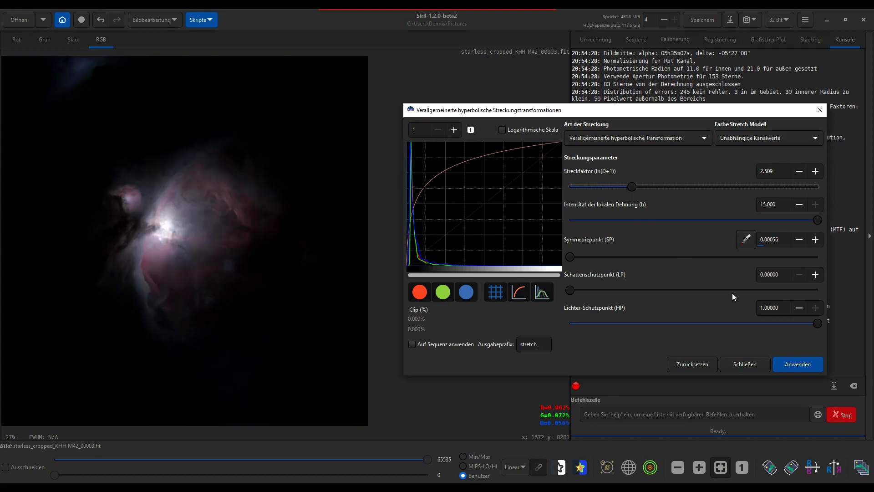
click(797, 371)
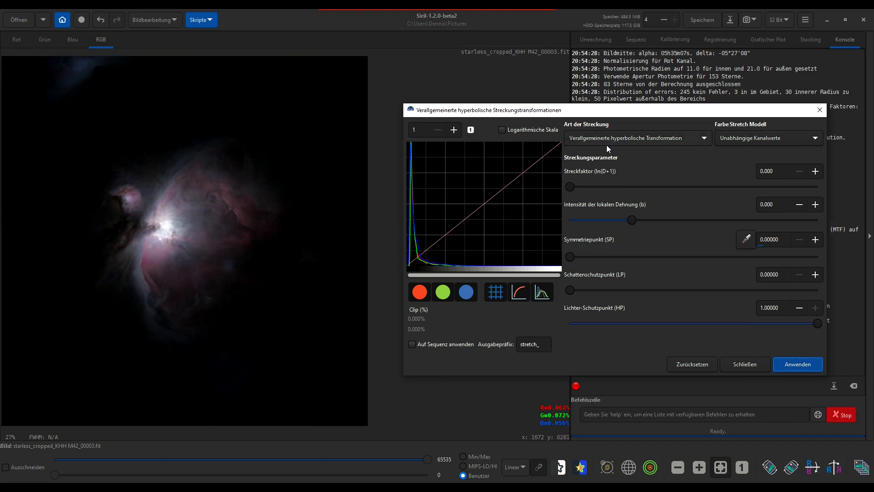
- Apply a second stretch: symmetry point 0.03812, factor 1.476, highlight protection about 0.67
click(414, 258)
drag(571, 188, 607, 187)
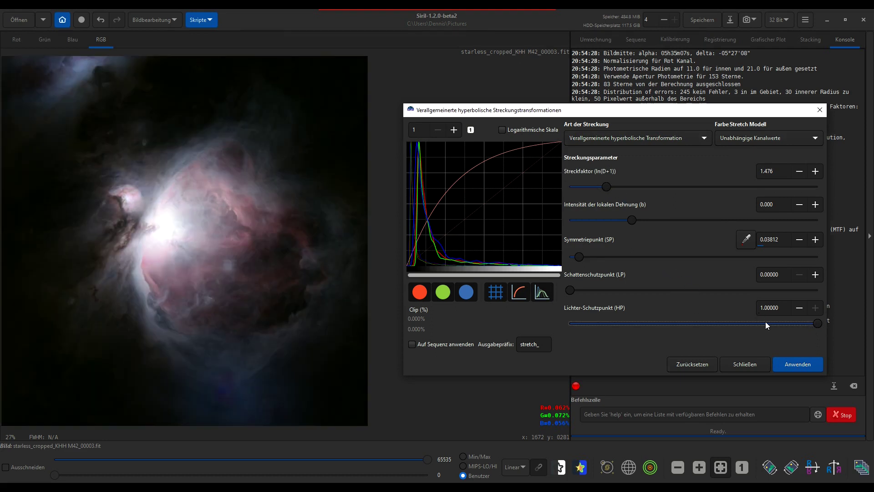
drag(815, 327, 734, 330)
click(801, 364)
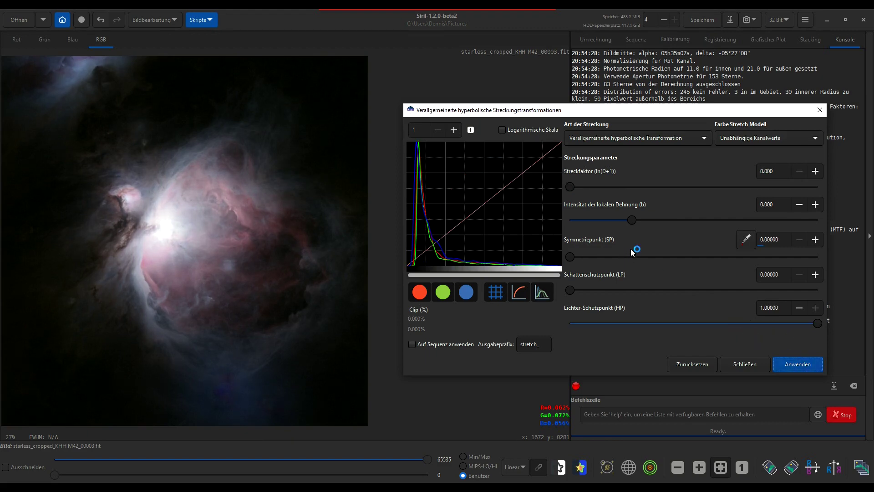
- Apply a third stretch at symmetry point 0.08504 with highlight protection to brighten the nebula
click(421, 254)
drag(570, 186, 604, 187)
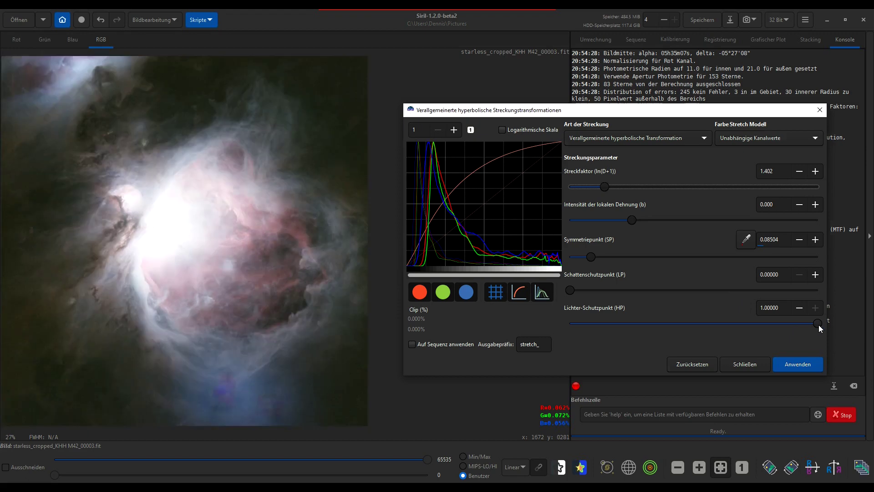
drag(814, 326, 720, 321)
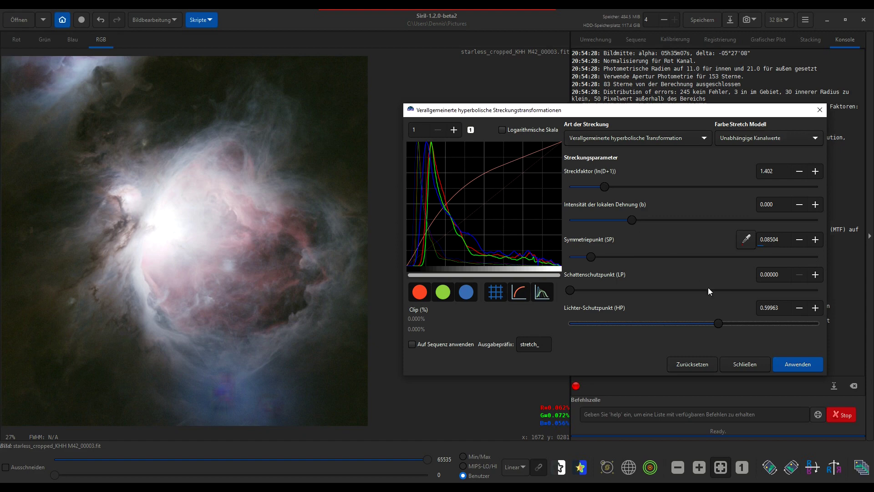
click(791, 367)
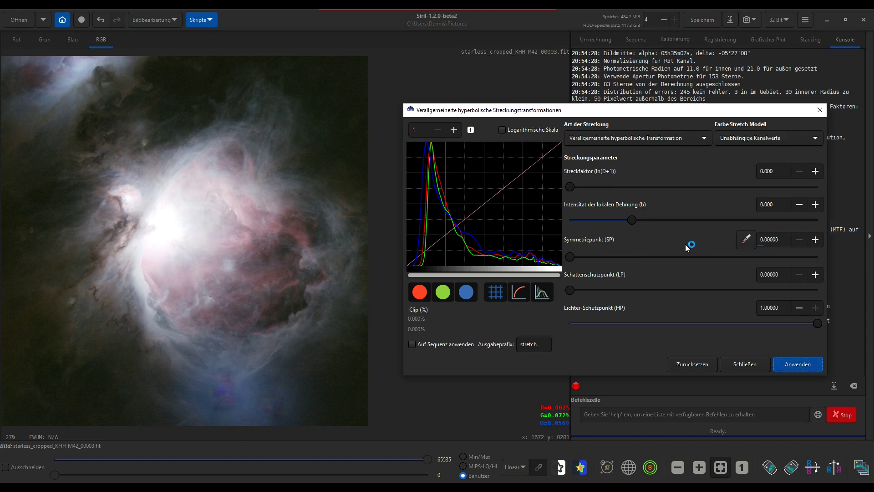
click(610, 142)
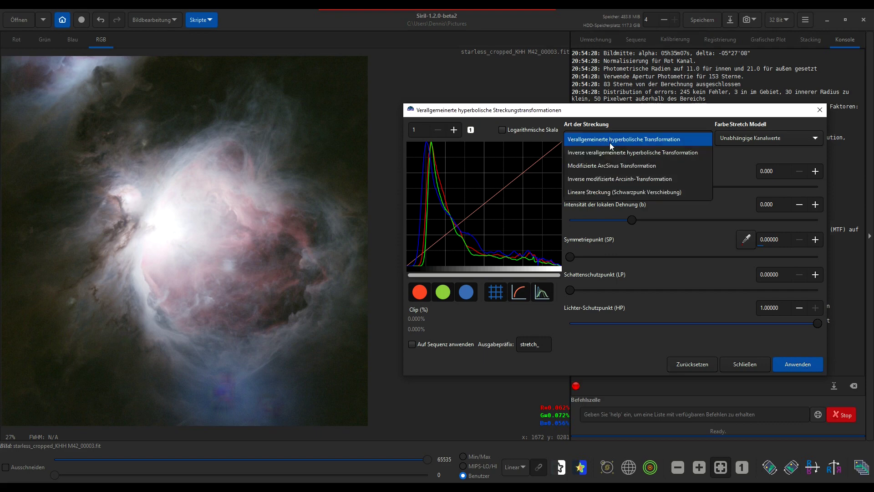
- Raise the black point slightly with a linear stretch and apply it
click(603, 192)
drag(572, 187, 577, 189)
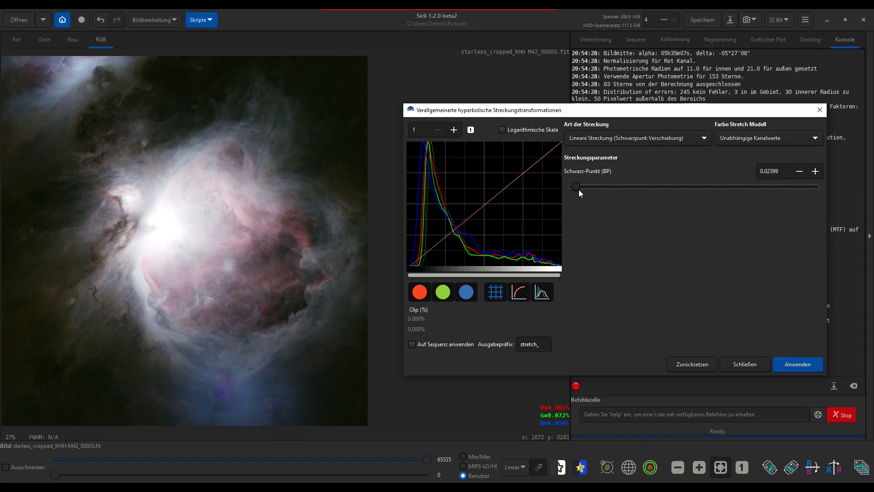
click(791, 367)
- Return to the hyperbolic stretch and set symmetry point 0.18989 from an upper-left background box
click(608, 138)
click(594, 87)
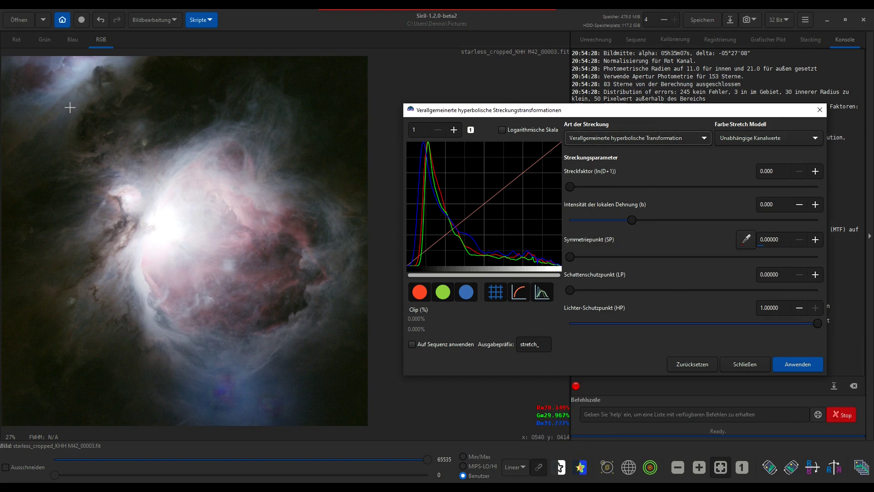
click(90, 135)
drag(70, 107, 102, 164)
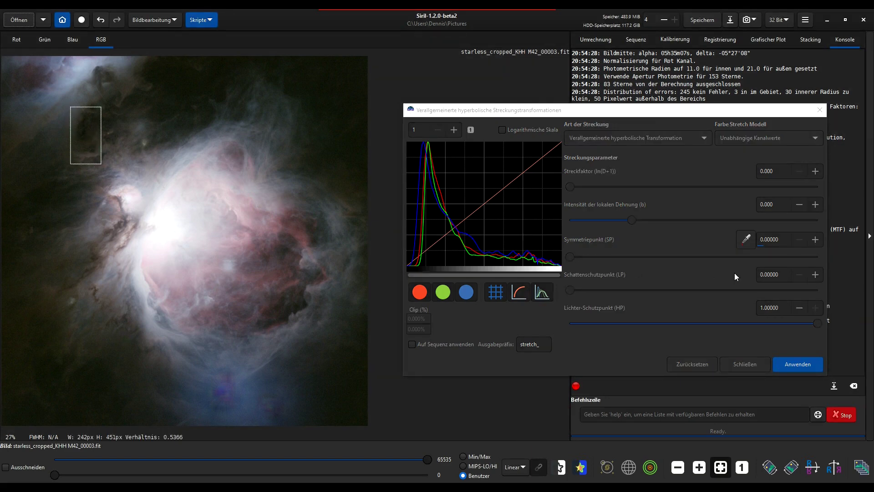
click(746, 240)
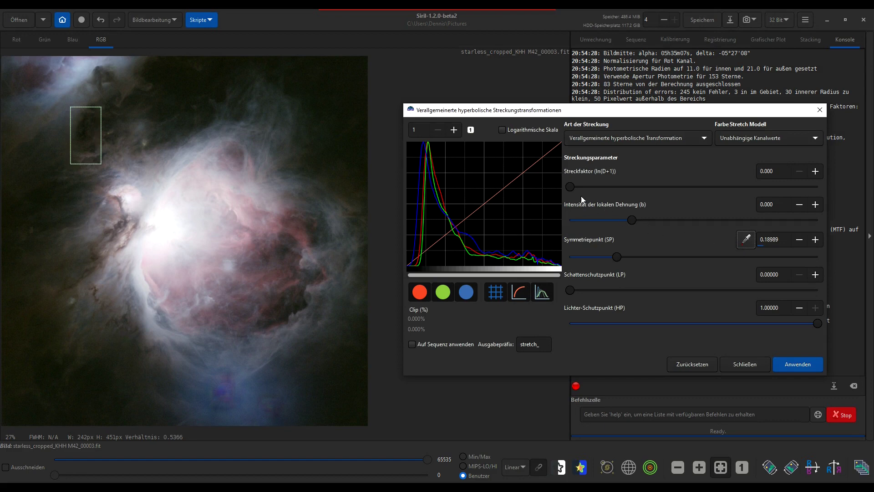
- Apply a gentler hyperbolic stretch: factor 0.166, higher local intensity, highlight protection 0.68819; close the window
drag(631, 222, 661, 222)
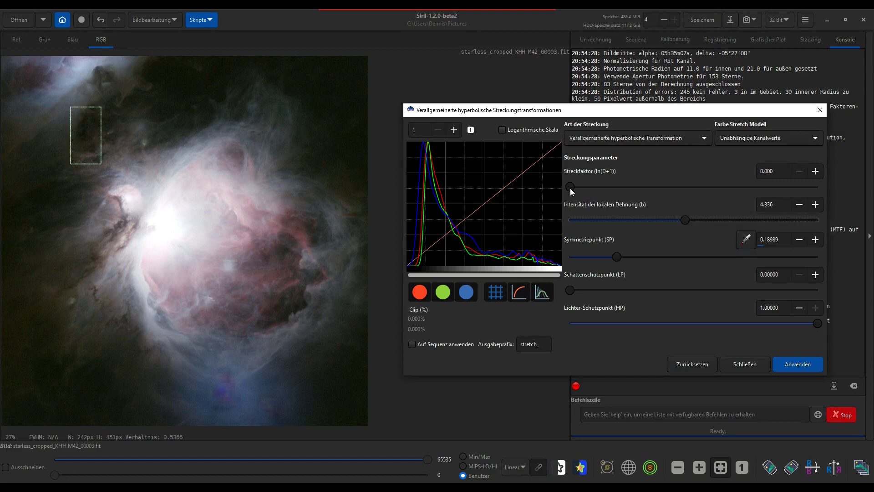
drag(570, 187, 576, 188)
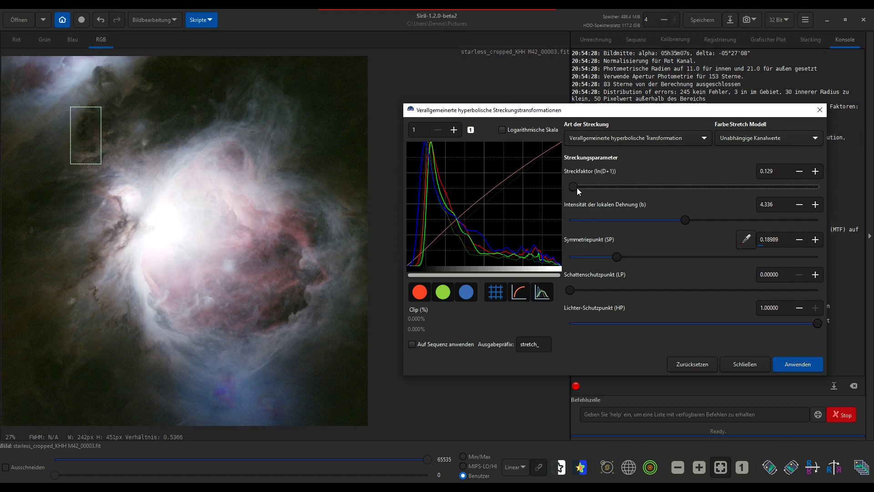
scroll(577, 188, up, 2)
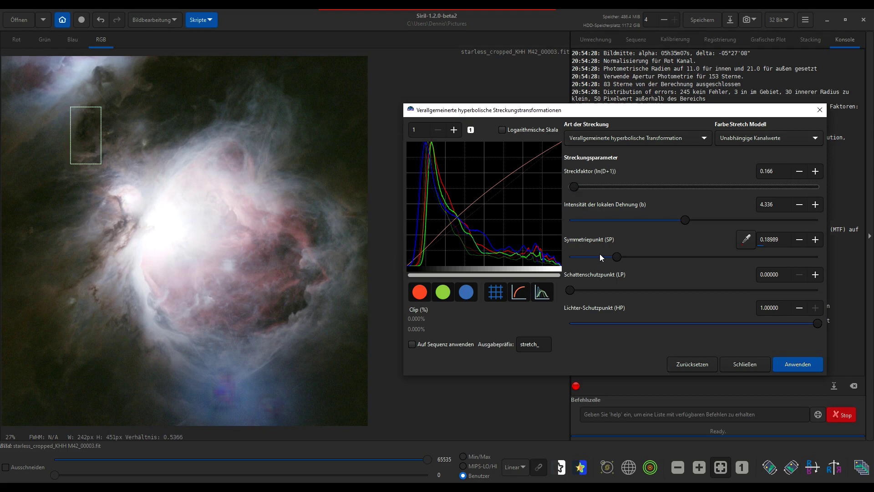
drag(817, 323, 740, 323)
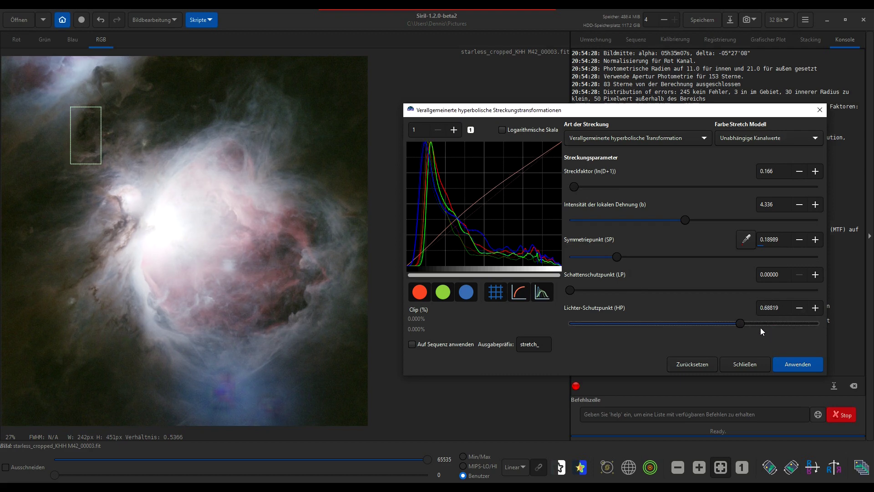
click(802, 363)
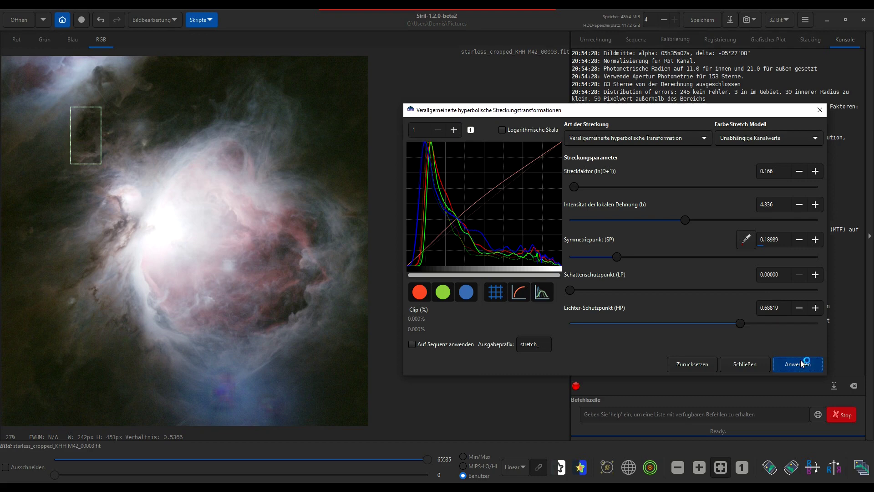
click(749, 367)
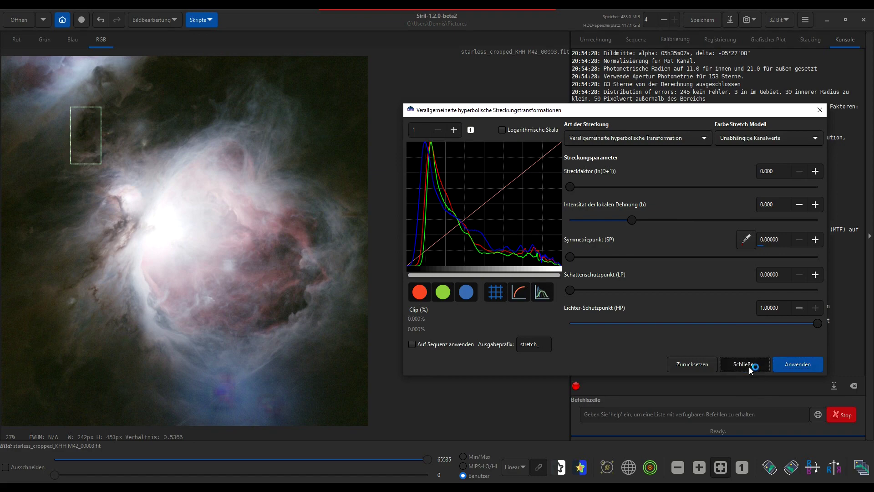
click(197, 171)
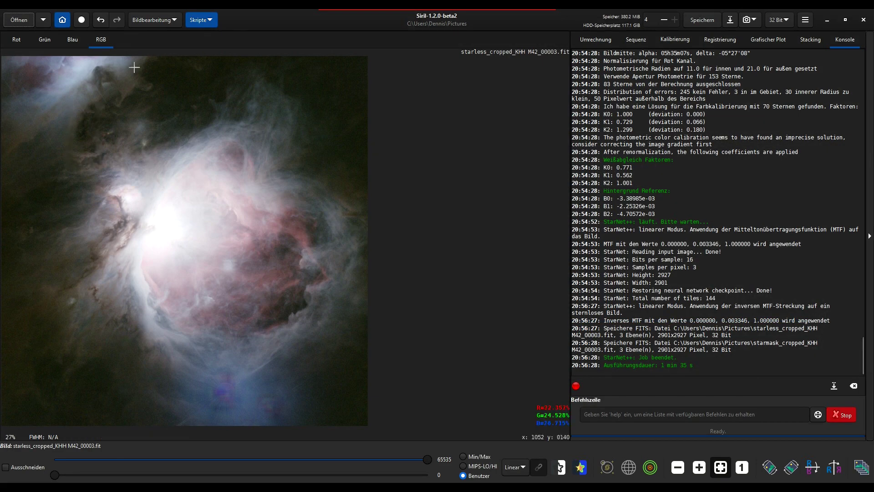
- Remove the green noise from the starless M42 frame
click(154, 19)
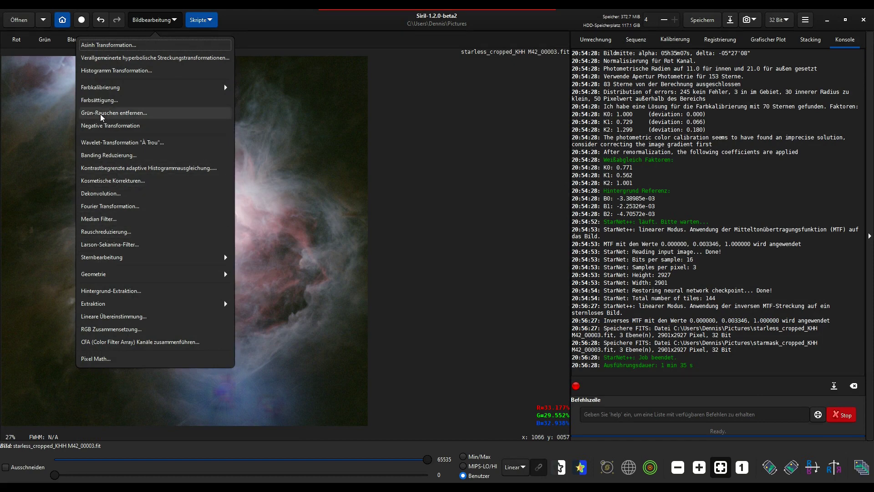
click(114, 112)
click(493, 293)
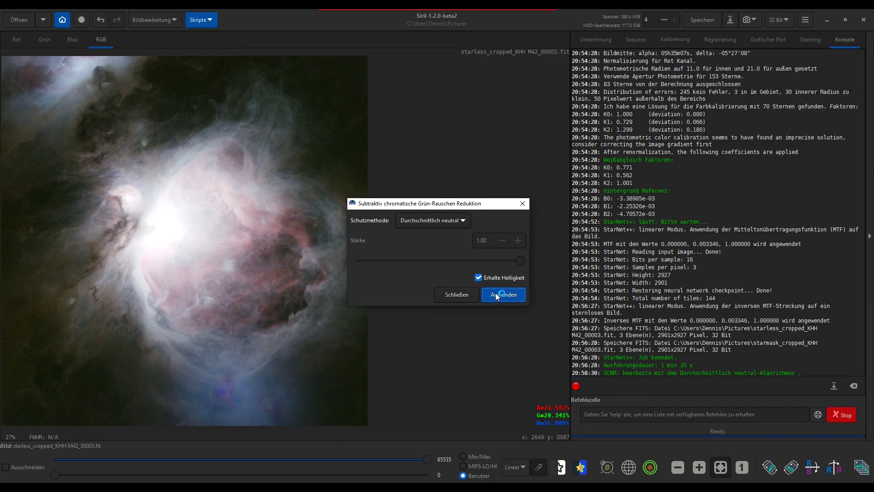
click(460, 294)
- Save the image as 16-bit integer TIFF 'starless_cropped_KHH M42_00003.tif'
click(729, 20)
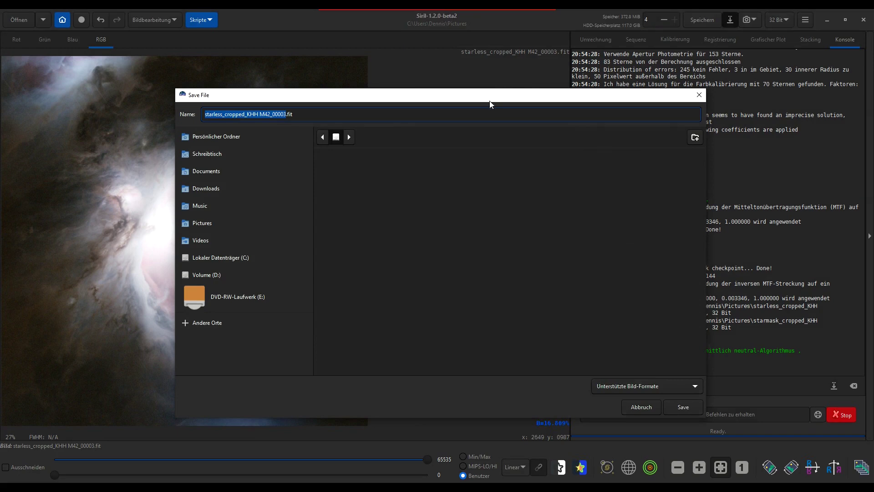
click(288, 115)
key(Delete)
key(Delete)
key(Delete)
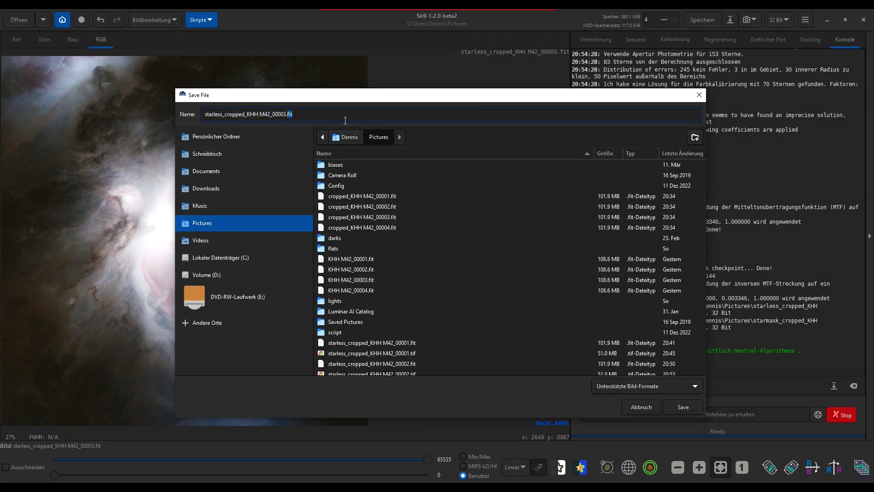
text(ti)
key(Return)
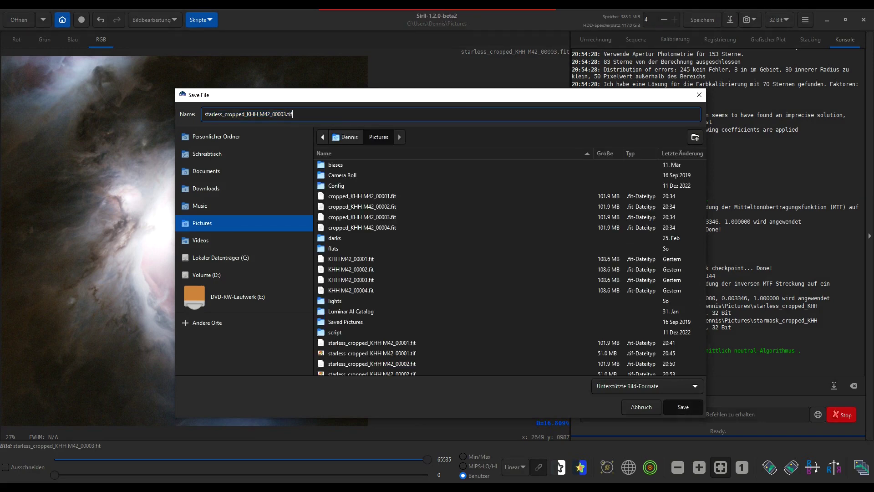
click(342, 228)
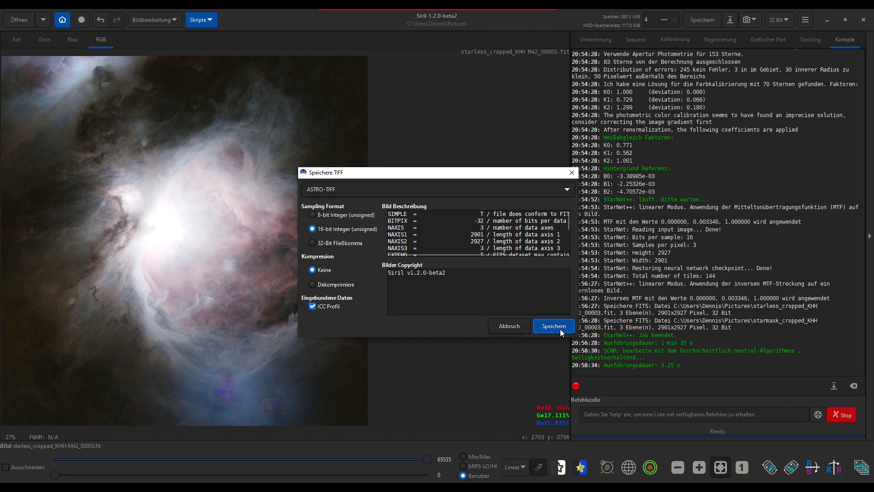
click(559, 328)
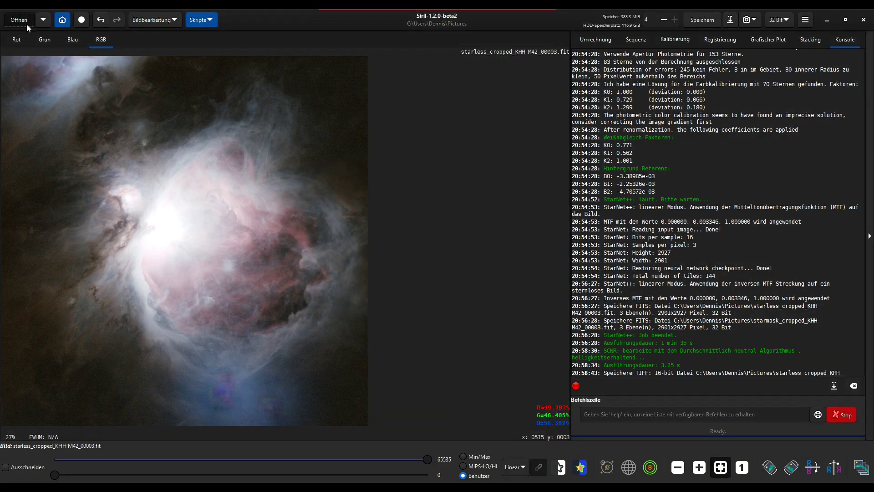
- Open cropped_KHH M42_00004.fit and switch the display mode from Linear to Histogram
click(20, 22)
click(373, 201)
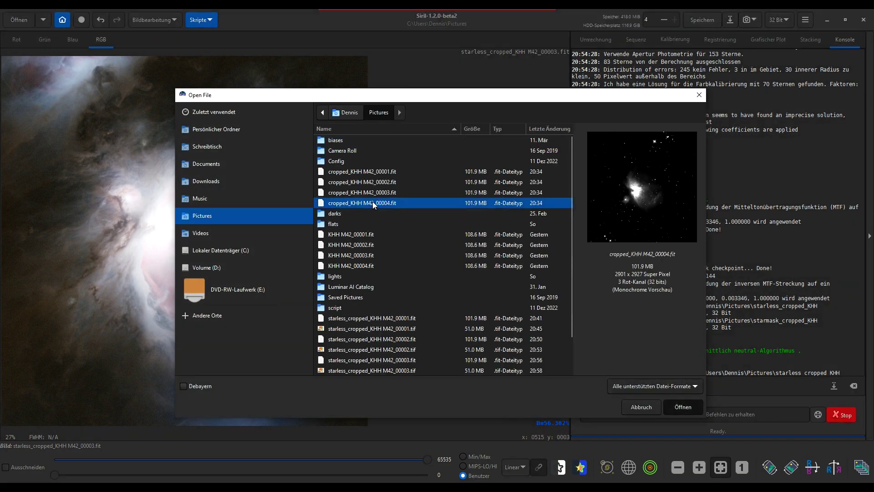
double_click(372, 202)
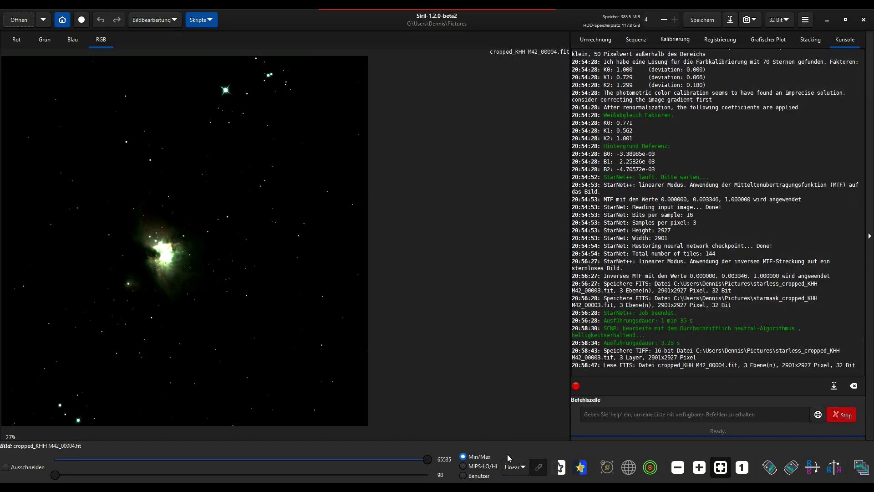
click(514, 466)
click(524, 450)
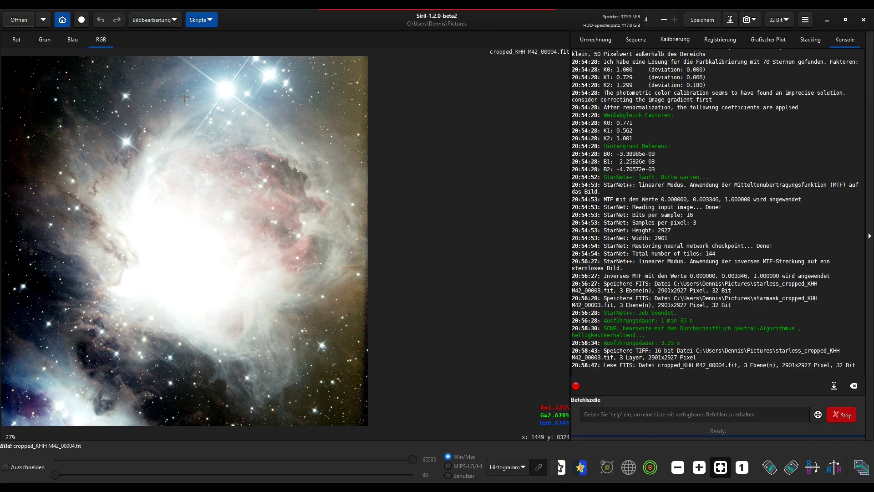
- Open Siril's Background Extraction tool from the image processing menu
click(152, 20)
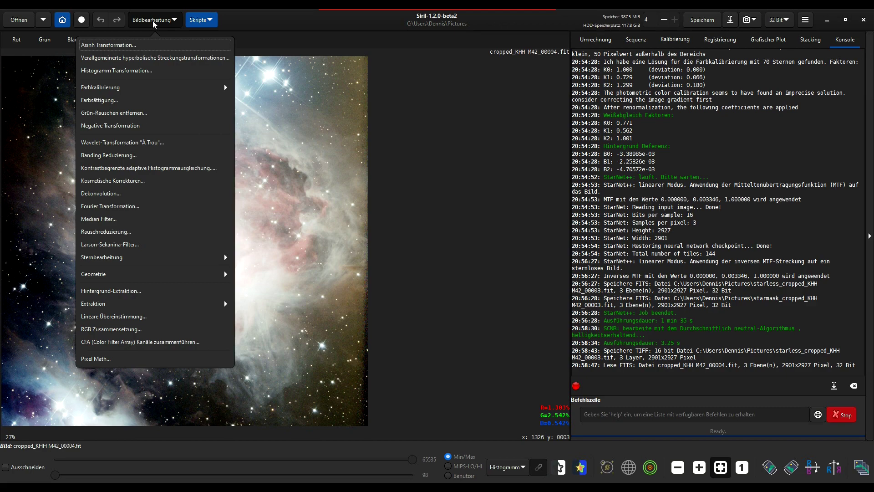
click(153, 22)
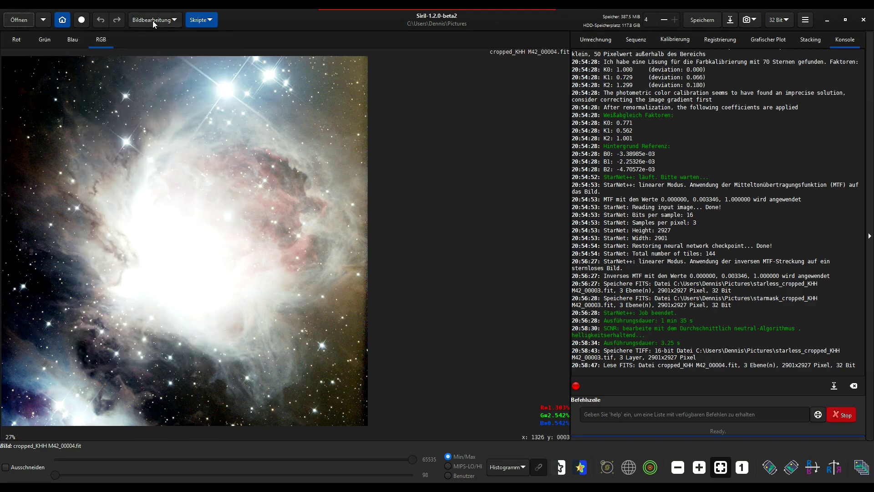
click(152, 20)
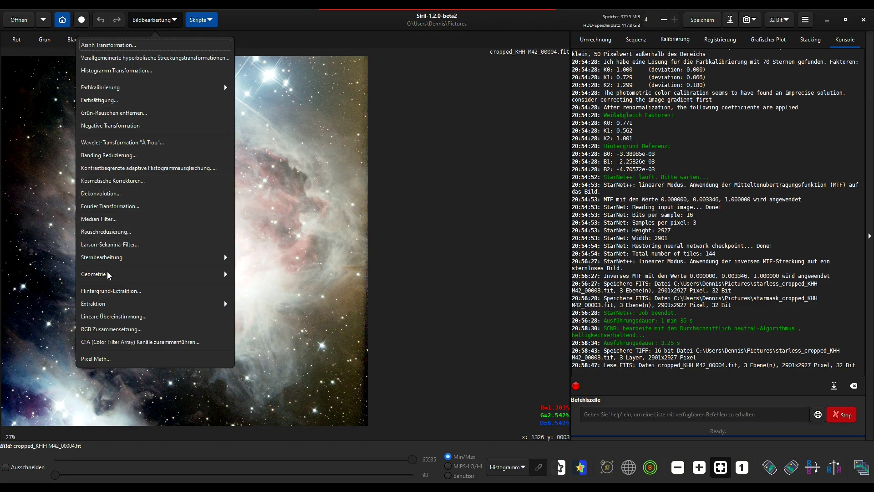
click(108, 290)
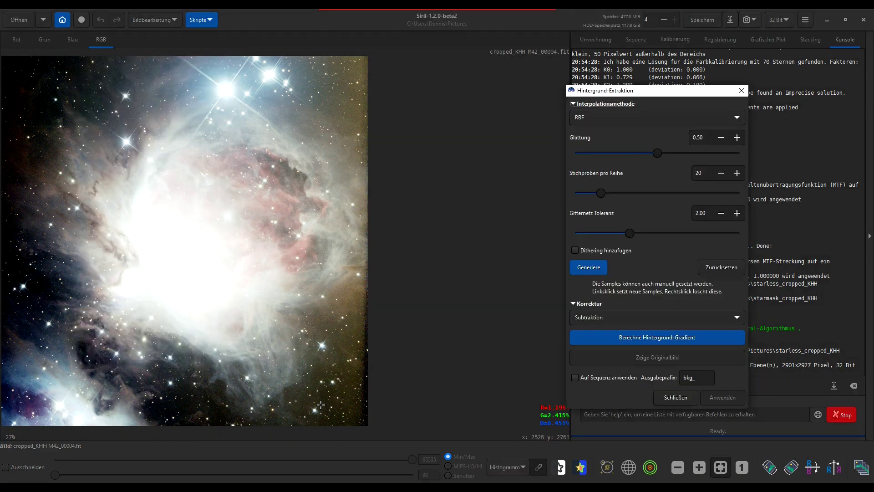
- Place dark-sky background samples along the bottom and left edges of the nebula image
click(322, 403)
click(336, 418)
click(347, 387)
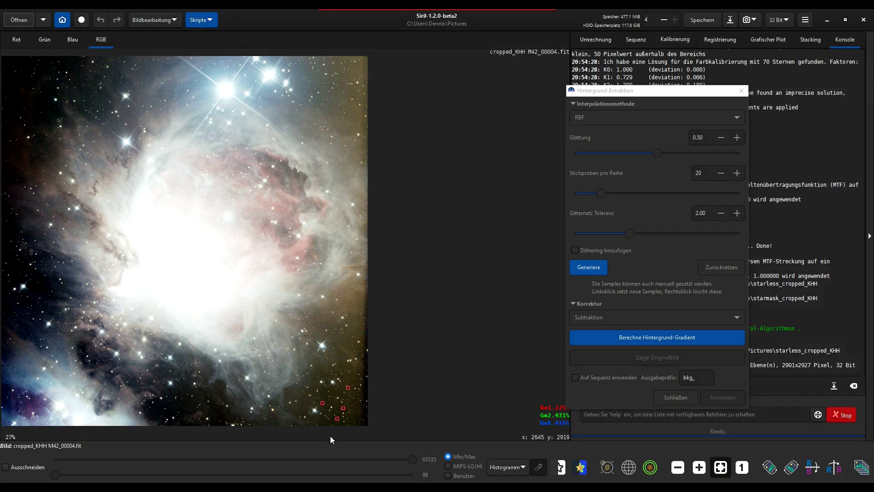
click(219, 411)
click(166, 407)
click(182, 405)
click(83, 347)
click(37, 285)
click(16, 277)
click(14, 265)
click(7, 233)
- Add background samples along the top edge, both top corners and the right edge
click(43, 103)
click(9, 80)
click(8, 65)
click(30, 63)
click(68, 63)
click(335, 69)
click(351, 92)
click(353, 109)
- Compute the background gradient and toggle between the corrected and original image
click(638, 339)
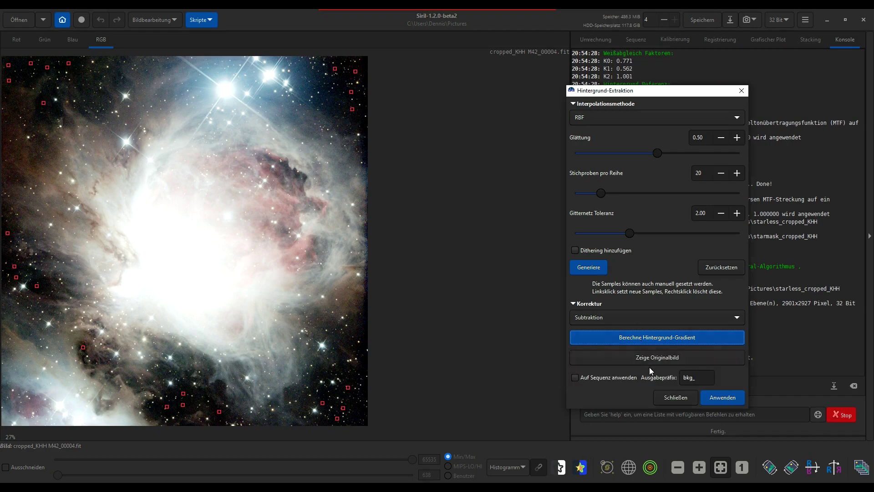
click(673, 359)
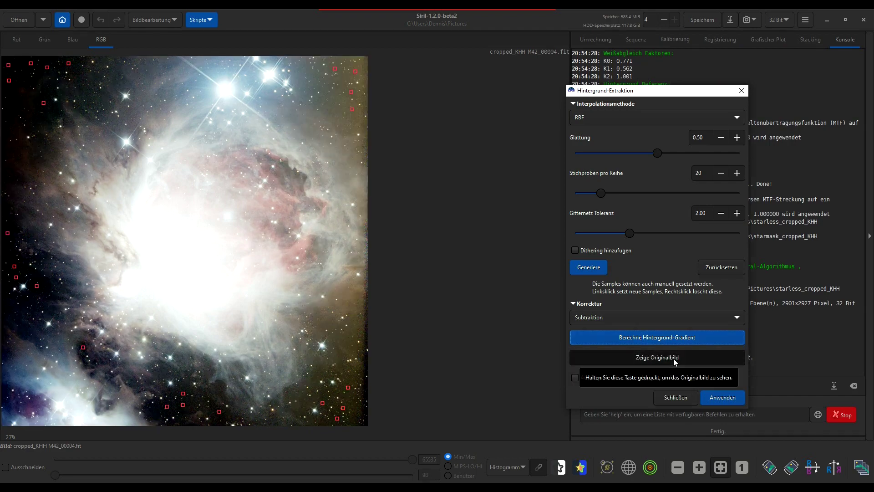
click(673, 359)
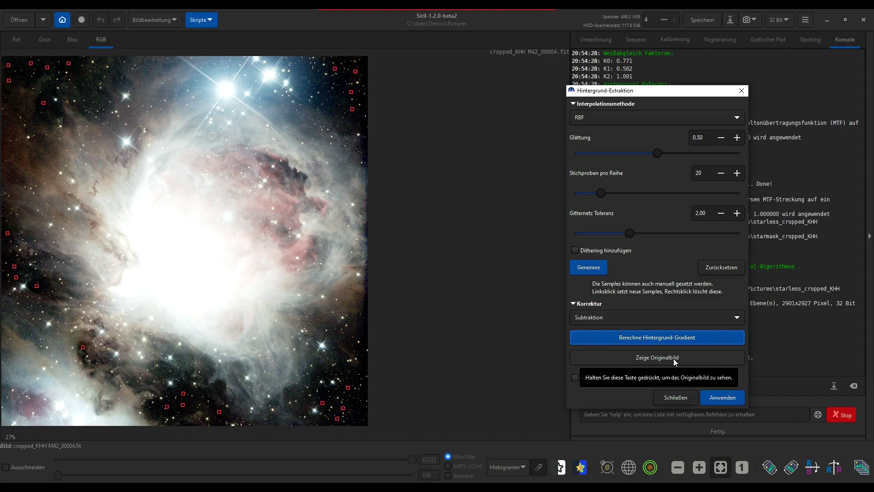
click(674, 359)
click(673, 358)
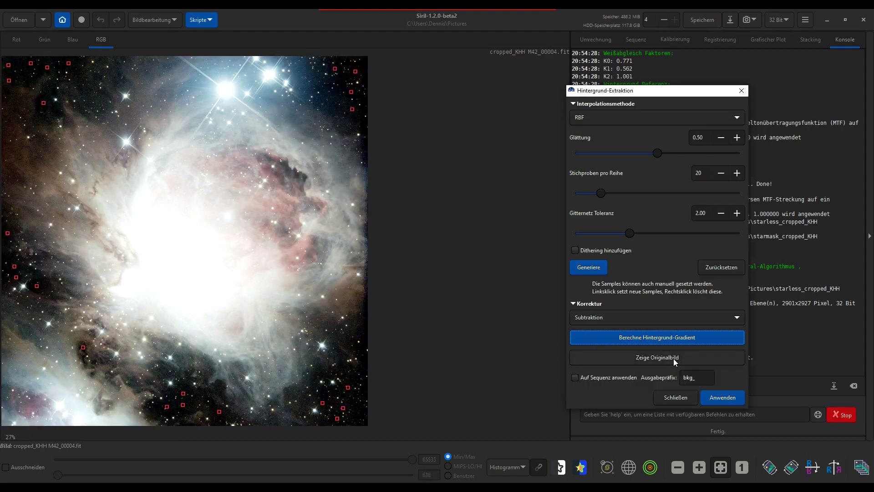
click(674, 358)
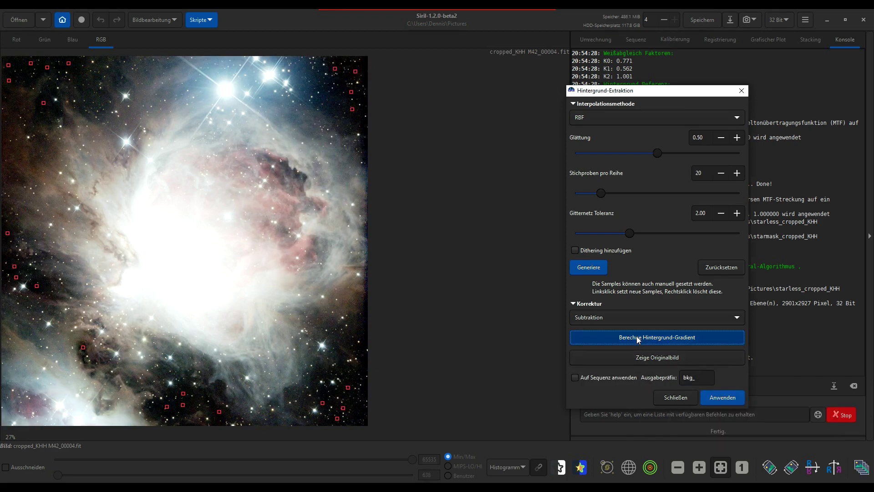
- Apply the background subtraction and switch the display to Auto-Stretch
click(651, 357)
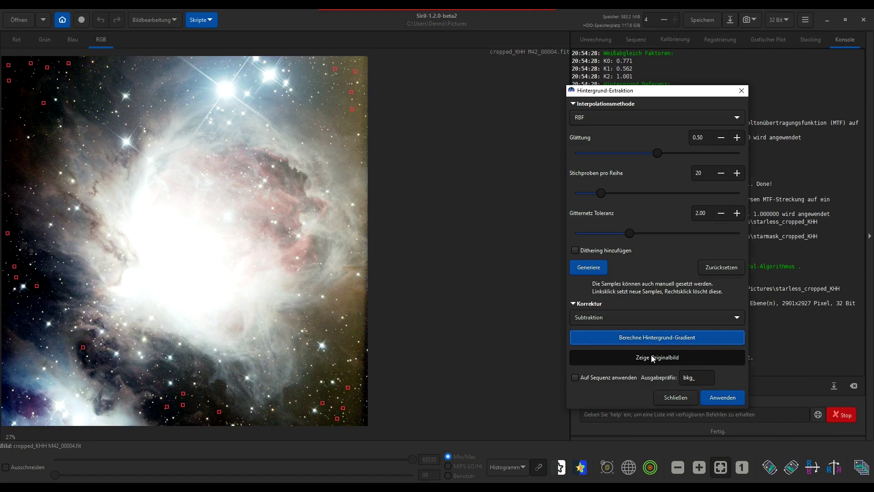
click(651, 356)
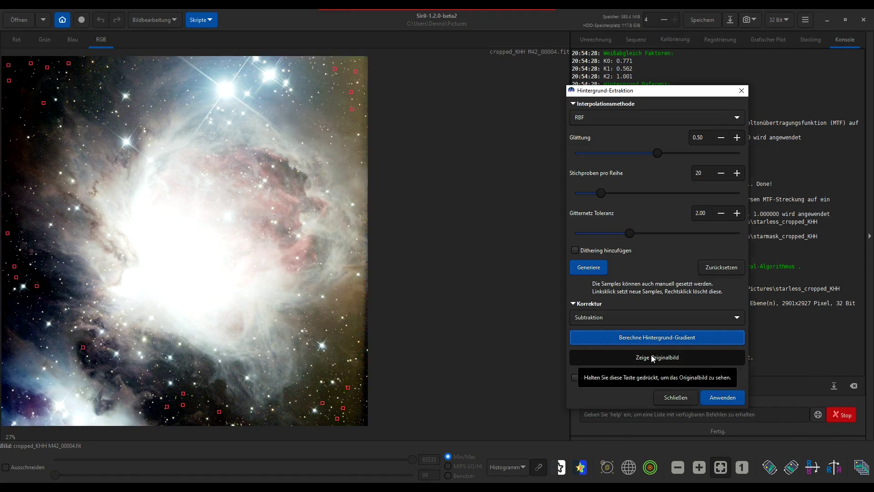
click(718, 397)
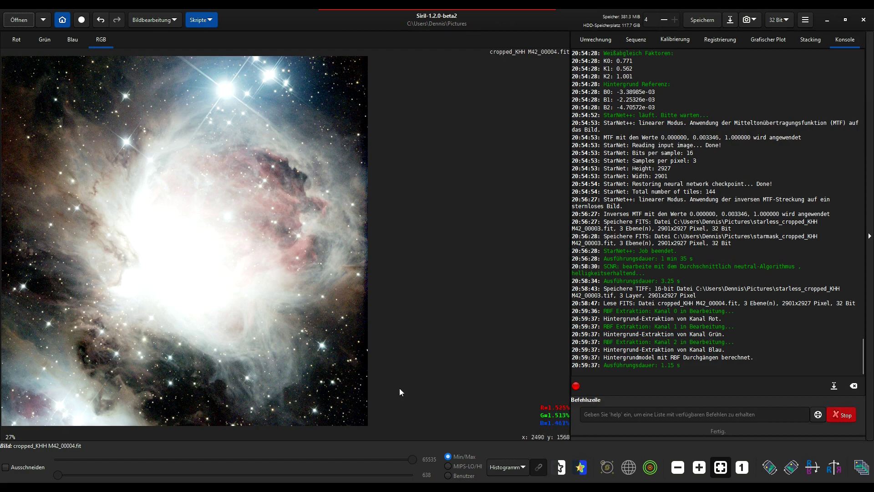
click(508, 466)
- In Auto-Stretch view, run photometric colour calibration with M 42 as the target
click(506, 428)
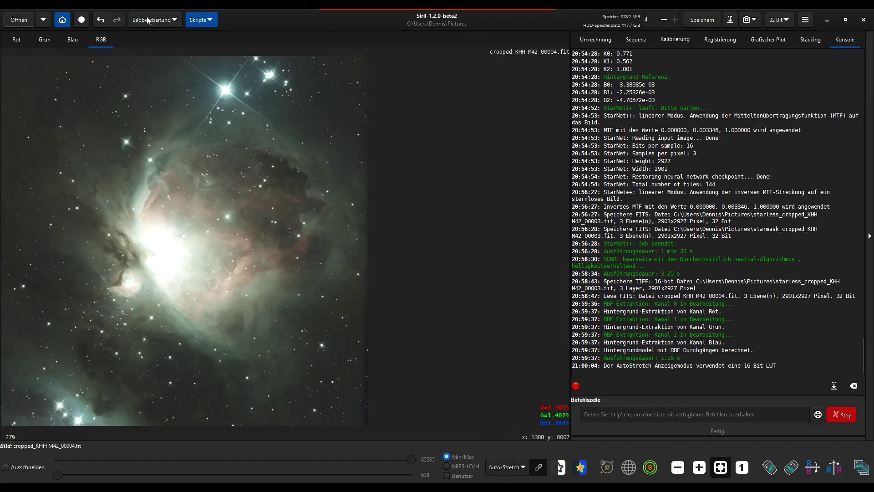
click(152, 20)
click(177, 87)
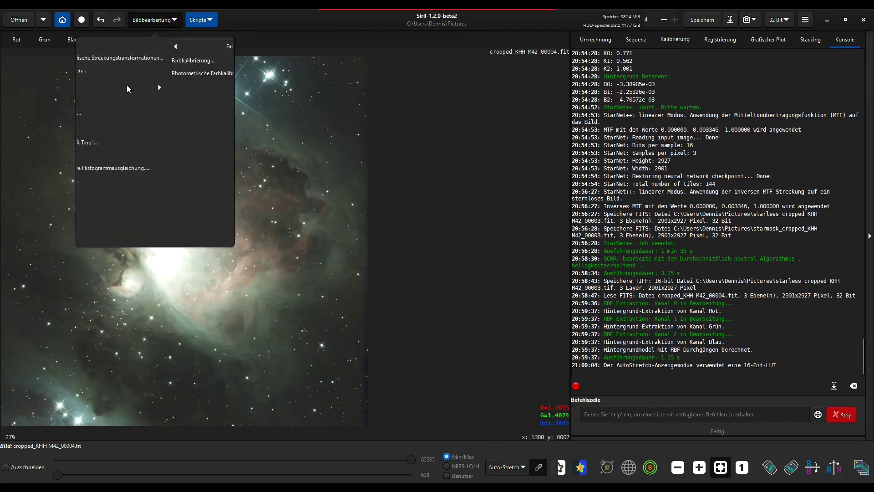
click(148, 72)
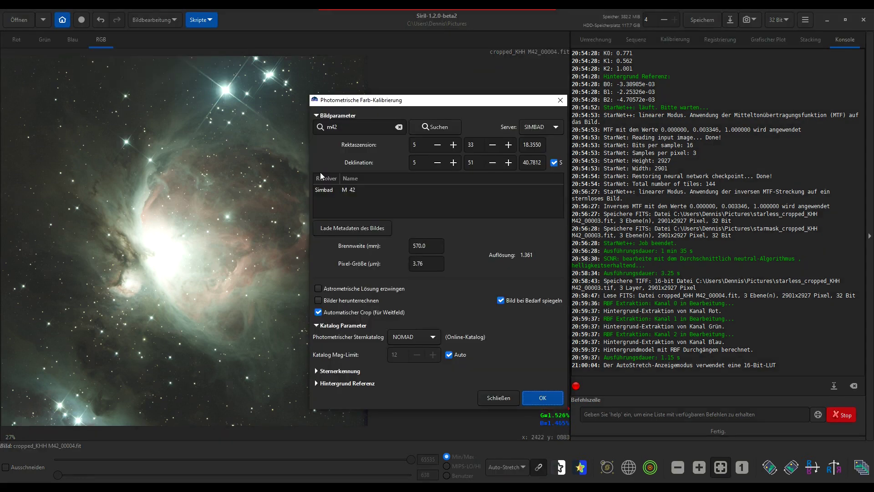
click(344, 189)
click(549, 401)
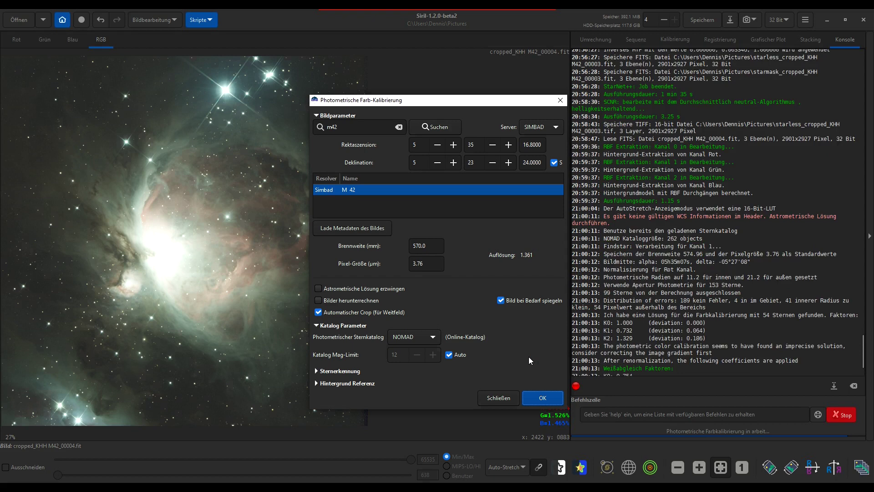
click(500, 399)
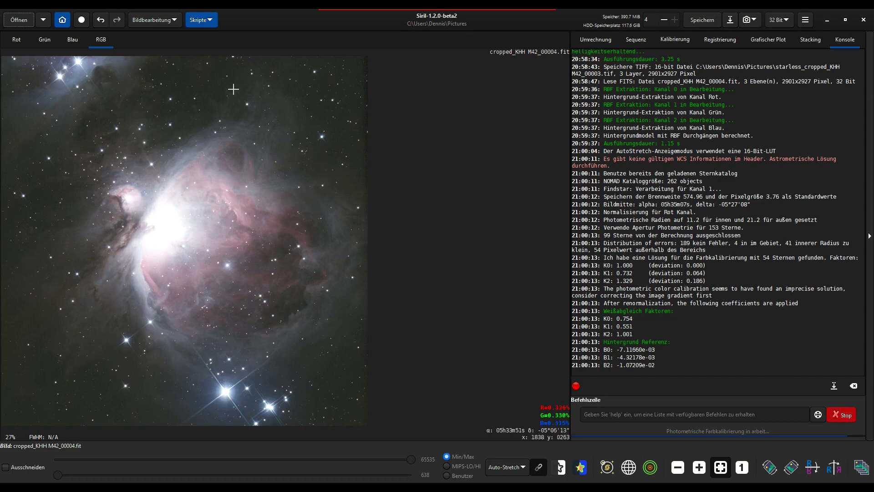
- Switch to Linear display and remove the stars with StarNet using pre-stretch
click(503, 467)
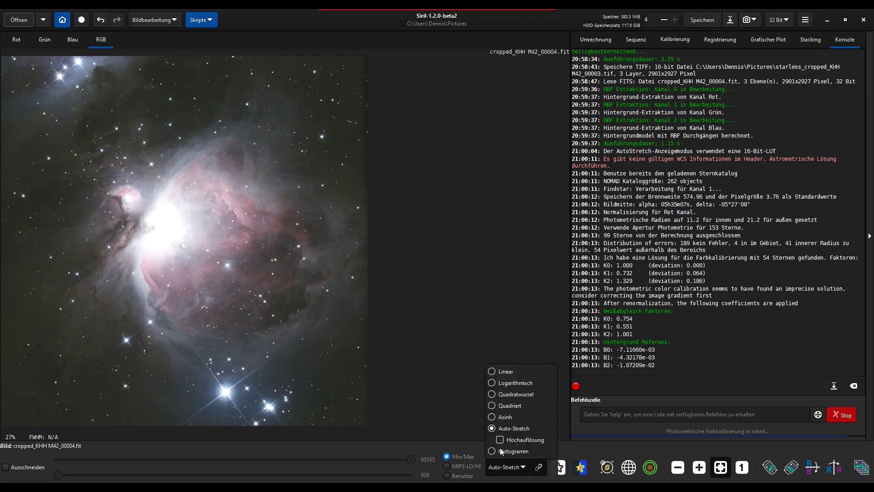
click(499, 371)
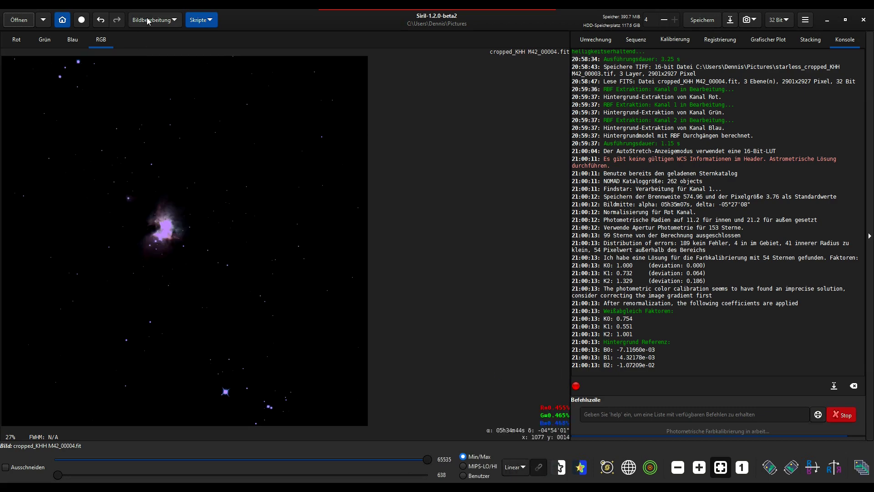
click(148, 21)
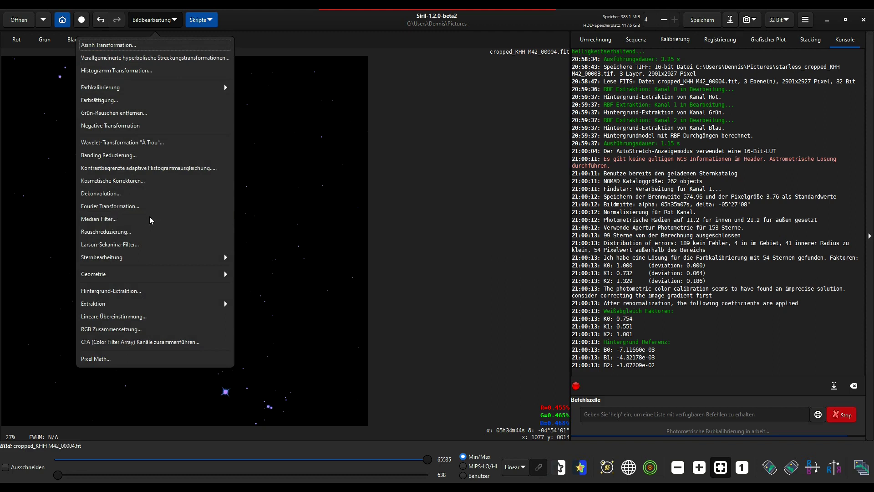
click(135, 256)
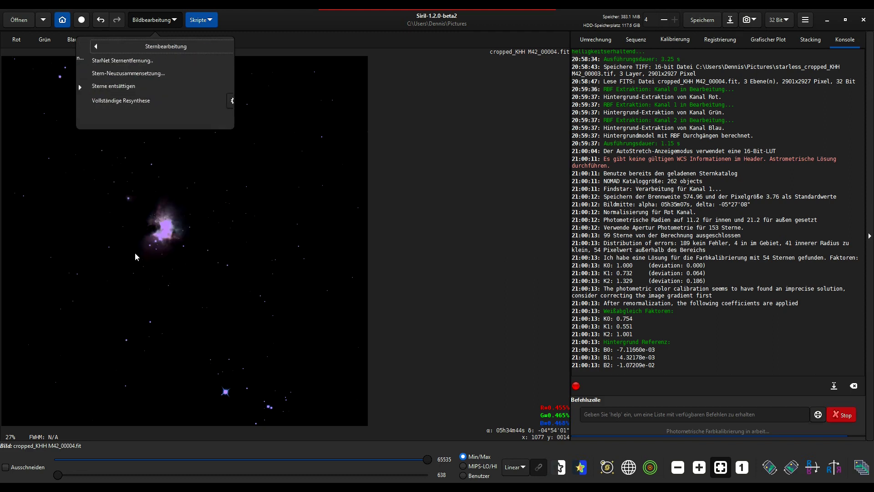
click(111, 60)
click(328, 217)
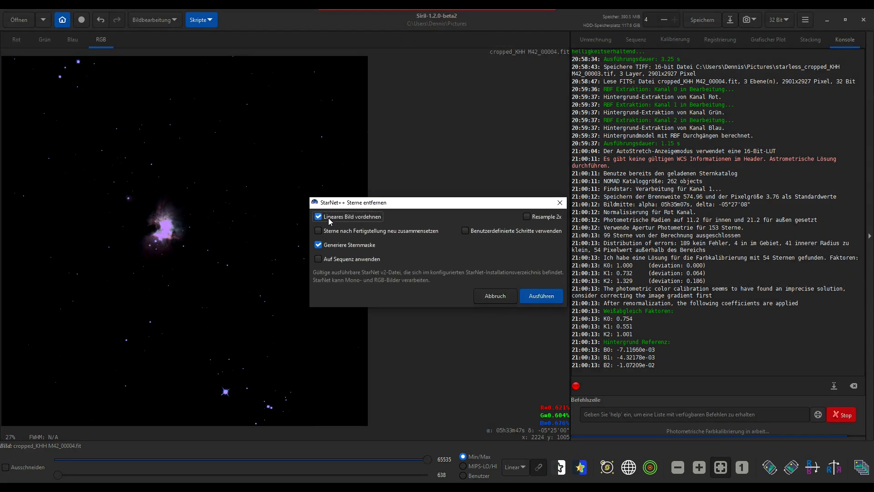
click(536, 301)
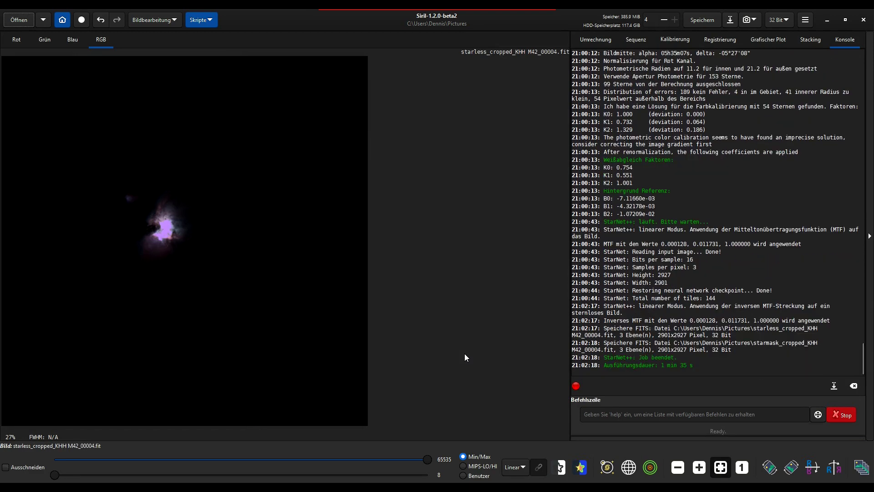
- Boost the starless image's colour saturation with strength 0.40
click(163, 20)
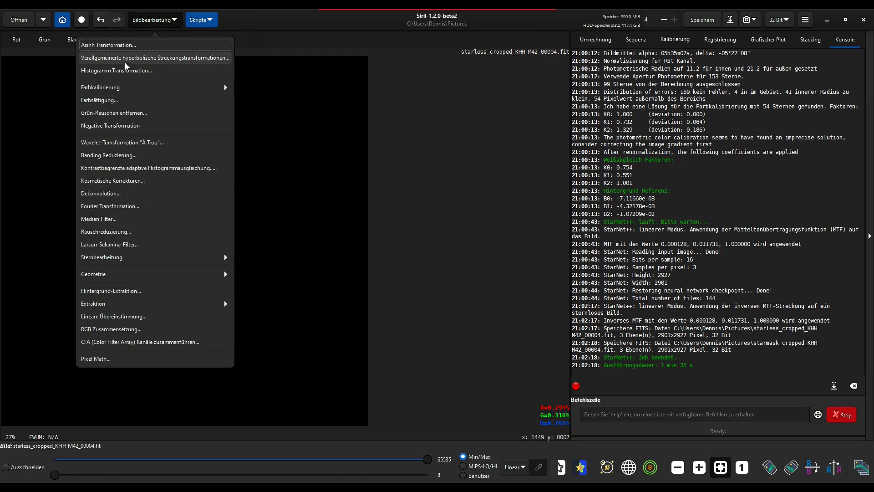
click(113, 101)
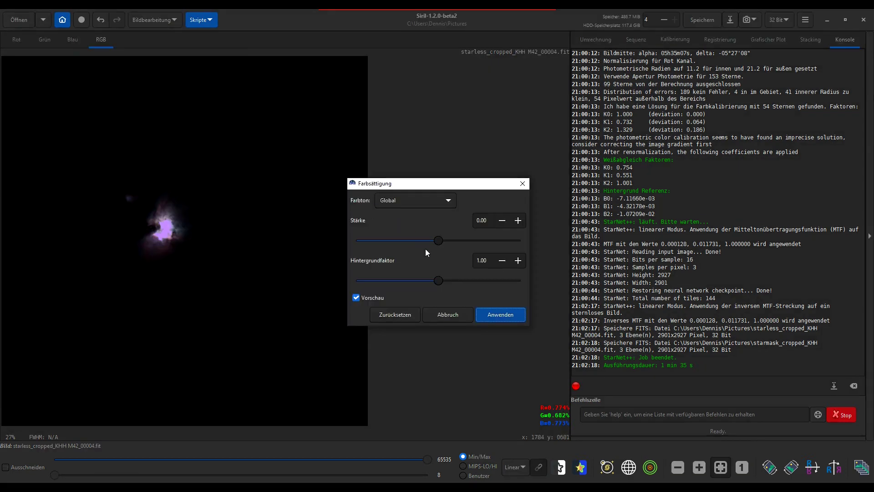
drag(441, 242, 466, 244)
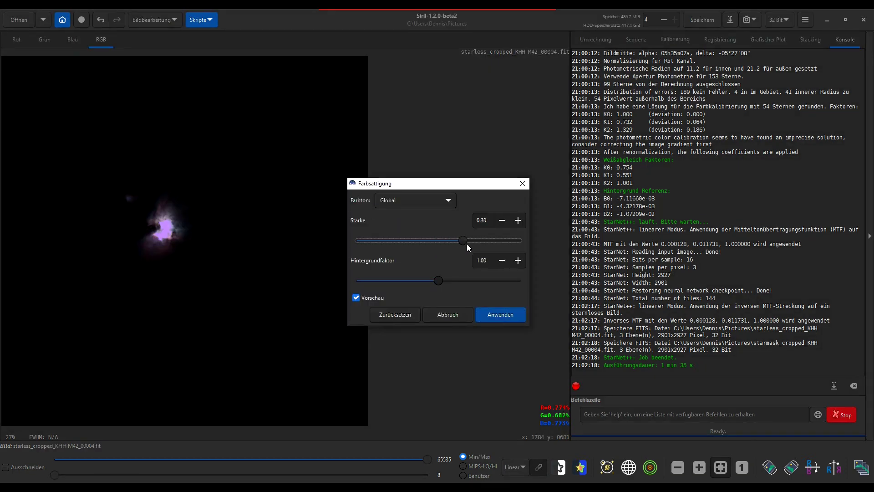
click(504, 315)
click(154, 27)
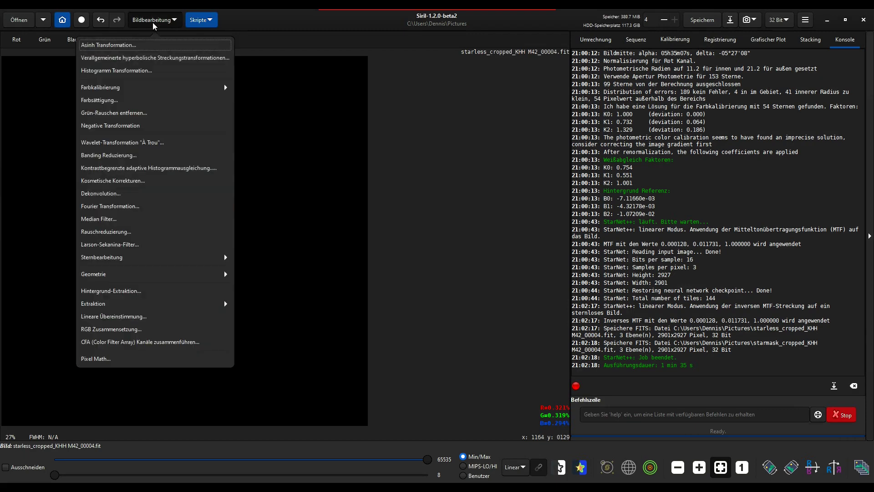
- Apply a generalised hyperbolic stretch with local intensity 15 and stretch factor 2.140
click(129, 58)
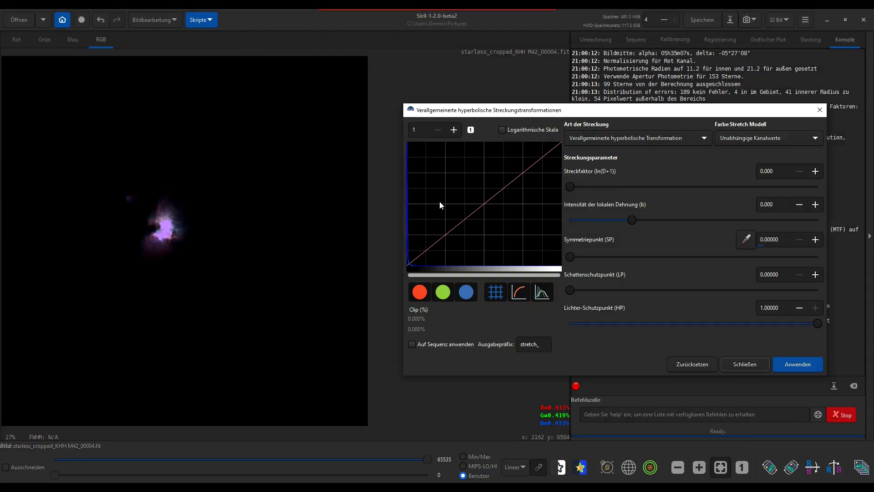
click(423, 129)
text(00)
key(Return)
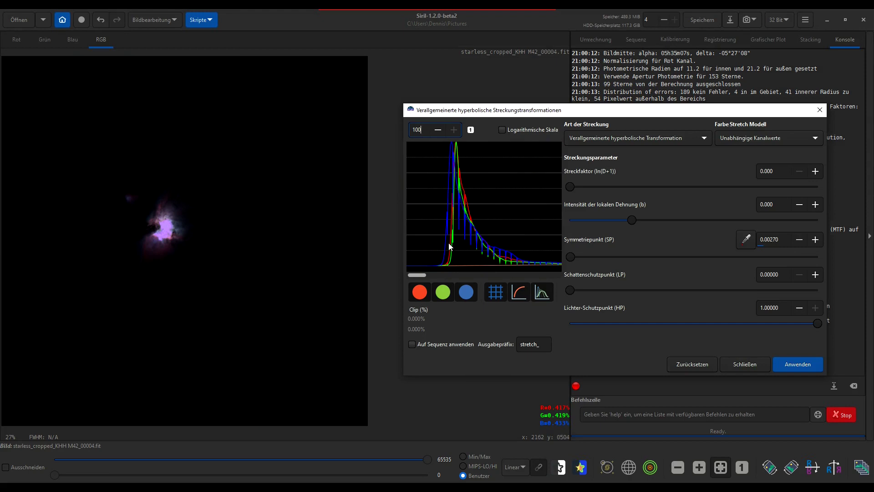
drag(625, 223, 817, 220)
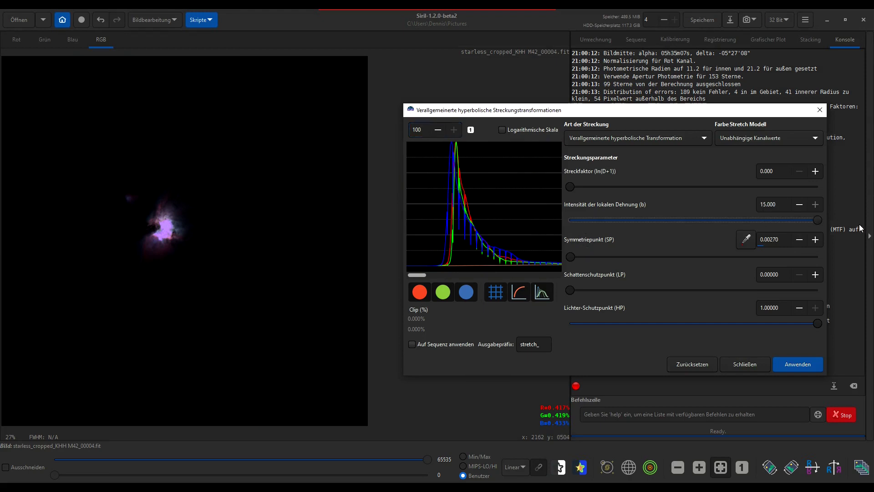
click(471, 130)
drag(563, 187, 619, 193)
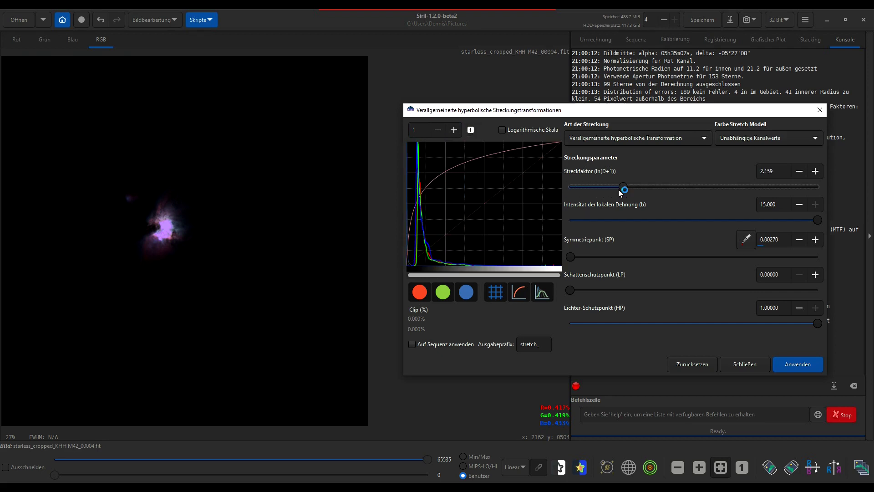
click(797, 368)
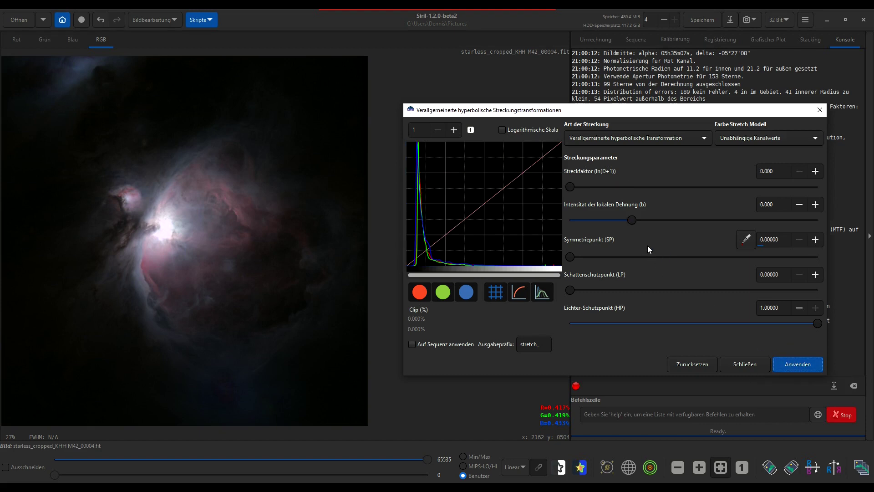
- Apply a second stretch: symmetry point at the histogram peak, factor about 0.7, lower highlight protection
click(420, 257)
drag(569, 187, 601, 184)
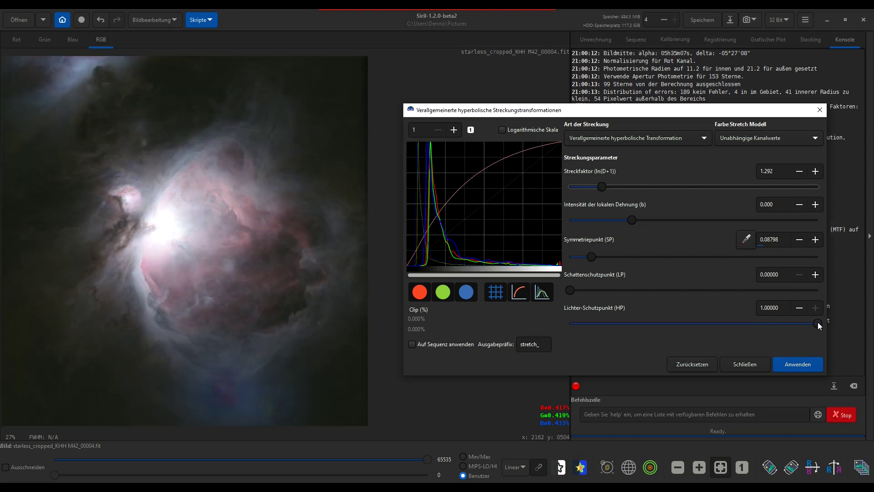
drag(796, 327, 719, 326)
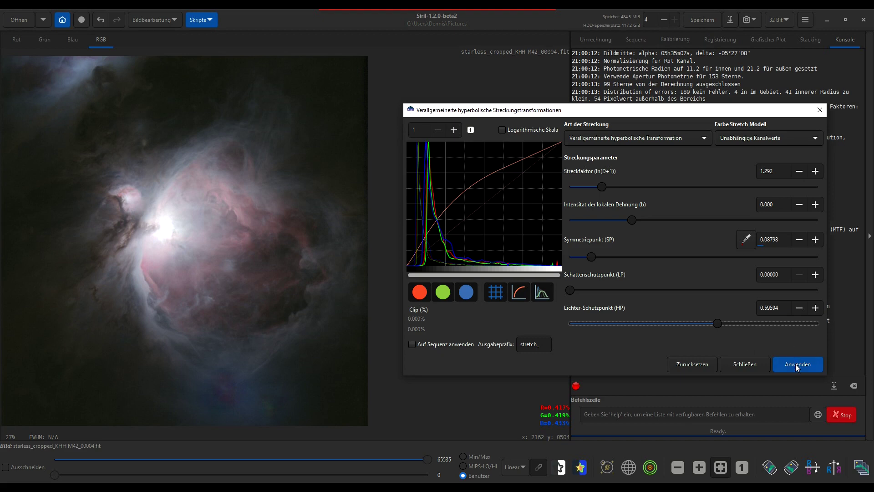
click(779, 369)
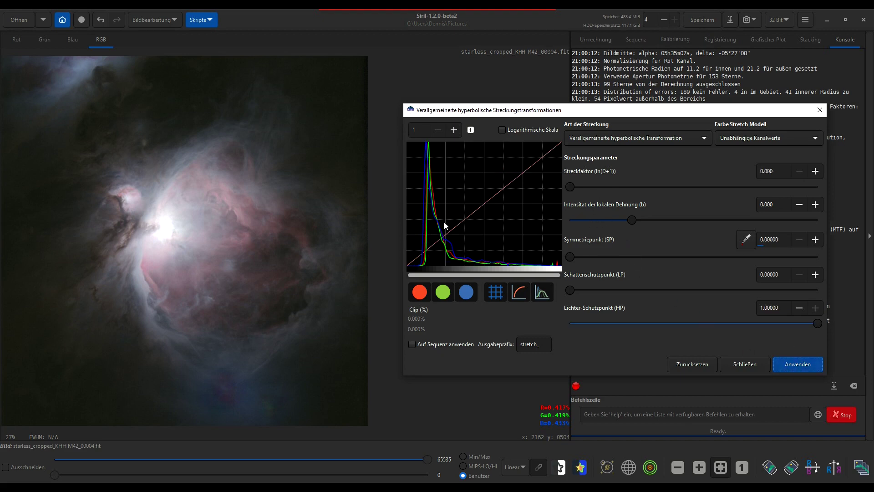
- Apply a third stretch sampled from a dark upper-left patch, with factor about 1
drag(67, 112, 126, 171)
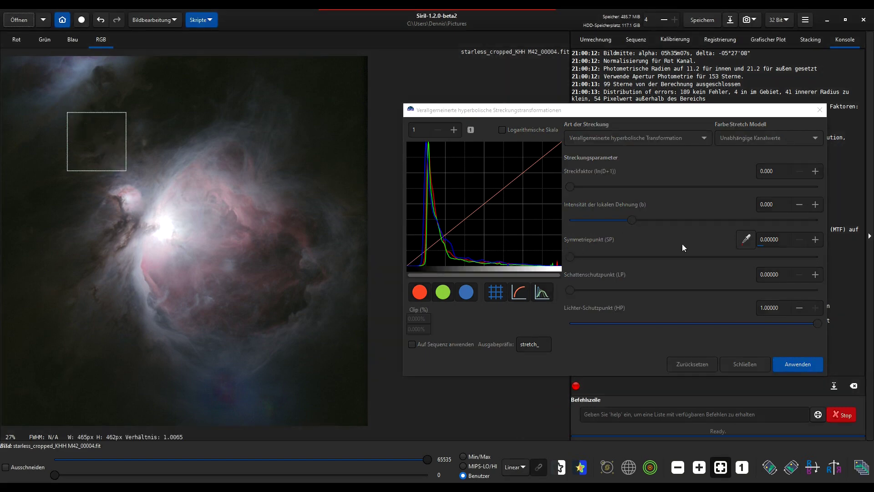
click(745, 239)
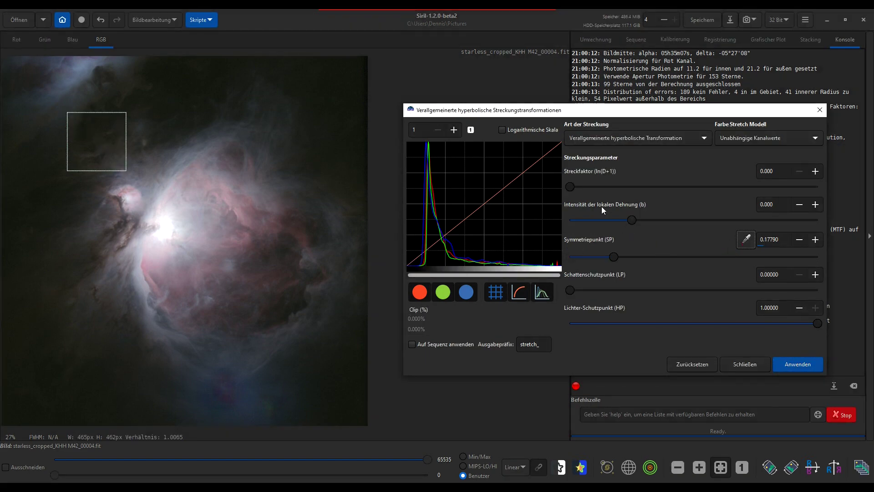
drag(569, 188, 595, 187)
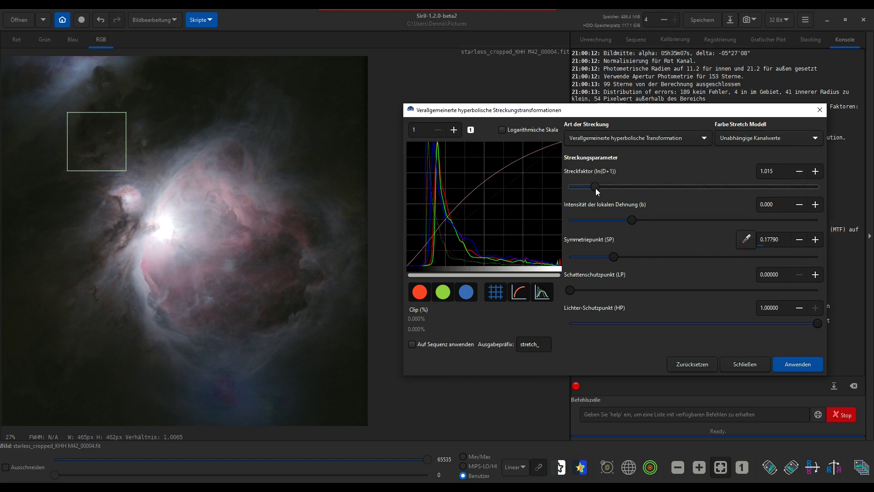
drag(817, 323, 738, 314)
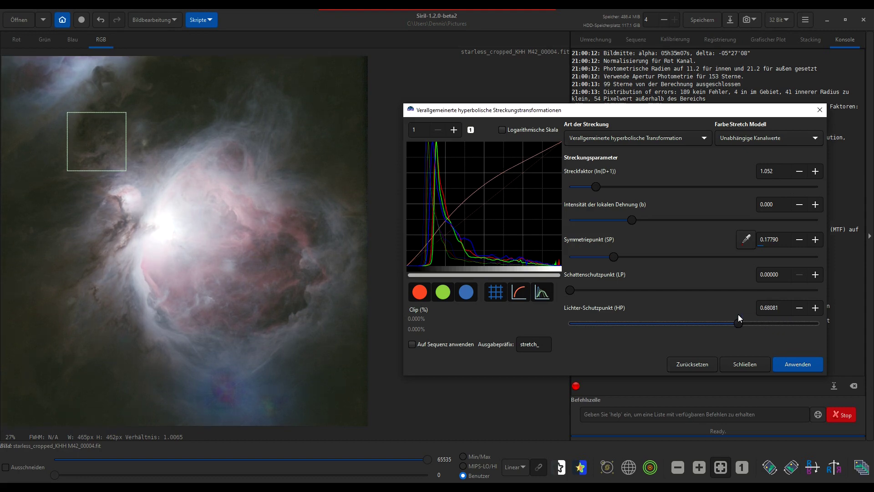
click(791, 363)
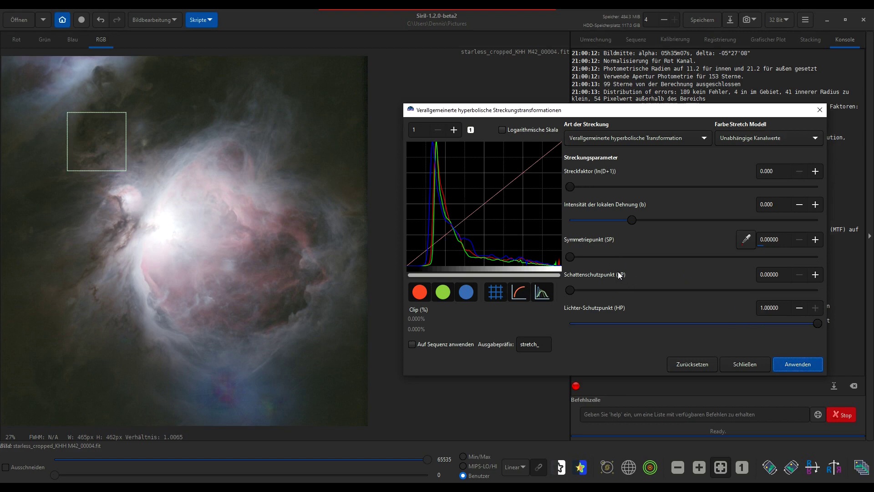
- Raise the black point with a linear stretch to darken the background
click(601, 138)
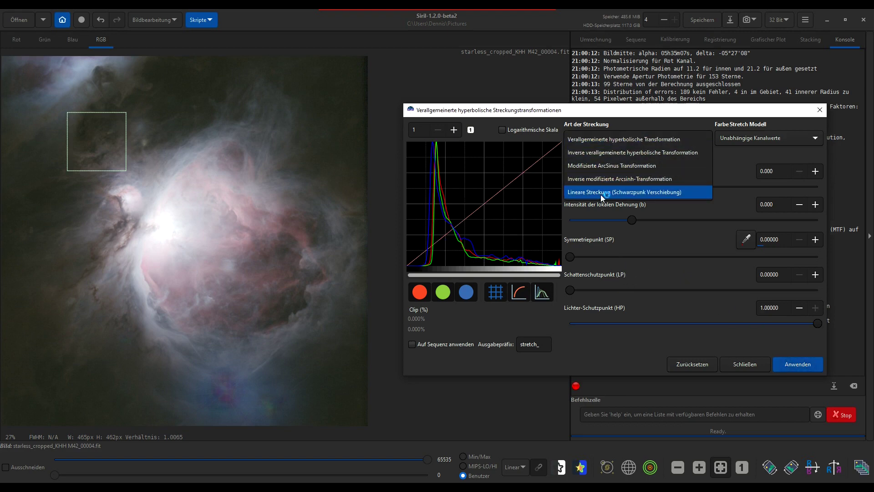
click(600, 195)
mouse_move(568, 187)
mouse_down()
mouse_move(588, 187)
mouse_move(579, 188)
mouse_up()
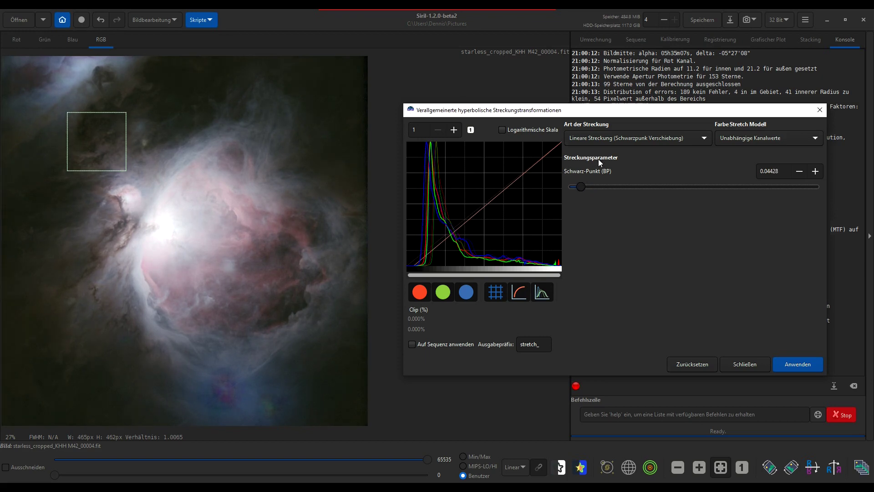
key(Return)
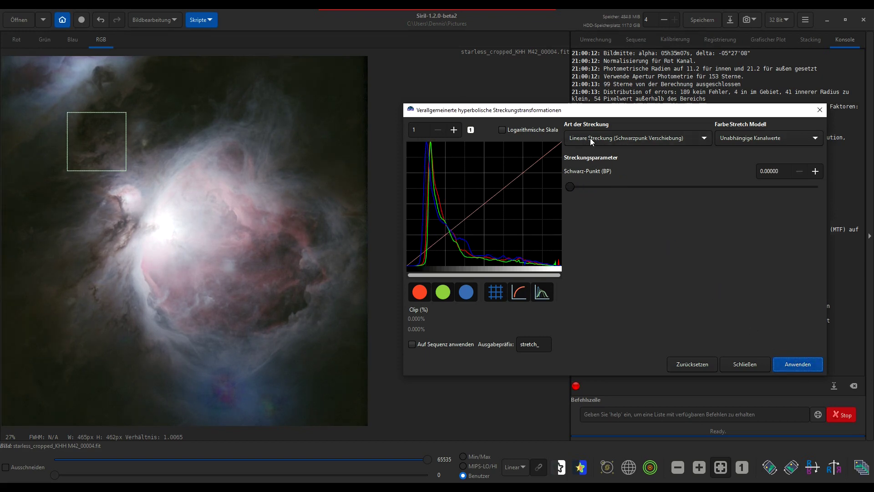
- Apply another hyperbolic stretch sampled from the lower-left, factor about 0.8, highlight protection 0.63
click(591, 138)
click(591, 87)
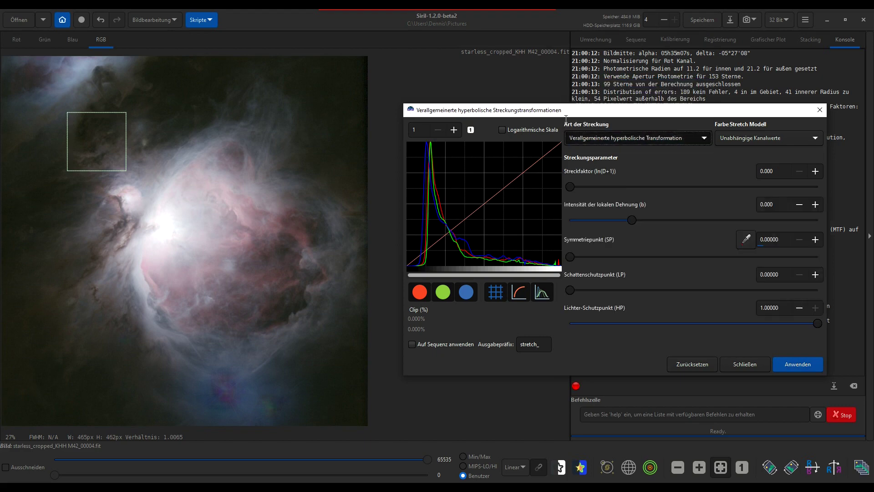
click(85, 194)
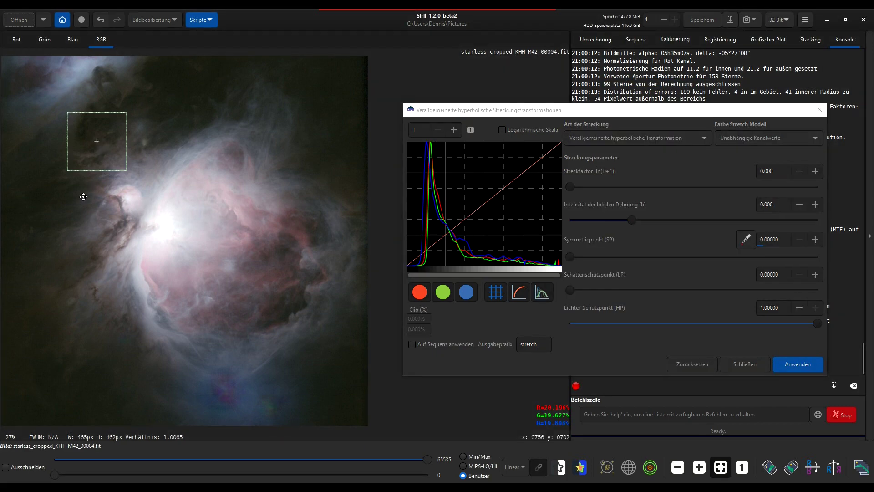
drag(85, 194, 51, 291)
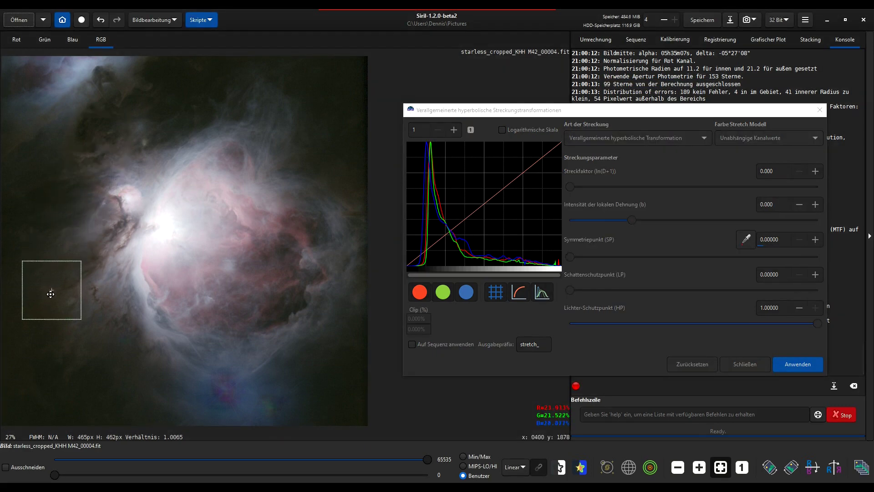
click(744, 241)
drag(630, 222, 611, 223)
drag(571, 188, 594, 190)
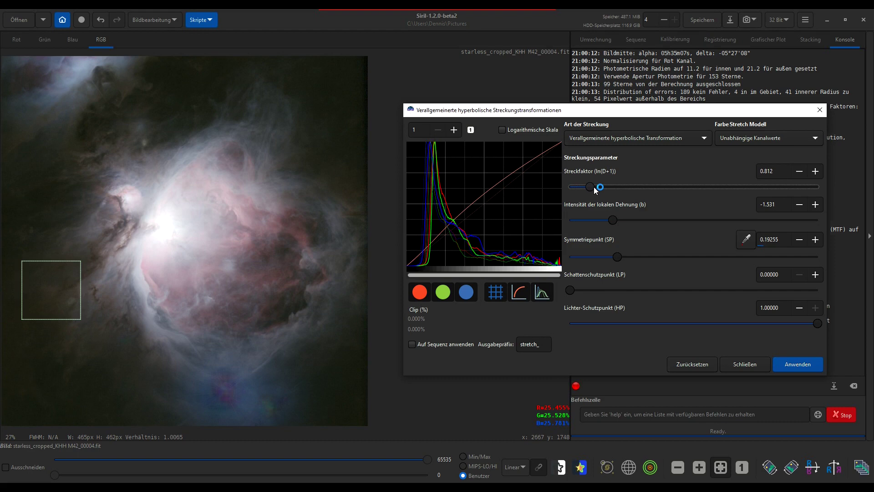
drag(594, 191, 613, 189)
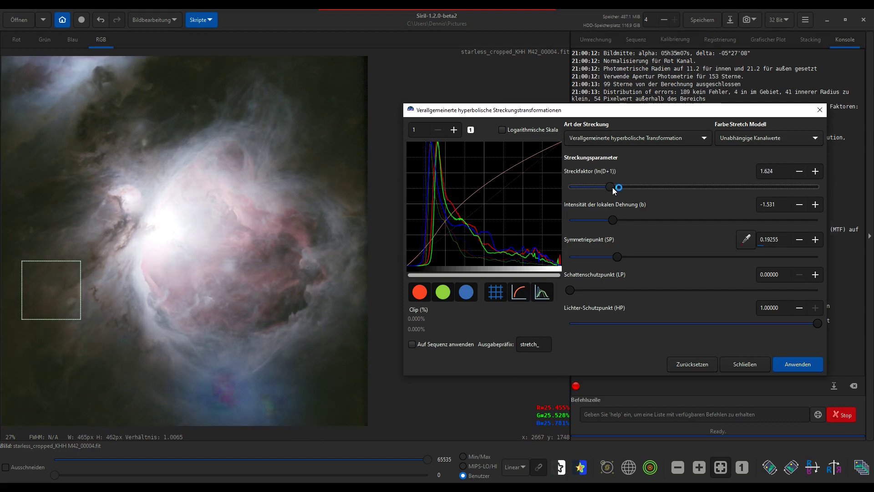
drag(612, 187, 595, 194)
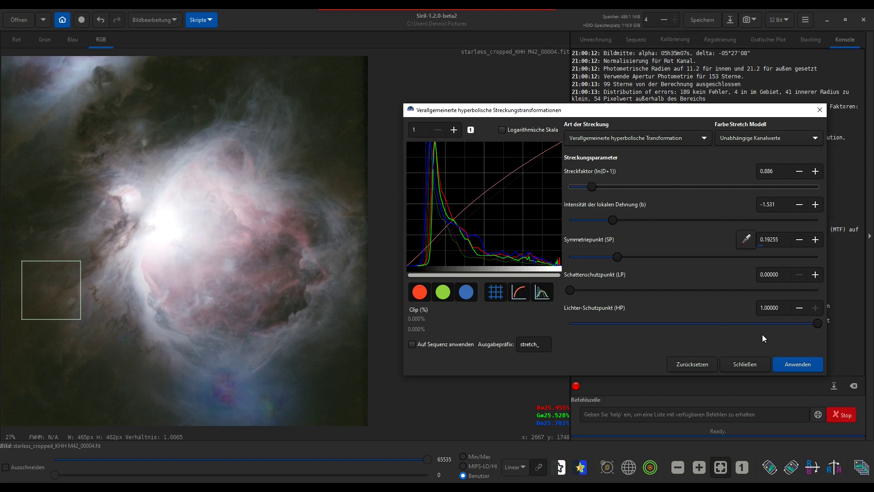
drag(816, 323, 725, 323)
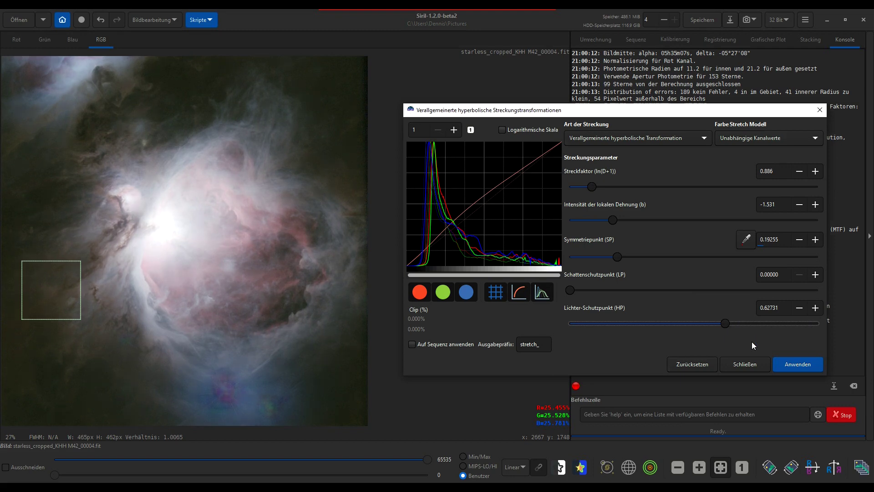
click(801, 367)
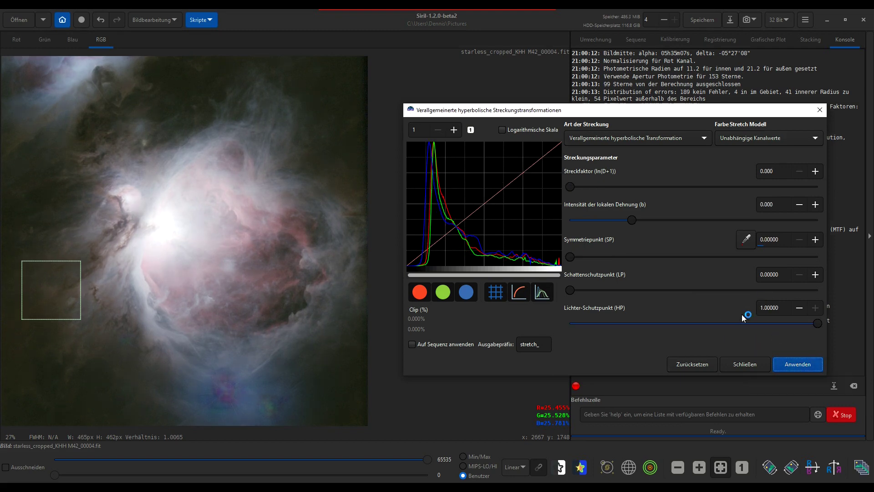
- Nudge the linear black point up slightly, then close the stretch settings
click(657, 138)
click(598, 191)
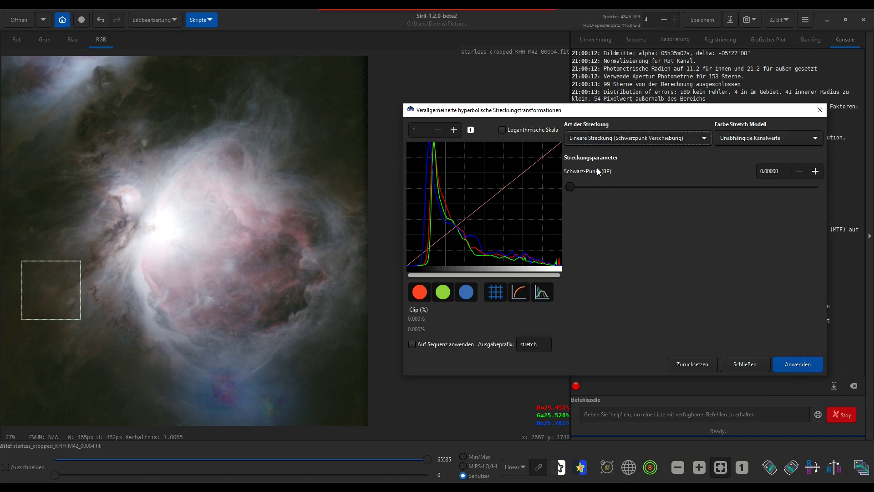
click(815, 171)
click(815, 171)
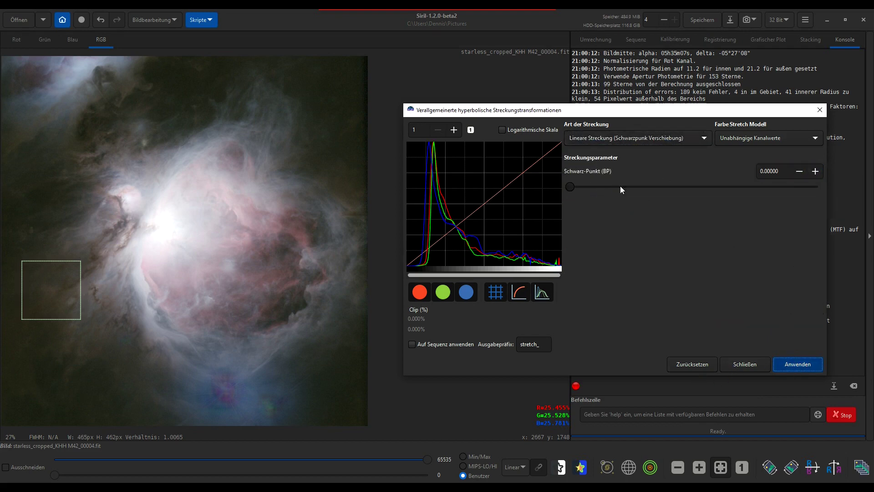
mouse_move(619, 138)
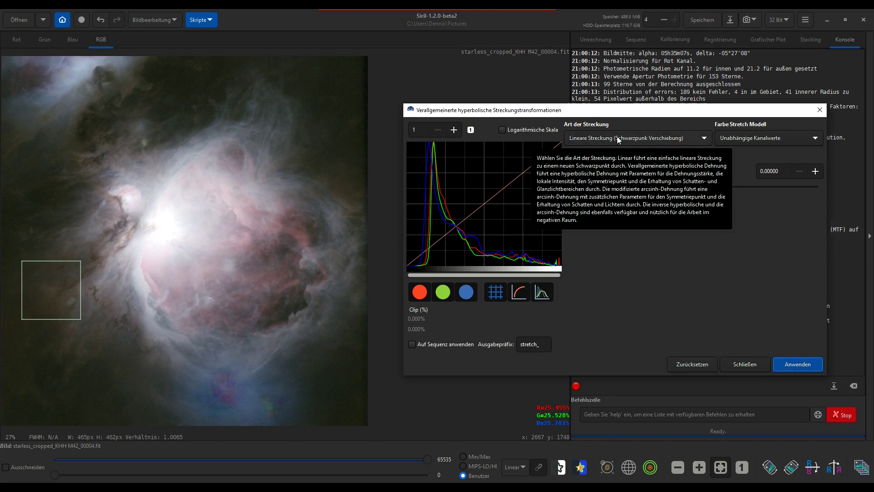
click(747, 366)
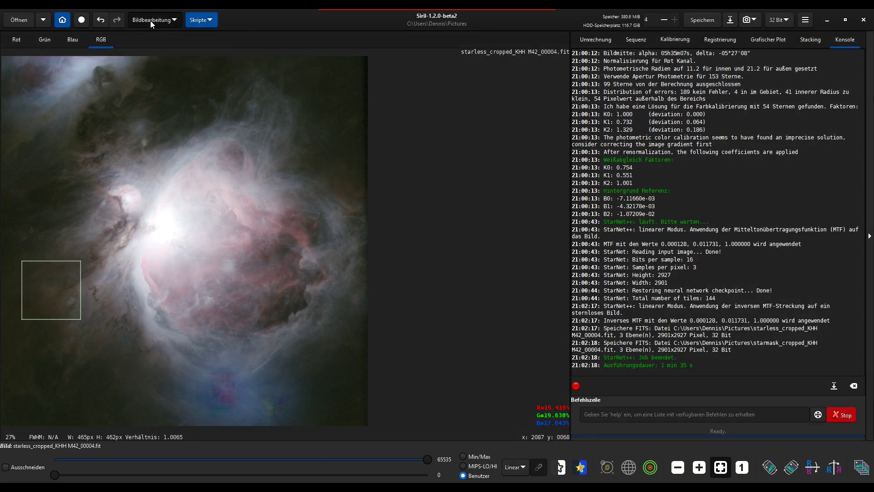
- Apply SCNR green noise reduction with average neutral protection, preserving lightness
click(150, 21)
click(136, 116)
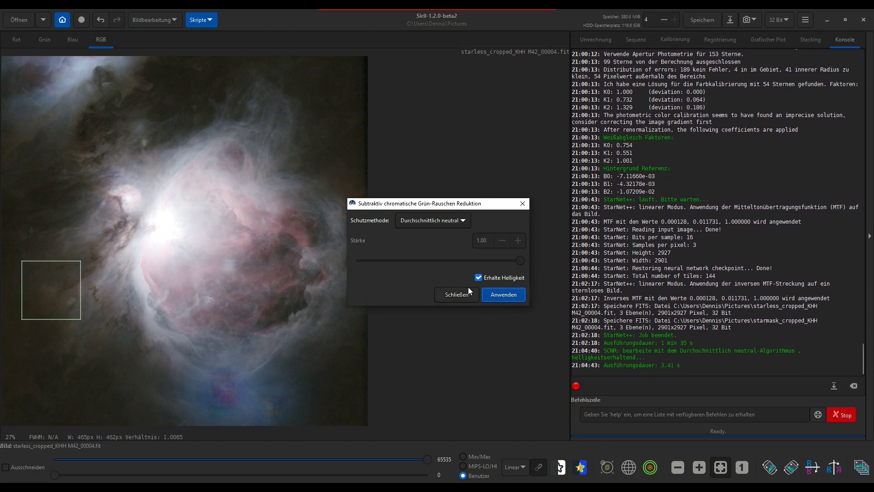
click(457, 294)
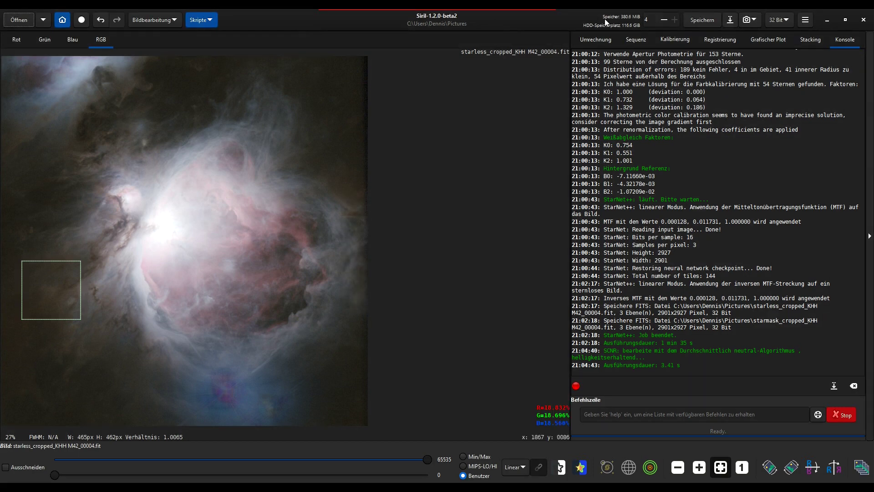
- Save the starless image as a 16-bit integer TIFF
click(729, 20)
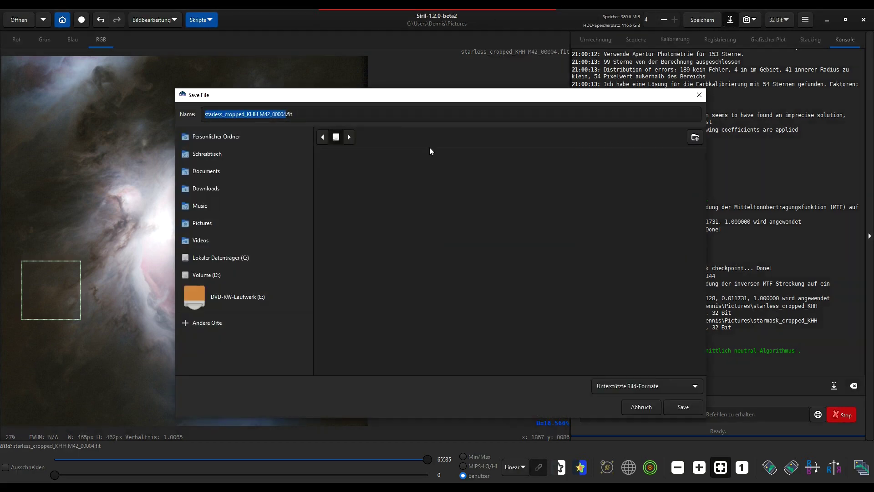
click(287, 113)
drag(288, 114, 363, 125)
text(tif)
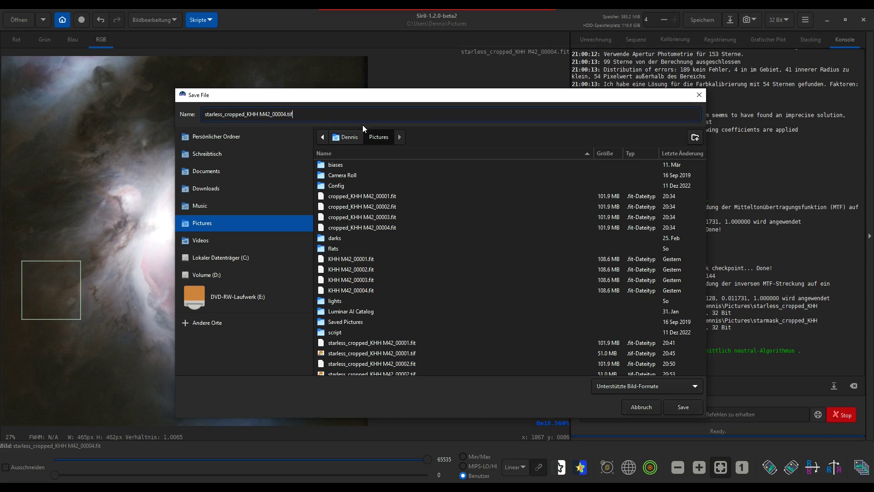
key(Return)
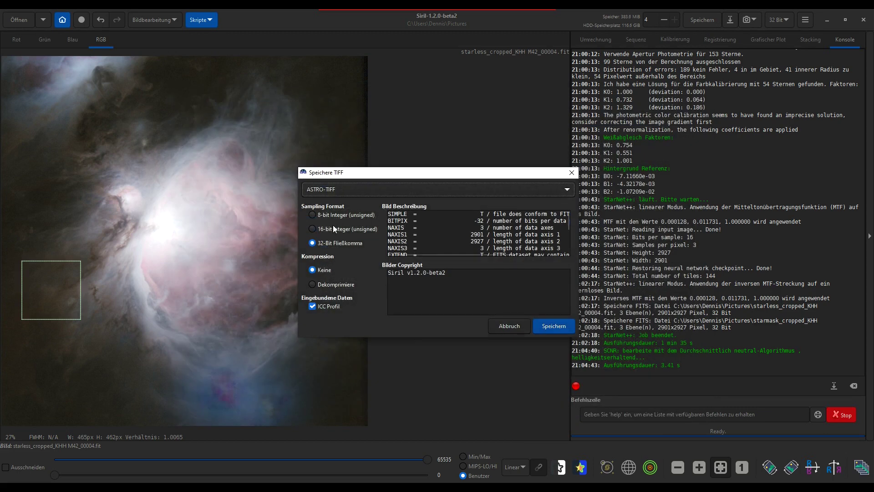
click(332, 228)
click(549, 328)
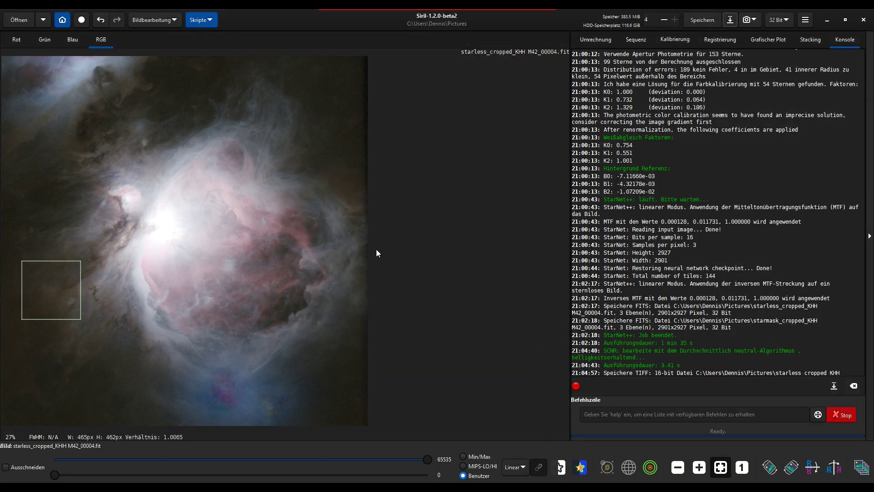
- Open the star mask file starmask_cropped_KHH M42_00001.fit
click(30, 20)
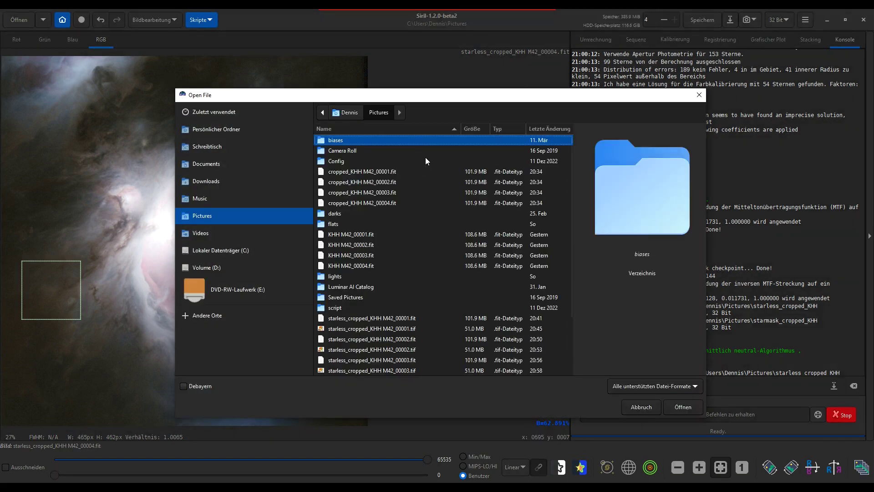
scroll(368, 282, down, 2)
scroll(367, 292, down, 3)
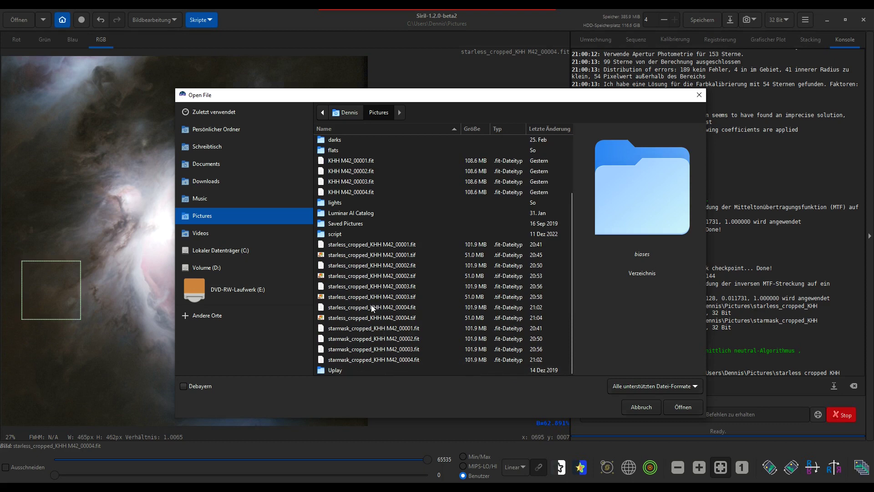
click(365, 333)
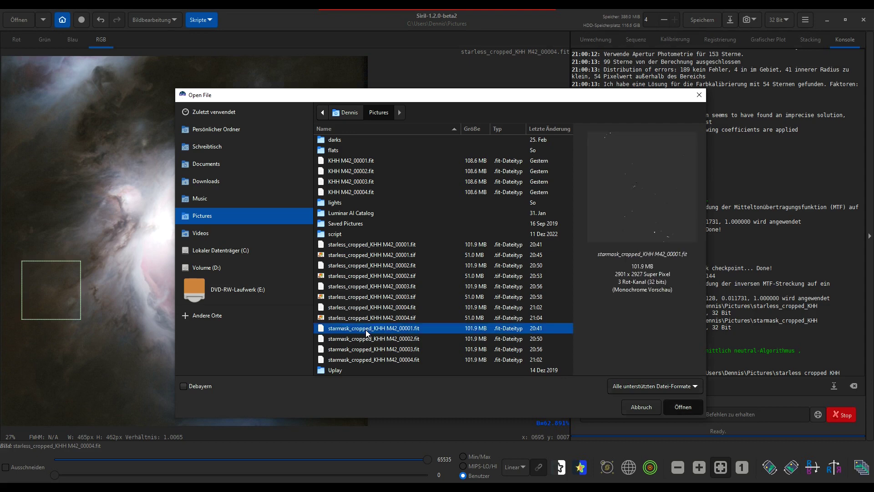
double_click(365, 329)
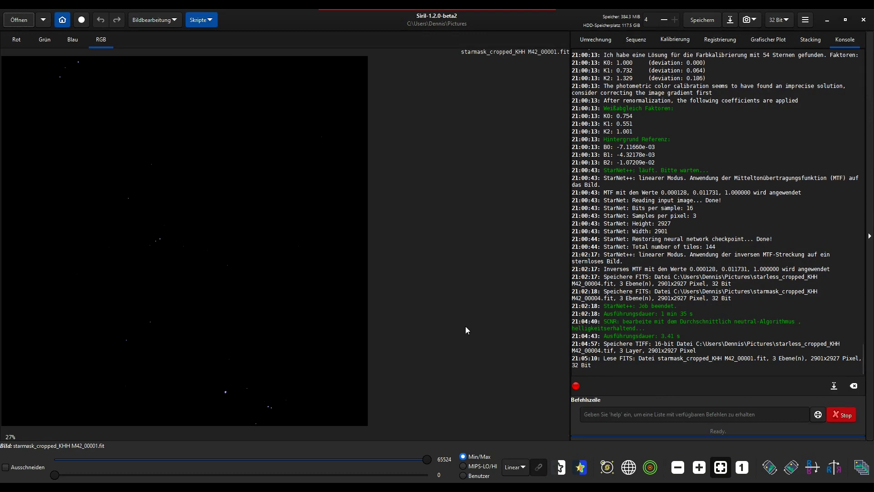
click(516, 467)
- Preview in Auto-Stretch, return to Linear, and apply an asinh stretch factor of 268.2
click(517, 428)
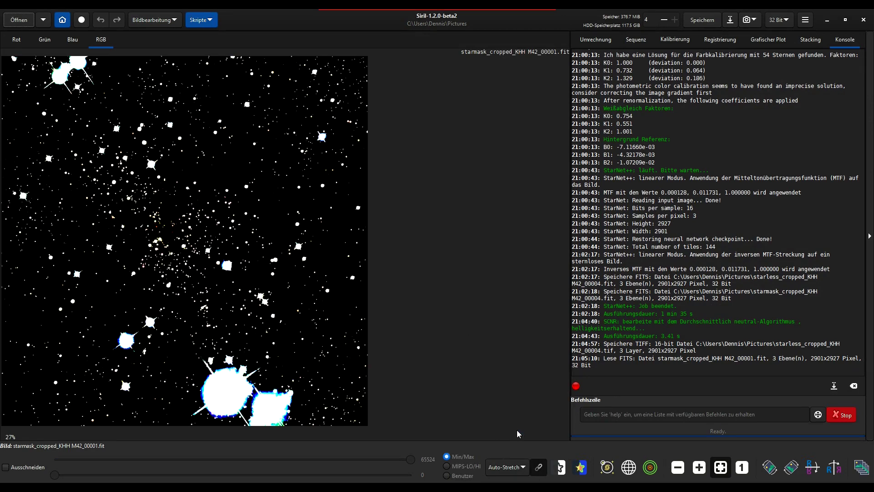
click(518, 467)
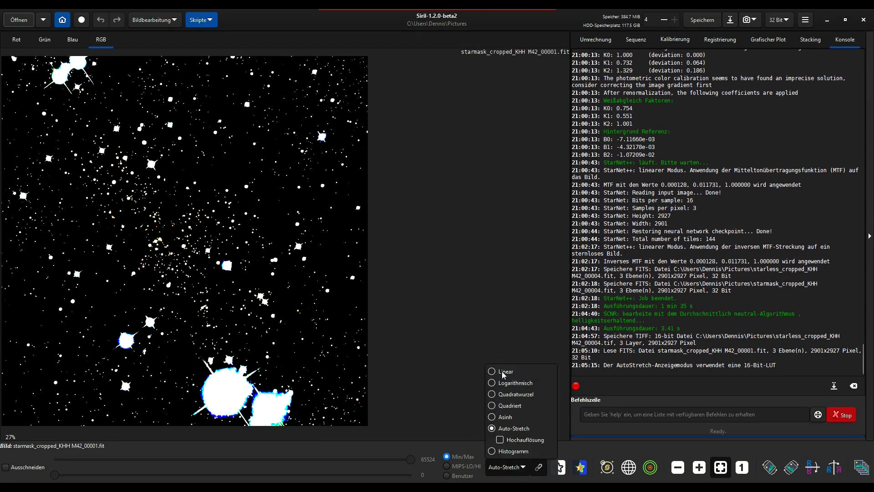
click(503, 371)
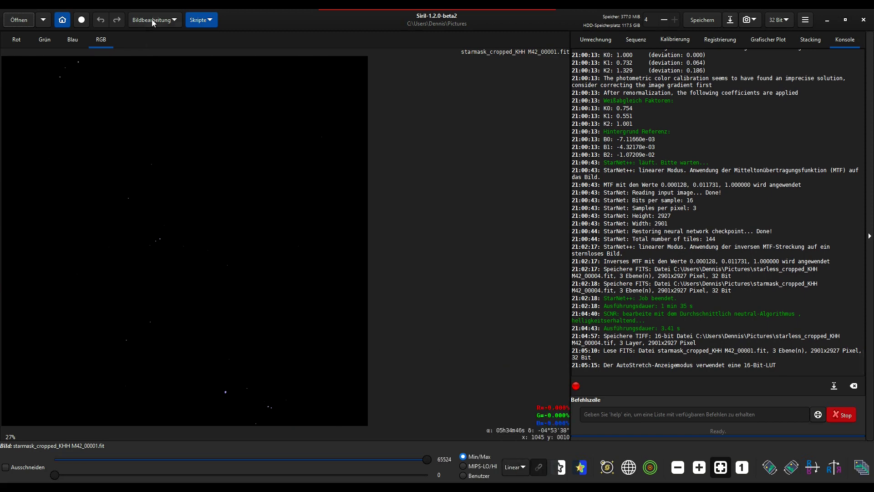
click(152, 20)
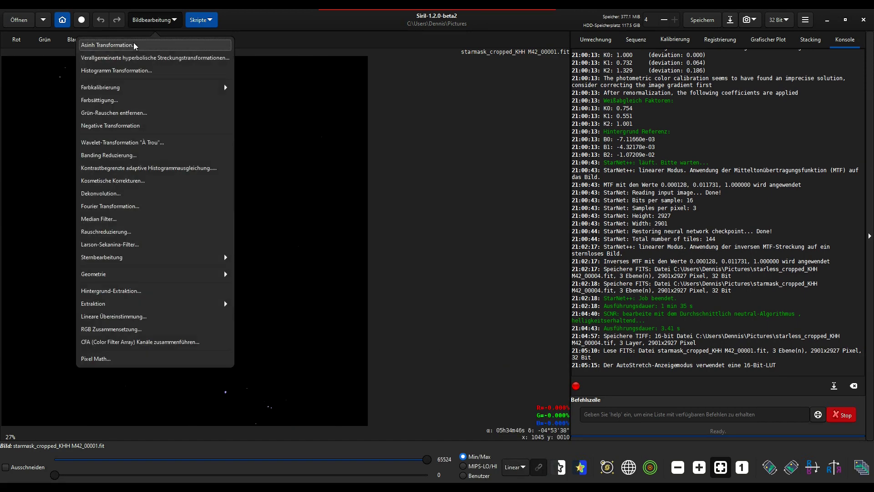
click(133, 45)
drag(359, 226, 413, 228)
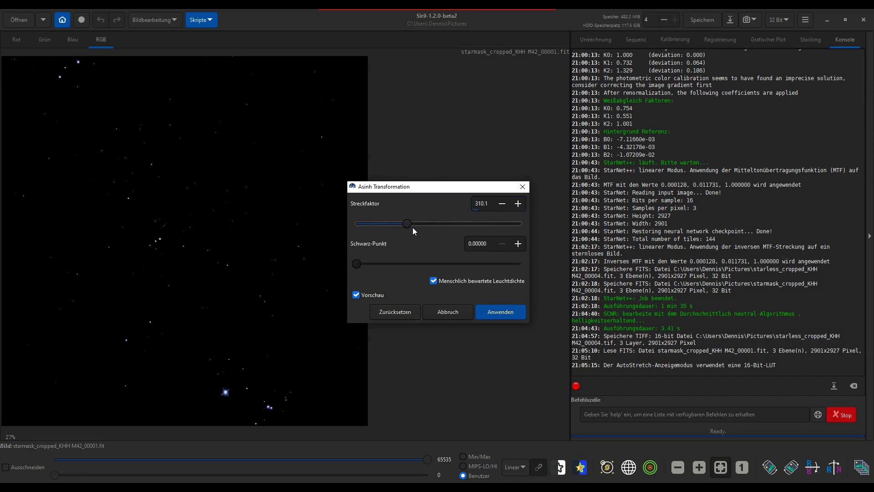
drag(433, 190, 564, 173)
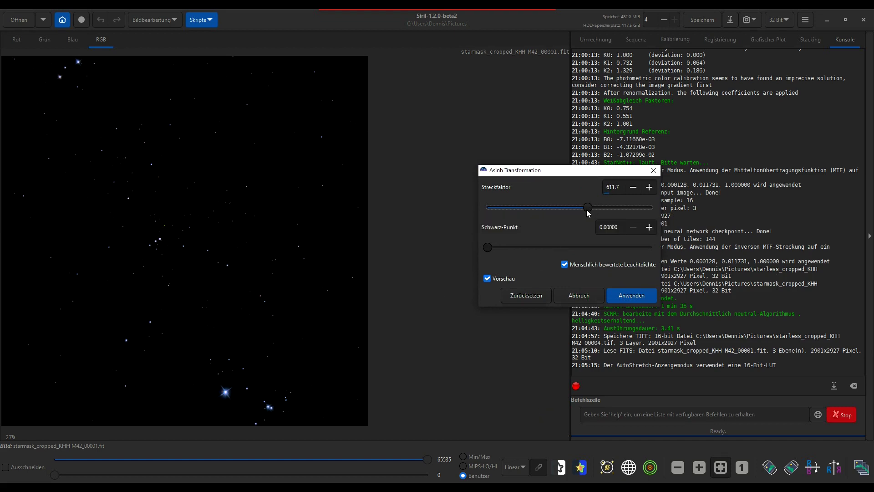
drag(588, 207, 531, 207)
click(631, 295)
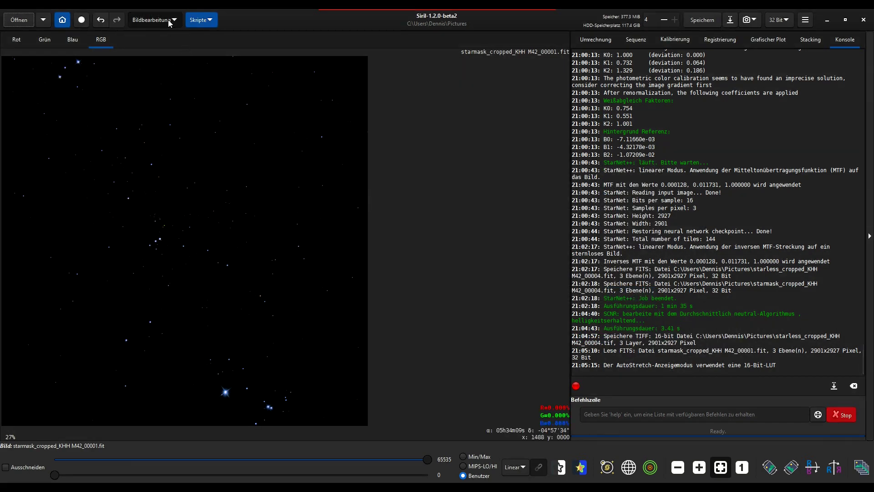
click(169, 22)
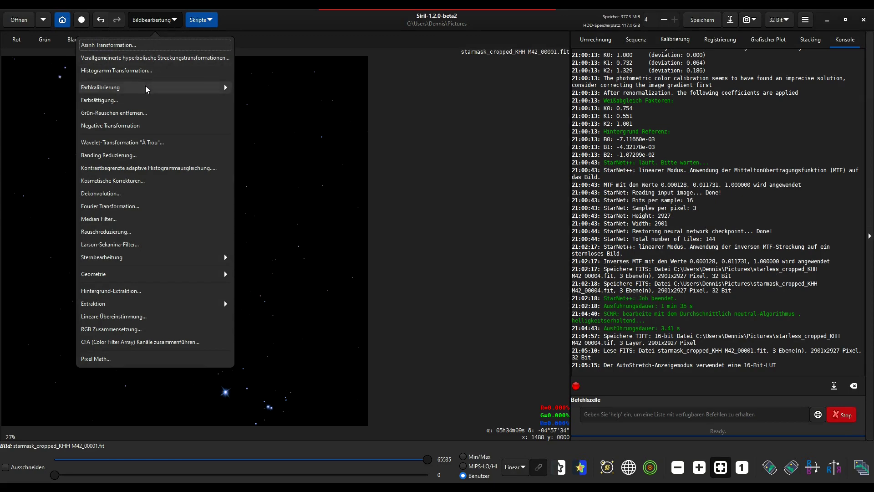
click(146, 58)
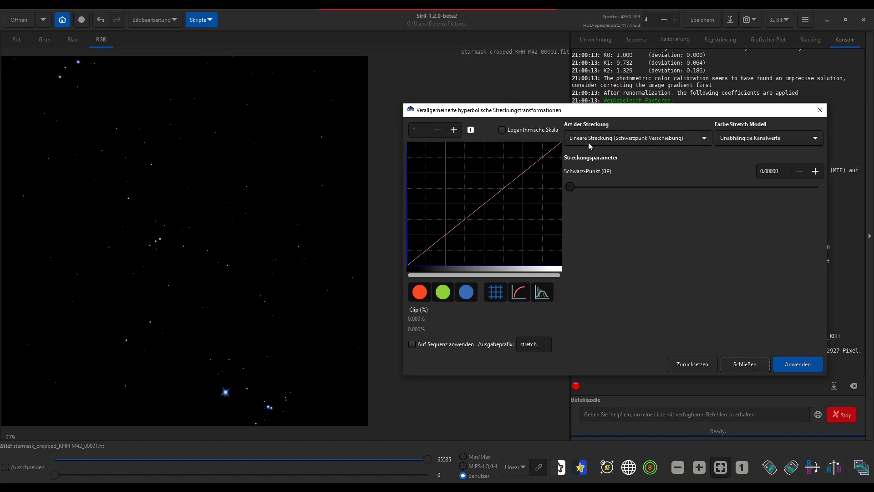
click(589, 138)
click(606, 114)
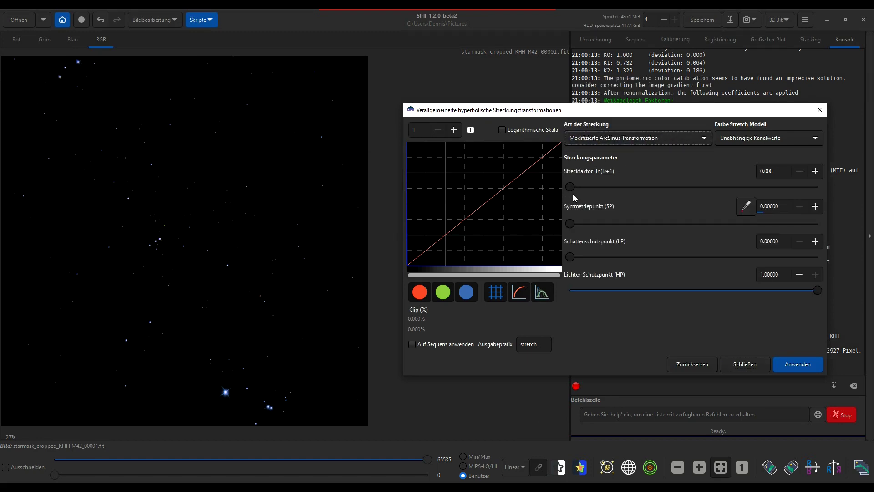
drag(573, 187, 664, 187)
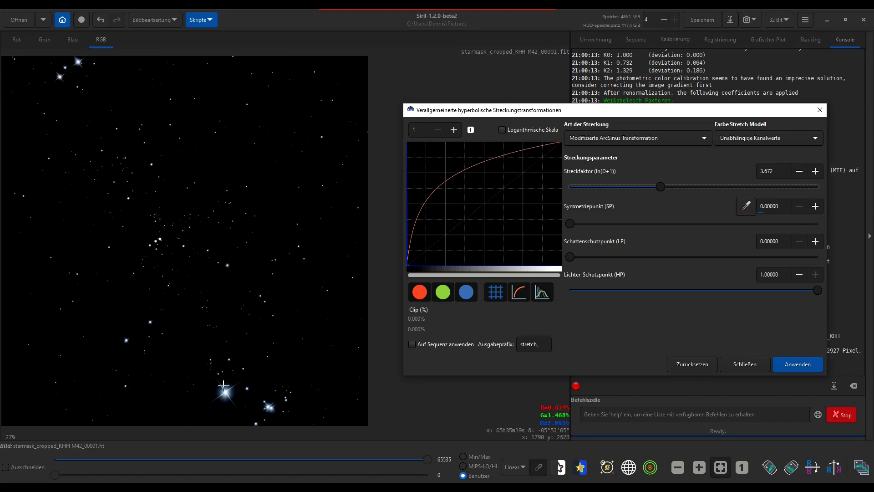
scroll(223, 404, up, 1)
scroll(222, 405, up, 3)
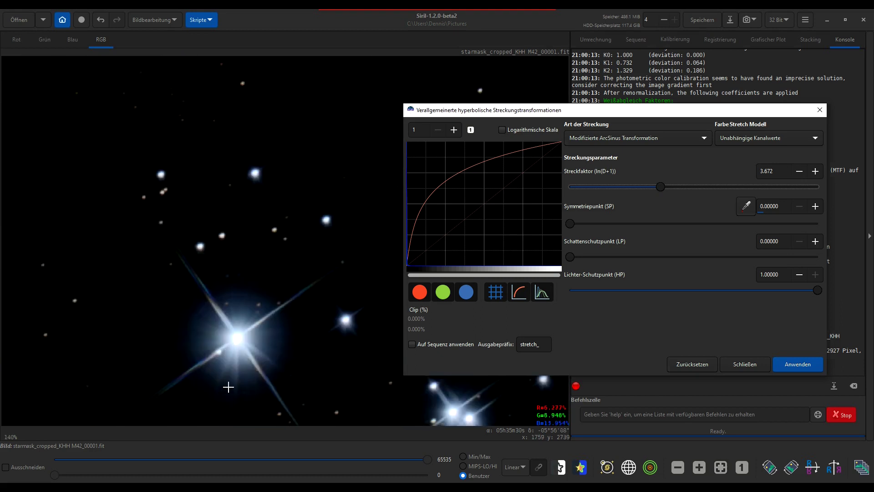
scroll(312, 375, down, 3)
scroll(312, 375, right, 3)
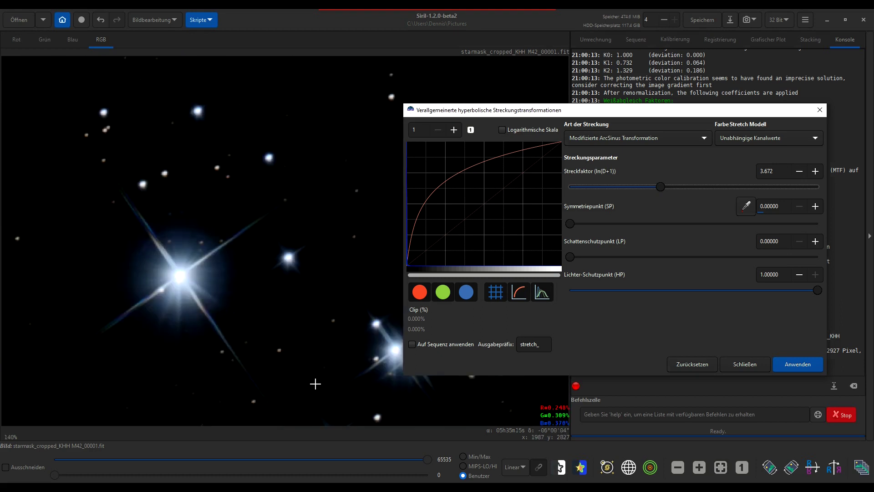
scroll(328, 373, down, 2)
scroll(296, 376, down, 2)
scroll(299, 376, down, 1)
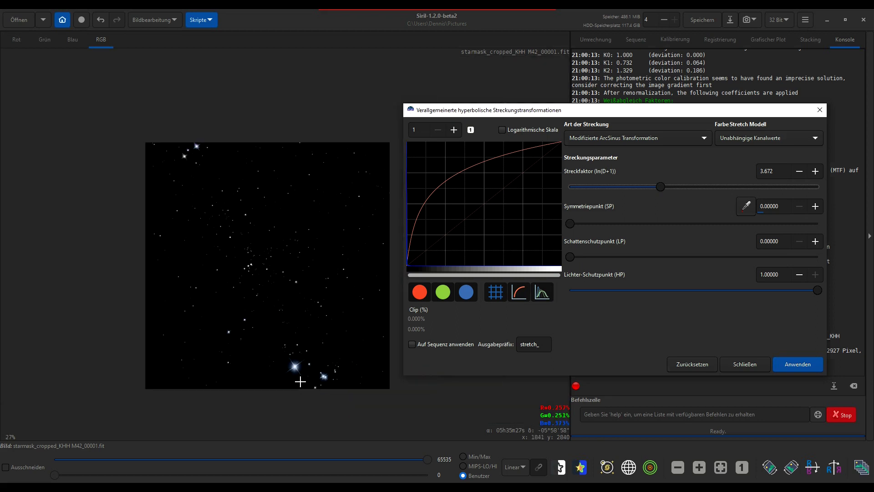
scroll(265, 271, up, 1)
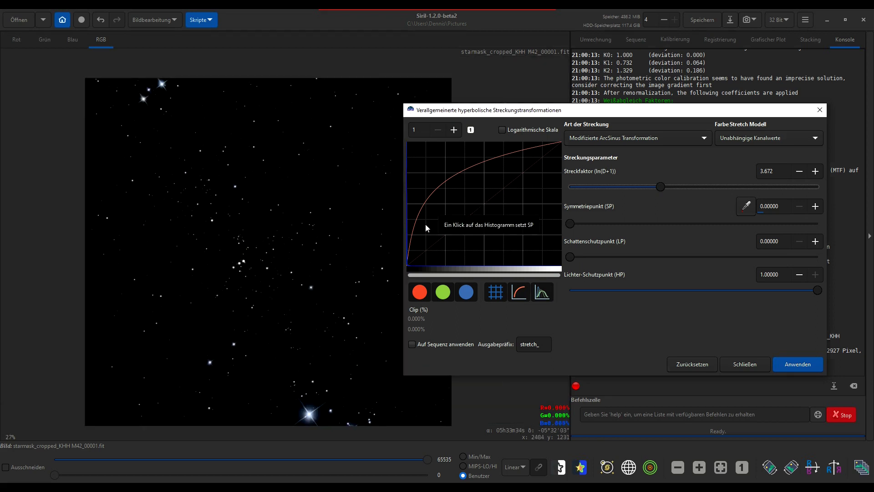
scroll(234, 238, up, 2)
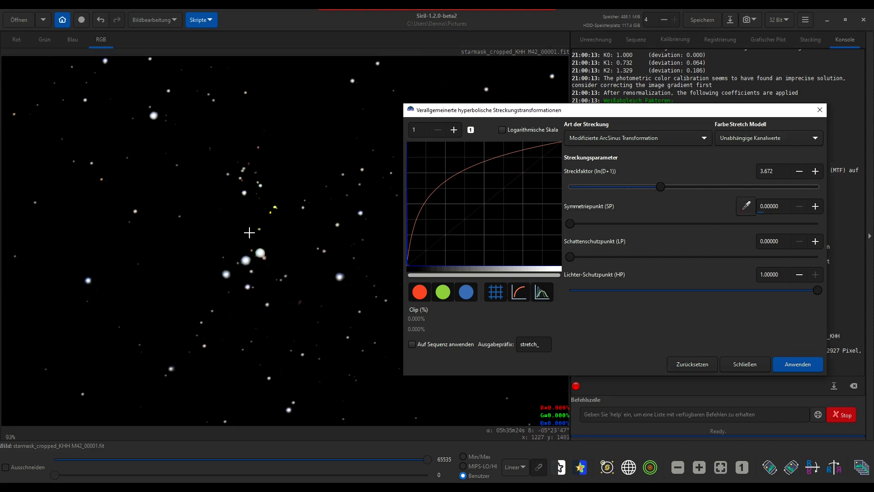
scroll(234, 238, up, 1)
scroll(245, 255, up, 2)
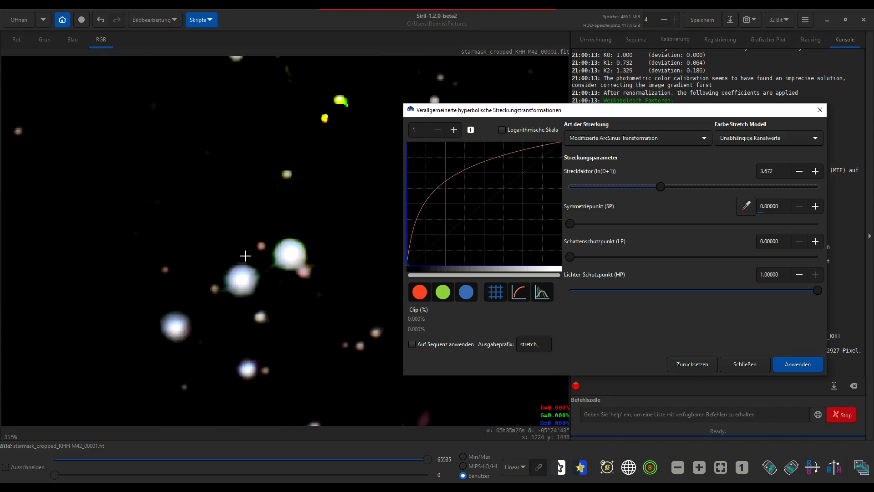
drag(268, 302, 279, 326)
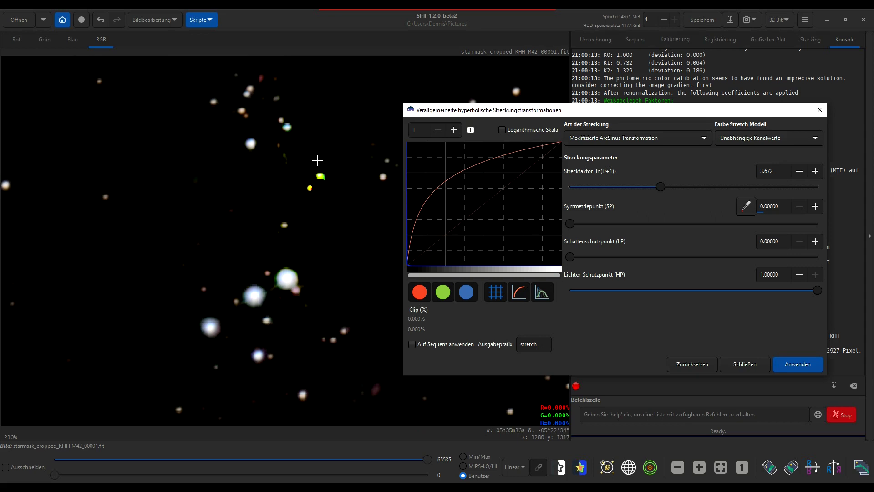
scroll(318, 166, up, 2)
scroll(303, 271, down, 2)
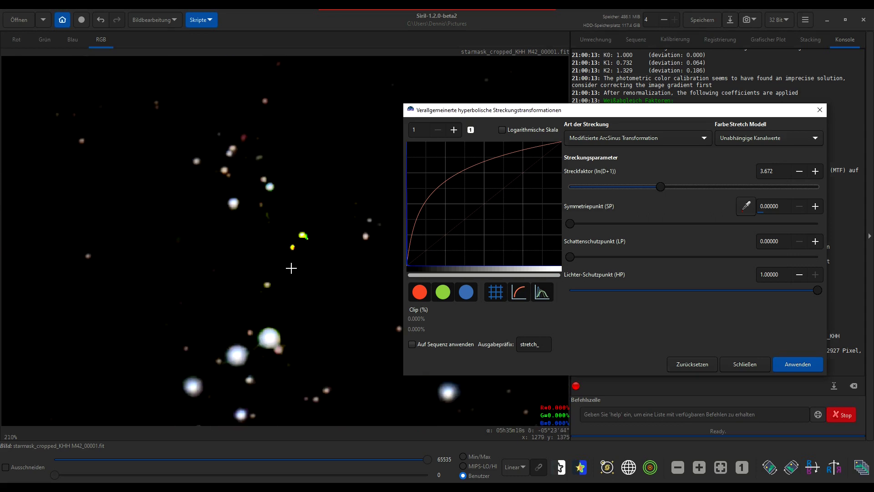
scroll(304, 265, down, 1)
drag(661, 186, 585, 197)
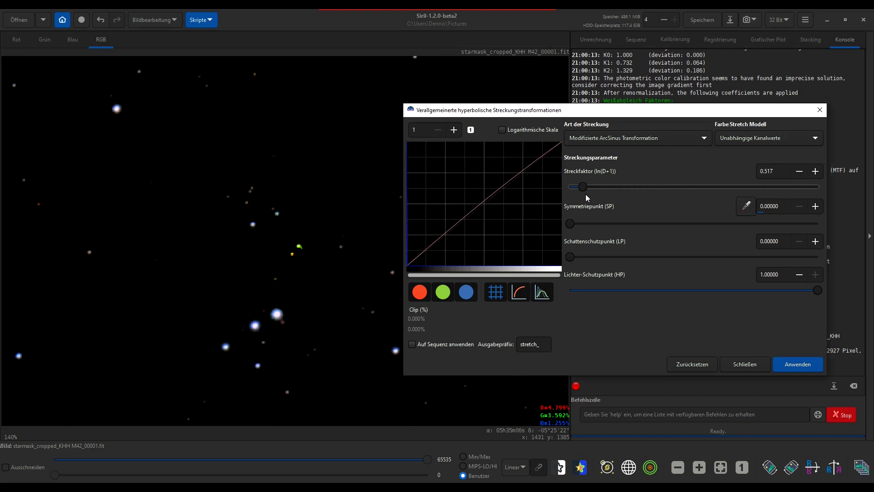
drag(584, 187, 591, 188)
scroll(242, 269, down, 4)
scroll(246, 235, down, 1)
scroll(246, 235, up, 1)
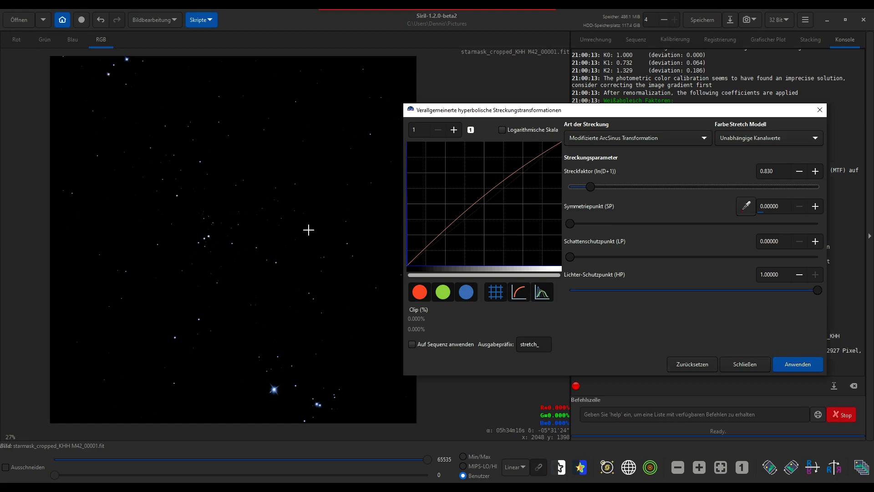
drag(590, 188, 625, 186)
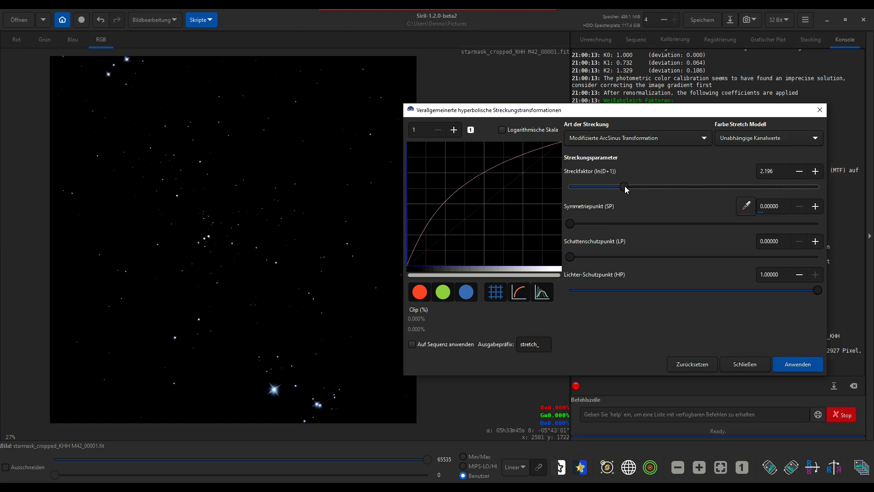
drag(624, 187, 636, 187)
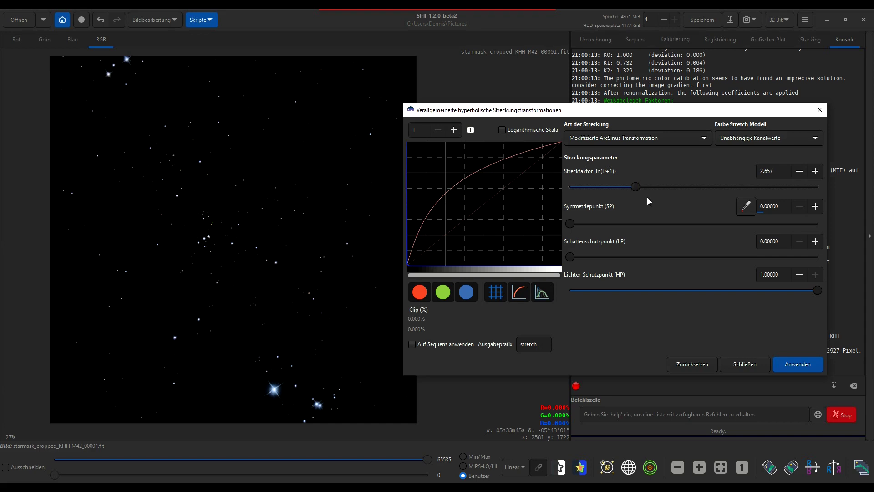
click(788, 367)
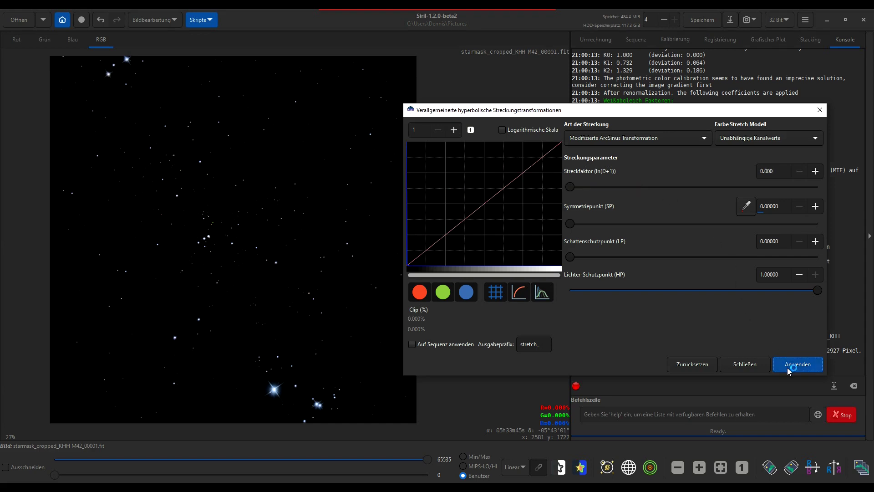
click(752, 365)
click(706, 20)
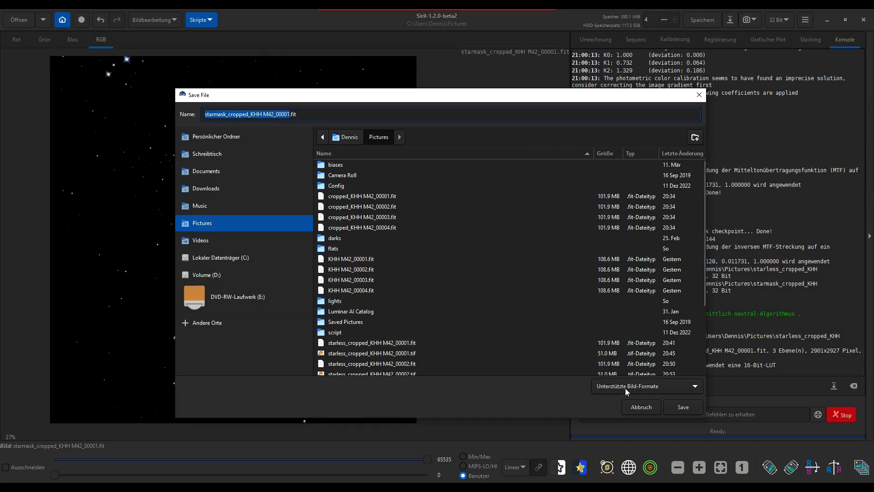
- Boost the star mask's colour saturation with strength 0.44
click(639, 406)
click(154, 21)
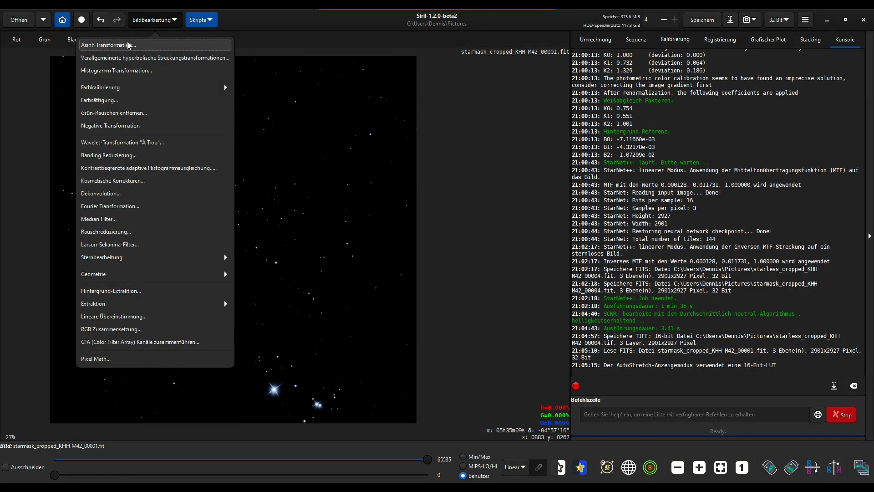
click(117, 101)
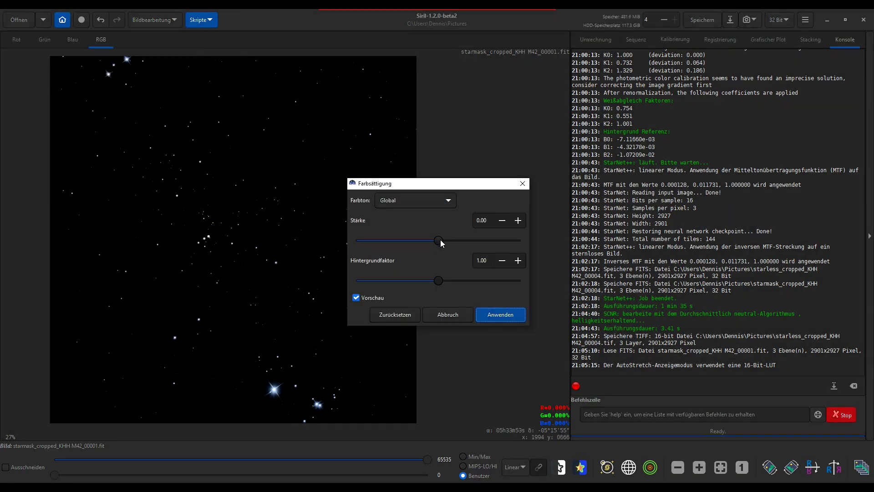
drag(438, 239, 474, 240)
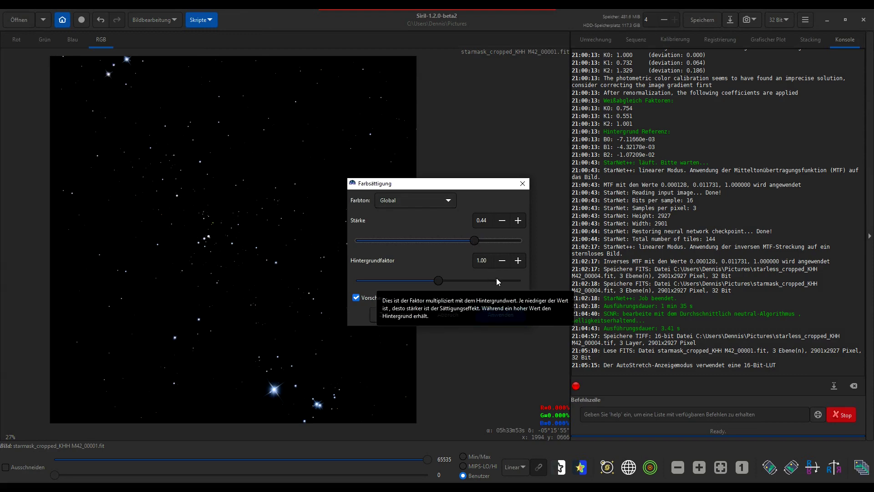
click(501, 314)
- Save the saturated star mask as a 16-bit integer TIFF
click(728, 21)
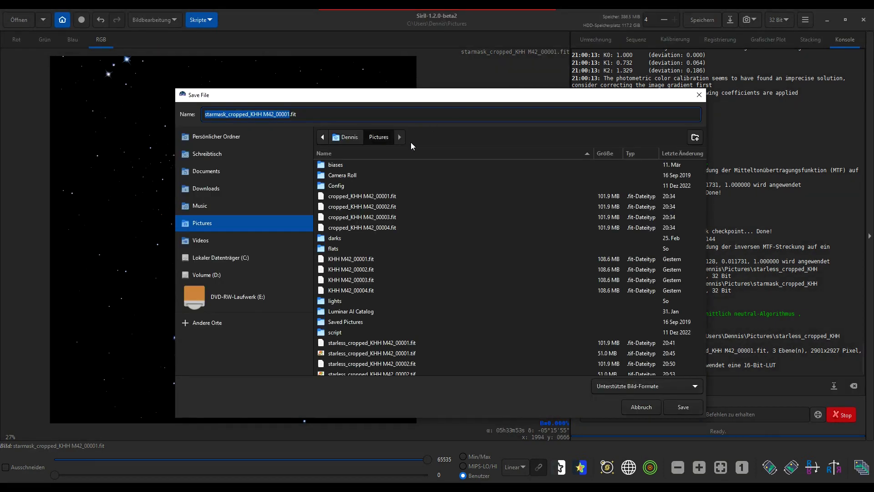
click(291, 114)
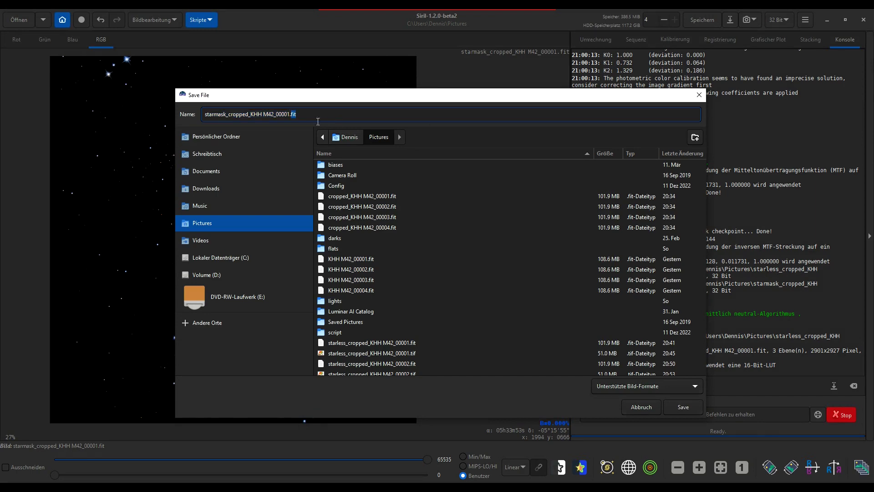
text(tif)
key(Return)
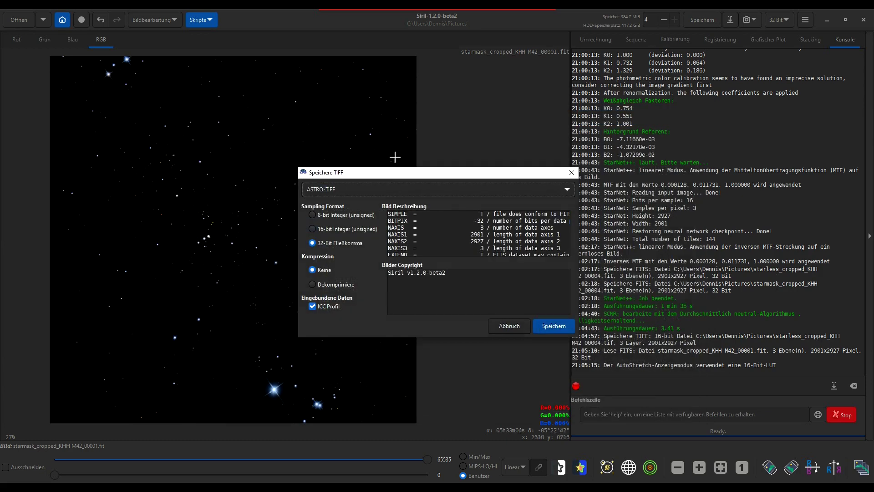
click(349, 231)
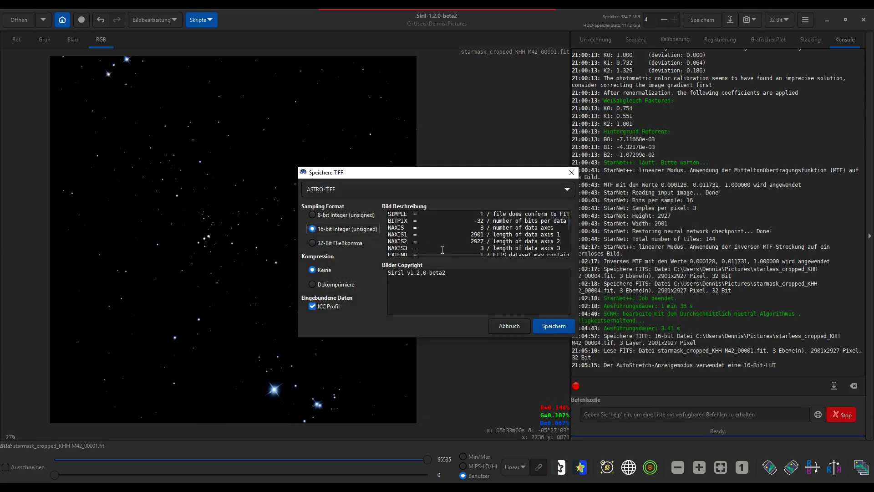
click(554, 326)
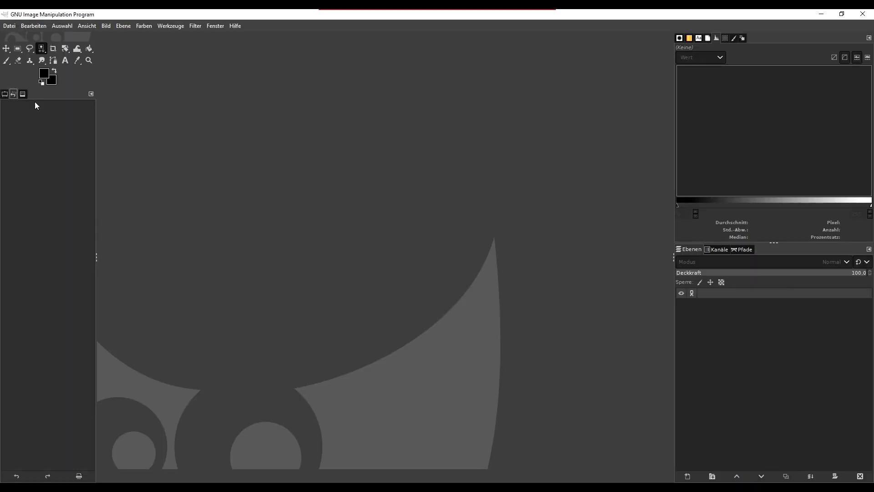
- Start GIMP's Open as Layers and scroll down to the cropped TIFF files
click(10, 28)
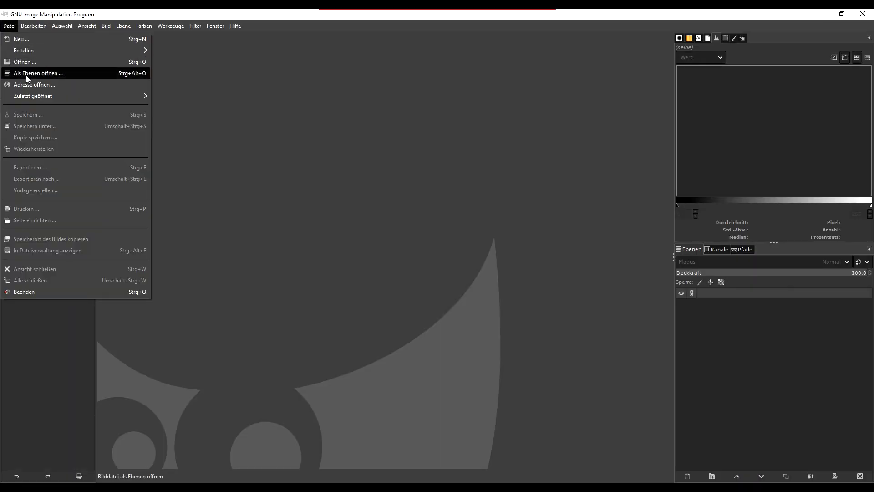
click(38, 73)
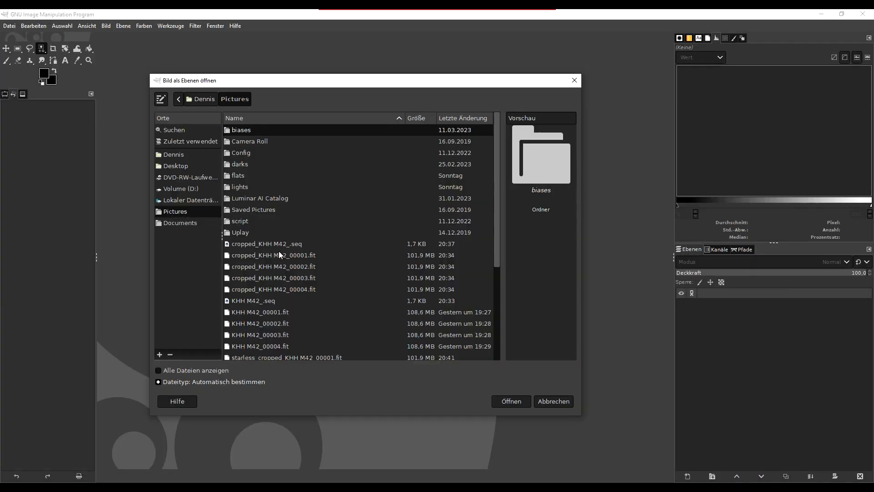
scroll(280, 254, down, 2)
scroll(280, 254, down, 2)
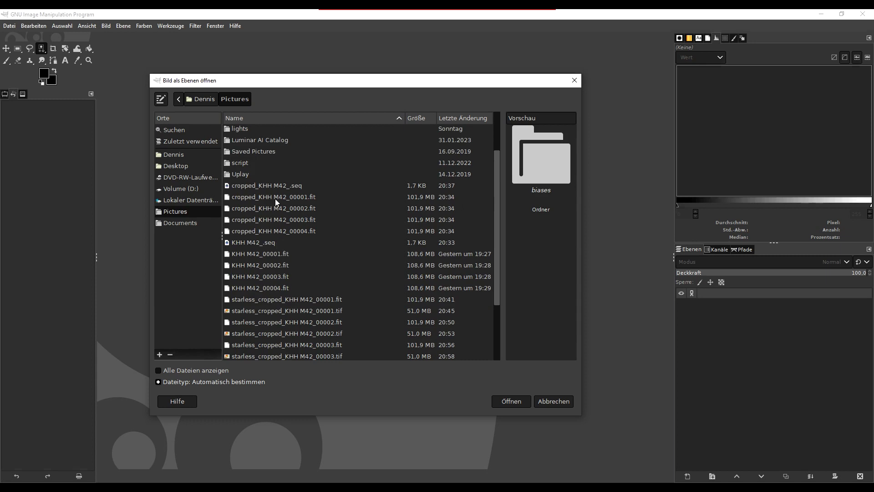
scroll(275, 200, down, 2)
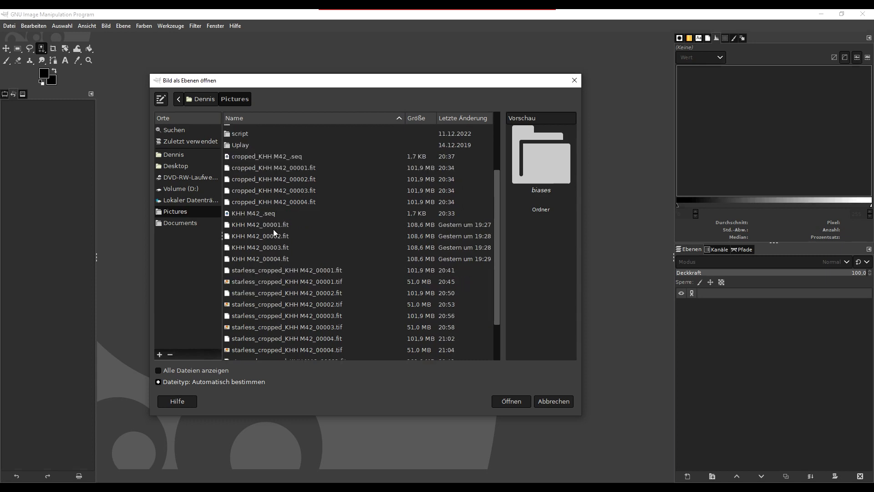
scroll(274, 231, down, 1)
scroll(276, 247, down, 1)
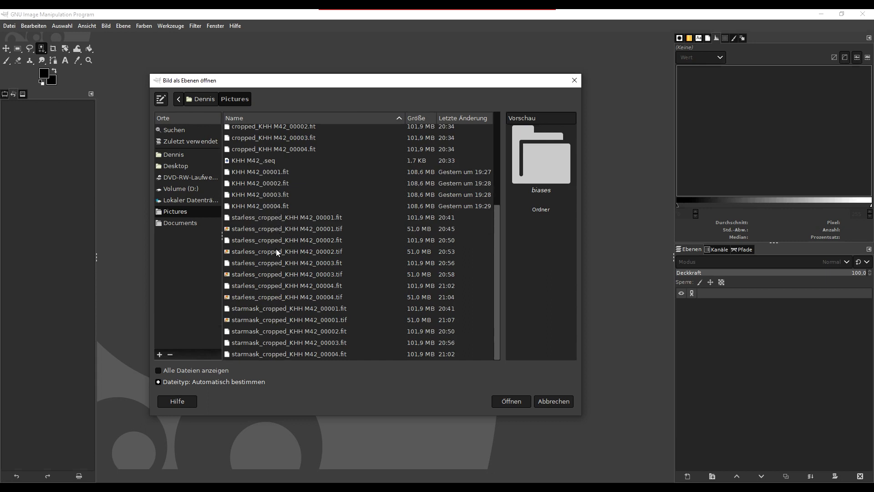
- Select the four starless_cropped TIFFs plus the starmask 00001 TIFF and open them as layers
click(280, 230)
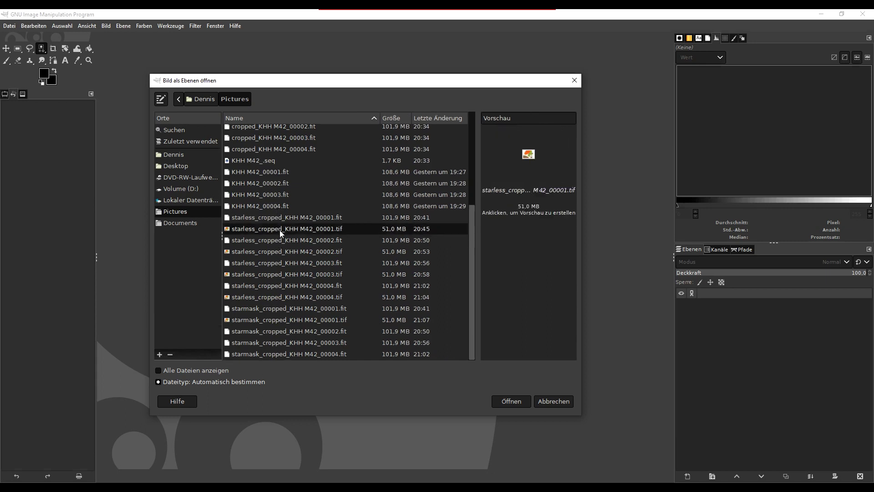
ctrl+click(287, 250)
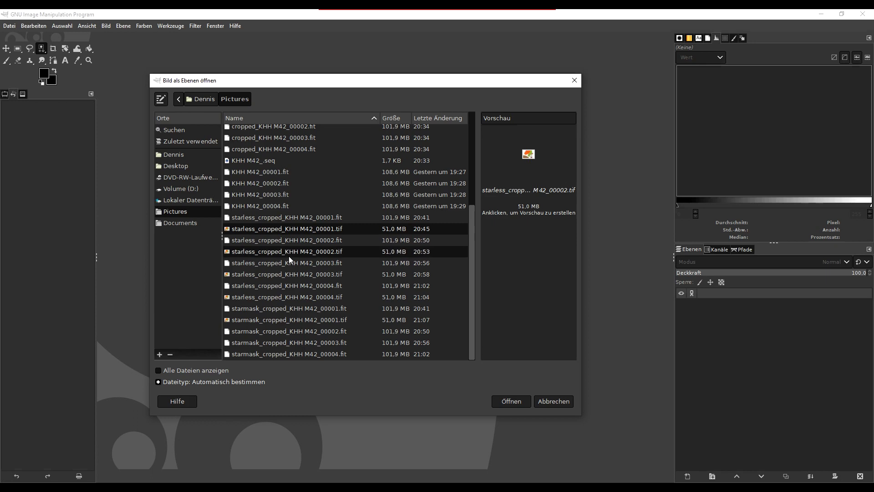
ctrl+click(294, 275)
ctrl+click(299, 298)
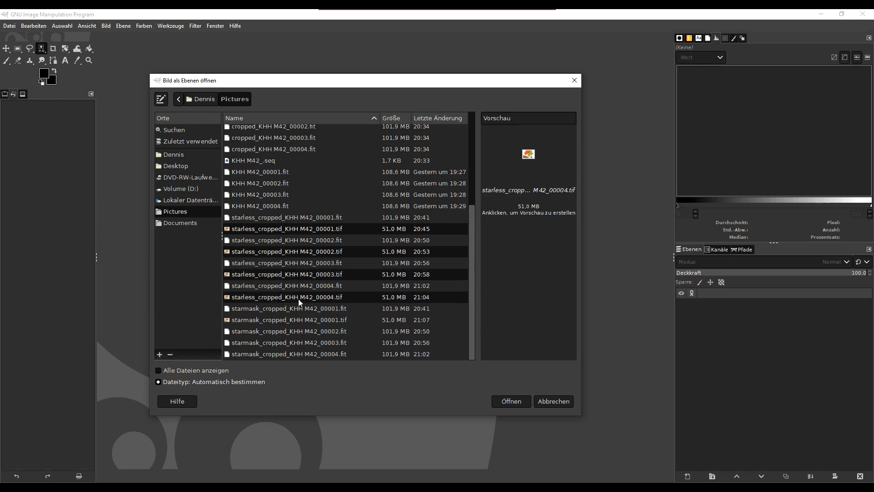
ctrl+click(300, 321)
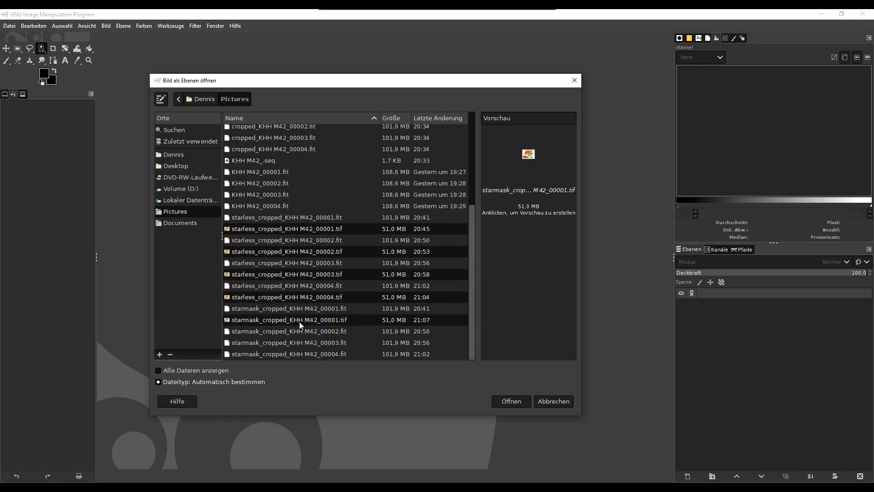
click(511, 401)
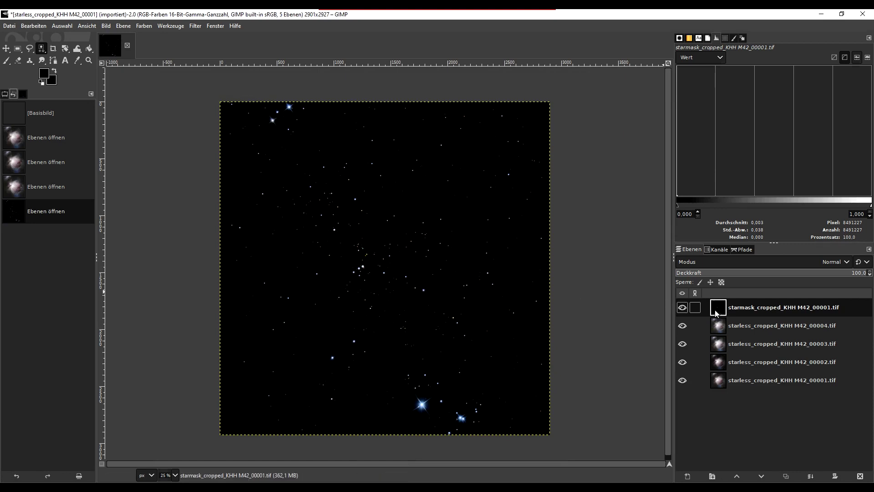
- Set the star mask layer to Bildschirm (Screen) mode, toggling it to compare
click(744, 261)
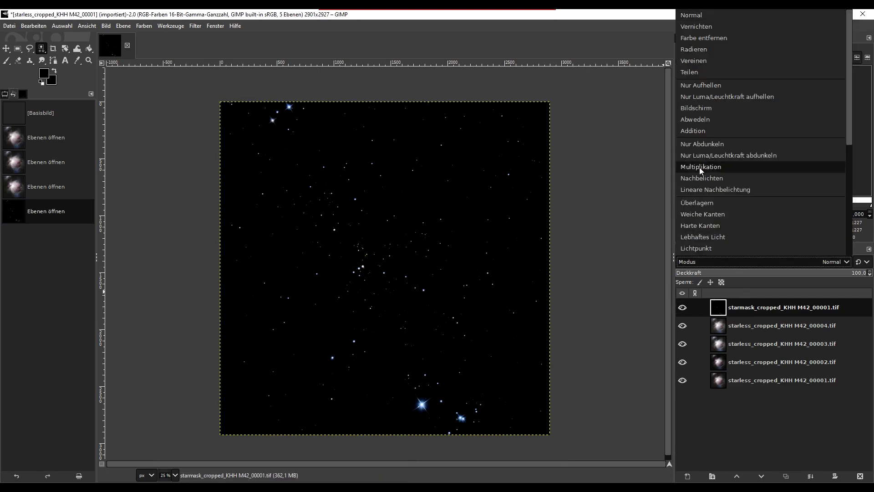
click(700, 108)
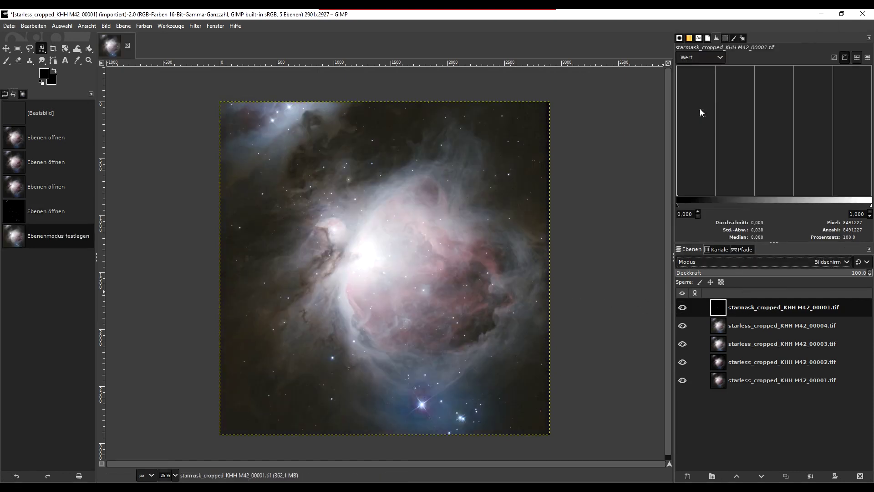
click(683, 308)
click(684, 309)
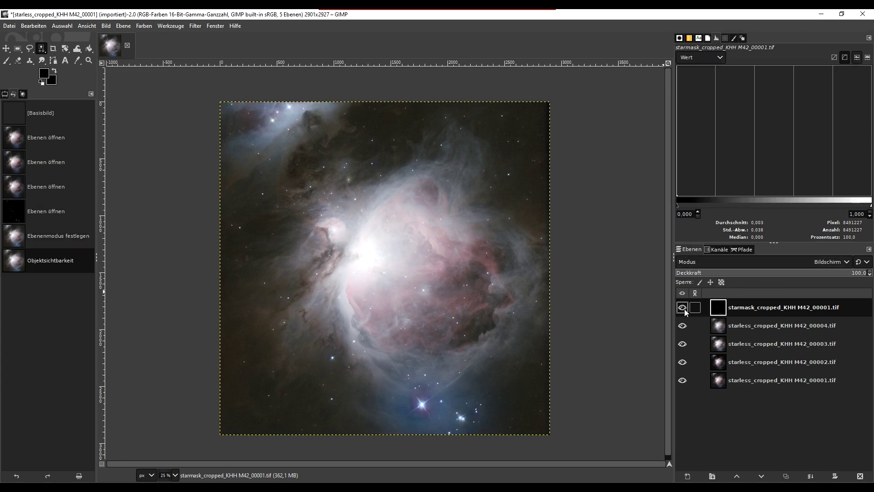
click(682, 309)
click(683, 308)
- Hide starless layers 00004, 00003 and 00002, and select layer 00001
click(682, 325)
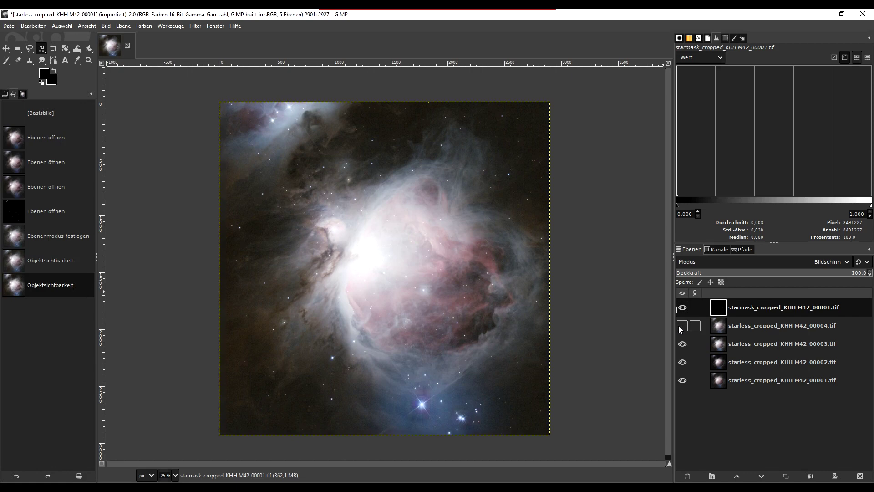
click(682, 344)
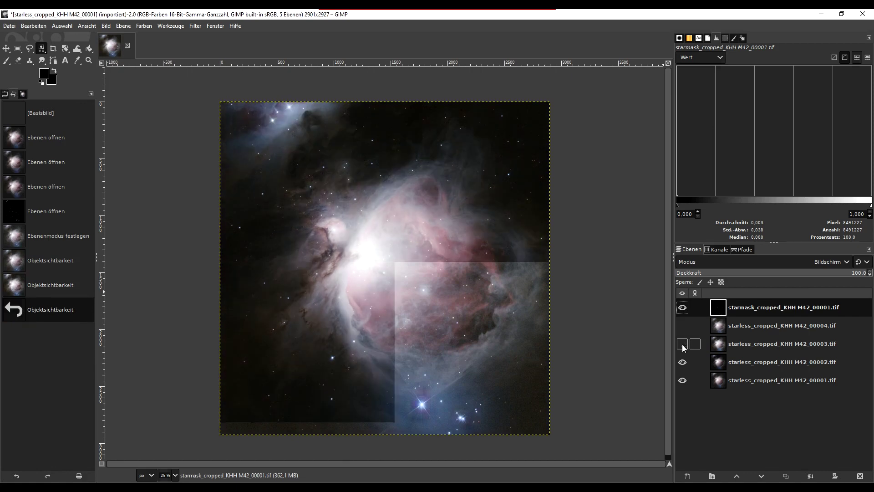
click(682, 362)
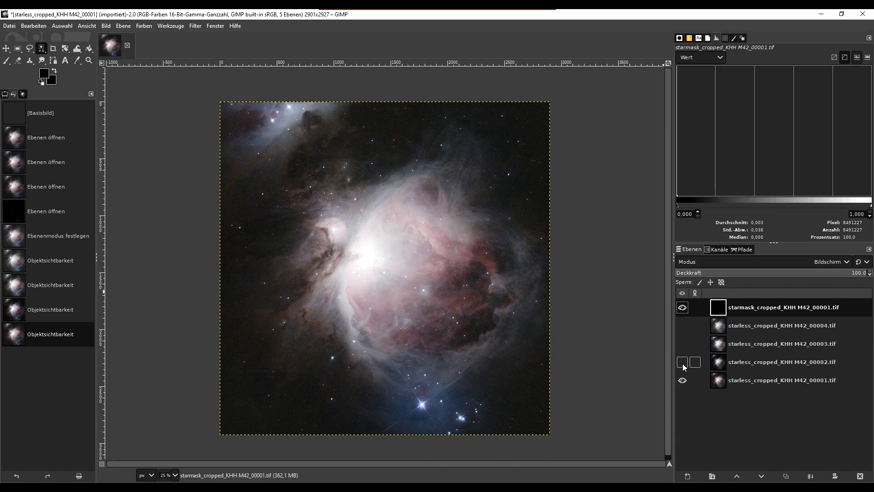
click(719, 383)
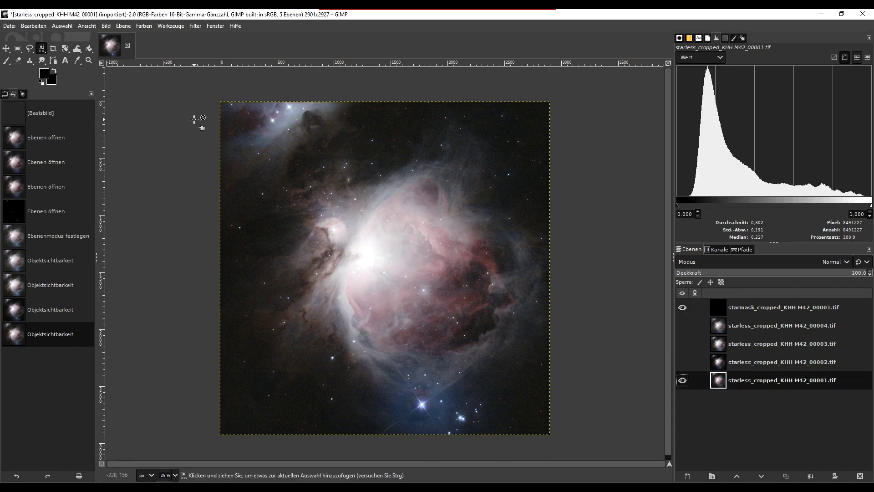
- Open Curves on starless 00001, add an upper control point, and zoom into the core
click(144, 26)
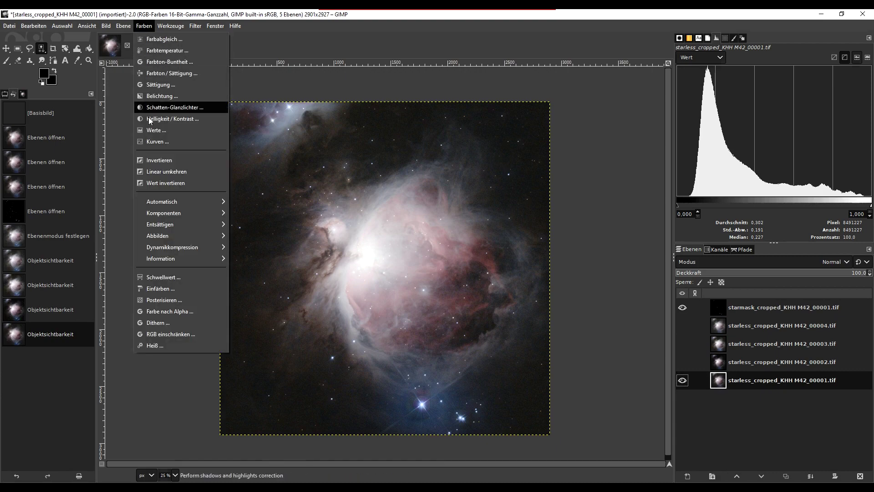
click(152, 137)
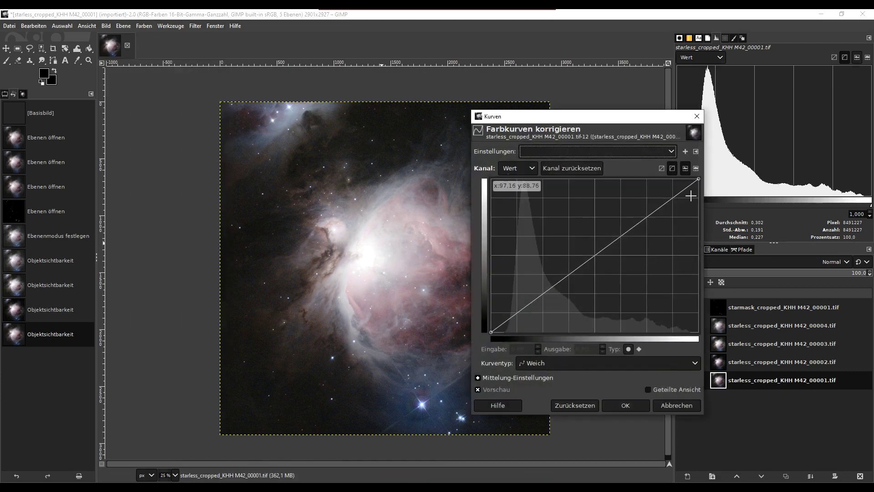
click(685, 198)
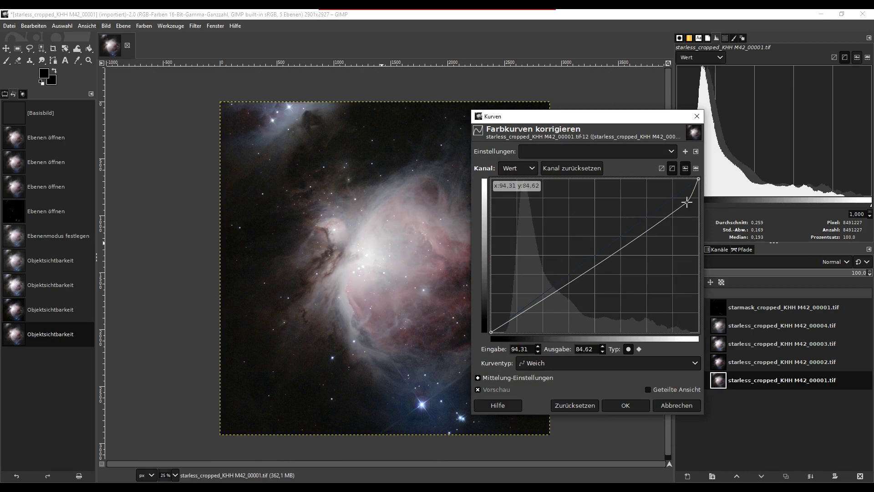
drag(687, 202, 688, 207)
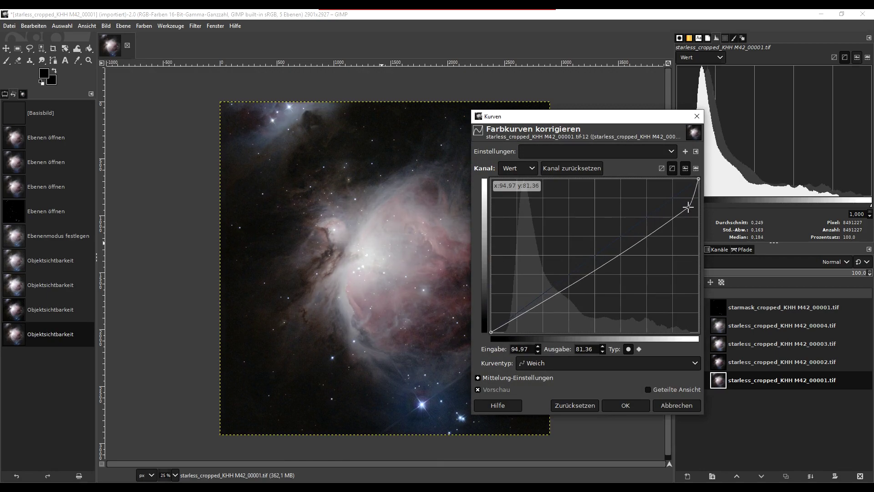
key(1)
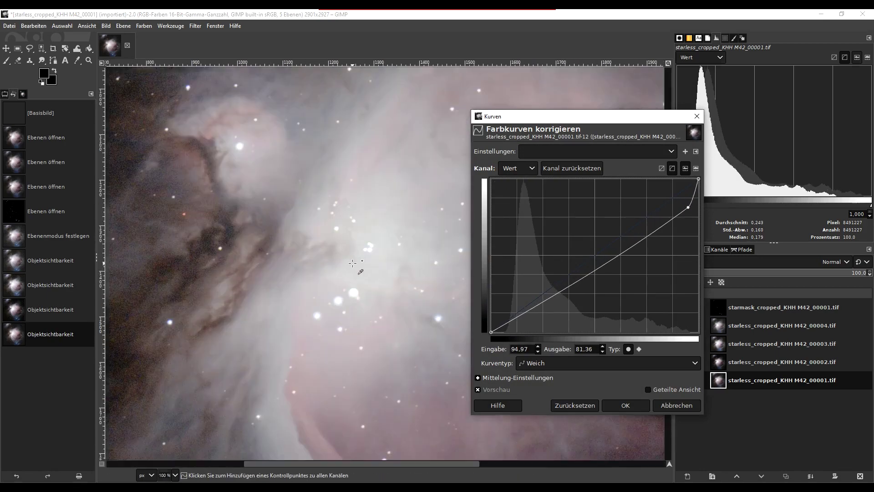
key(plus)
- Fine-tune the upper curve point down to about 90.8→68.3 to tame the core
drag(688, 211, 690, 219)
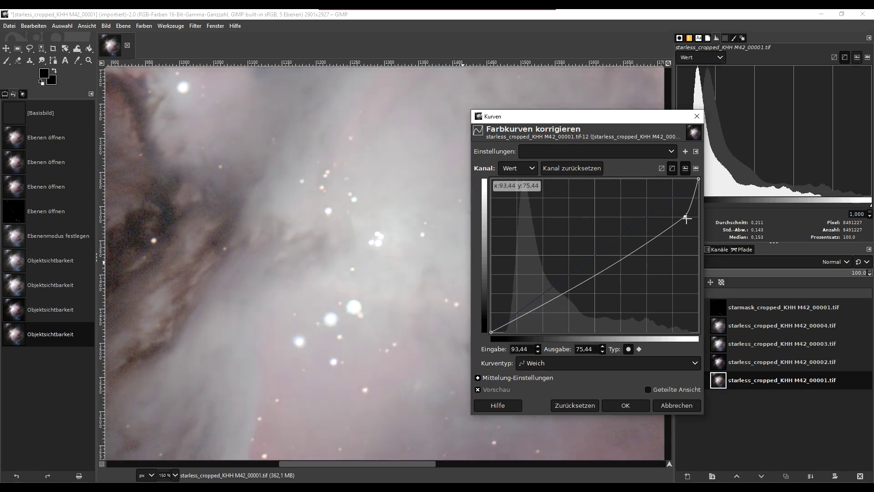
drag(690, 219, 679, 225)
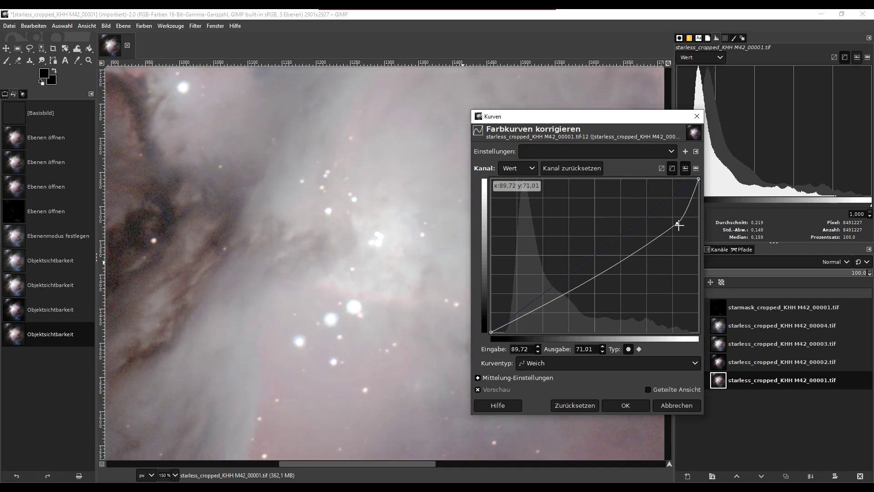
mouse_move(679, 225)
mouse_down()
mouse_move(668, 232)
mouse_move(674, 222)
mouse_up()
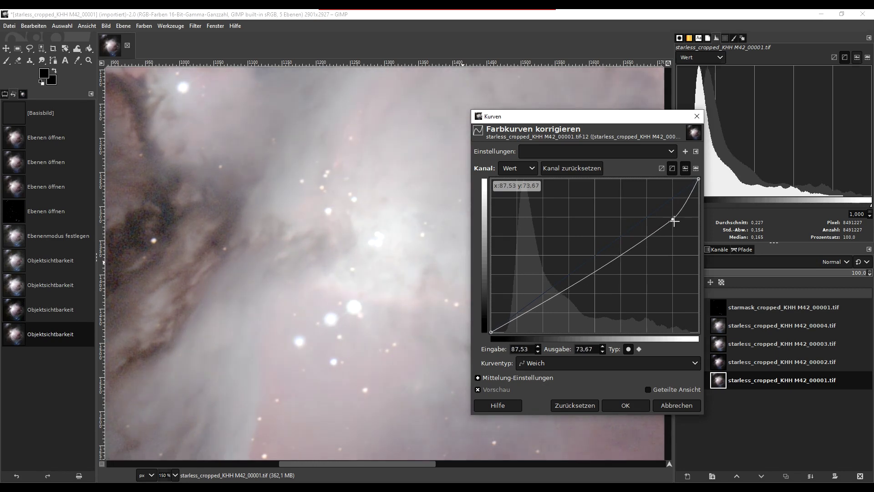
drag(674, 221, 675, 225)
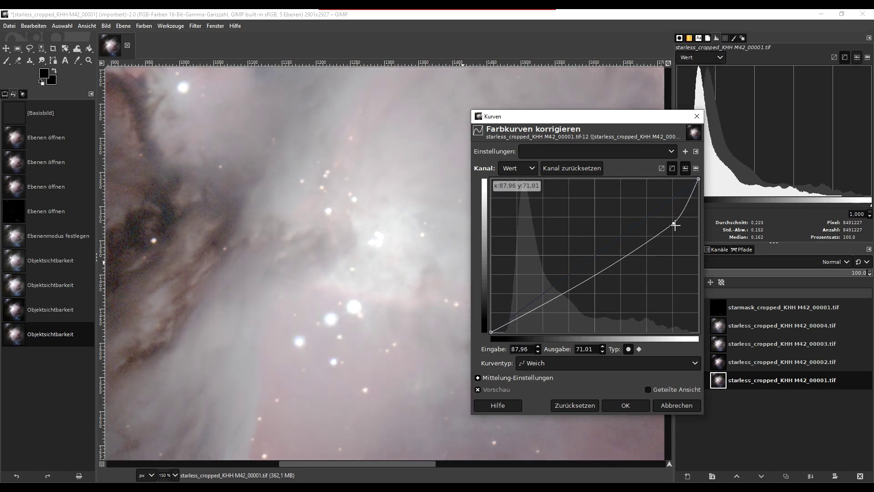
drag(675, 225, 672, 225)
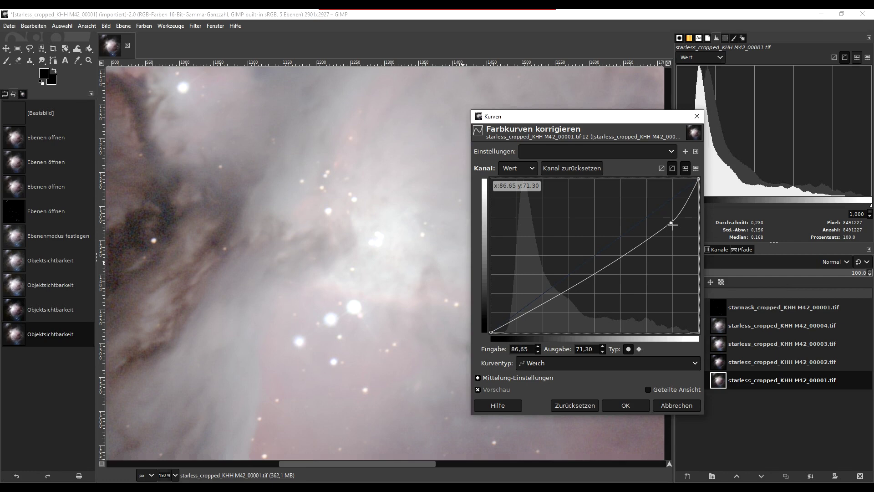
drag(672, 225, 670, 214)
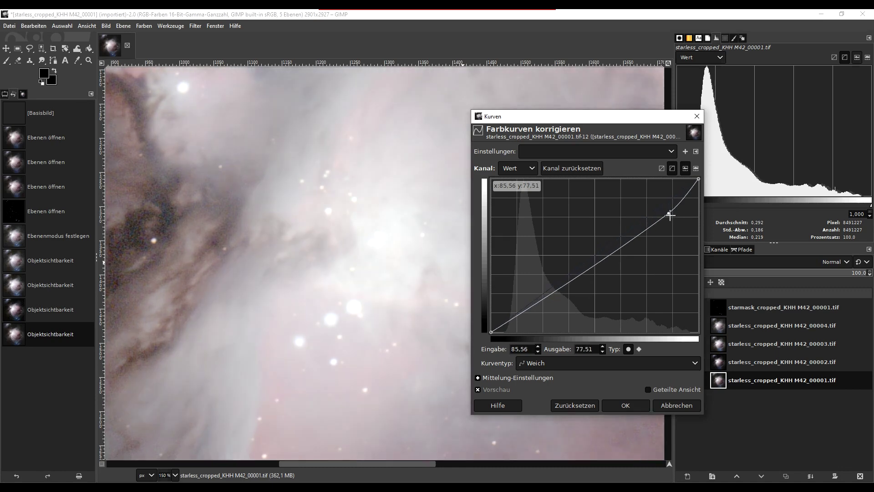
drag(670, 214, 681, 229)
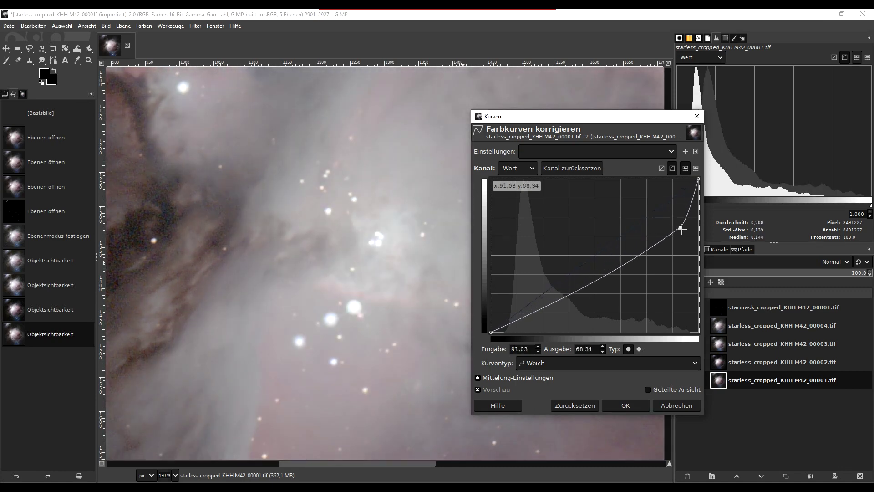
drag(682, 230, 681, 229)
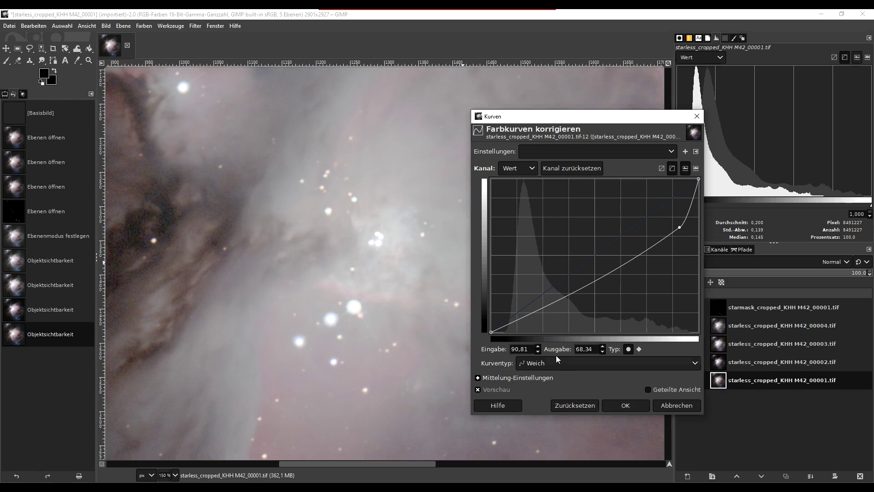
- Add a shadow point near 24→13.9 to darken the shadows, then apply the Curves
click(537, 307)
drag(537, 307, 541, 314)
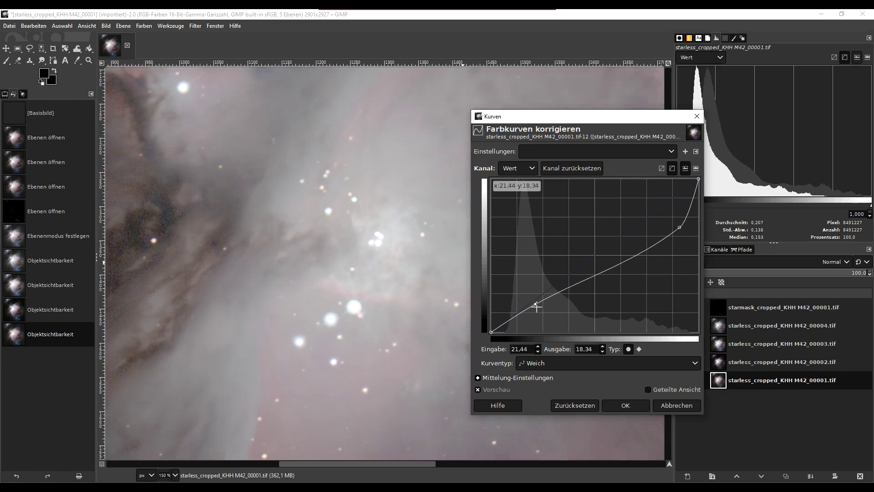
drag(541, 314, 541, 310)
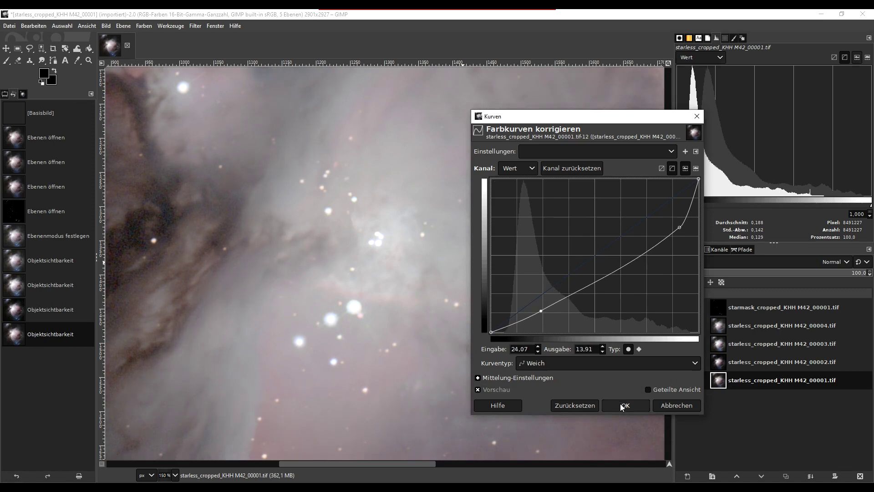
click(624, 406)
- Turn on the 00004, 00002 and 00003 stack layers above 00001
scroll(429, 270, down, 2)
scroll(429, 270, down, 1)
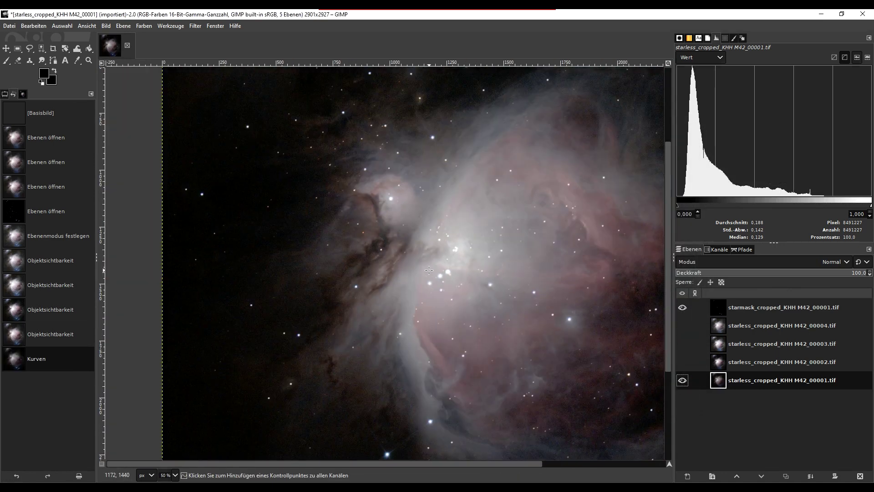
click(718, 329)
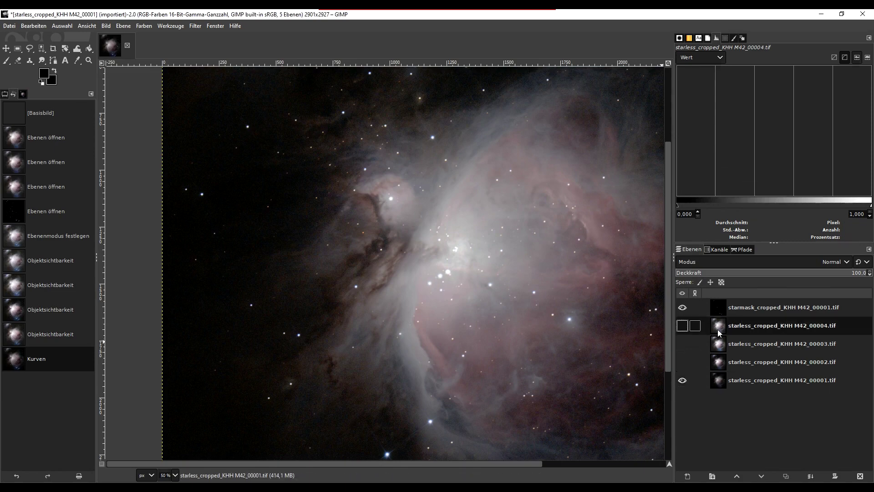
click(682, 326)
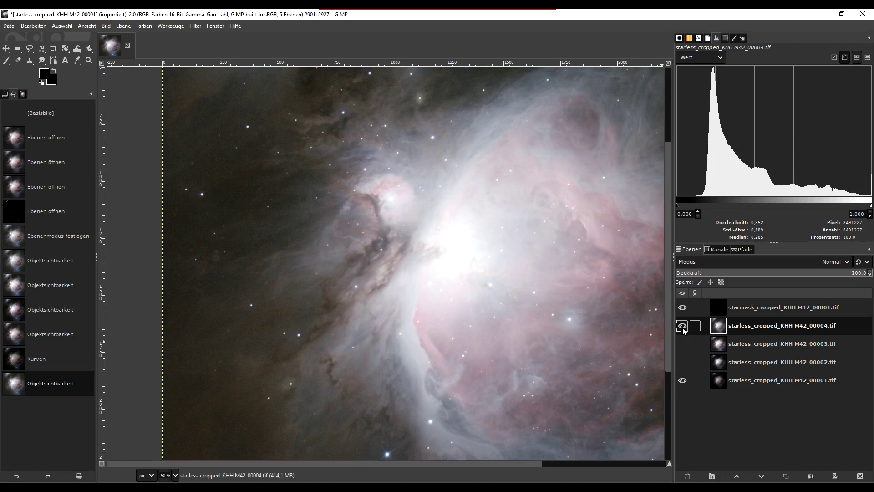
click(717, 362)
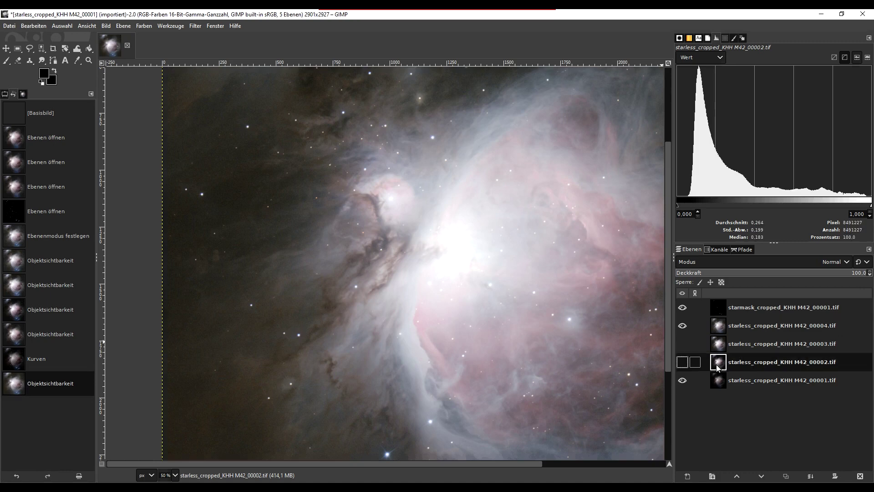
click(682, 364)
click(682, 345)
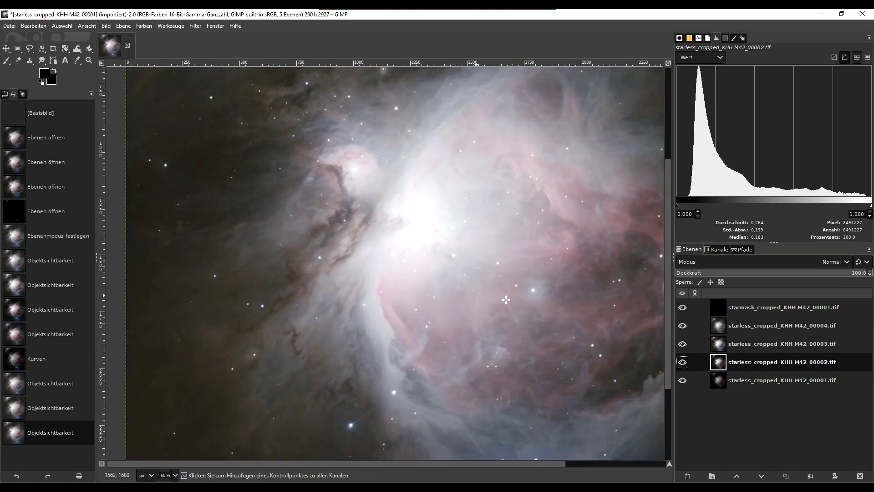
- Flick the 00004 stack on and off to compare brightness
click(682, 325)
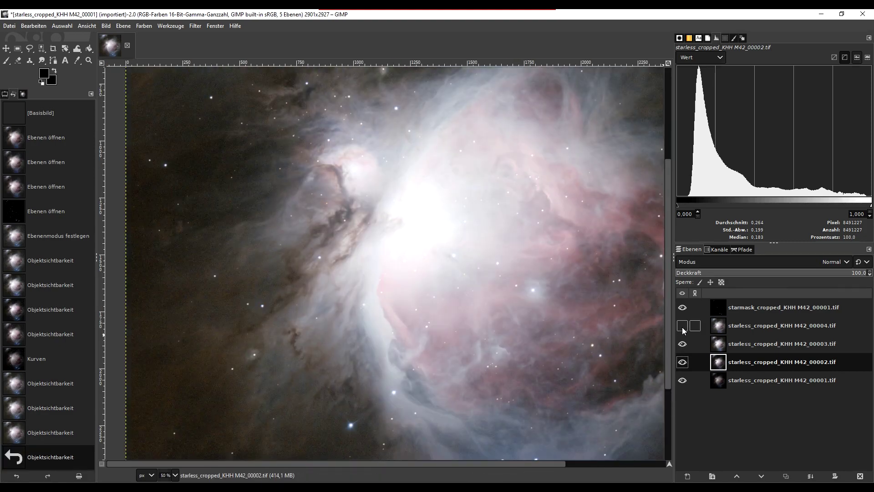
click(683, 326)
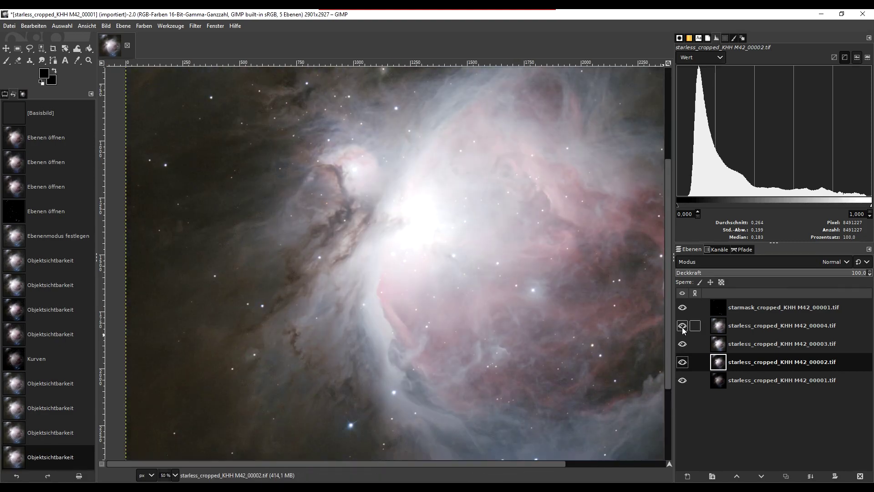
click(683, 326)
click(682, 327)
click(683, 326)
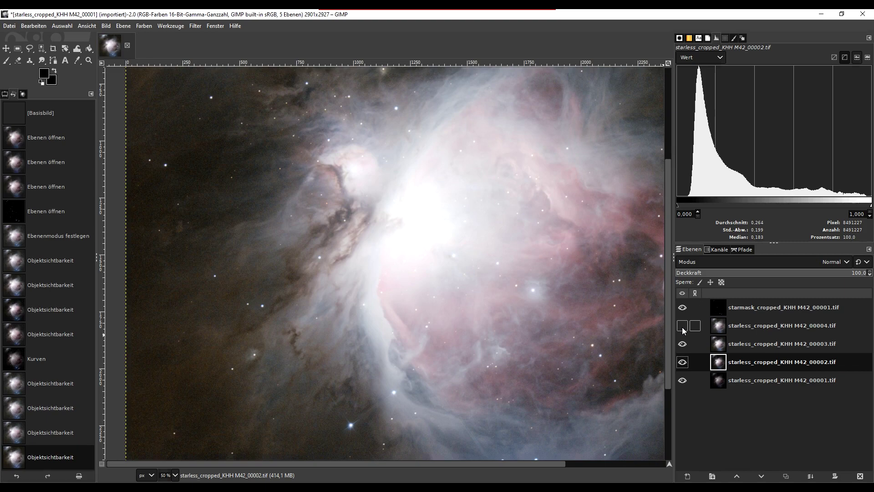
click(683, 327)
ctrl+scroll(627, 334, down, 2)
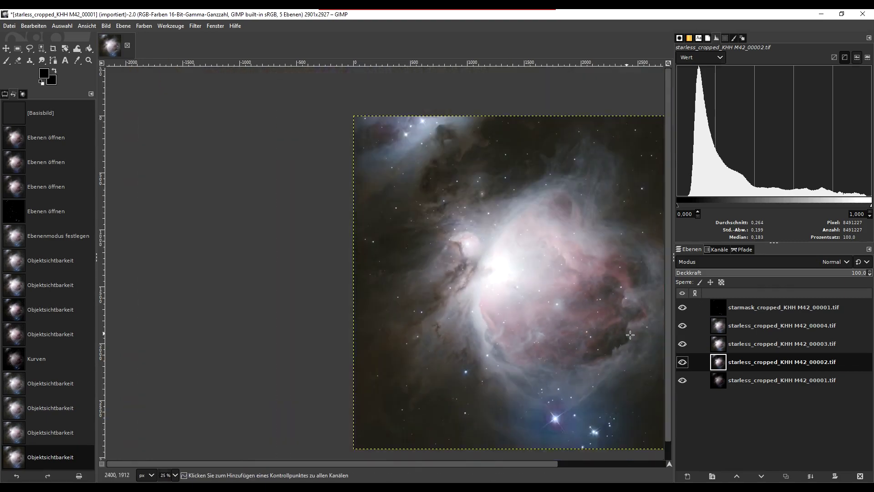
ctrl+scroll(627, 333, up, 3)
ctrl+scroll(604, 341, up, 2)
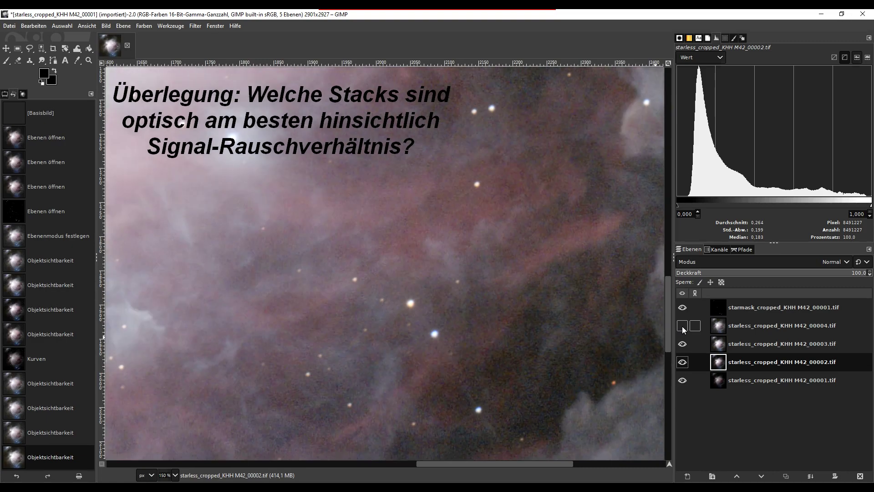
- Hide the 00003 stack and toggle 00004 repeatedly to compare noise
click(682, 325)
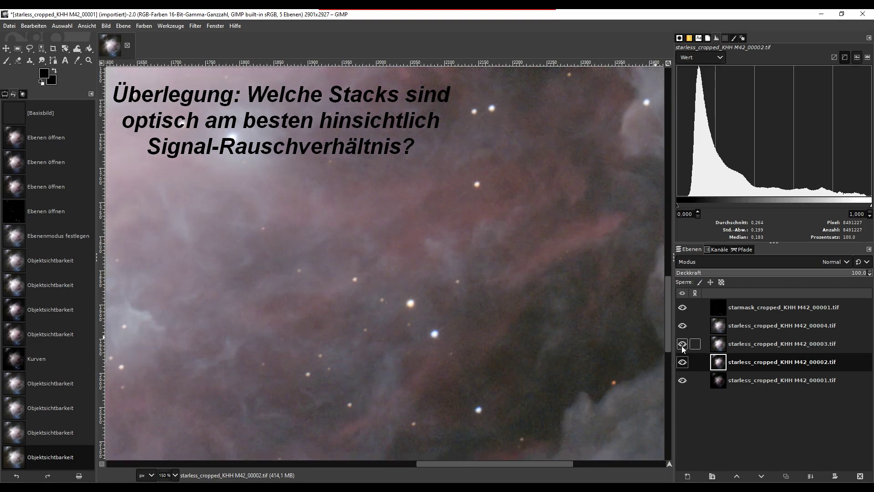
click(682, 344)
click(683, 326)
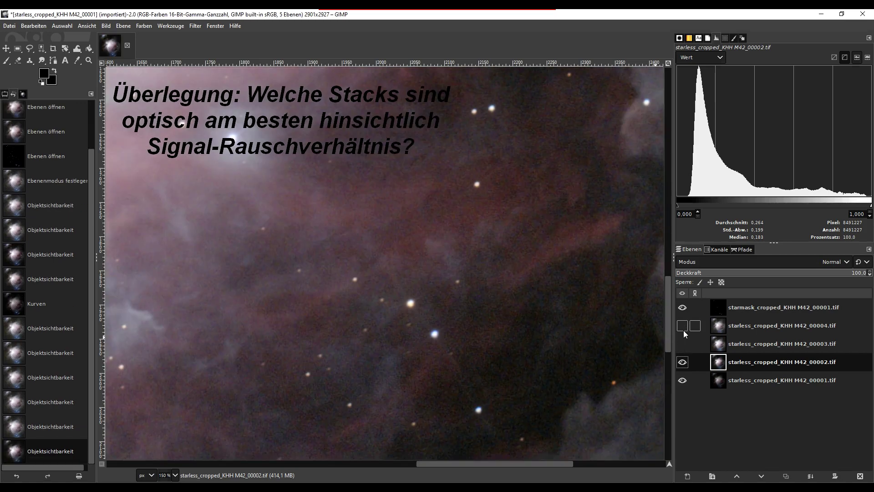
click(683, 327)
click(683, 327)
click(682, 326)
click(682, 326)
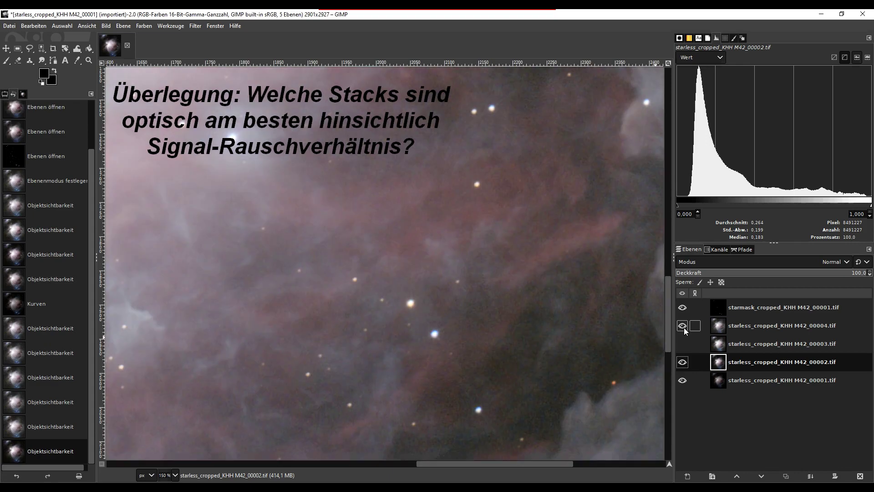
click(682, 326)
click(682, 325)
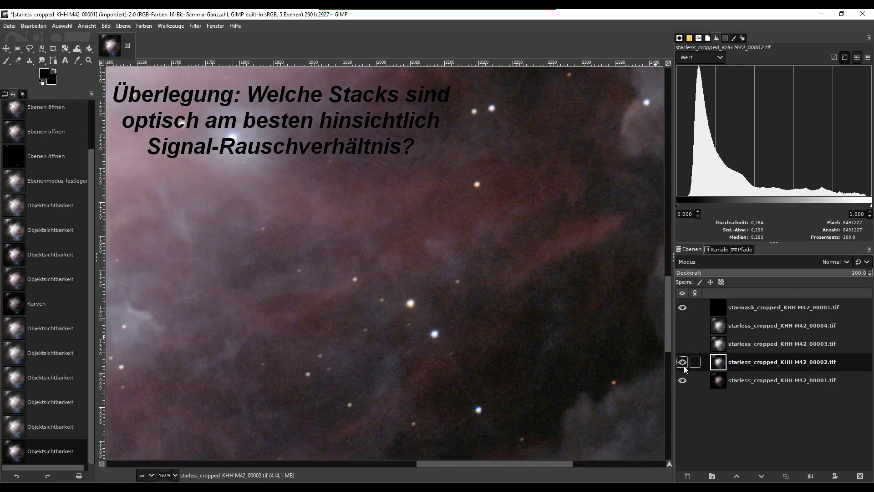
- Hide 00002 and 00003, leaving only 00004 shown over 00001
click(682, 326)
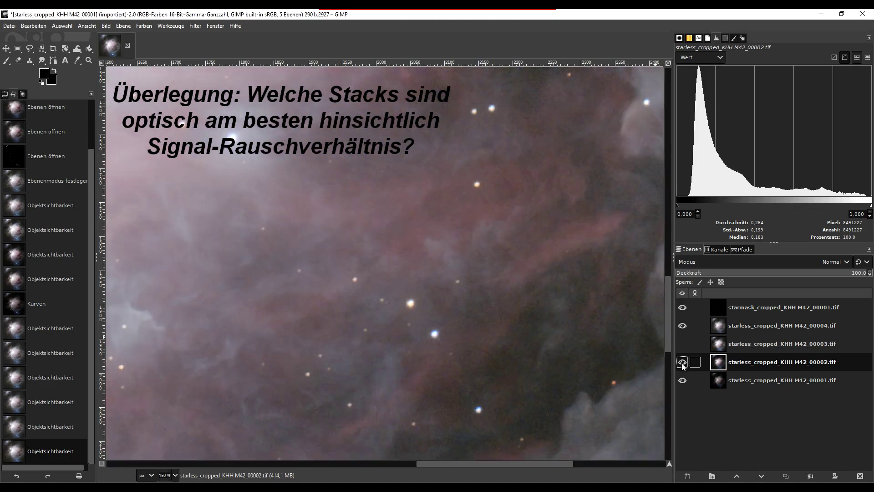
click(682, 363)
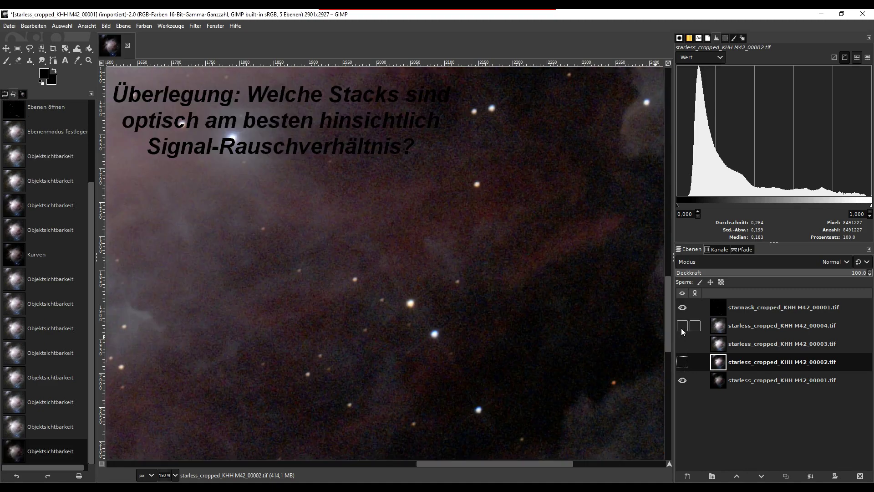
click(682, 328)
click(682, 327)
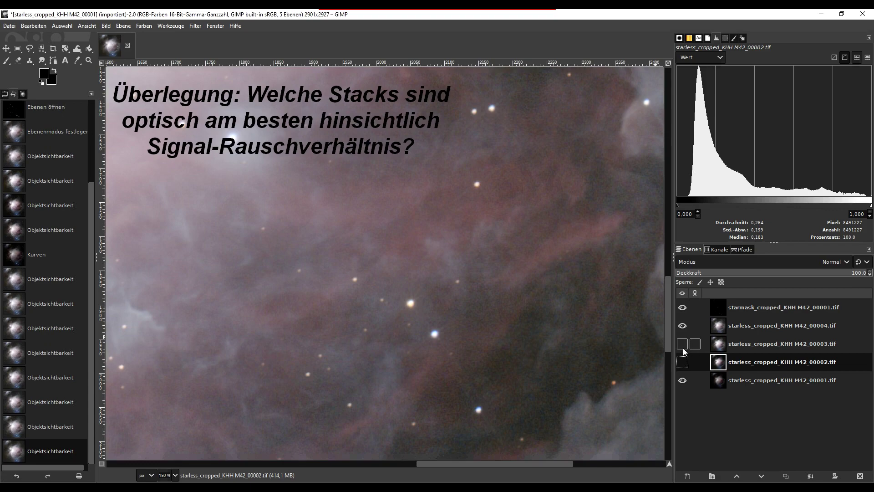
click(682, 343)
click(683, 346)
click(683, 346)
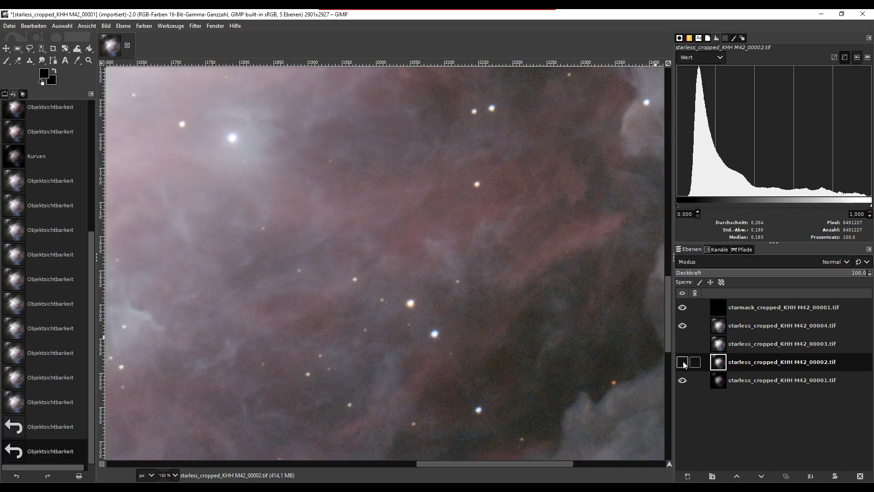
scroll(546, 273, down, 4)
scroll(501, 251, down, 2)
scroll(477, 237, up, 1)
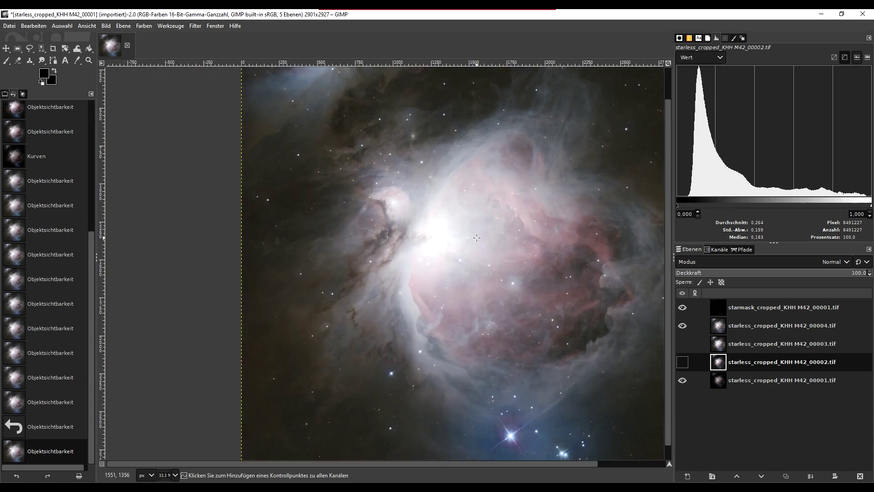
scroll(437, 237, up, 2)
scroll(428, 234, up, 1)
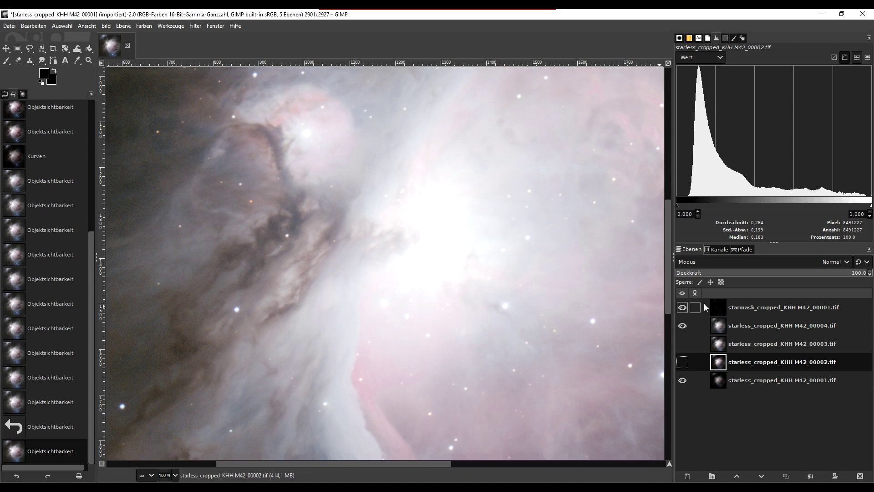
click(682, 307)
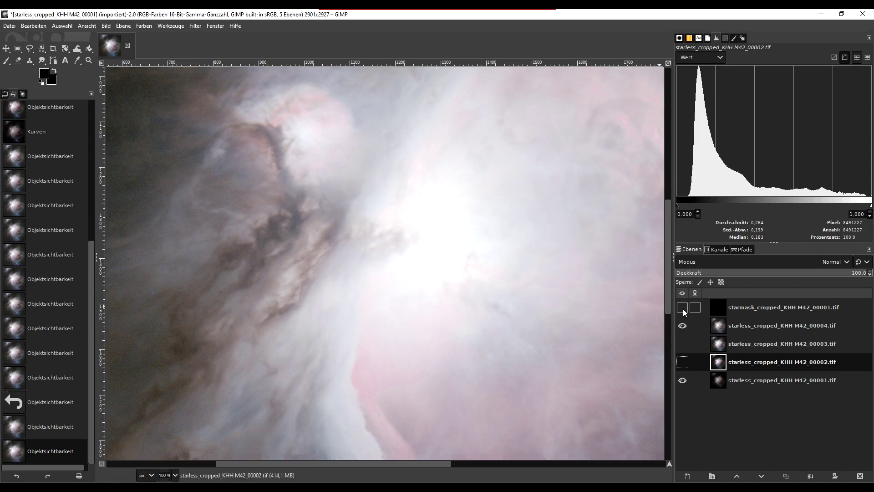
click(682, 307)
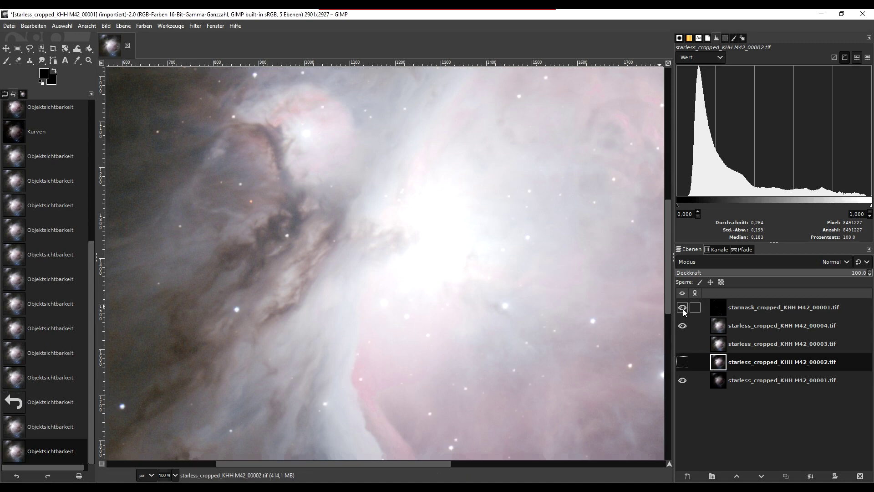
click(682, 308)
click(682, 308)
click(683, 308)
click(682, 308)
click(683, 308)
key(shift+ctrl+j)
scroll(468, 452, up, 5)
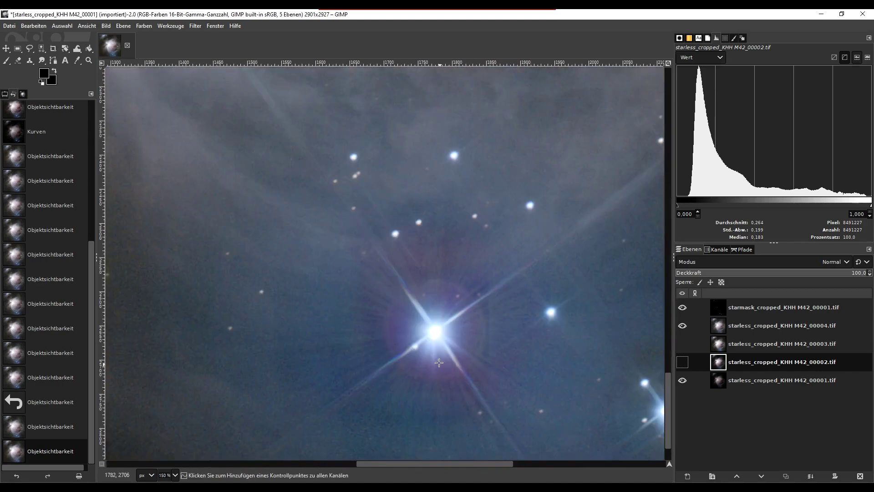
scroll(439, 362, up, 1)
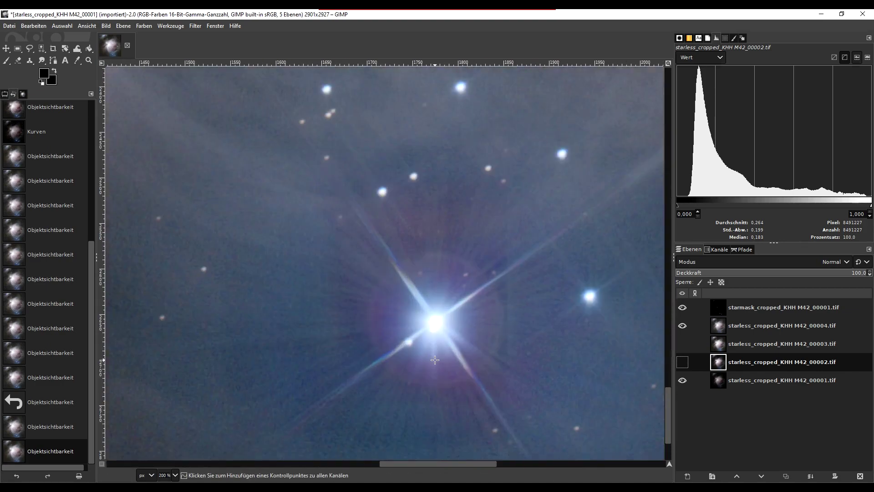
click(683, 307)
click(682, 308)
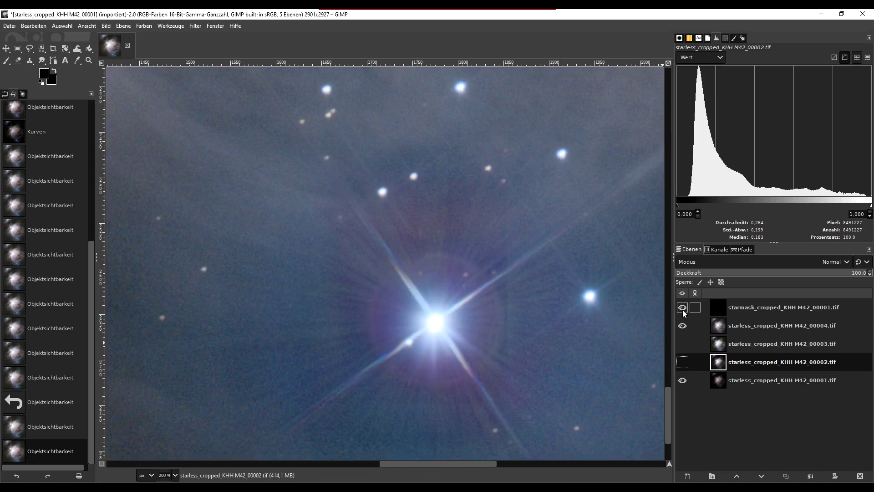
click(682, 308)
click(683, 307)
click(682, 308)
click(683, 308)
click(682, 308)
click(683, 308)
ctrl+scroll(526, 355, down, 5)
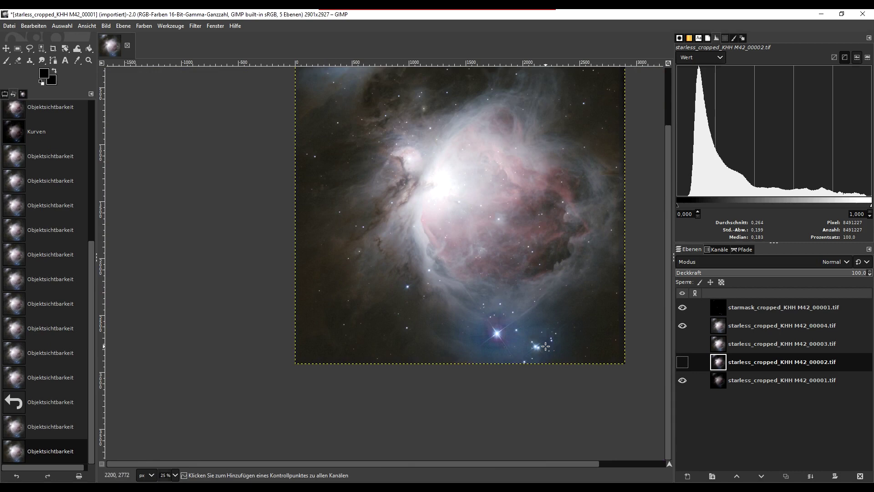
ctrl+scroll(511, 356, up, 4)
click(684, 307)
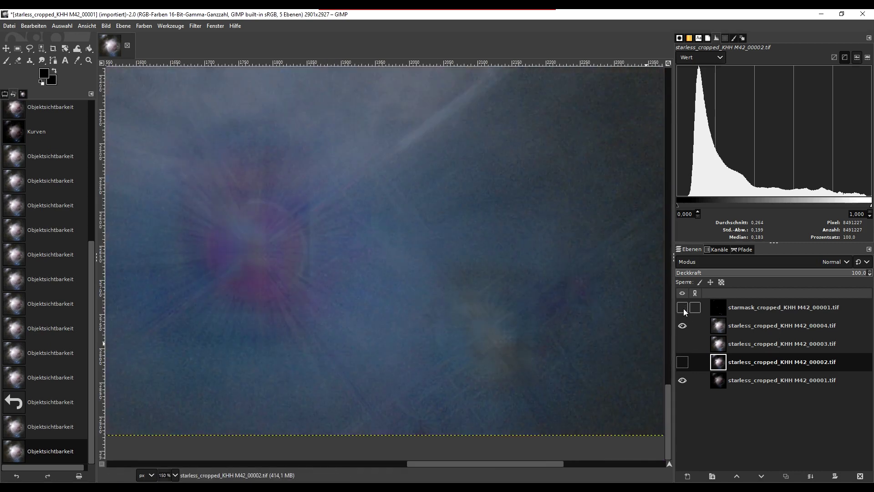
click(684, 307)
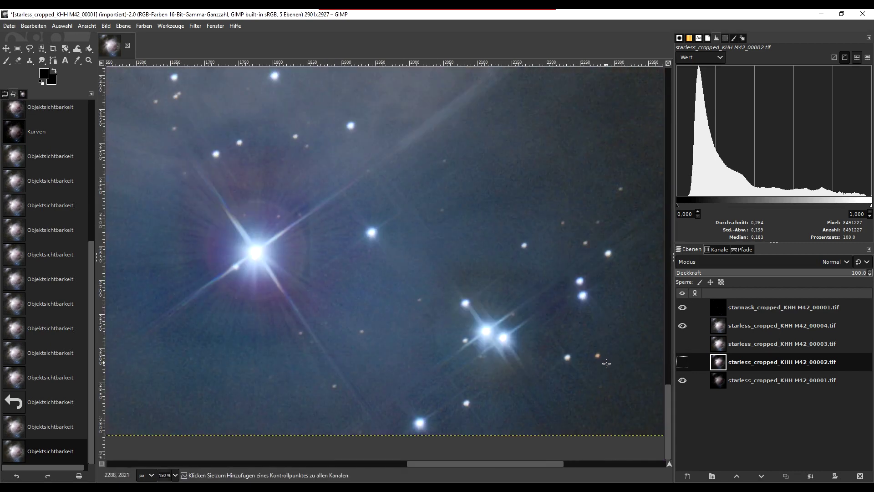
ctrl+scroll(600, 385, down, 3)
ctrl+scroll(596, 387, down, 2)
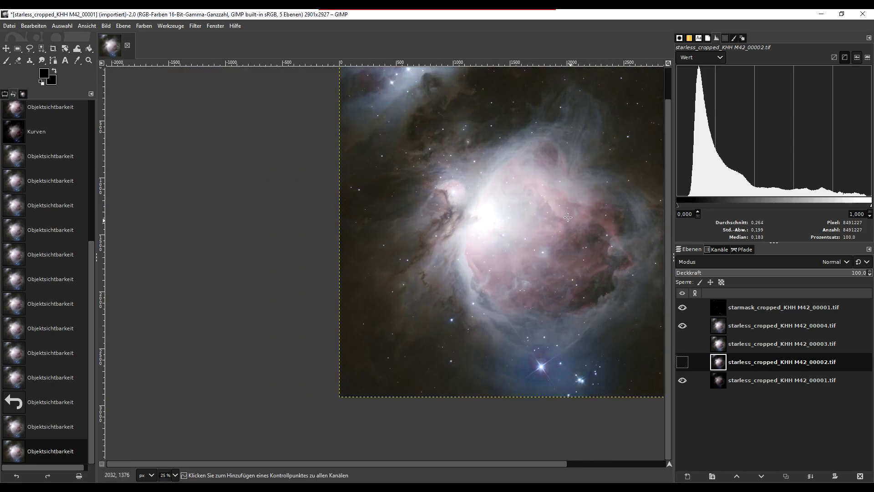
ctrl+scroll(519, 221, up, 2)
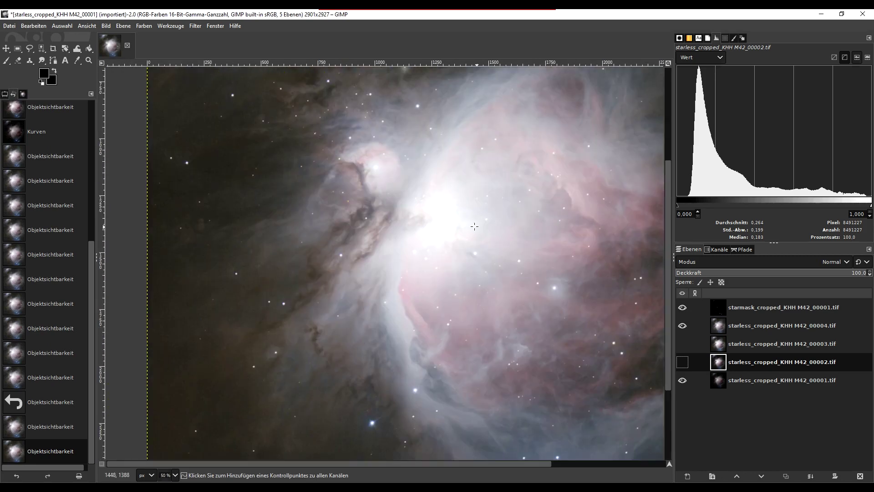
ctrl+scroll(501, 223, up, 1)
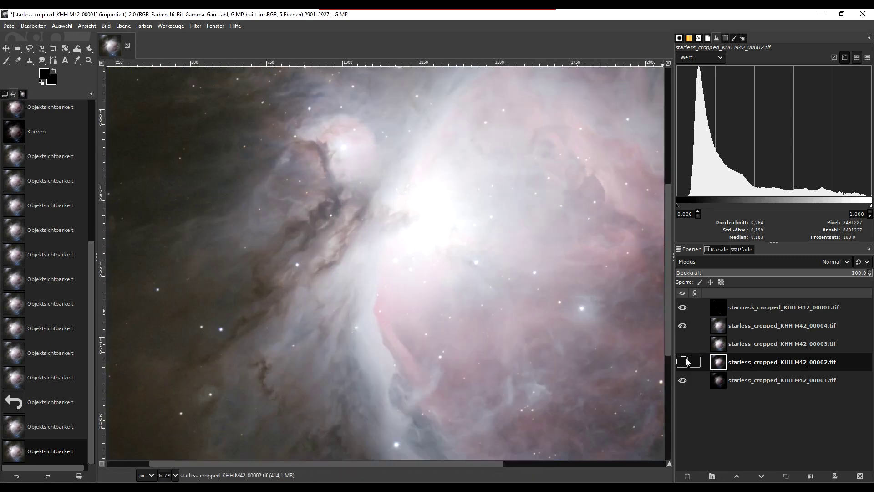
click(718, 347)
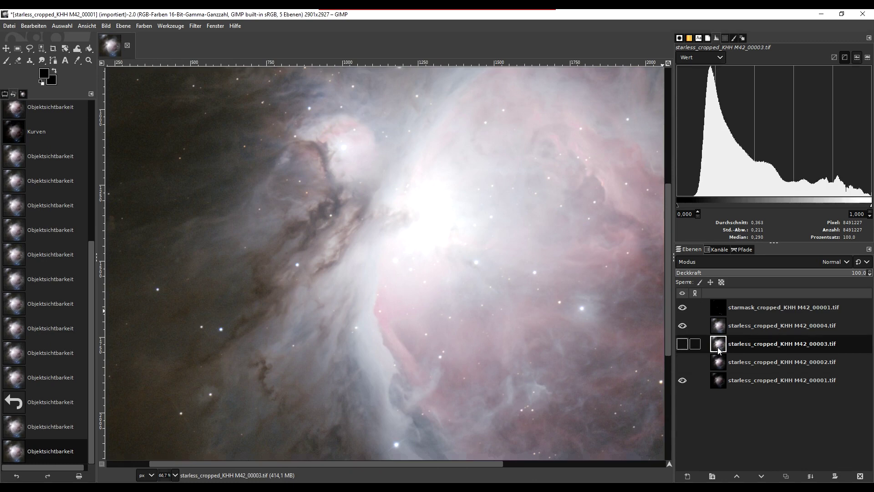
- Dismiss the 00003 layer menu, select the 00001 stack, and browse the top menus
right_click(719, 351)
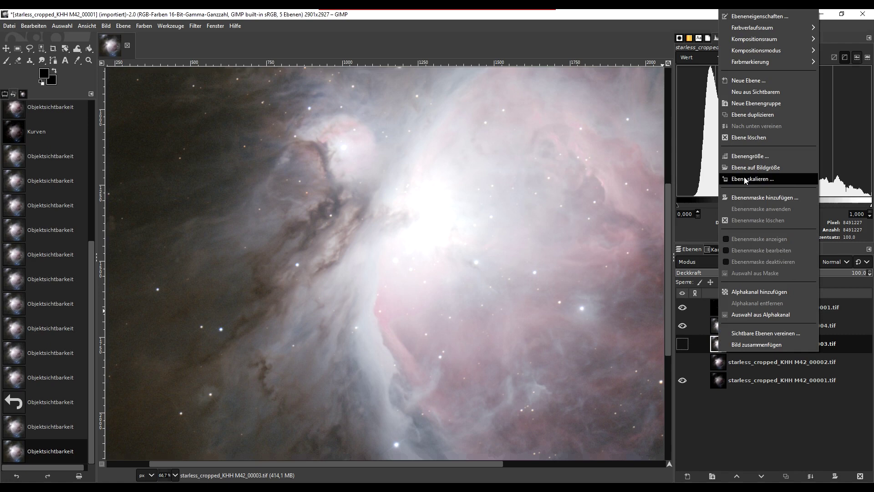
click(716, 342)
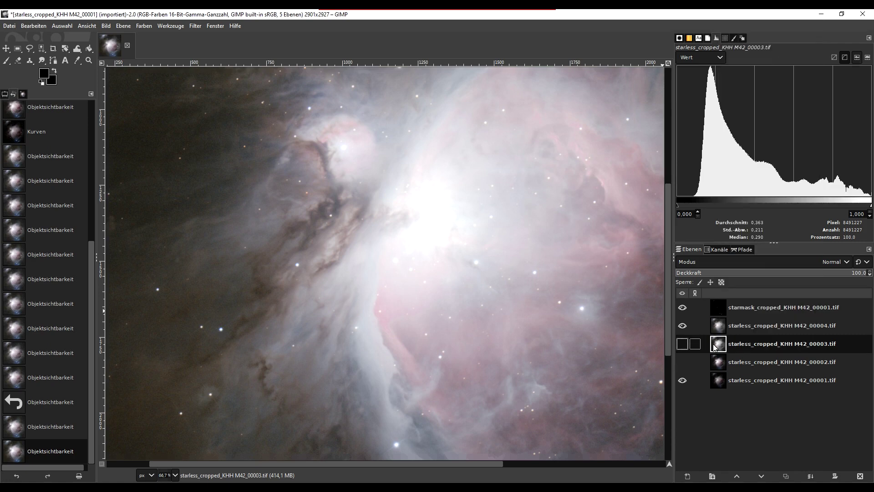
click(718, 384)
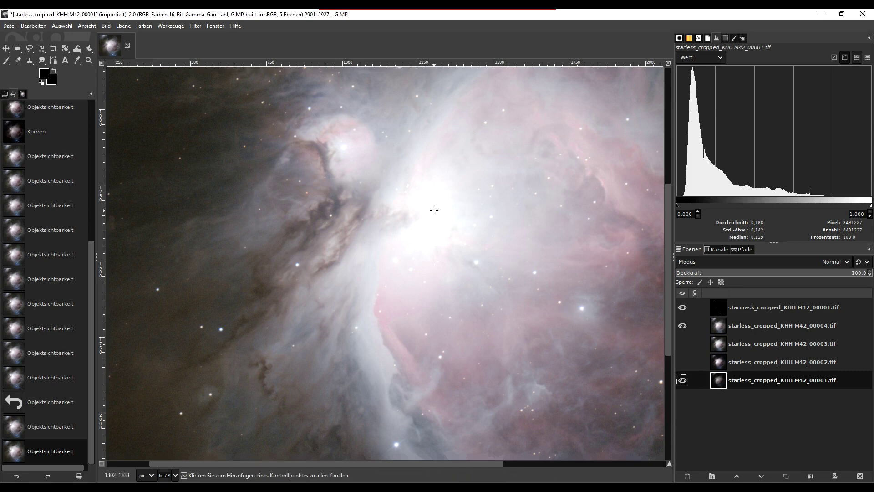
scroll(433, 211, up, 1)
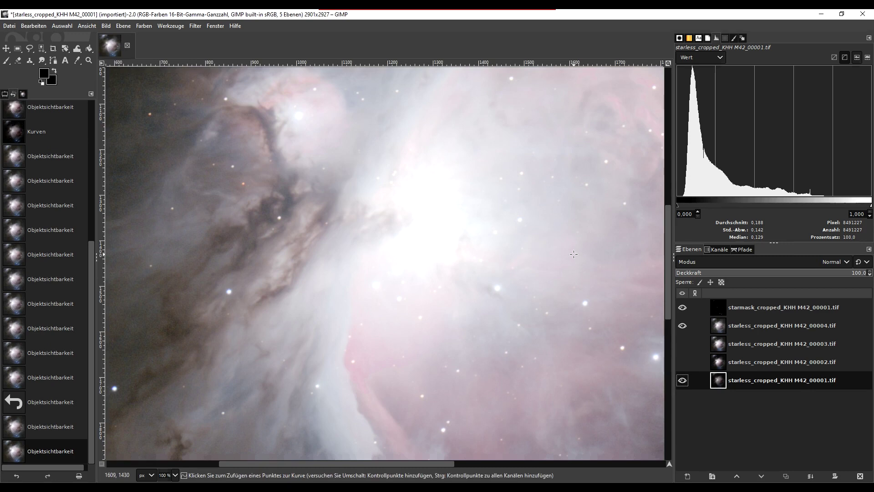
click(177, 27)
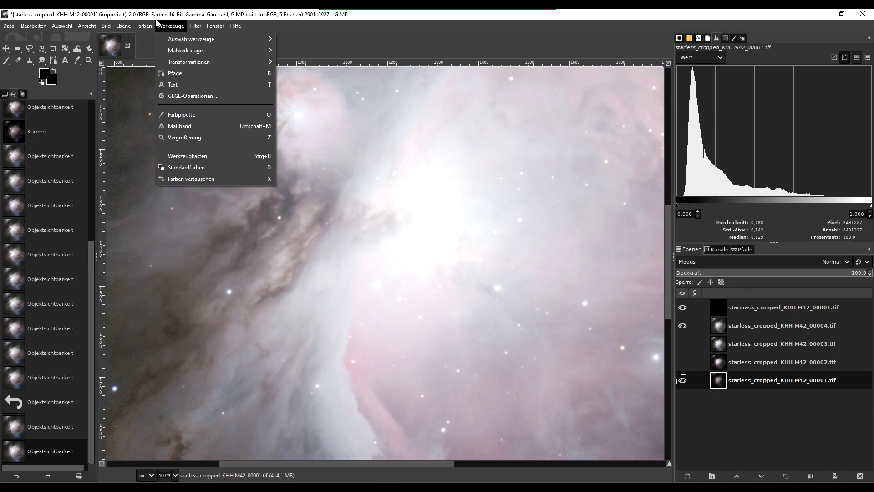
click(170, 26)
- Make starless 00004 the working layer and bring up the Farben (Colors) menu
click(738, 325)
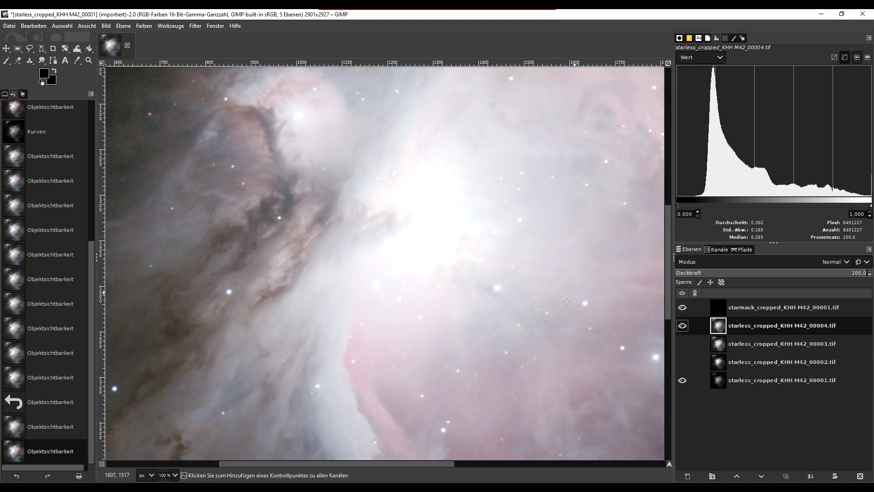
ctrl+scroll(427, 196, down, 3)
ctrl+scroll(427, 196, down, 1)
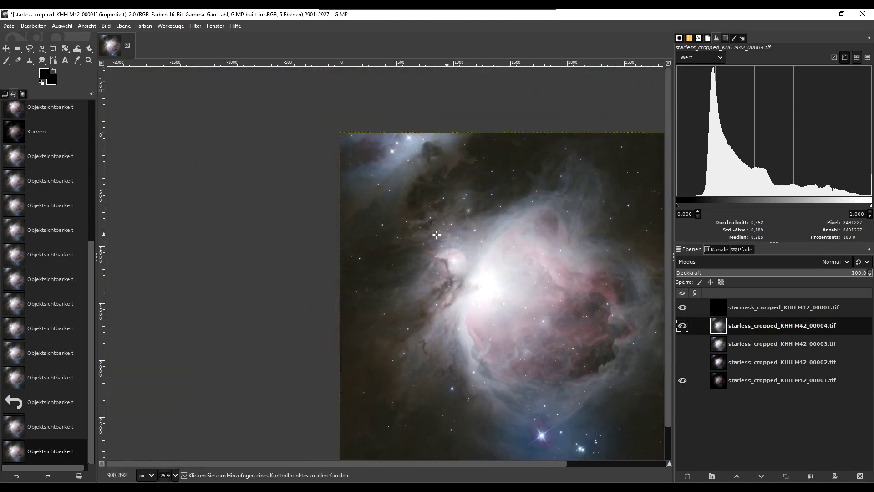
ctrl+scroll(452, 255, down, 1)
ctrl+scroll(478, 304, up, 1)
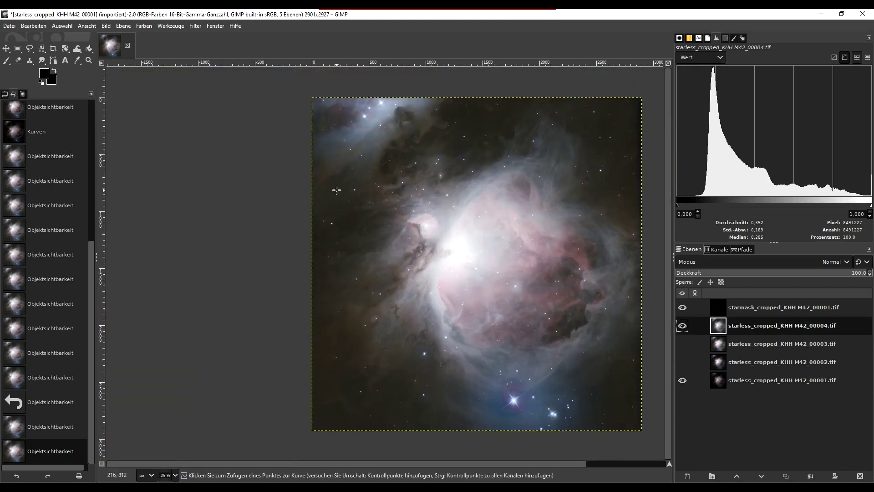
ctrl+scroll(340, 316, up, 2)
ctrl+scroll(371, 162, down, 1)
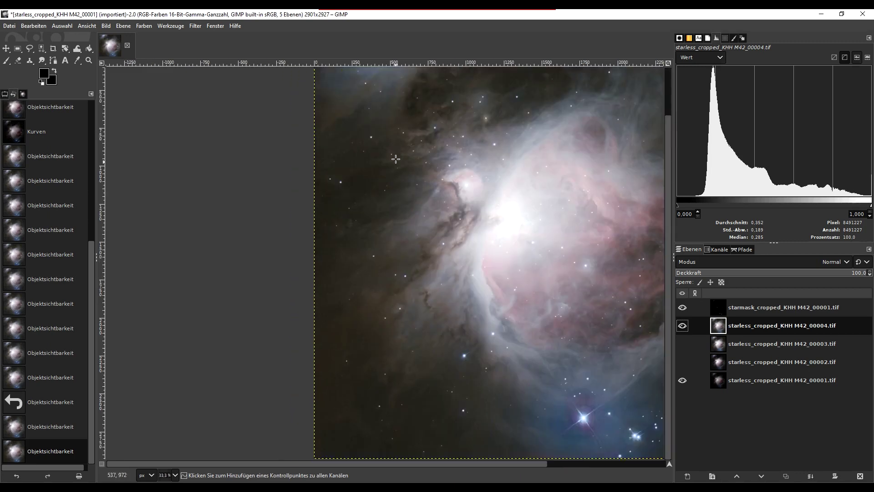
ctrl+scroll(390, 157, up, 2)
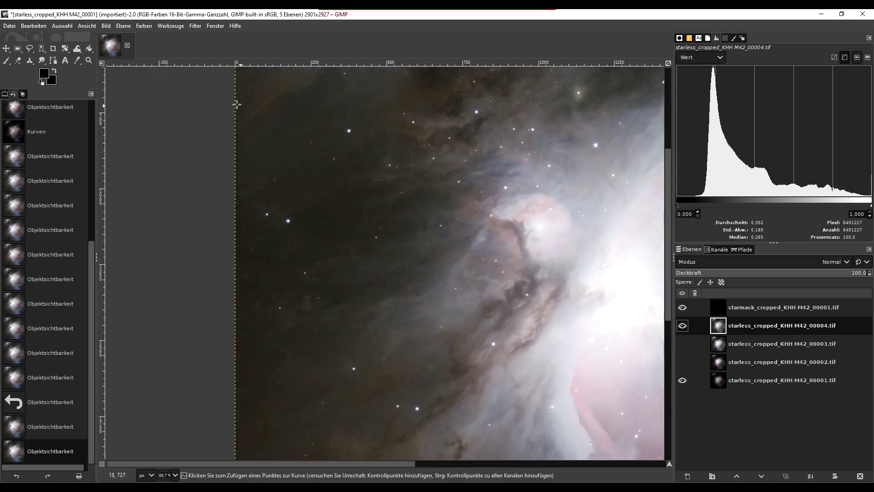
click(145, 28)
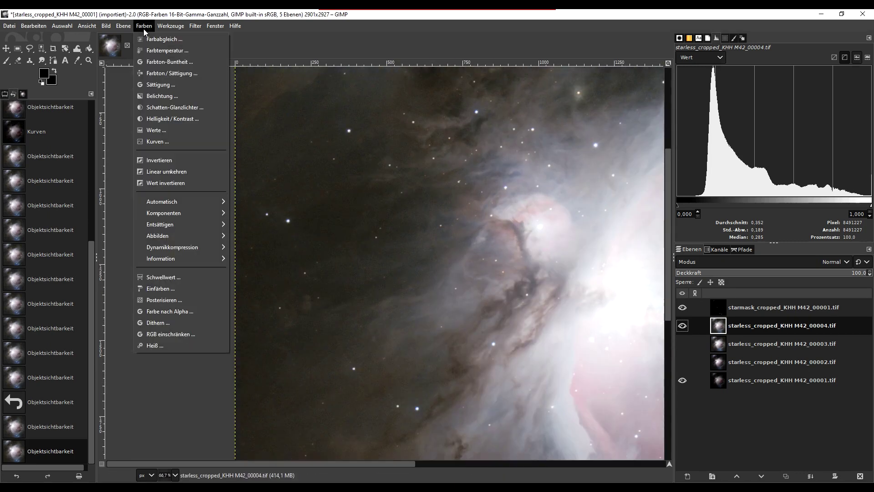
- Open Levels on 00004 and raise the black input point to 2.00
click(157, 131)
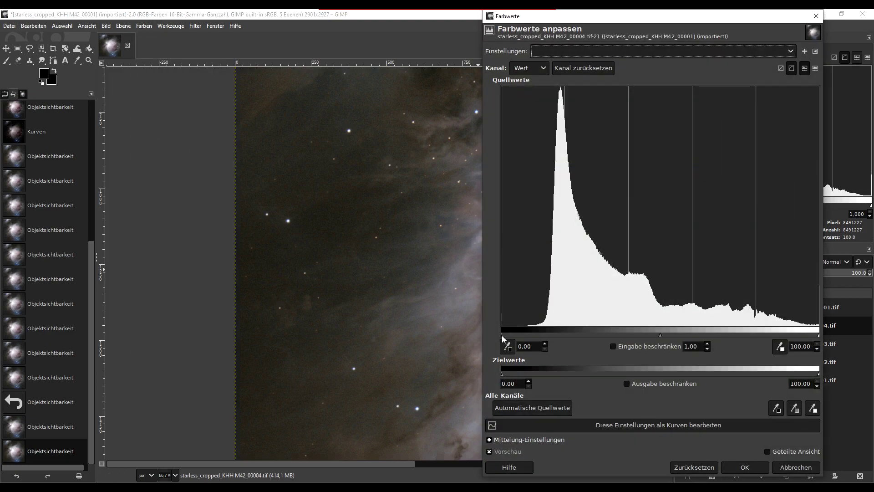
mouse_move(510, 336)
mouse_down()
mouse_move(527, 336)
mouse_move(480, 332)
mouse_up()
drag(498, 337, 502, 337)
scroll(347, 285, down, 2)
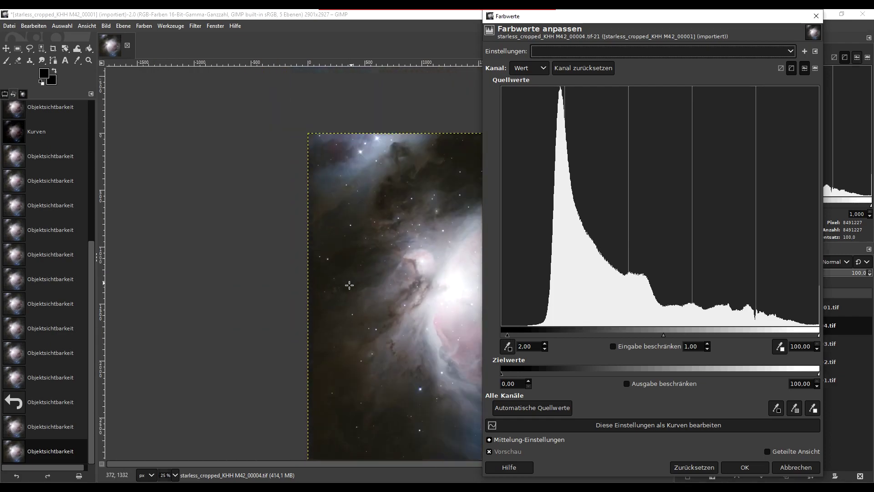
scroll(291, 237, down, 2)
scroll(387, 281, down, 1)
scroll(388, 281, up, 2)
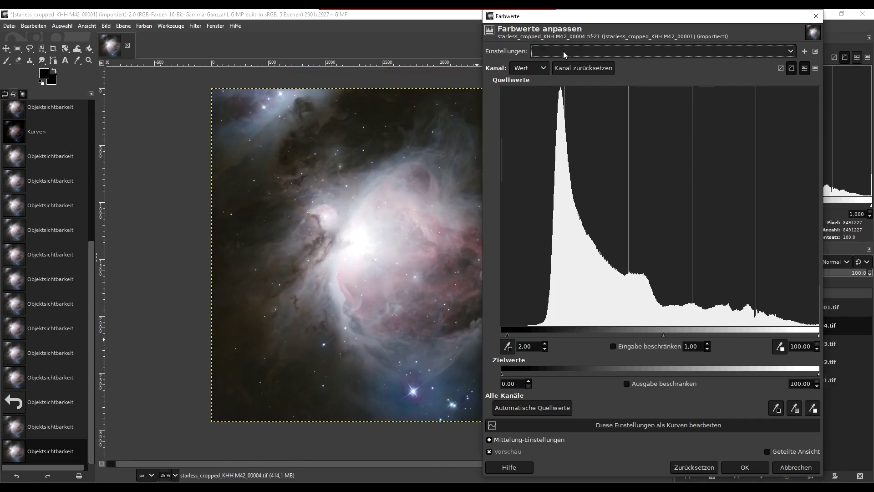
- Turn off the Levels preview and resize the dialog to reveal more image
click(489, 451)
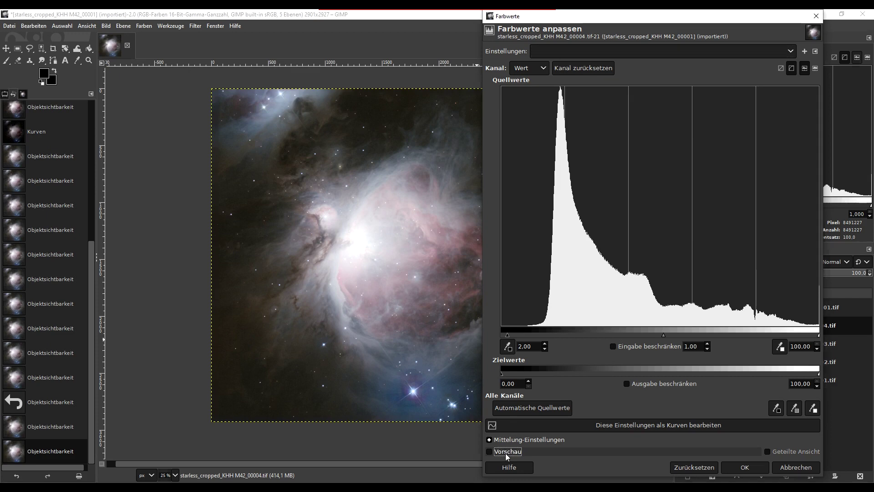
mouse_move(482, 266)
mouse_down()
mouse_move(580, 263)
mouse_move(555, 261)
mouse_up()
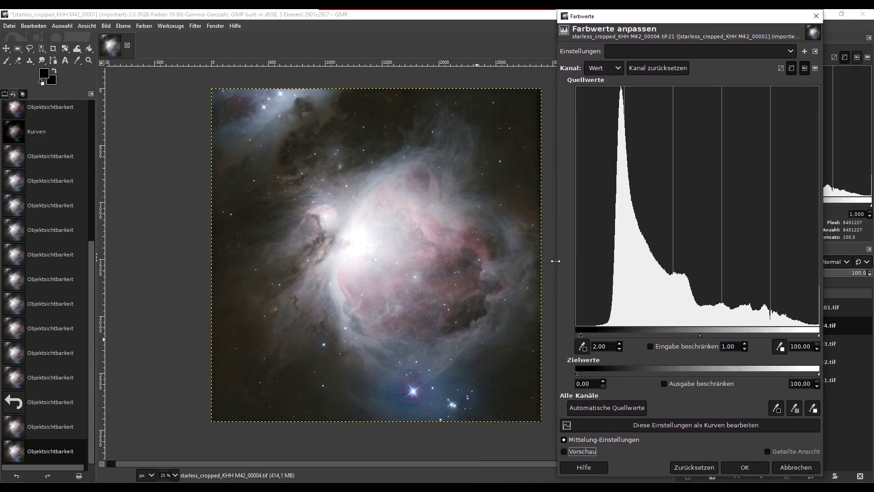
scroll(213, 222, down, 3)
scroll(232, 231, up, 2)
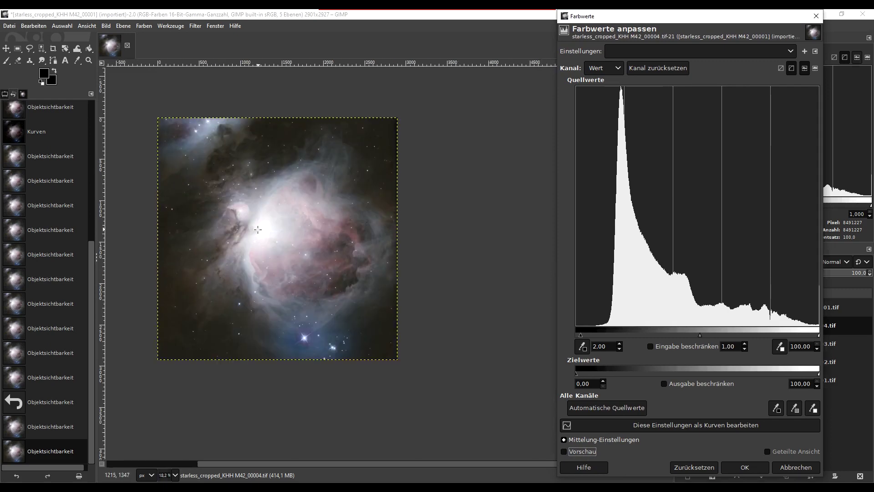
scroll(233, 231, up, 1)
scroll(409, 262, down, 1)
scroll(410, 264, up, 1)
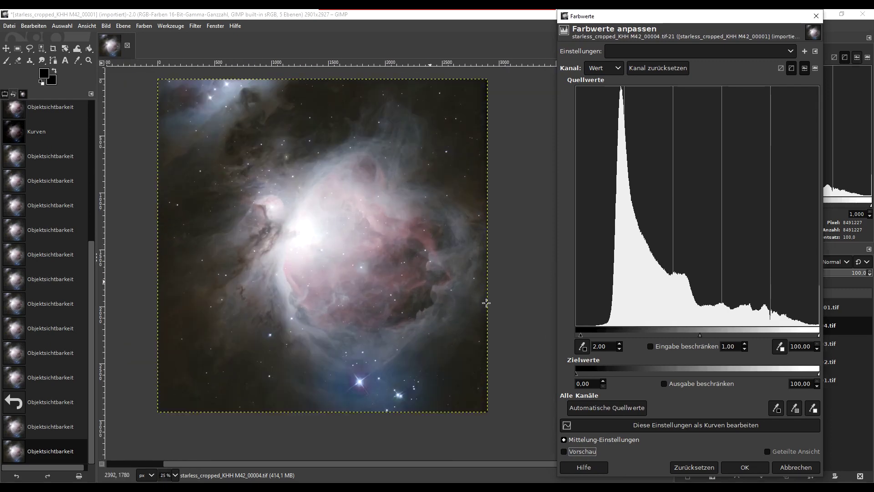
- Flick the Levels preview on and off to compare, then apply the levels
click(582, 451)
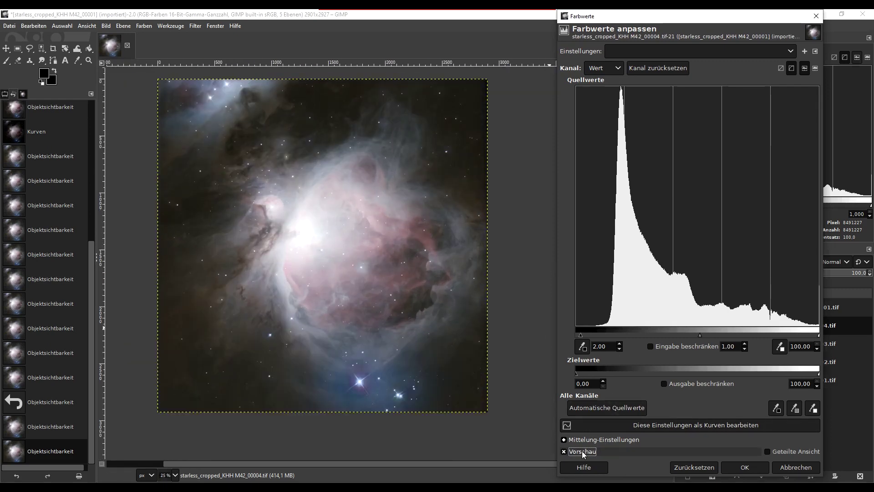
click(582, 451)
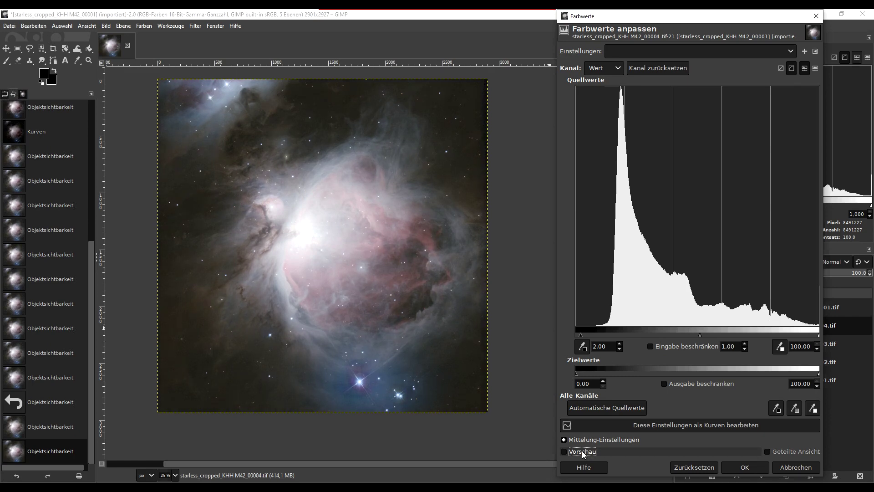
click(582, 451)
click(582, 450)
click(581, 454)
click(745, 467)
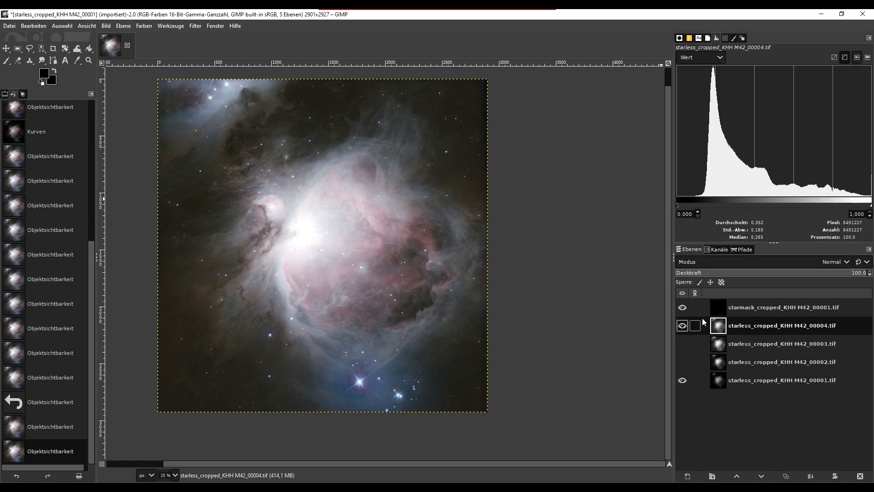
click(144, 26)
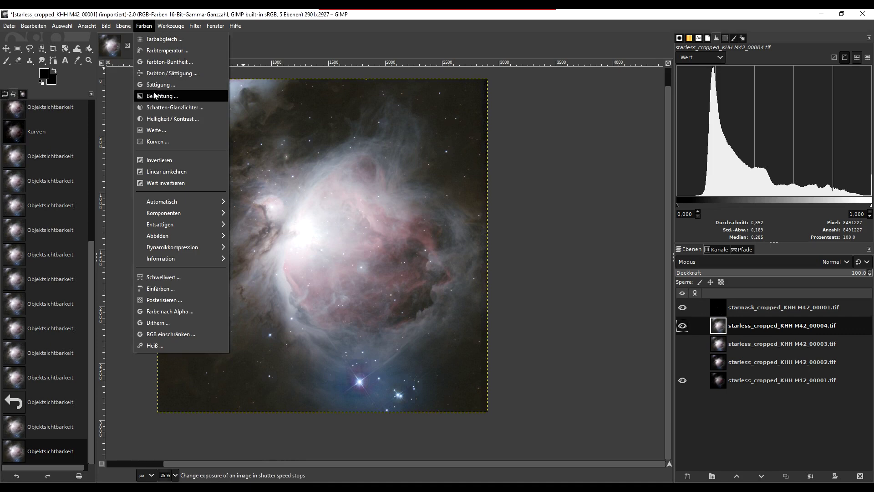
- Raise the 00004 layer's Sättigung scale to about 1.7 and apply it
click(159, 85)
drag(715, 191, 784, 190)
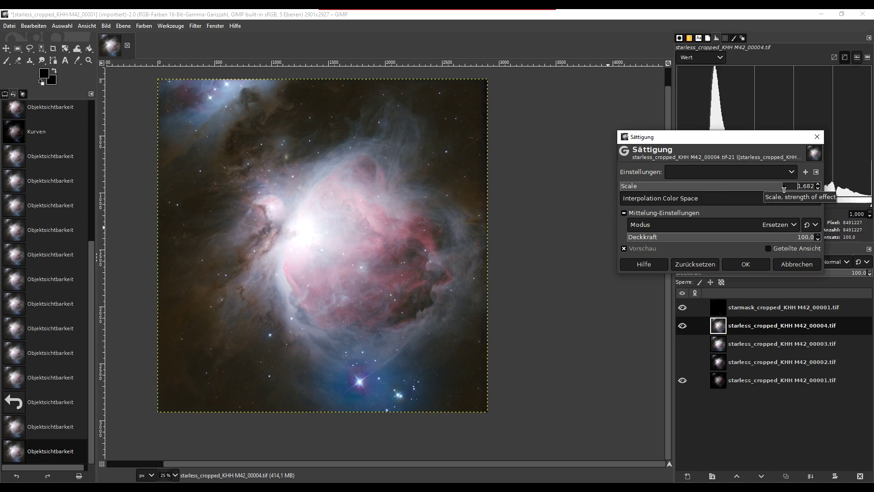
drag(783, 190, 802, 193)
drag(802, 193, 786, 190)
click(759, 261)
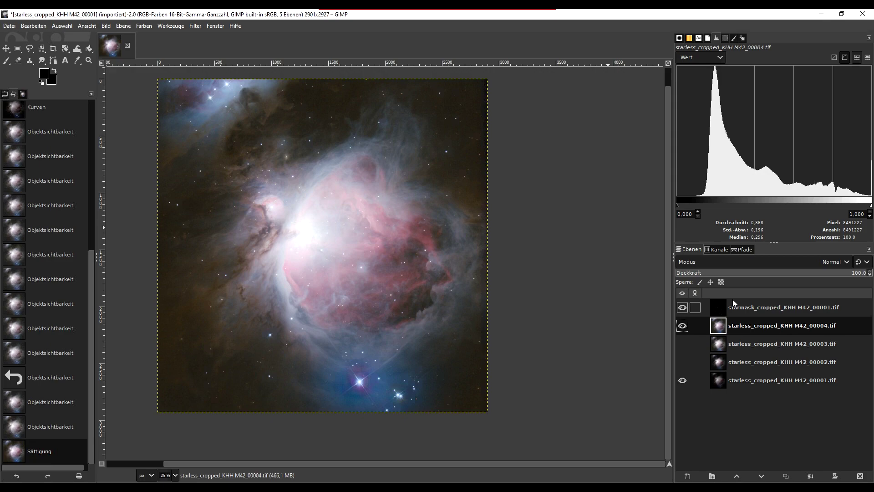
- Select starless 00001 and raise it so it sits directly below 00004
click(718, 380)
key(1)
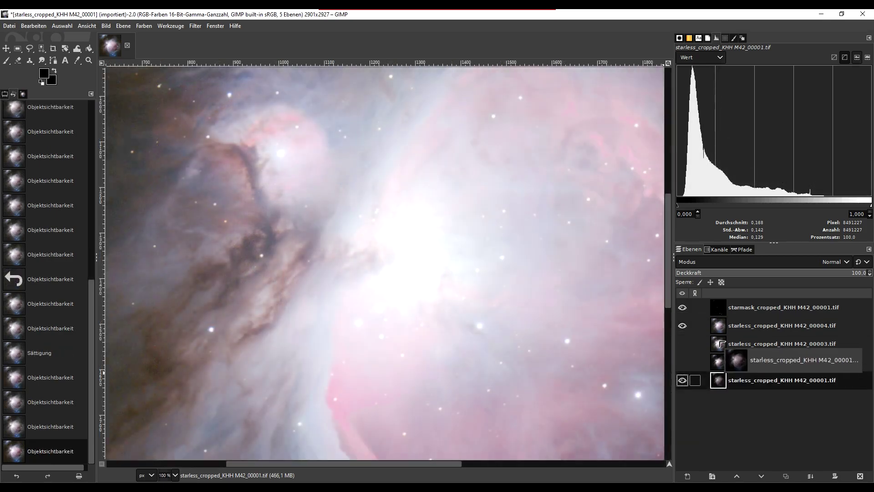
click(123, 26)
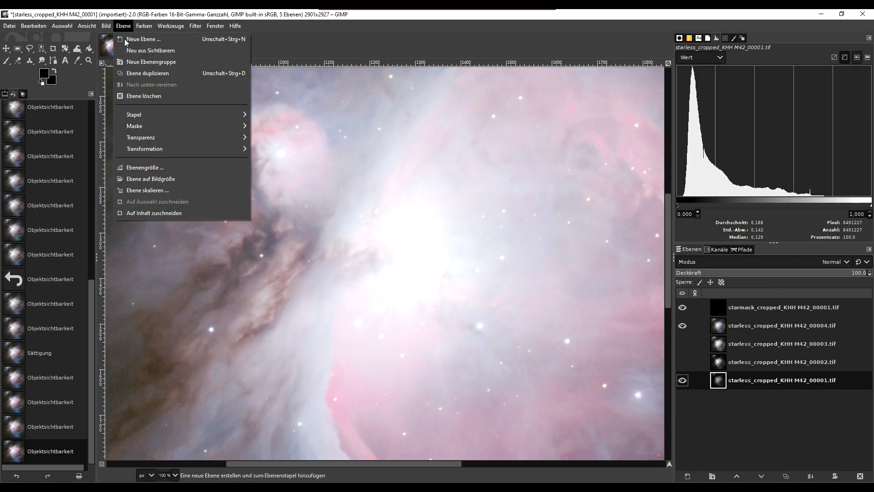
mouse_move(182, 115)
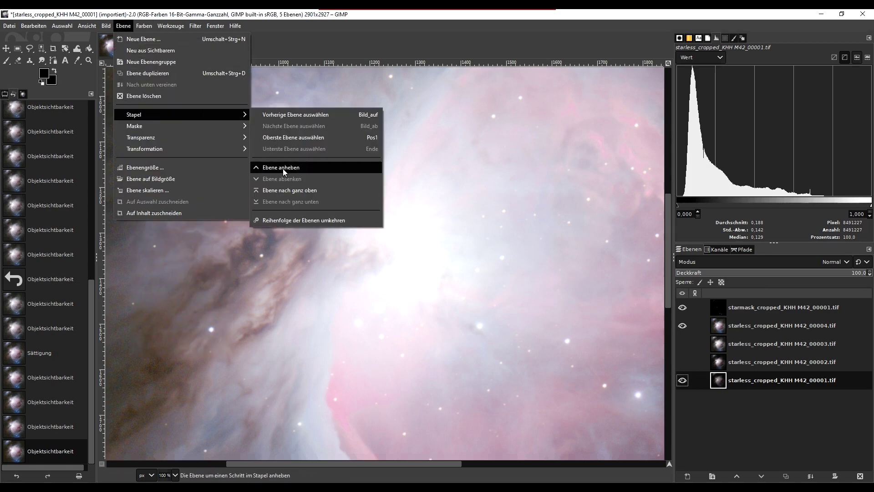
click(282, 168)
click(135, 26)
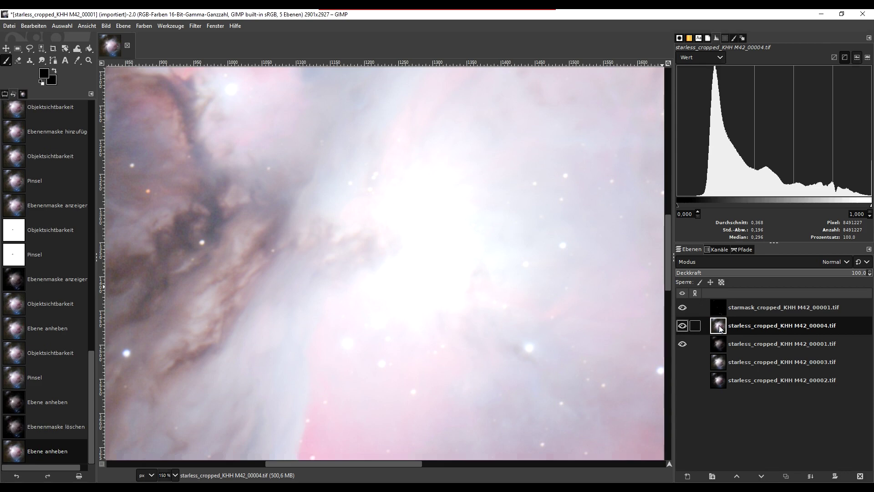
right_click(720, 328)
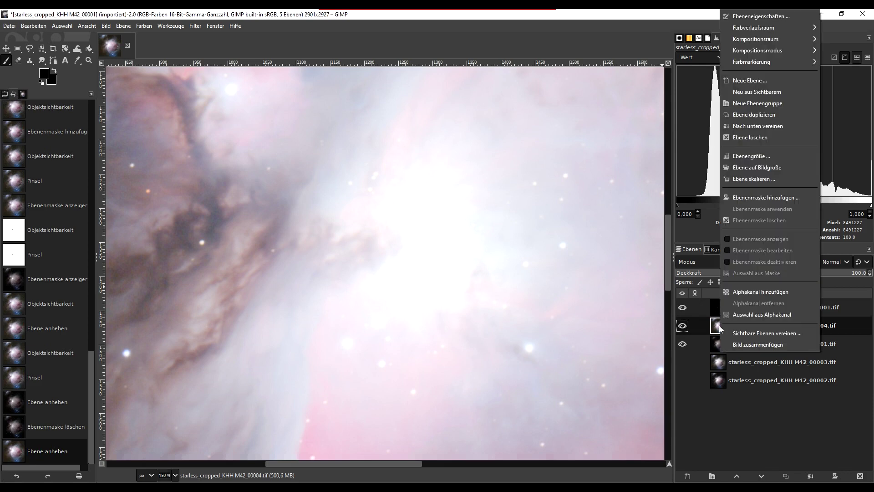
click(752, 197)
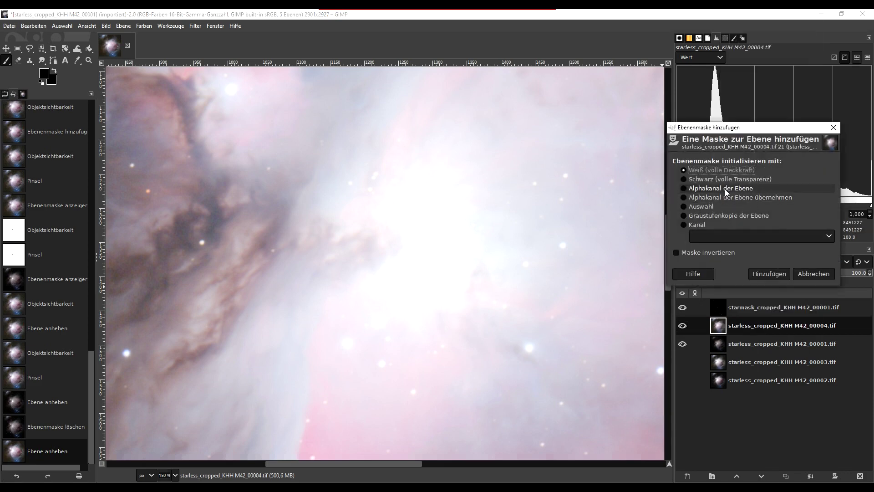
click(767, 275)
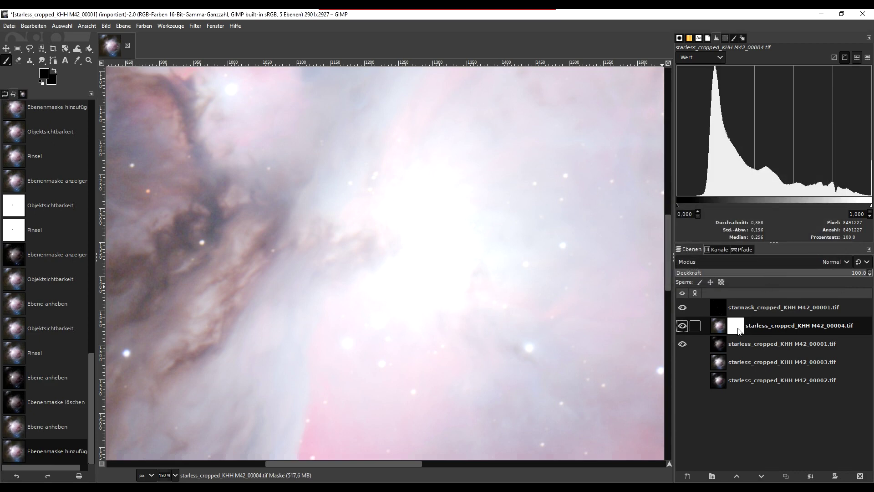
click(682, 326)
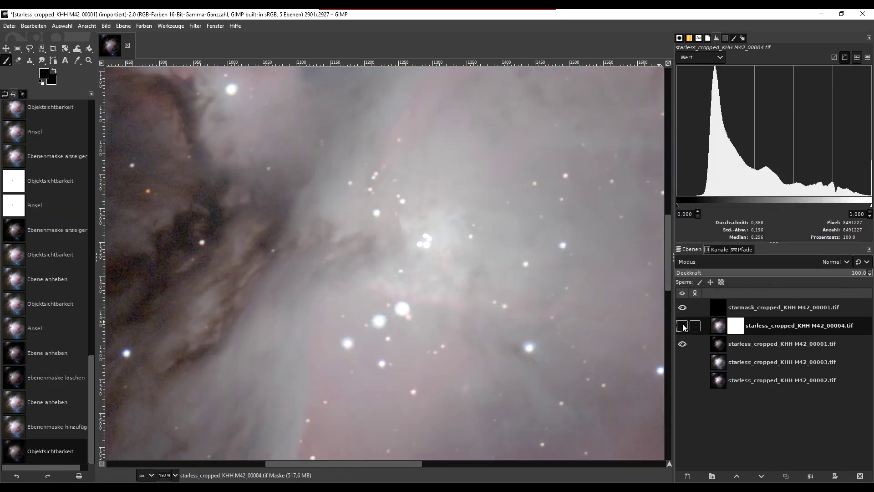
click(682, 326)
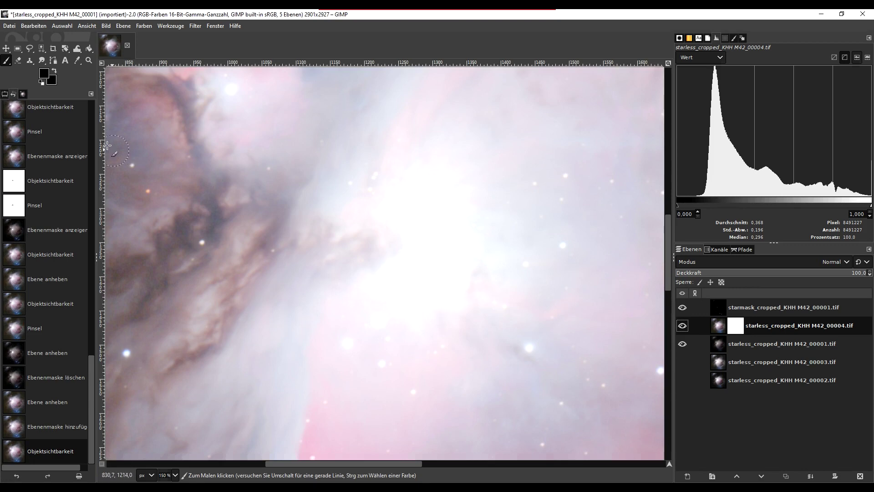
- Paint a mask stroke, lower brush hardness and pressure, and paint over the core
drag(380, 293, 436, 292)
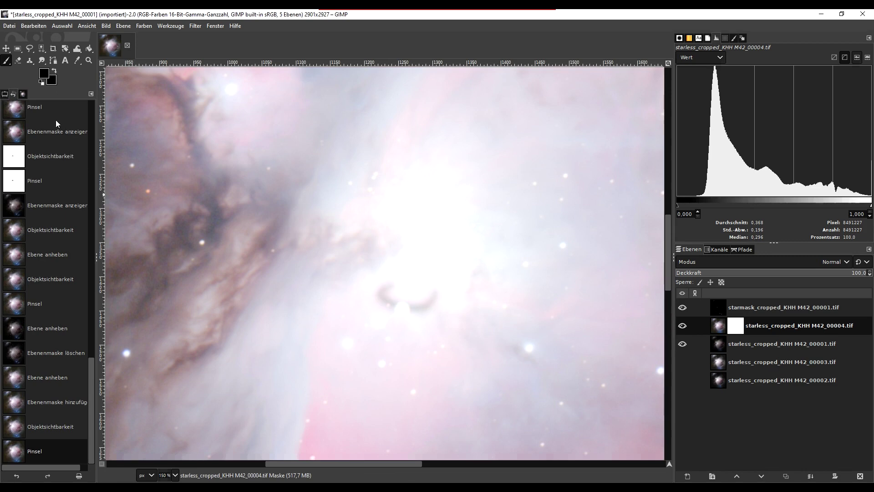
click(6, 94)
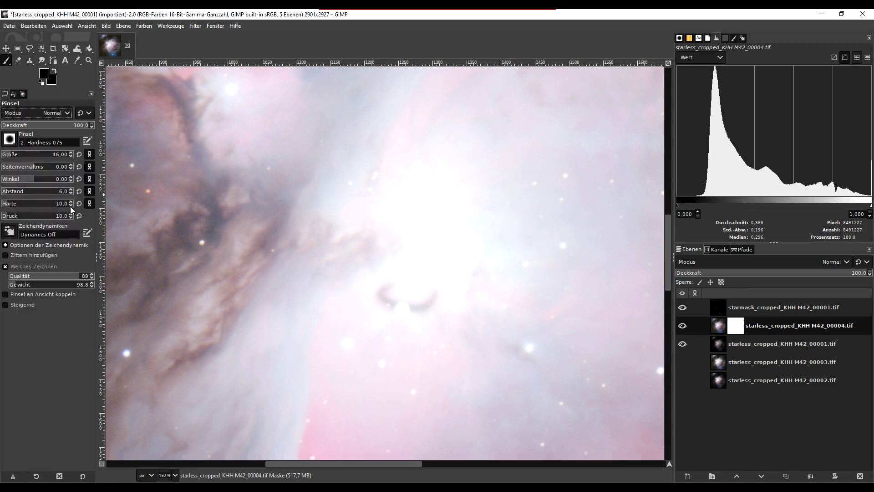
scroll(70, 206, down, 3)
scroll(70, 206, down, 1)
drag(5, 94, 23, 94)
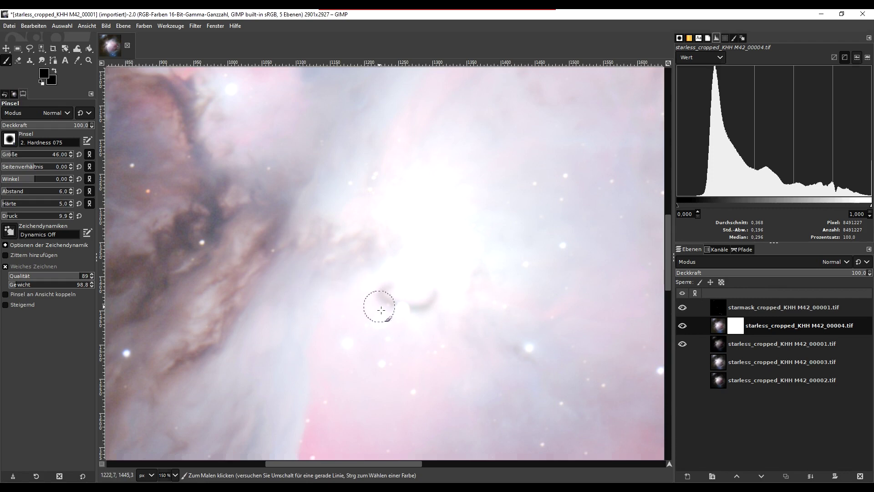
mouse_move(386, 315)
mouse_down()
mouse_move(421, 315)
mouse_move(370, 312)
mouse_move(380, 328)
mouse_move(436, 332)
mouse_up()
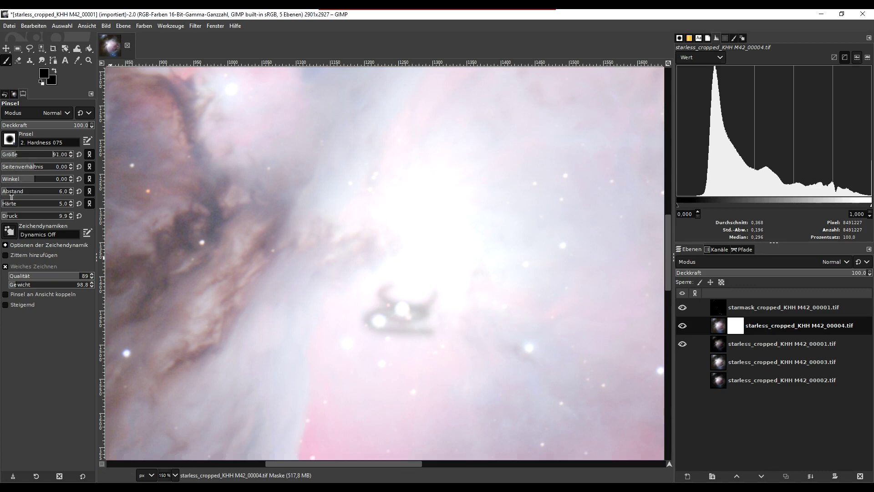
- Set brush spacing 3.2 and pressure 4.4, then paint looping black strokes across the core
double_click(70, 193)
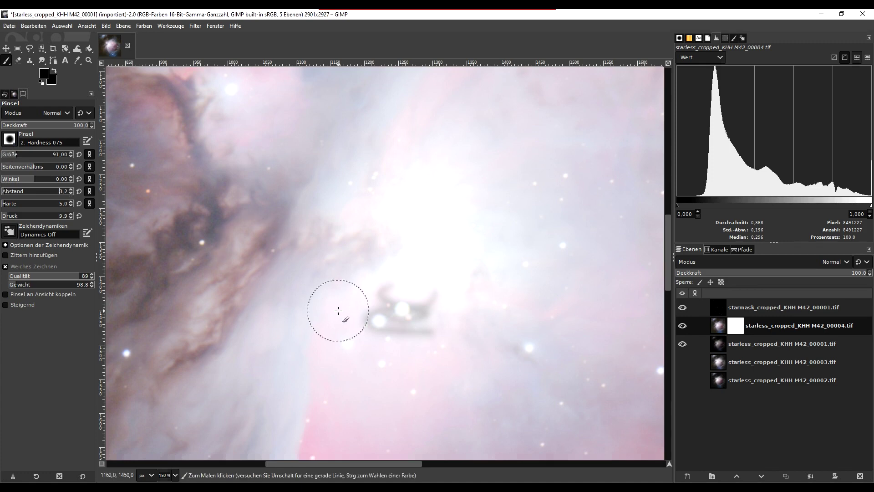
text(3.2)
click(71, 218)
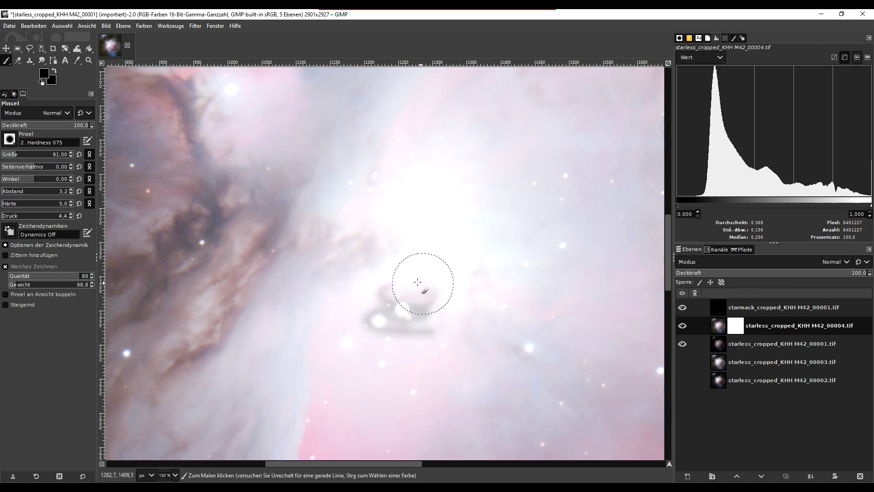
mouse_move(419, 260)
mouse_down()
mouse_move(363, 342)
mouse_move(432, 326)
mouse_move(414, 273)
mouse_move(377, 279)
mouse_move(448, 268)
mouse_move(390, 361)
mouse_move(474, 308)
mouse_move(453, 312)
mouse_move(414, 268)
mouse_move(442, 228)
mouse_move(378, 197)
mouse_move(343, 197)
mouse_move(398, 175)
mouse_move(472, 214)
mouse_move(518, 267)
mouse_move(474, 253)
mouse_move(412, 150)
mouse_move(359, 179)
mouse_move(349, 197)
mouse_move(364, 225)
mouse_move(326, 241)
mouse_move(348, 260)
mouse_move(329, 205)
mouse_move(294, 282)
mouse_move(335, 255)
mouse_move(305, 301)
mouse_move(366, 341)
mouse_move(361, 380)
mouse_move(507, 238)
mouse_move(402, 146)
mouse_move(457, 334)
mouse_move(318, 364)
mouse_move(391, 200)
mouse_move(331, 304)
mouse_up()
ctrl+scroll(413, 266, down, 1)
ctrl+scroll(432, 282, down, 3)
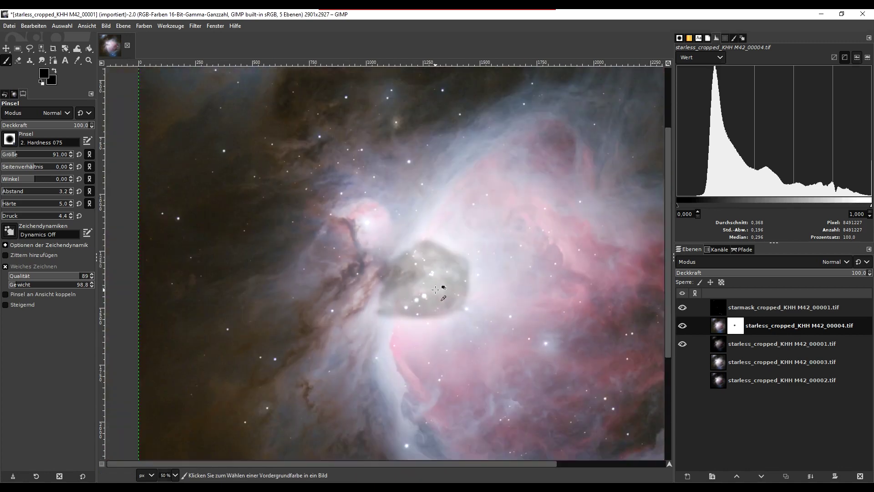
ctrl+scroll(435, 285, down, 1)
ctrl+scroll(440, 285, up, 3)
ctrl+scroll(444, 286, up, 1)
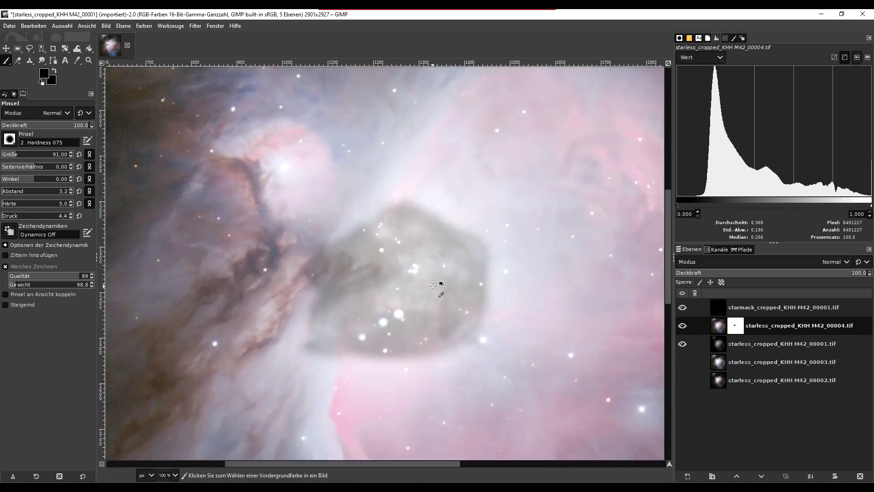
ctrl+scroll(448, 287, up, 1)
ctrl+scroll(453, 288, down, 2)
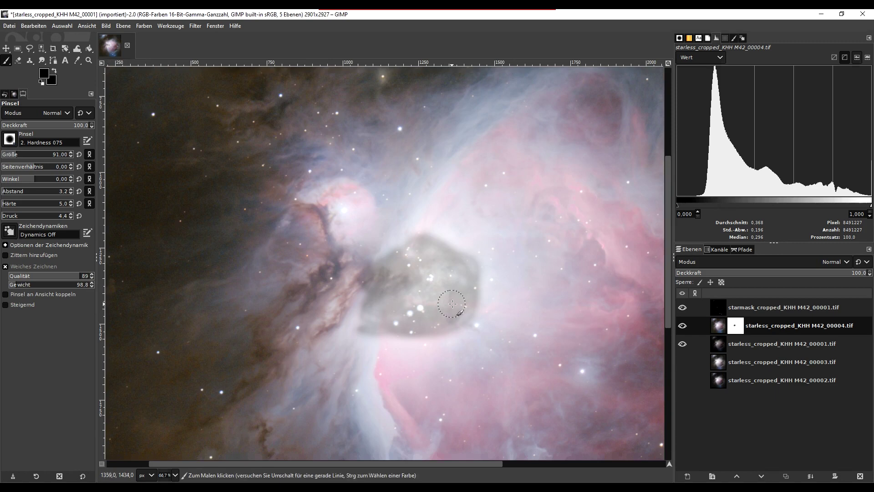
mouse_move(364, 336)
mouse_down()
mouse_move(511, 384)
mouse_move(400, 301)
mouse_move(479, 334)
mouse_move(429, 313)
mouse_up()
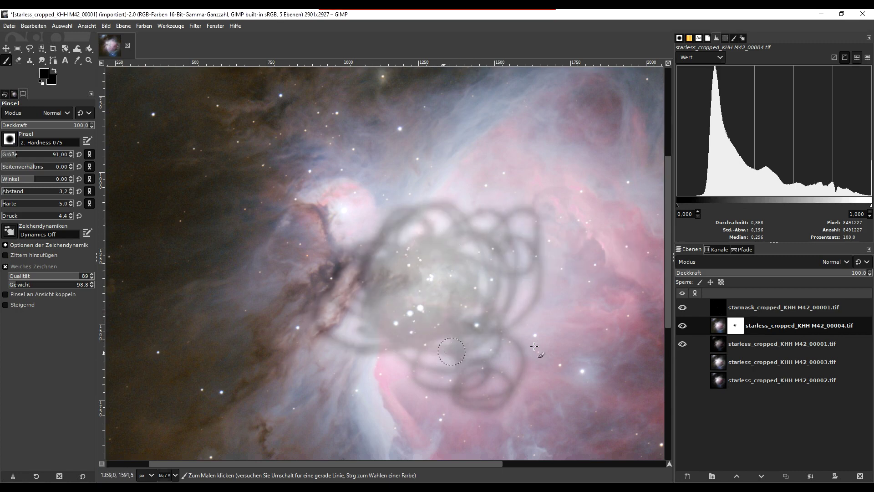
right_click(735, 326)
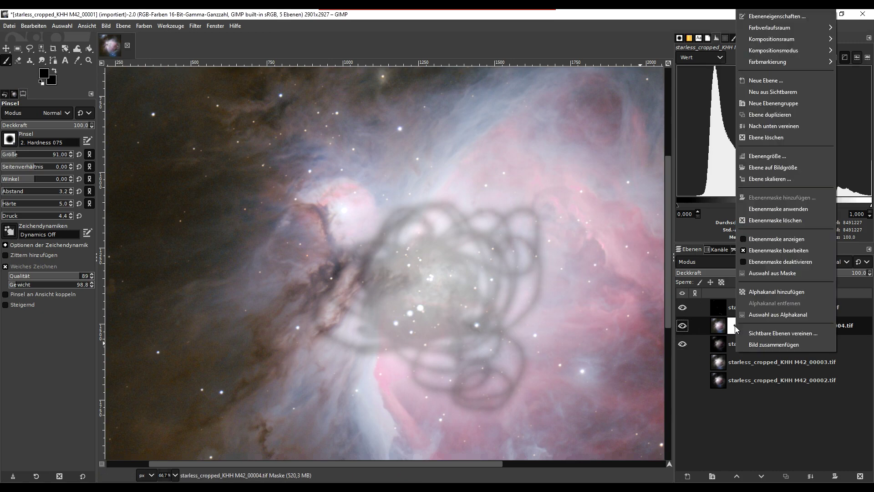
- Replace the painted mask with a fresh White (full opacity) mask; set brush opacity to 43
click(776, 220)
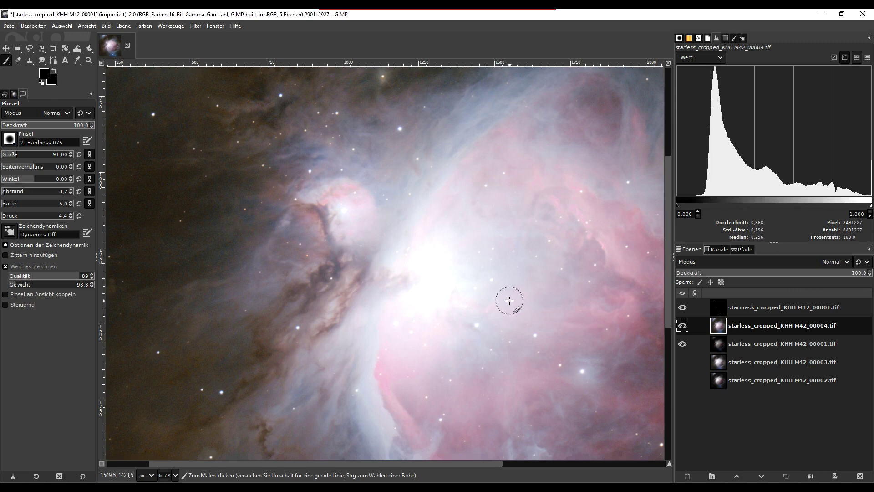
right_click(718, 329)
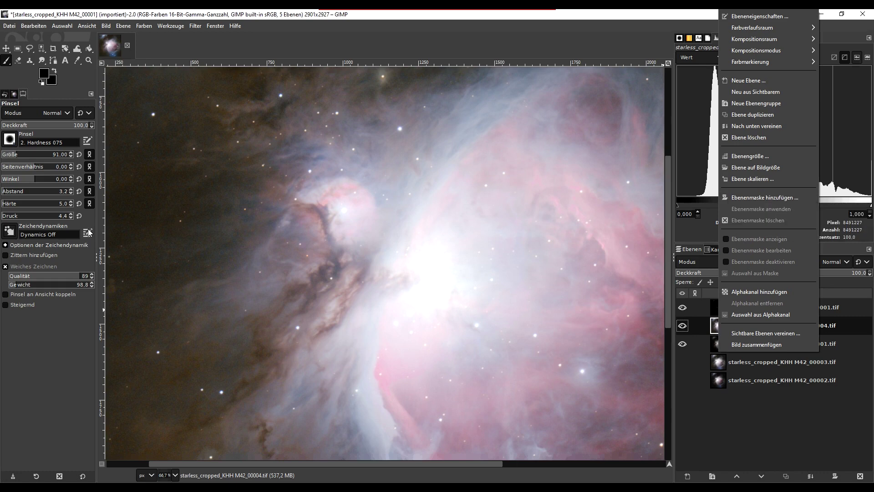
click(759, 200)
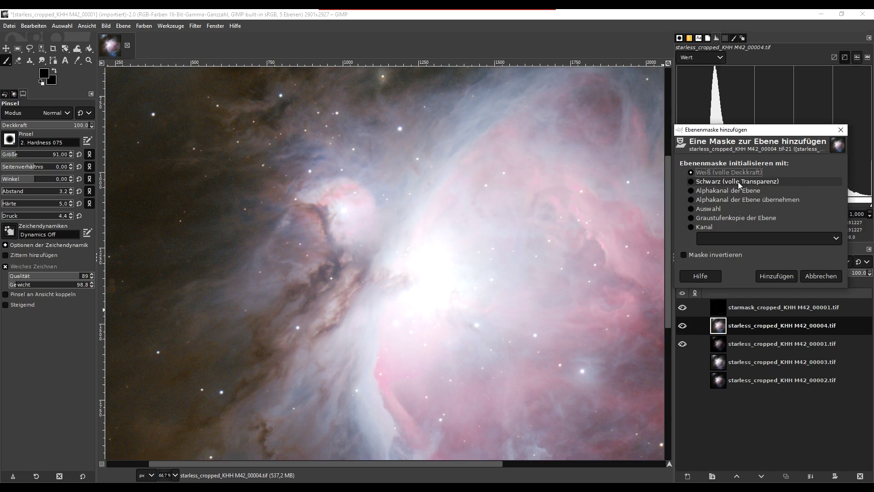
click(778, 277)
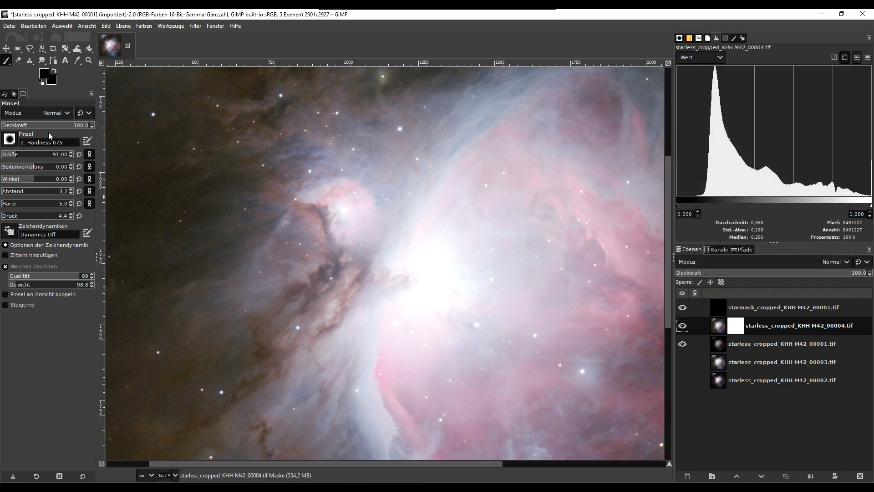
drag(41, 128, 38, 128)
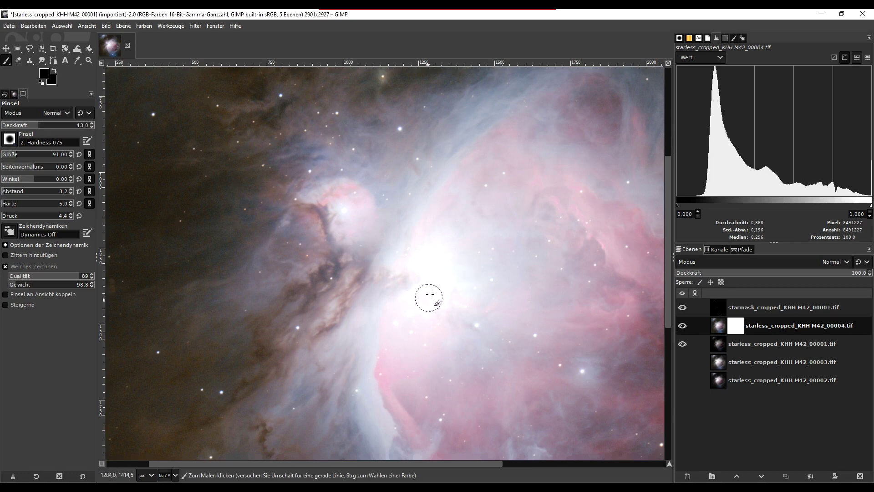
- Paint a soft black 43%-opacity stroke over the core, toggling 00004's visibility to compare
scroll(431, 297, up, 2)
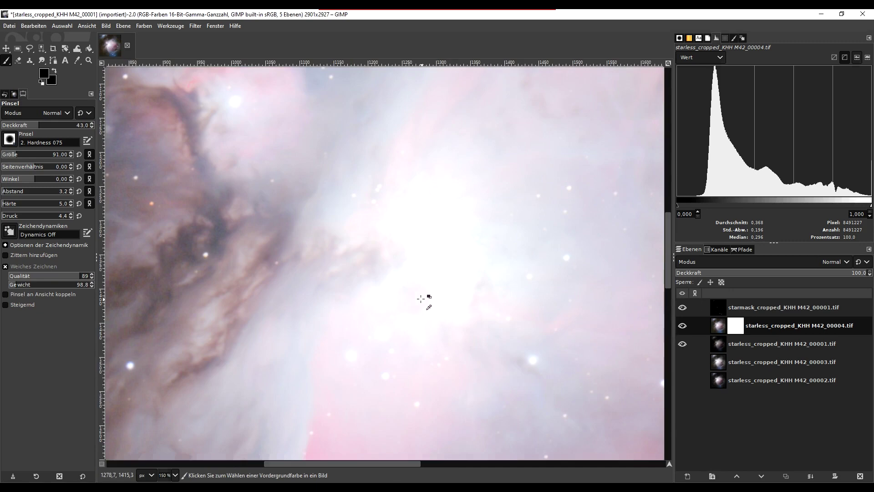
mouse_move(375, 315)
mouse_down()
mouse_move(374, 302)
mouse_move(361, 336)
mouse_move(406, 341)
mouse_move(433, 312)
mouse_move(360, 299)
mouse_move(340, 346)
mouse_move(376, 367)
mouse_move(437, 343)
mouse_move(442, 296)
mouse_move(406, 278)
mouse_move(398, 305)
mouse_move(429, 269)
mouse_move(453, 312)
mouse_move(469, 293)
mouse_move(478, 257)
mouse_move(451, 201)
mouse_move(422, 182)
mouse_move(402, 185)
mouse_move(360, 224)
mouse_move(363, 232)
mouse_move(398, 200)
mouse_move(433, 207)
mouse_move(462, 241)
mouse_move(459, 277)
mouse_move(417, 209)
mouse_move(387, 245)
mouse_move(415, 224)
mouse_move(451, 234)
mouse_move(437, 258)
mouse_move(409, 247)
mouse_move(453, 242)
mouse_move(443, 264)
mouse_move(413, 263)
mouse_move(410, 226)
mouse_move(457, 242)
mouse_move(458, 279)
mouse_move(447, 288)
mouse_move(424, 248)
mouse_move(394, 278)
mouse_move(361, 273)
mouse_move(395, 259)
mouse_move(326, 259)
mouse_move(332, 273)
mouse_move(421, 307)
mouse_move(361, 253)
mouse_move(359, 241)
mouse_move(312, 231)
mouse_move(292, 264)
mouse_move(424, 299)
mouse_move(409, 322)
mouse_move(431, 299)
mouse_up()
click(683, 325)
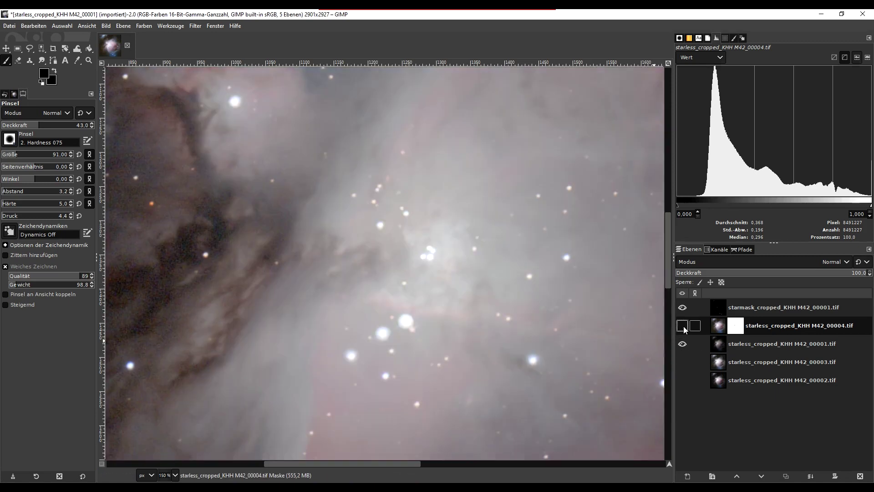
click(682, 325)
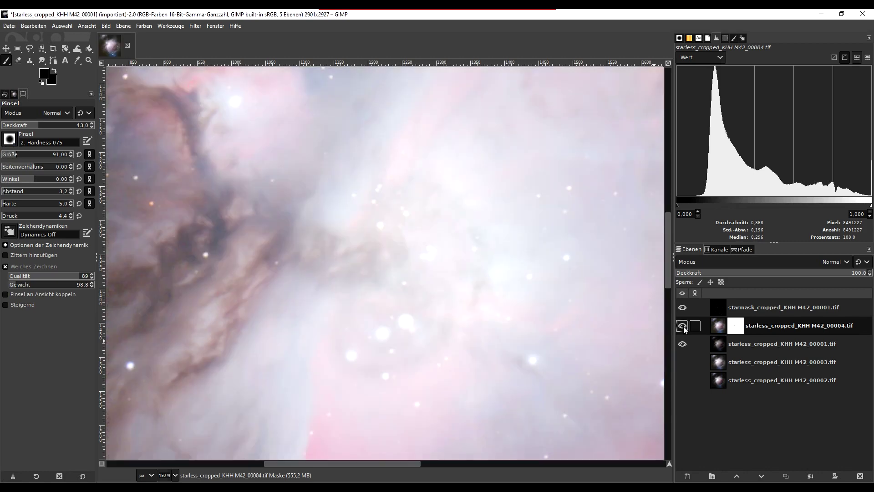
click(682, 325)
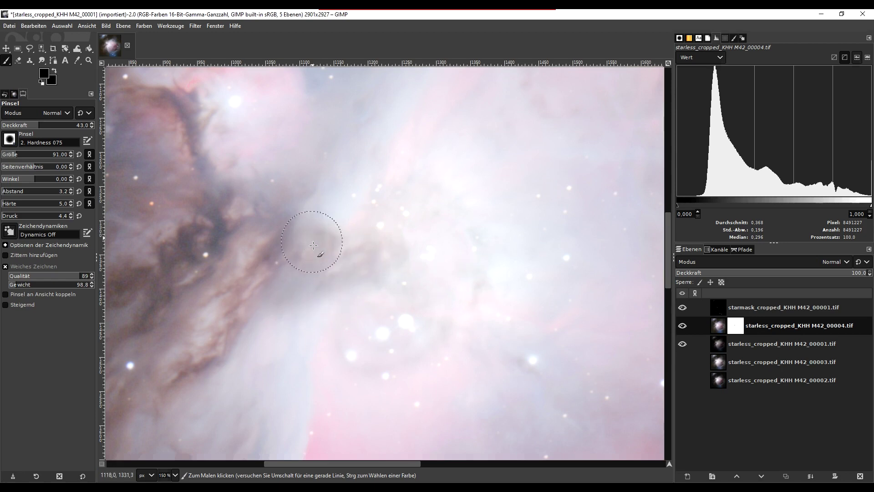
- Add mask strokes along the core's left side, up from lower centre, and across the centre
mouse_move(313, 244)
mouse_down()
mouse_move(381, 257)
mouse_move(312, 234)
mouse_move(357, 240)
mouse_move(402, 166)
mouse_move(455, 182)
mouse_move(495, 247)
mouse_move(488, 299)
mouse_move(455, 351)
mouse_move(356, 384)
mouse_move(321, 364)
mouse_move(320, 398)
mouse_up()
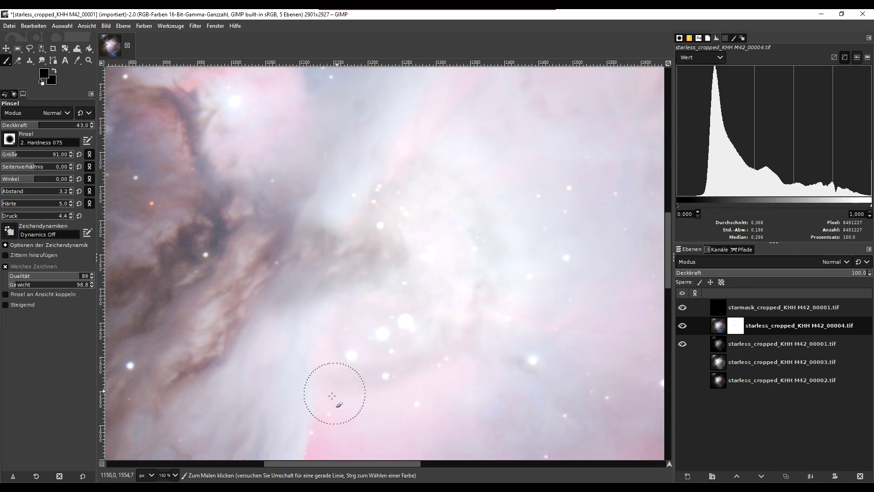
mouse_move(327, 396)
mouse_down()
mouse_move(332, 361)
mouse_move(390, 345)
mouse_move(453, 308)
mouse_move(474, 244)
mouse_move(447, 197)
mouse_move(396, 207)
mouse_move(447, 226)
mouse_move(420, 245)
mouse_move(449, 269)
mouse_move(403, 278)
mouse_up()
mouse_move(399, 309)
mouse_down()
mouse_move(364, 321)
mouse_move(346, 312)
mouse_move(338, 357)
mouse_move(446, 301)
mouse_move(401, 305)
mouse_up()
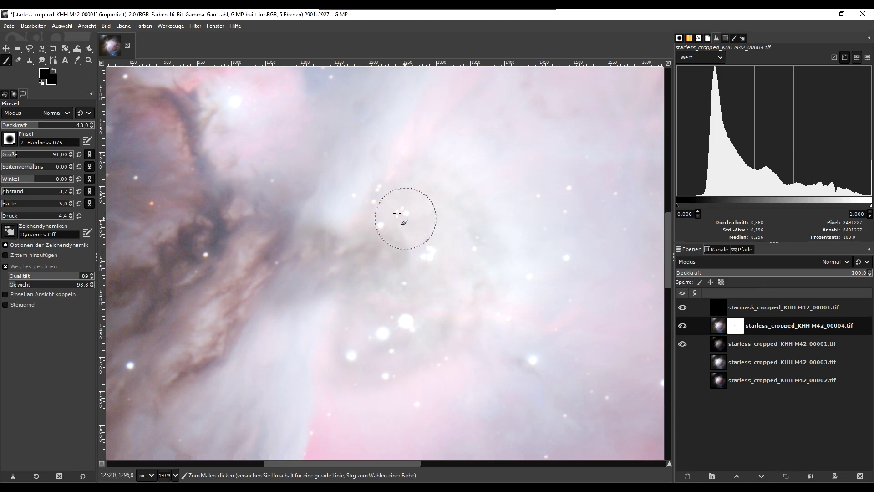
- Zoom in and paint a faint mask stroke from the core toward the upper right
ctrl+scroll(448, 235, down, 5)
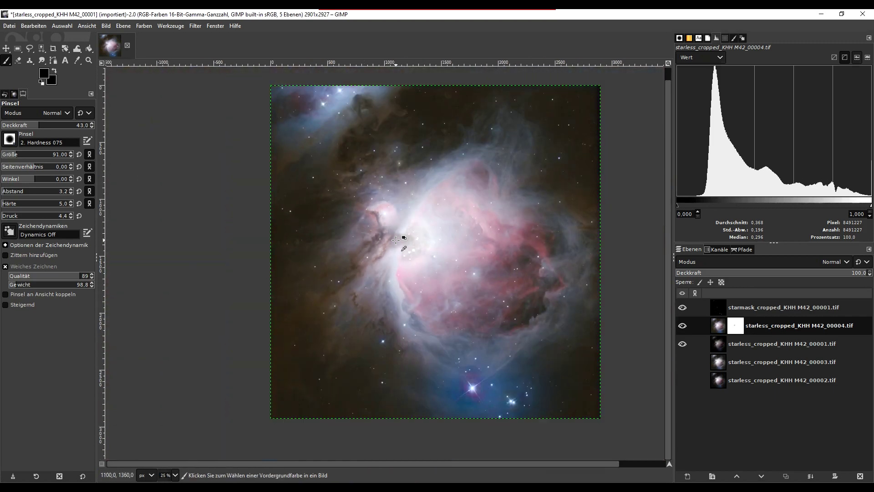
ctrl+scroll(437, 206, up, 1)
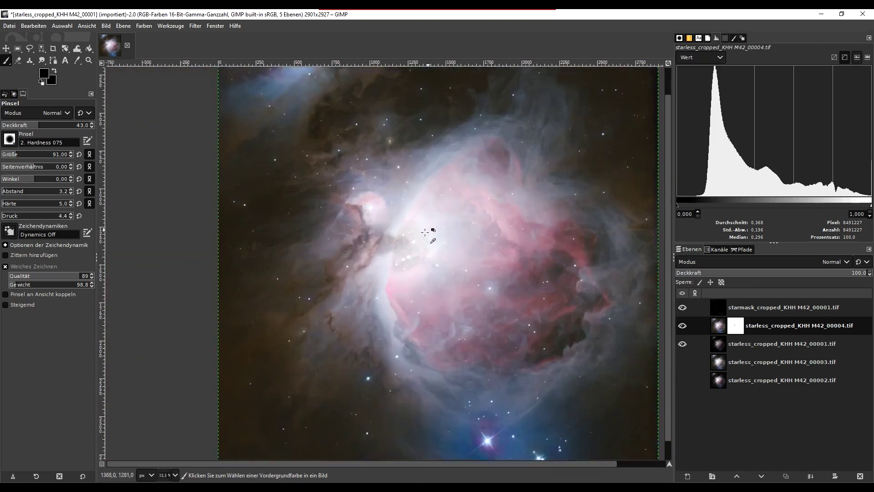
ctrl+scroll(426, 235, up, 2)
ctrl+scroll(426, 242, up, 2)
ctrl+scroll(363, 326, down, 4)
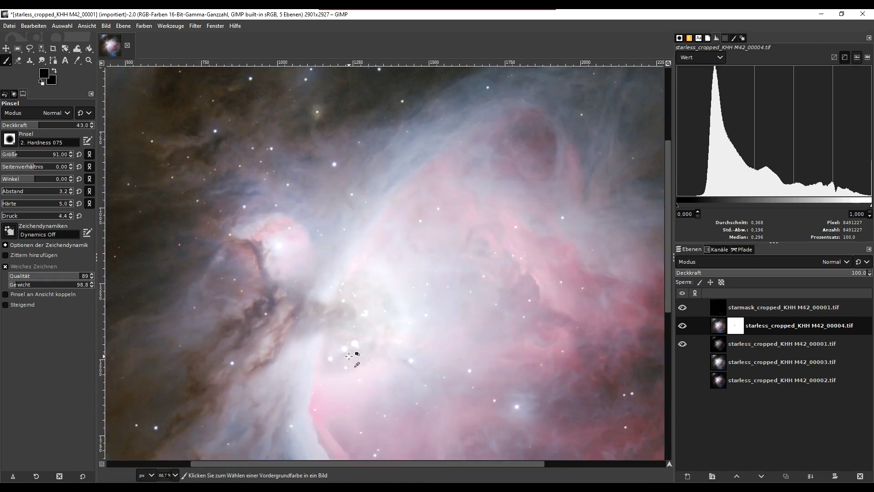
ctrl+scroll(336, 377, up, 5)
mouse_move(305, 352)
mouse_down()
mouse_move(548, 184)
mouse_move(535, 236)
mouse_up()
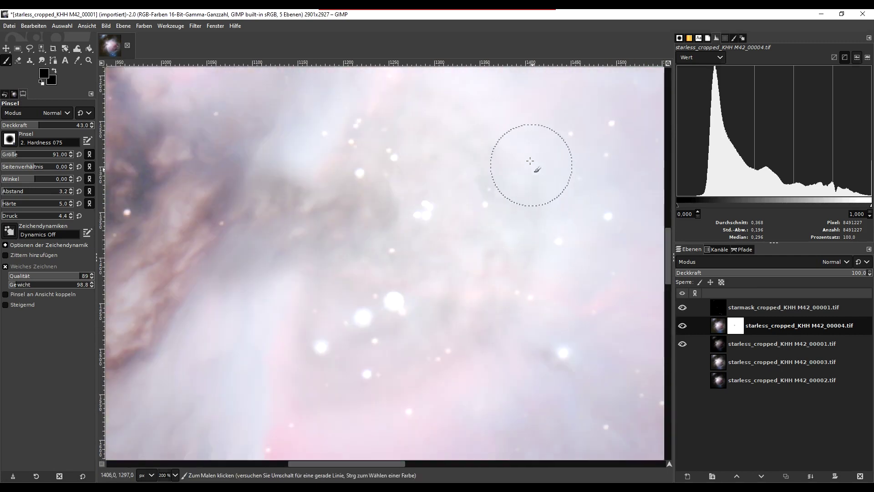
- Lower the brush opacity to 26.4 while adjusting the zoom around the core
ctrl+scroll(490, 253, down, 2)
ctrl+scroll(481, 188, up, 2)
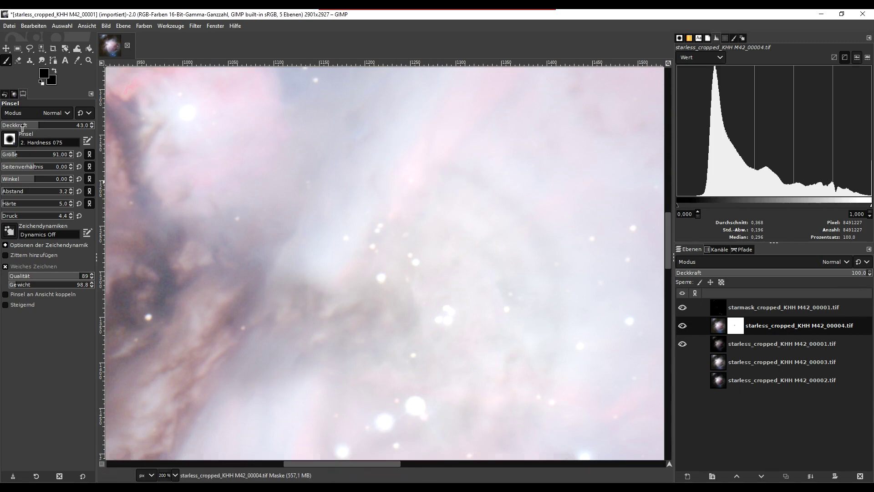
ctrl+scroll(377, 230, down, 1)
ctrl+scroll(410, 233, down, 1)
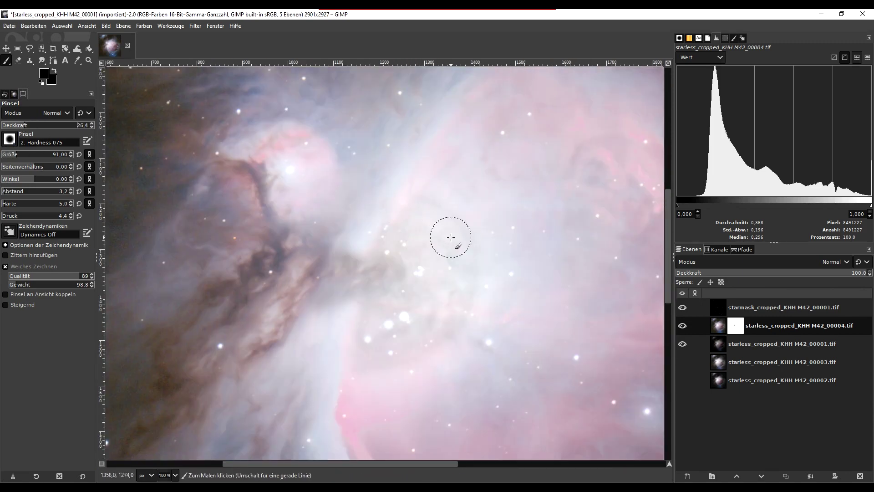
ctrl+scroll(452, 223, up, 1)
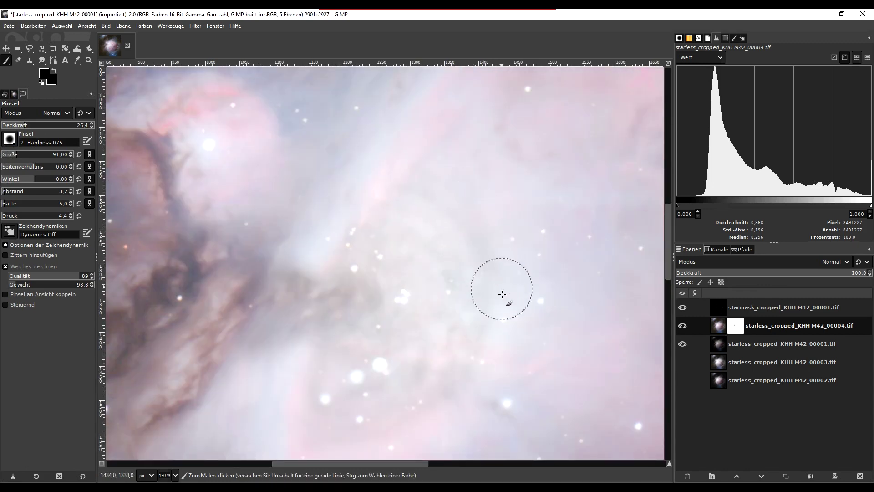
ctrl+scroll(490, 360, down, 1)
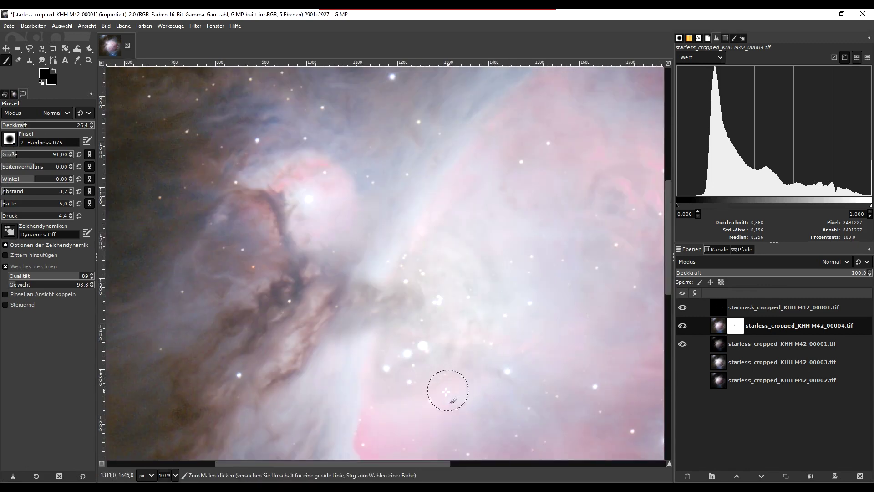
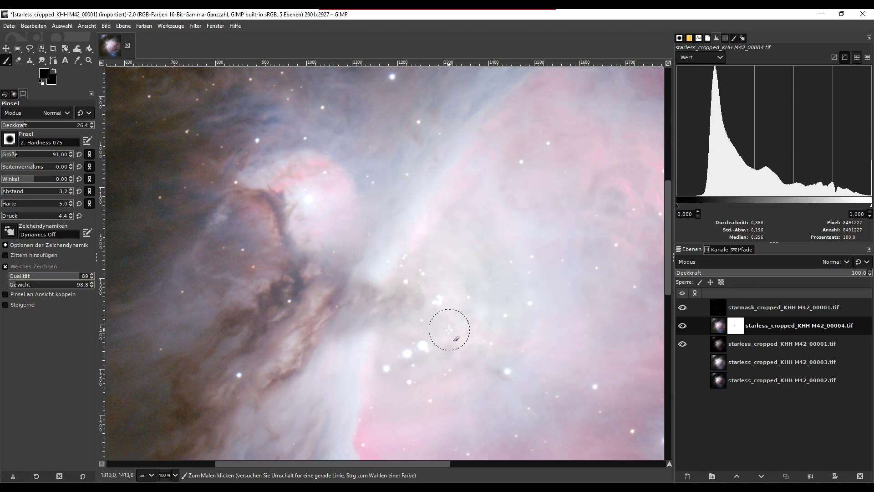
- Show the starless_cropped_KHH M42_00004.tif layer mask and zoom in to 200%
right_click(732, 328)
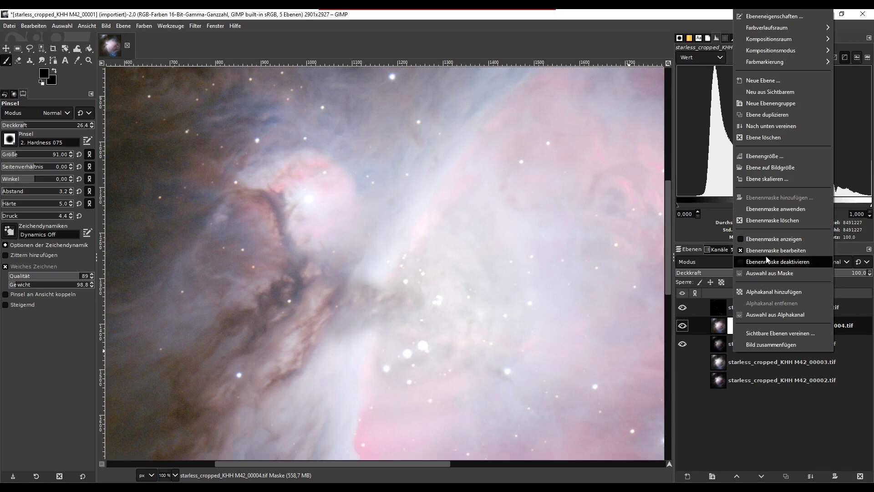
click(767, 240)
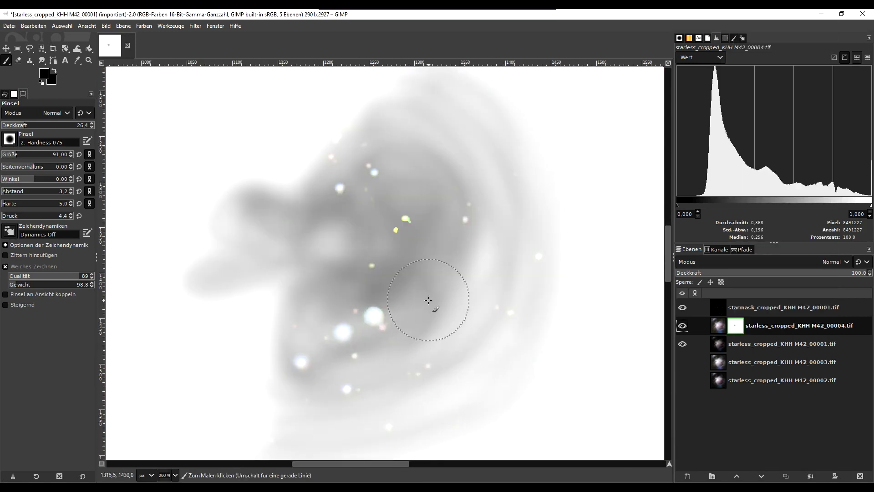
ctrl+scroll(425, 303, up, 1)
ctrl+scroll(400, 322, up, 1)
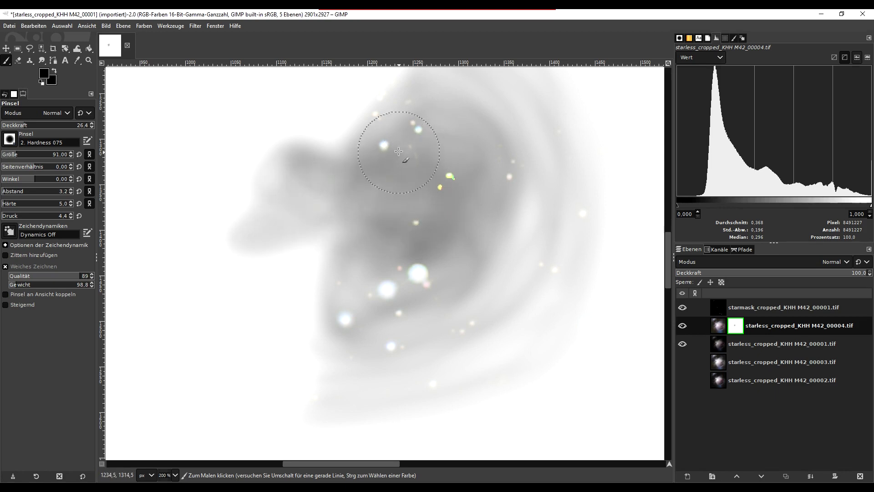
- Paint soft darker tones on the mask along the nebula arc and its left side
mouse_move(436, 85)
mouse_down()
mouse_move(503, 129)
mouse_move(524, 197)
mouse_move(511, 243)
mouse_move(473, 293)
mouse_move(373, 335)
mouse_move(405, 341)
mouse_move(494, 289)
mouse_move(522, 244)
mouse_move(528, 168)
mouse_move(485, 86)
mouse_move(458, 123)
mouse_move(485, 140)
mouse_up()
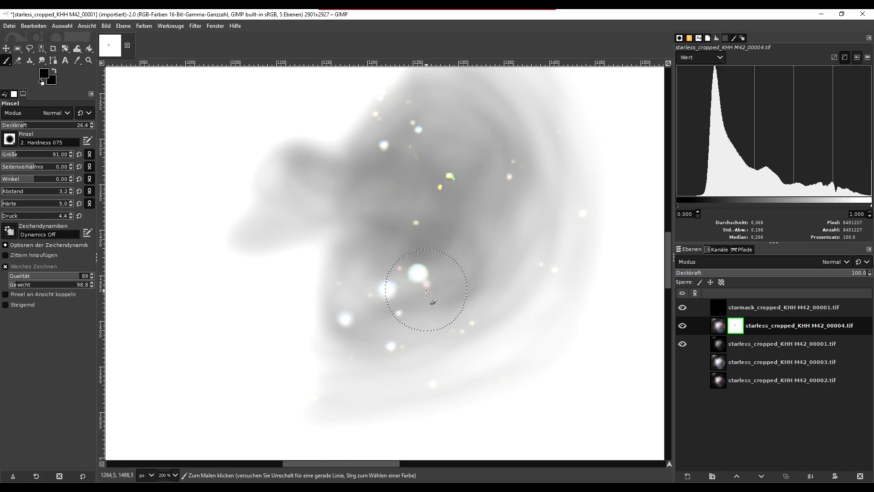
mouse_move(389, 288)
mouse_down()
mouse_move(351, 311)
mouse_move(355, 250)
mouse_up()
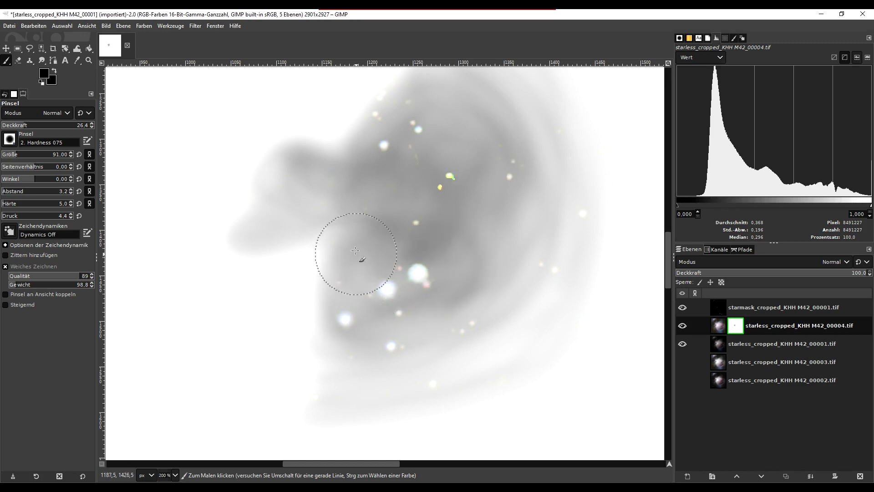
drag(410, 215, 367, 211)
drag(373, 313, 344, 273)
mouse_move(331, 315)
mouse_down()
mouse_move(332, 335)
mouse_move(364, 332)
mouse_move(371, 322)
mouse_move(390, 328)
mouse_move(487, 292)
mouse_move(512, 280)
mouse_move(537, 209)
mouse_move(527, 279)
mouse_move(549, 166)
mouse_up()
scroll(535, 223, up, 3)
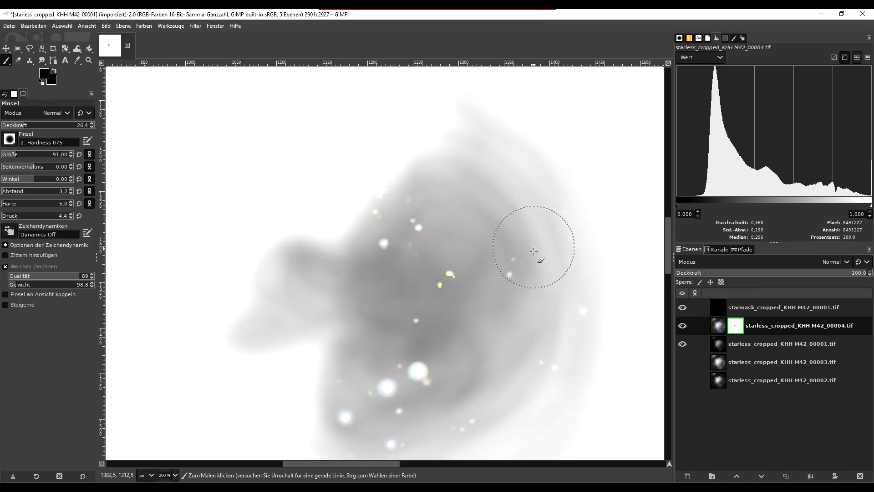
- Darken the mask along the nebula's upper, lower and top edges
mouse_move(516, 202)
mouse_down()
mouse_move(460, 152)
mouse_move(499, 156)
mouse_move(561, 225)
mouse_up()
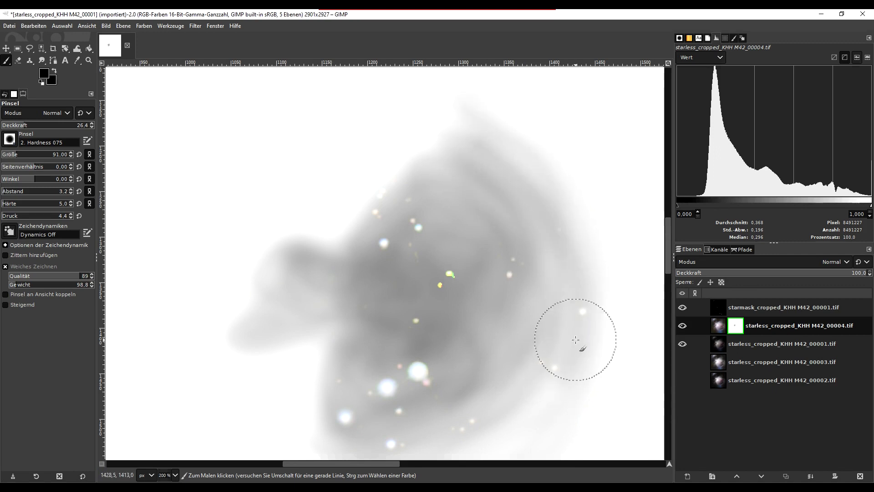
scroll(562, 176, down, 9)
scroll(557, 219, up, 3)
mouse_move(557, 218)
mouse_down()
mouse_move(554, 185)
mouse_move(497, 248)
mouse_move(313, 306)
mouse_move(317, 274)
mouse_move(336, 297)
mouse_up()
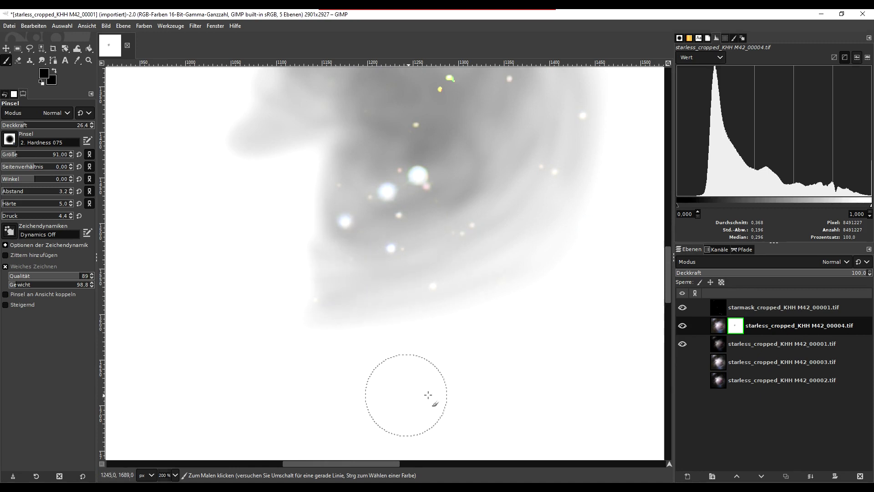
scroll(410, 396, up, 3)
scroll(451, 377, up, 3)
mouse_move(501, 300)
mouse_down()
mouse_move(452, 111)
mouse_move(411, 181)
mouse_move(488, 148)
mouse_move(477, 95)
mouse_up()
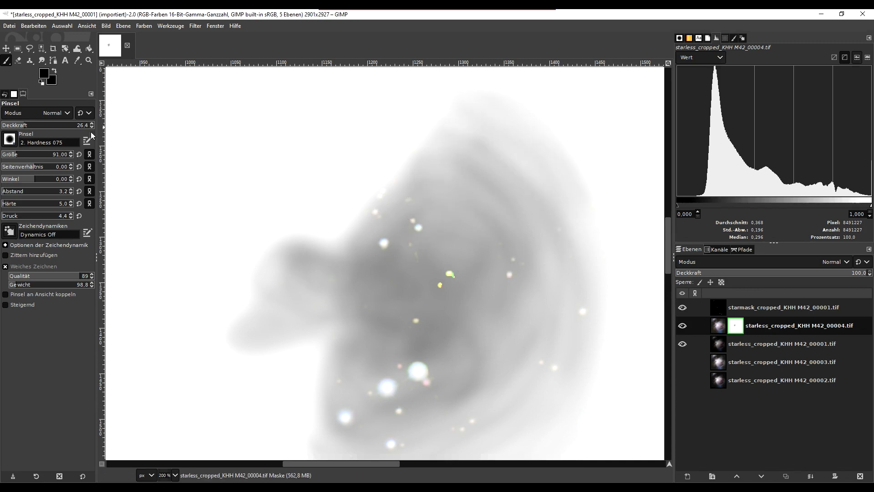
- At 13 brush opacity, lightly paint the mask along the nebula's lower-right, upper-left and right edges
click(14, 127)
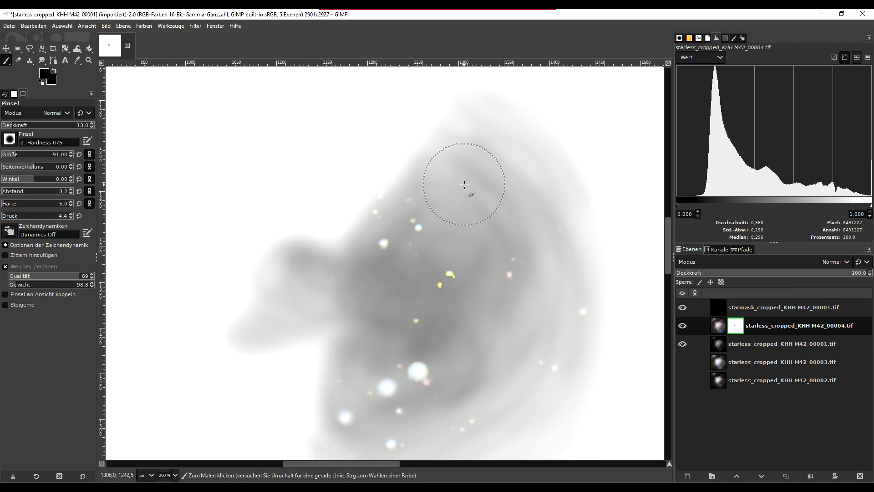
scroll(608, 331, down, 5)
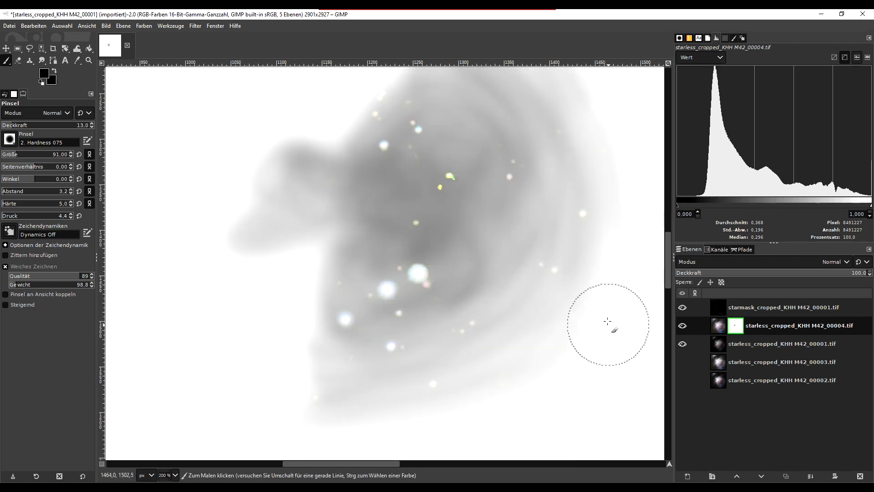
mouse_move(607, 266)
mouse_down()
mouse_move(581, 331)
mouse_move(533, 380)
mouse_move(437, 419)
mouse_move(322, 432)
mouse_move(326, 409)
mouse_move(302, 410)
mouse_move(300, 364)
mouse_move(314, 309)
mouse_up()
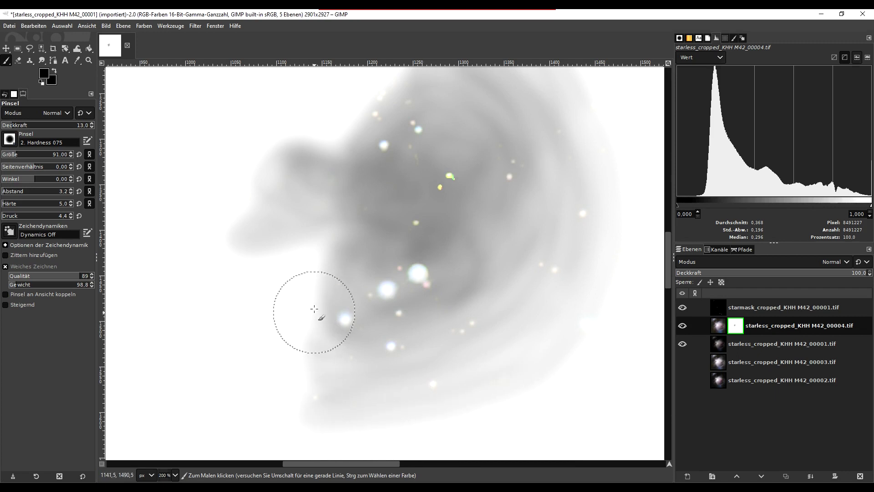
scroll(335, 289, up, 5)
mouse_move(340, 334)
mouse_down()
mouse_move(363, 287)
mouse_move(447, 189)
mouse_move(487, 188)
mouse_up()
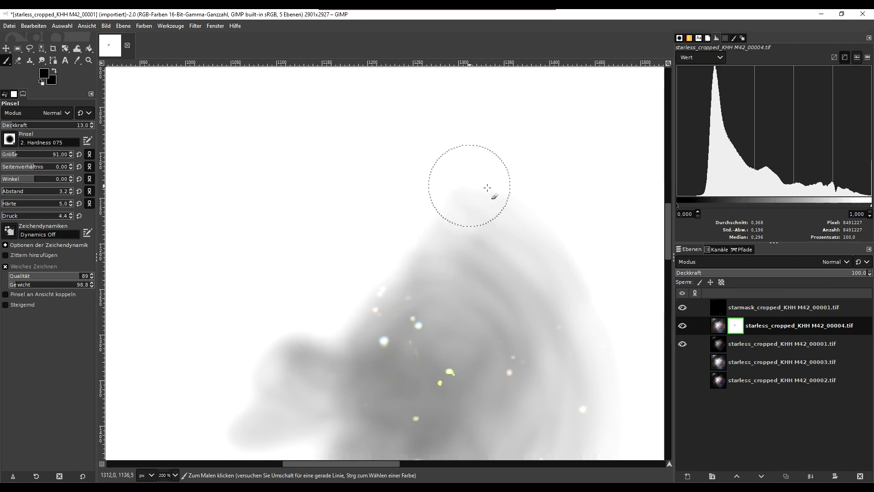
scroll(497, 185, down, 5)
mouse_move(495, 271)
mouse_down()
mouse_move(431, 381)
mouse_move(519, 351)
mouse_move(571, 267)
mouse_move(552, 295)
mouse_move(566, 206)
mouse_move(554, 181)
mouse_move(560, 199)
mouse_move(507, 356)
mouse_move(443, 380)
mouse_move(342, 398)
mouse_move(318, 386)
mouse_move(416, 344)
mouse_move(412, 351)
mouse_move(479, 309)
mouse_up()
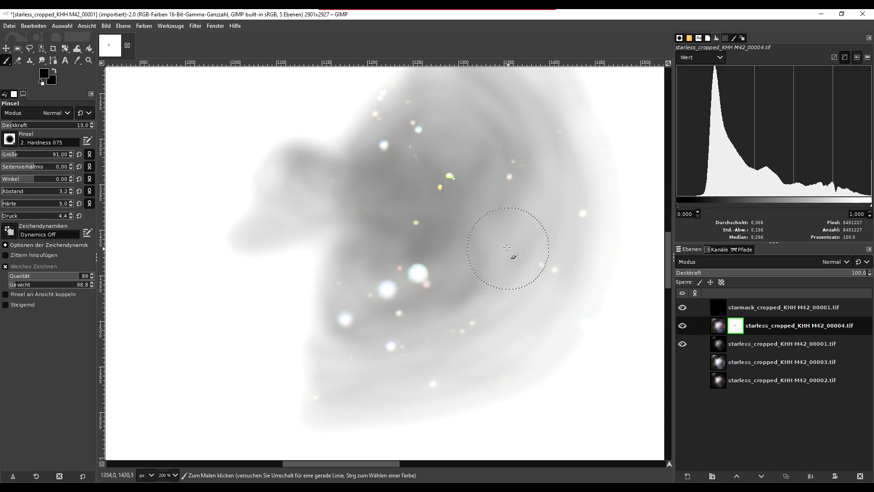
- Add faint mask strokes over the nebula's lower-left and upper areas
scroll(549, 364, up, 3)
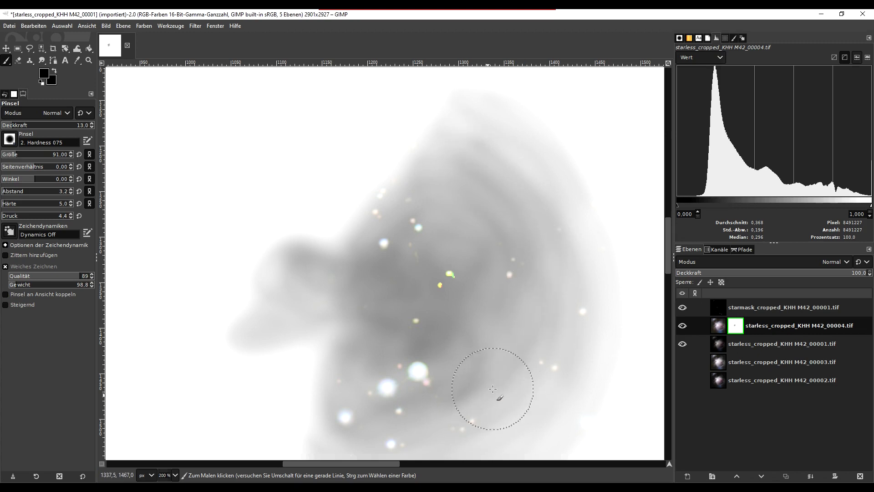
scroll(493, 373, down, 3)
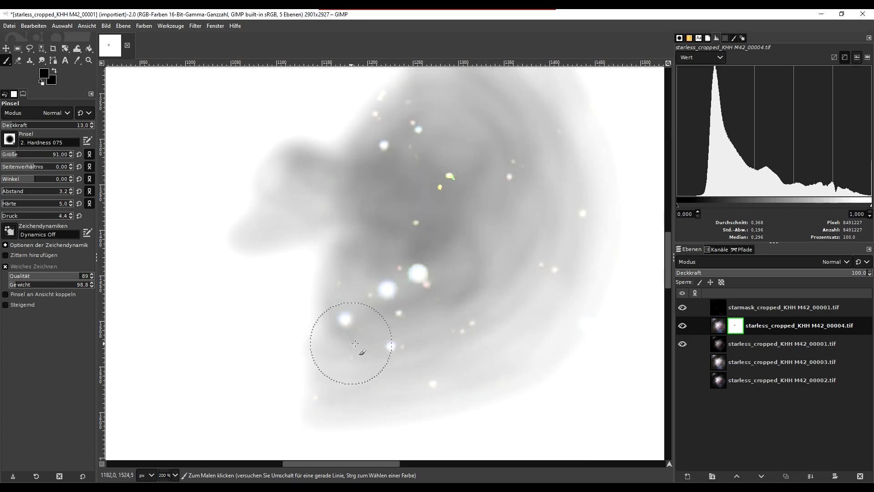
scroll(529, 203, up, 3)
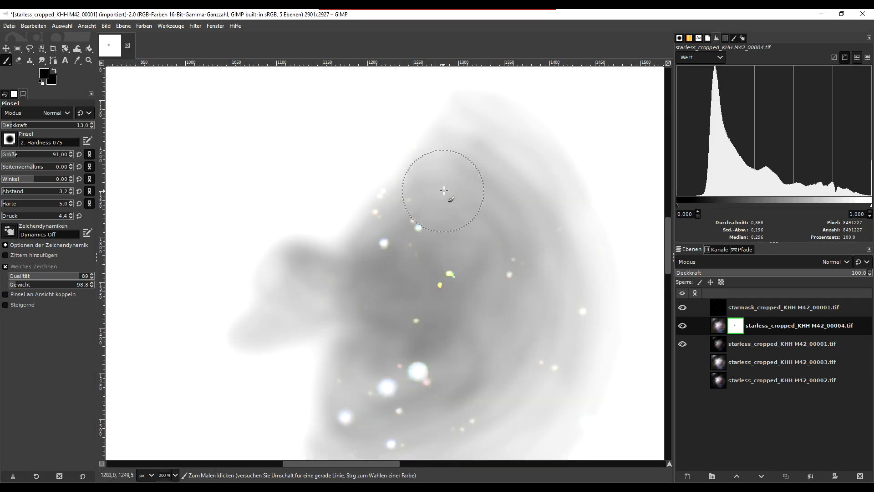
drag(438, 165, 374, 237)
mouse_move(500, 167)
mouse_down()
mouse_move(459, 121)
mouse_move(542, 181)
mouse_up()
scroll(552, 248, down, 3)
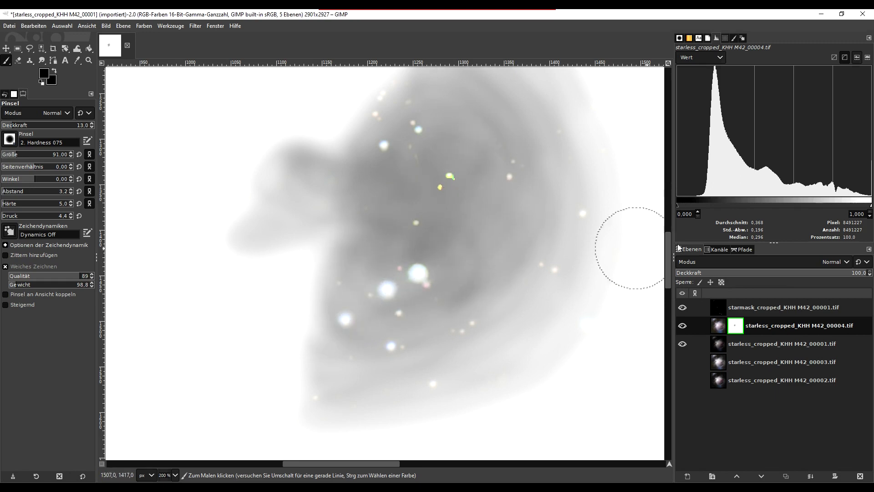
right_click(733, 328)
- Hide the 00004 mask view, reset the zoom, and activate the starless 00001 layer
click(774, 250)
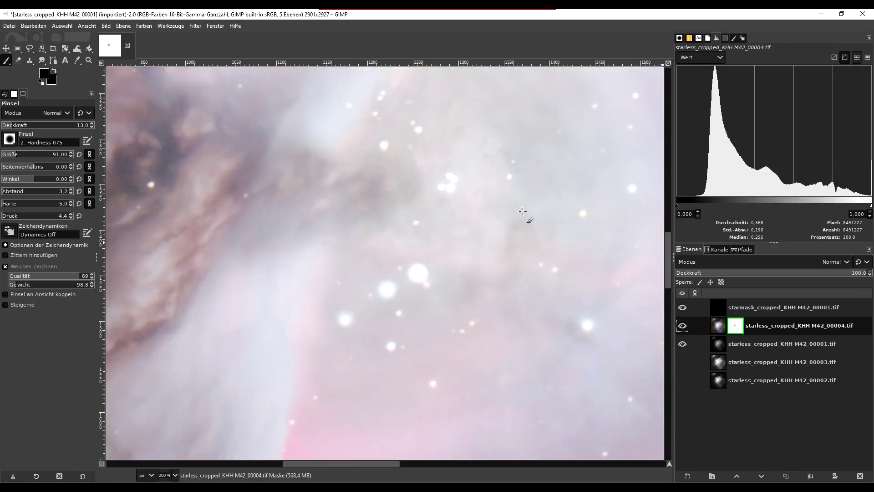
scroll(414, 219, down, 2)
scroll(393, 243, down, 2)
scroll(363, 264, down, 1)
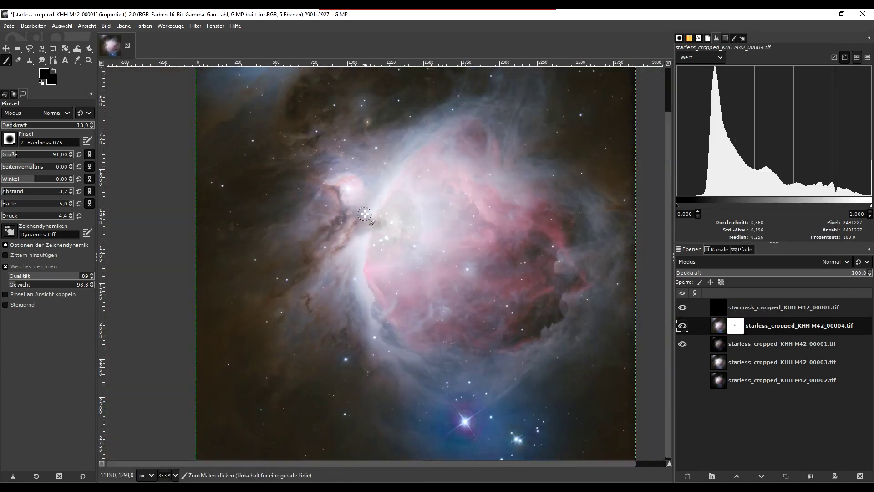
scroll(364, 215, down, 1)
scroll(364, 215, down, 1)
scroll(385, 221, up, 4)
scroll(361, 238, up, 1)
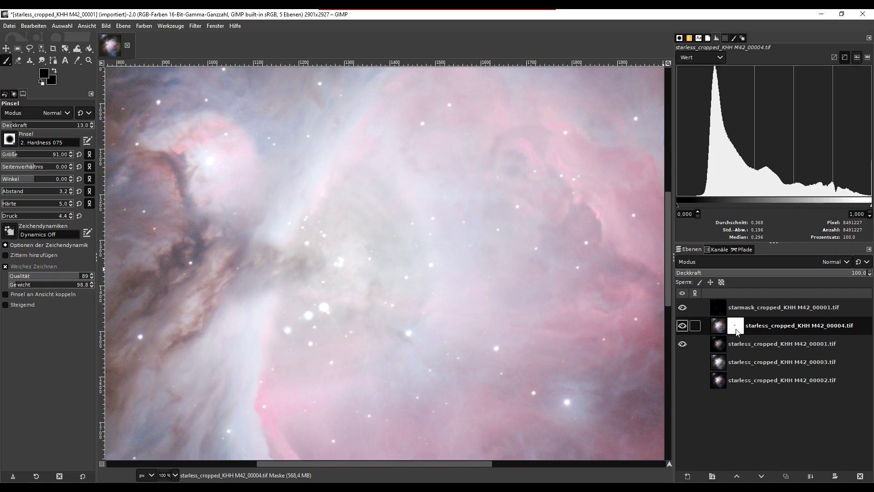
click(721, 349)
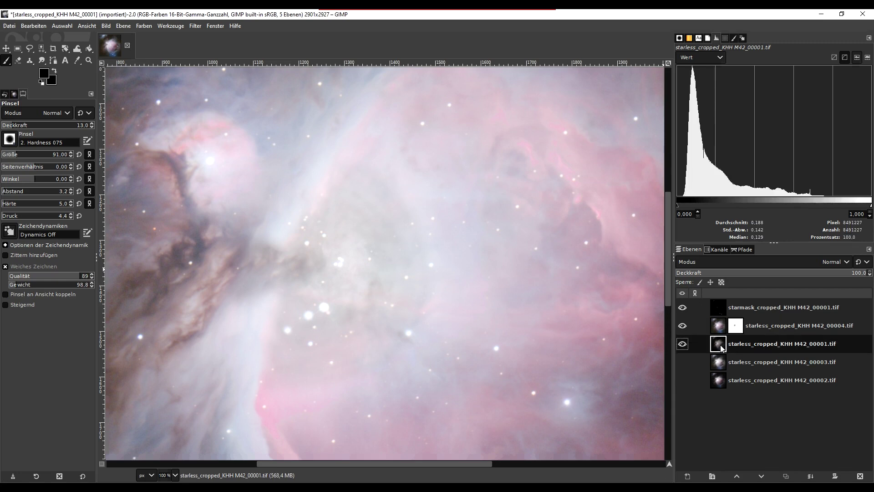
- Apply a gentle one-point Value curve to the starless_cropped_KHH M42_00001.tif layer
click(145, 26)
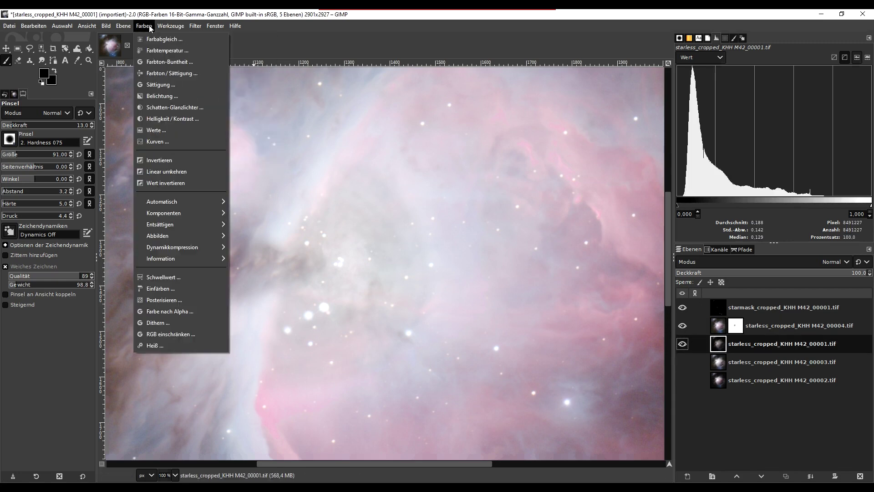
click(159, 141)
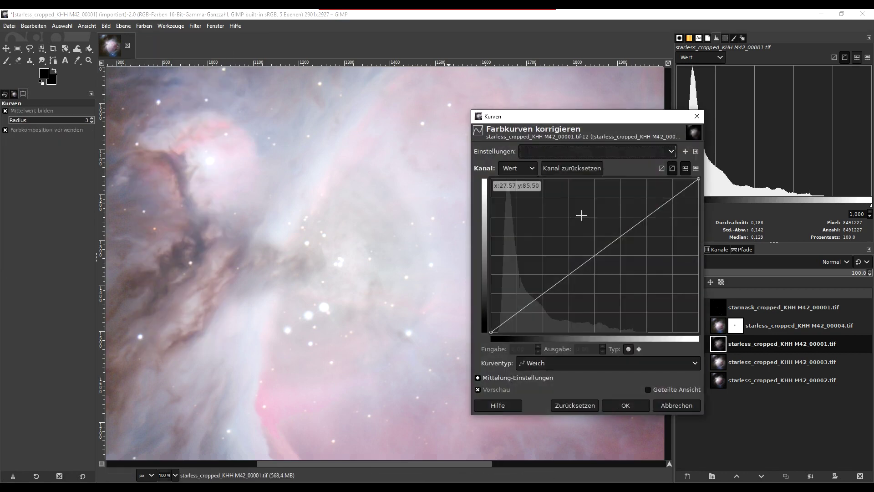
drag(612, 123, 733, 115)
click(730, 245)
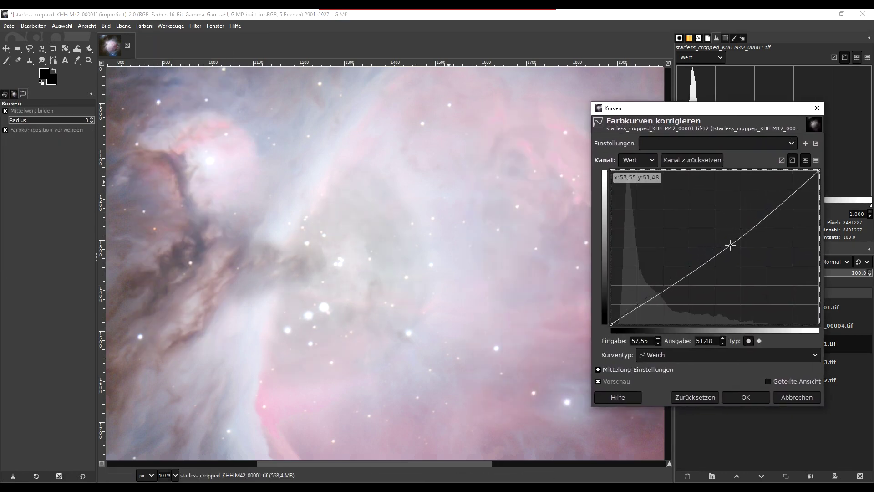
drag(731, 246, 738, 258)
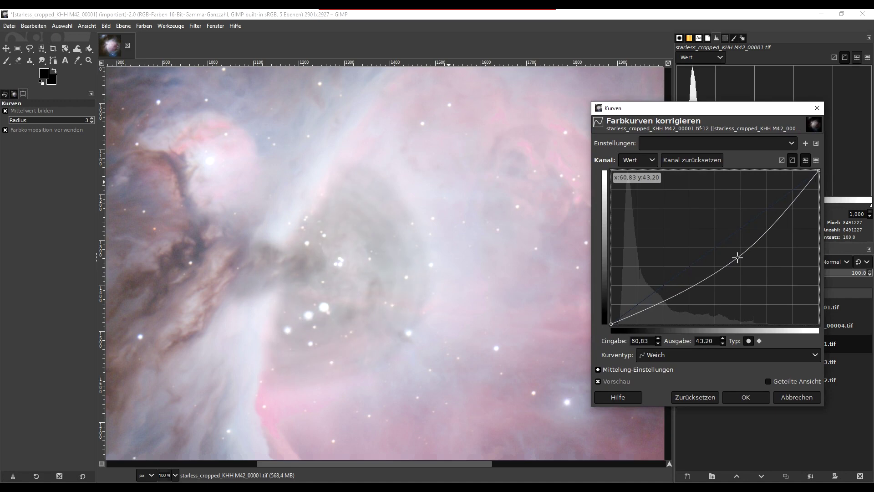
drag(733, 259, 716, 236)
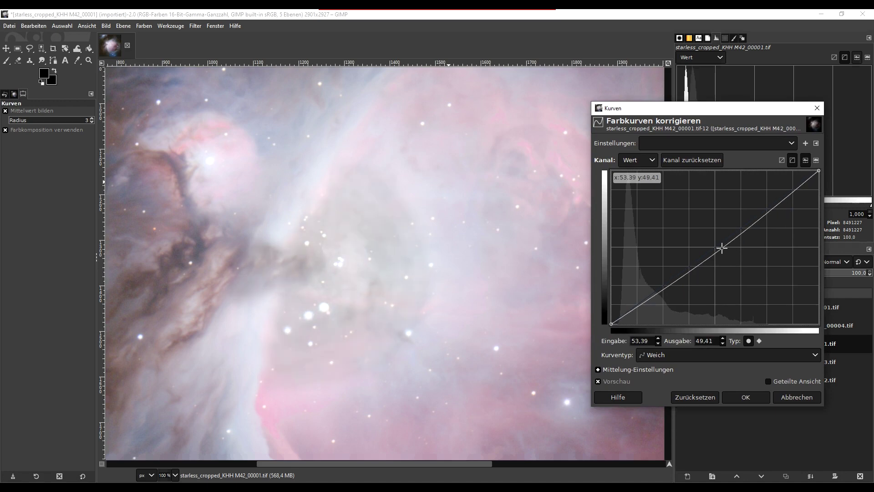
mouse_move(716, 236)
mouse_down()
mouse_move(760, 202)
mouse_move(767, 217)
mouse_up()
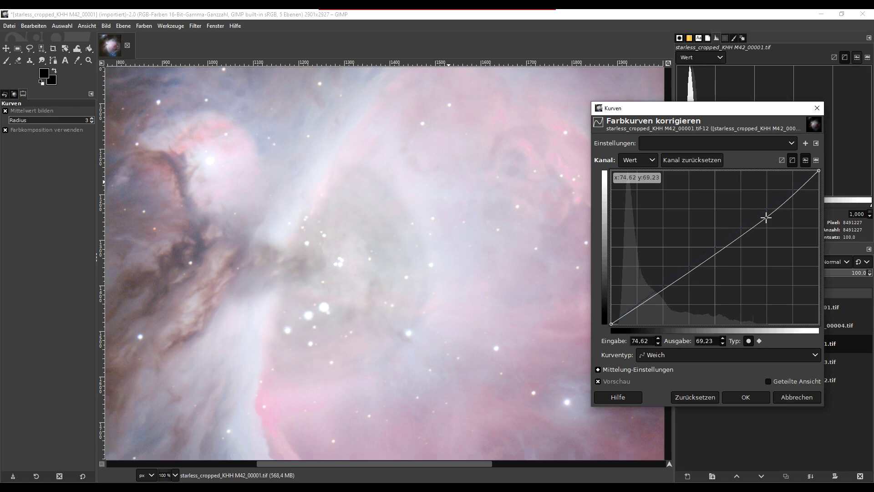
click(748, 394)
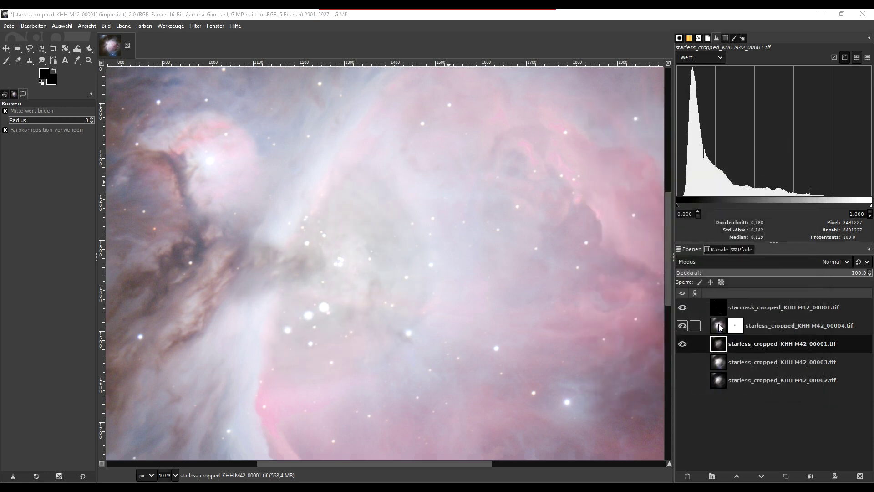
- On the 00004 layer, add a Curves point that slightly lowers the bright tones
click(718, 325)
click(144, 26)
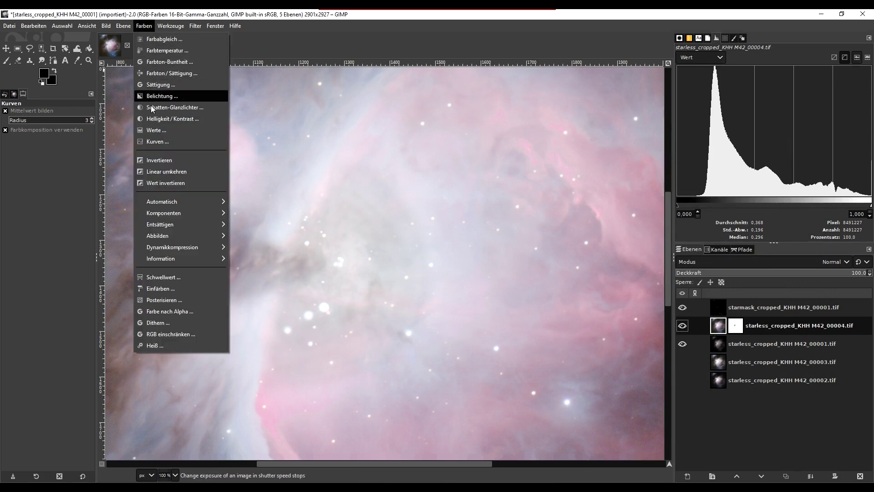
click(157, 142)
mouse_move(753, 218)
mouse_down()
mouse_move(760, 222)
mouse_move(792, 197)
mouse_up()
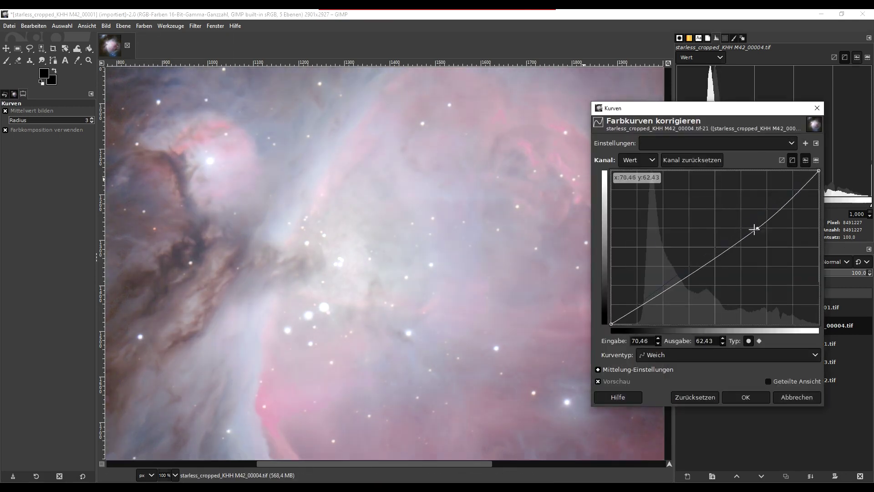
drag(793, 196, 793, 196)
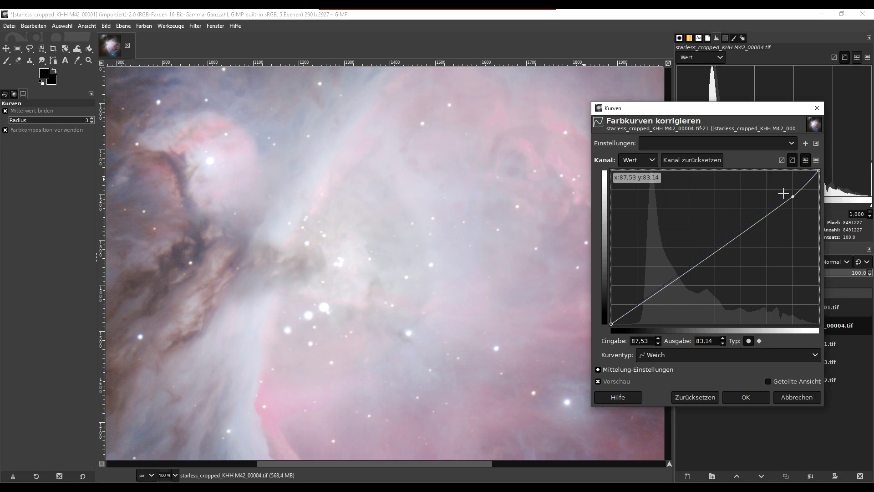
- Lift a shadow point on the curve to brighten faint areas and apply it
scroll(385, 172, down, 2)
scroll(391, 227, down, 2)
scroll(395, 284, down, 1)
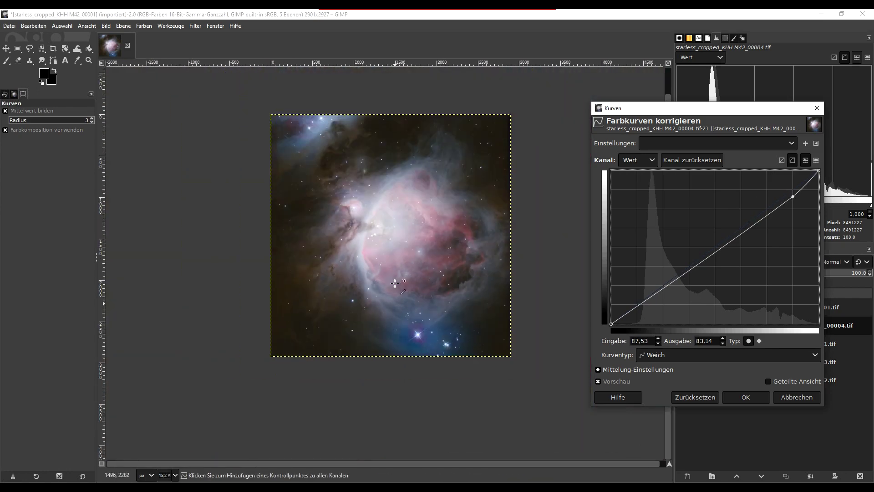
scroll(385, 170, up, 1)
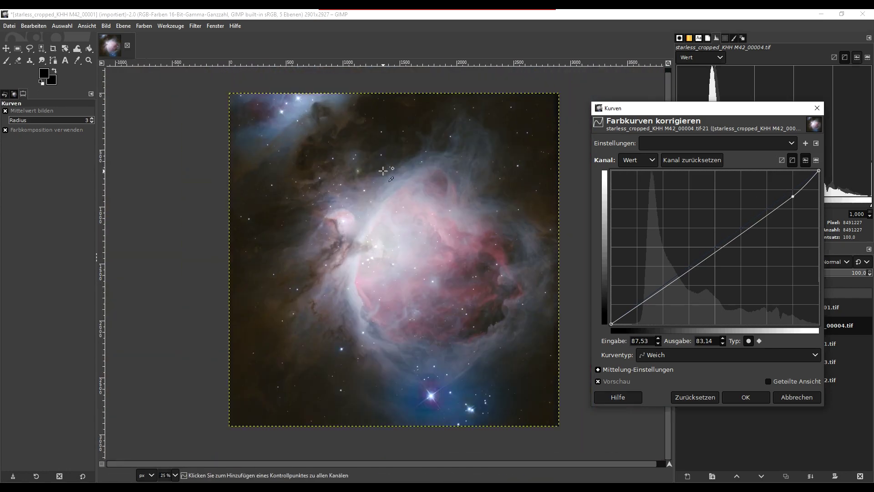
click(656, 292)
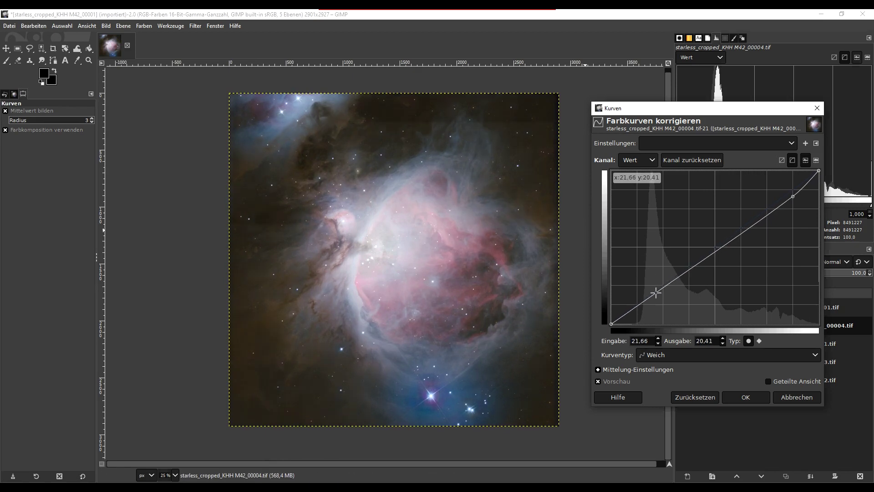
drag(655, 292, 653, 289)
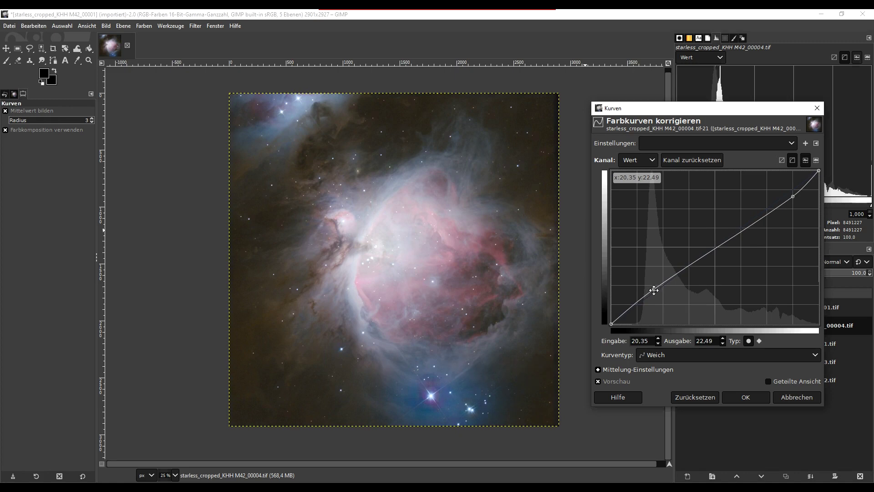
click(745, 397)
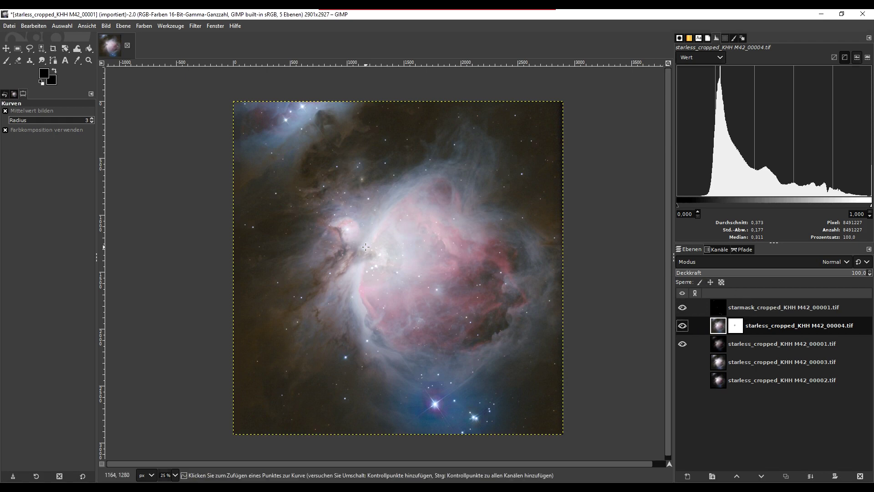
- Show the 00004 layer's mask again and switch to the soft Pinsel brush
scroll(419, 213, up, 1)
scroll(420, 212, up, 2)
scroll(420, 212, up, 1)
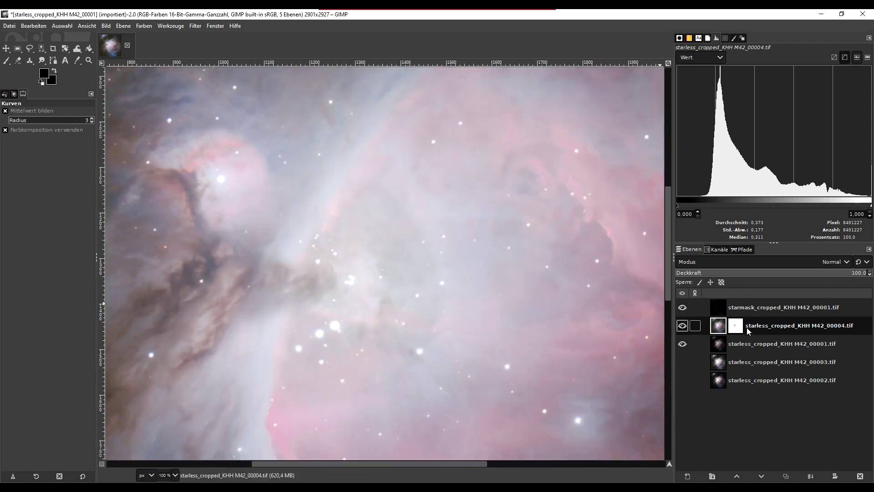
right_click(736, 328)
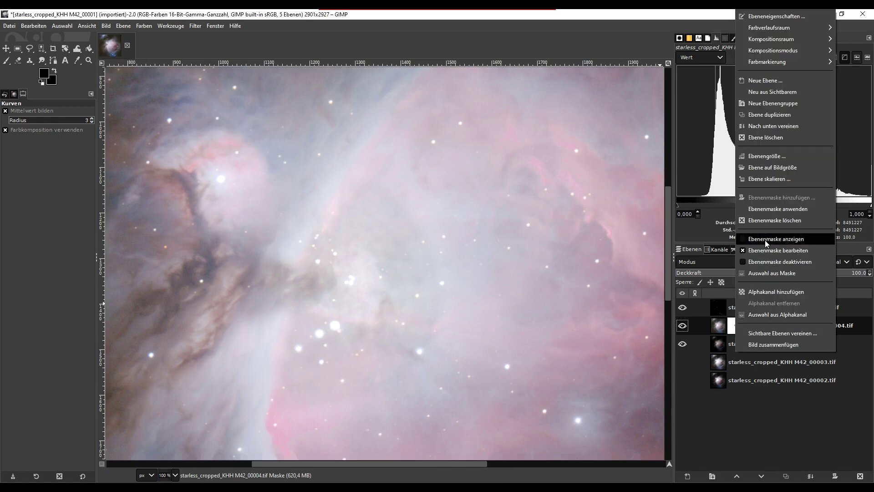
click(766, 241)
click(6, 60)
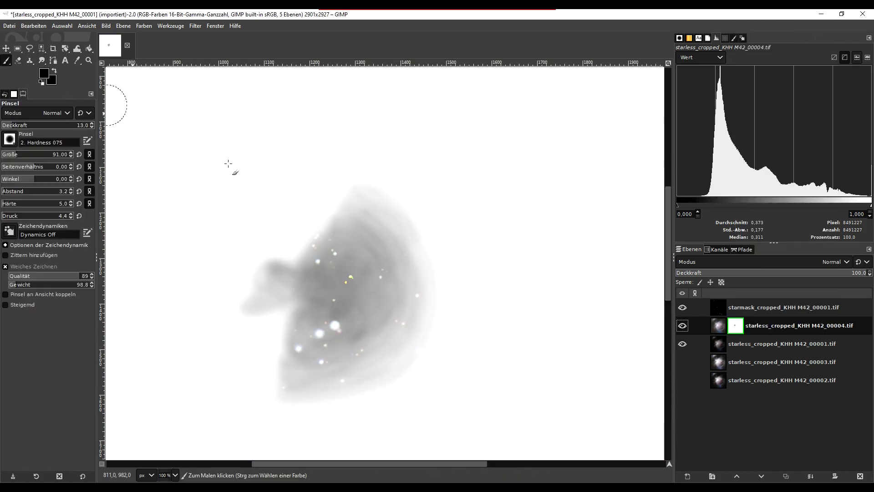
scroll(391, 244, down, 1)
scroll(362, 353, up, 2)
scroll(363, 353, up, 1)
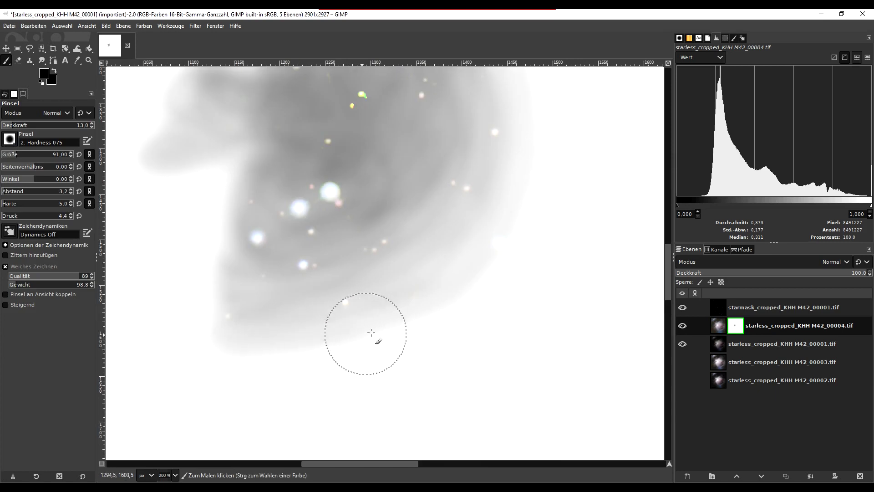
- Paint faint 13% strokes on the mask along the nebula's upper, right and lower-left edges
click(524, 223)
scroll(524, 222, up, 5)
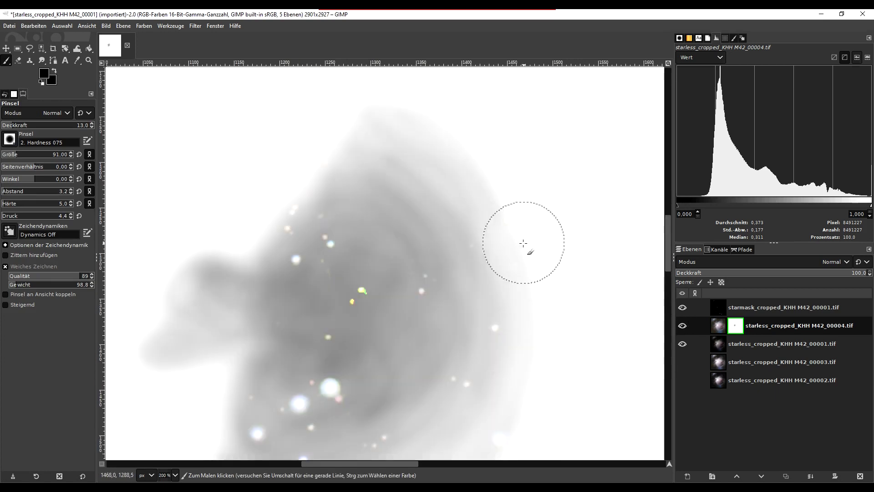
mouse_move(528, 249)
mouse_down()
mouse_move(457, 121)
mouse_move(390, 96)
mouse_move(448, 114)
mouse_move(496, 172)
mouse_move(552, 316)
mouse_up()
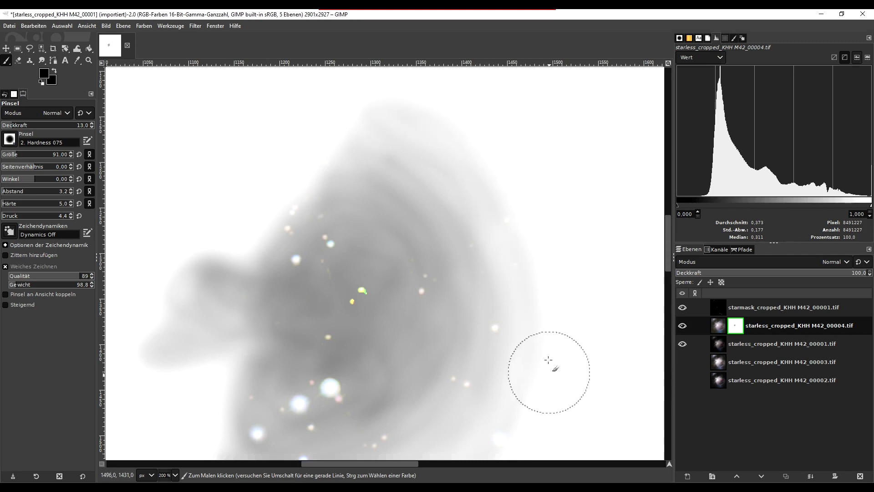
scroll(550, 374, down, 3)
mouse_move(527, 265)
mouse_down()
mouse_move(552, 259)
mouse_move(538, 322)
mouse_move(471, 411)
mouse_up()
scroll(500, 355, down, 3)
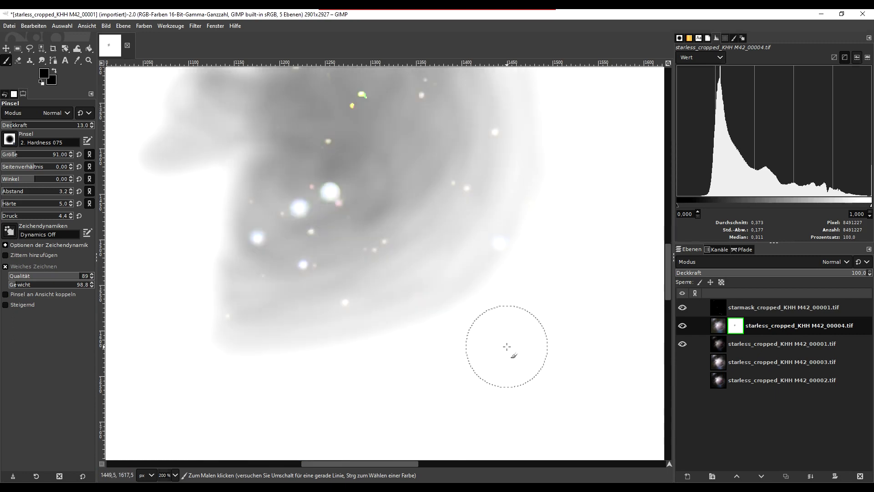
drag(371, 350, 239, 361)
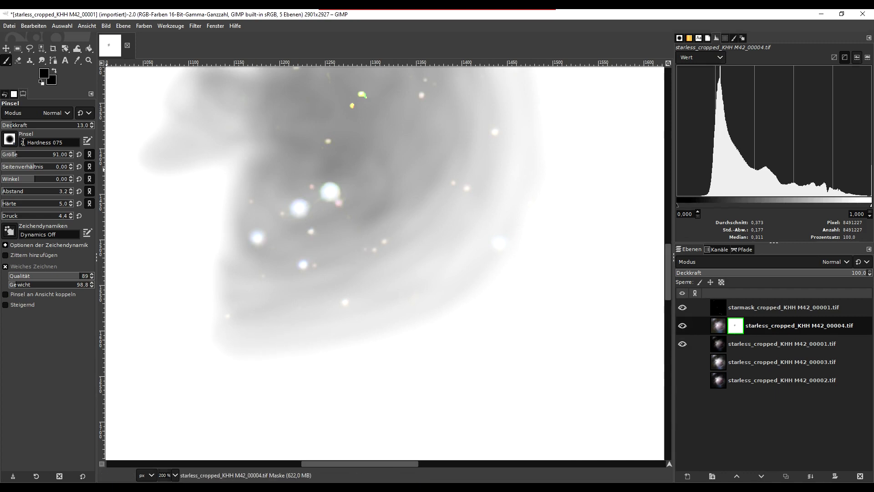
drag(234, 375, 390, 342)
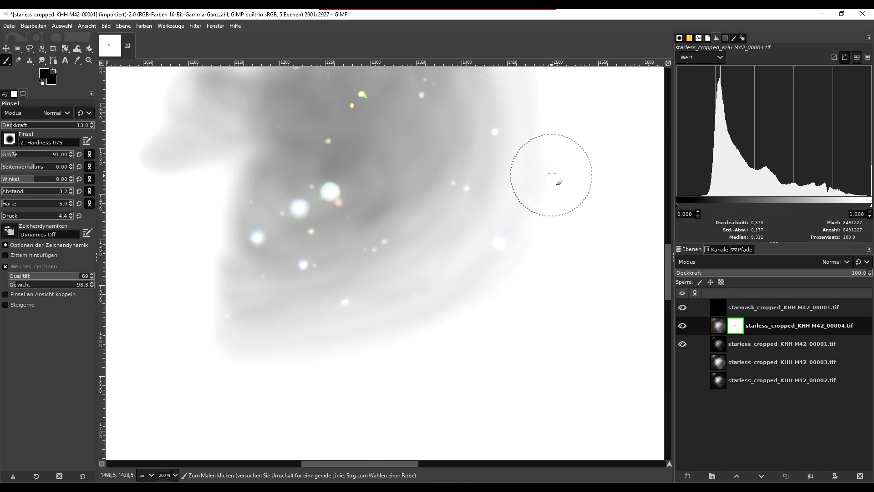
scroll(552, 241, up, 5)
drag(552, 351, 533, 232)
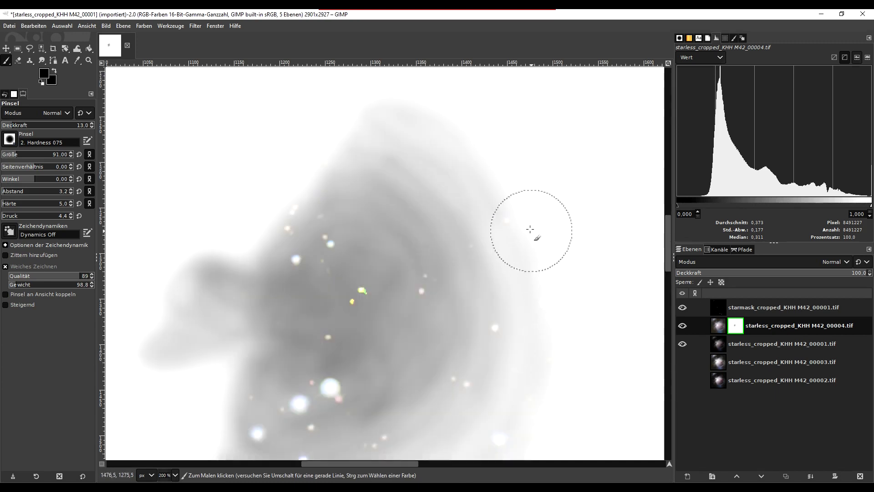
drag(500, 157, 549, 200)
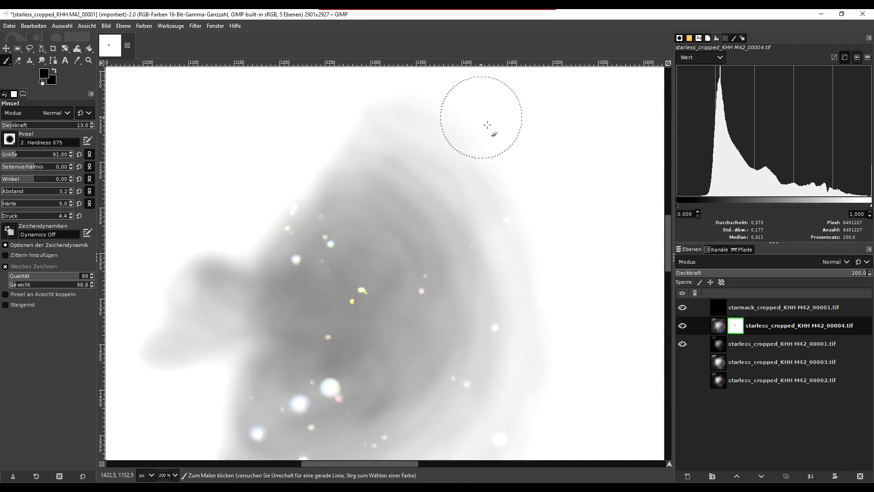
- Add more faint mask strokes along the nebula's lower and upper edges
scroll(552, 363, down, 5)
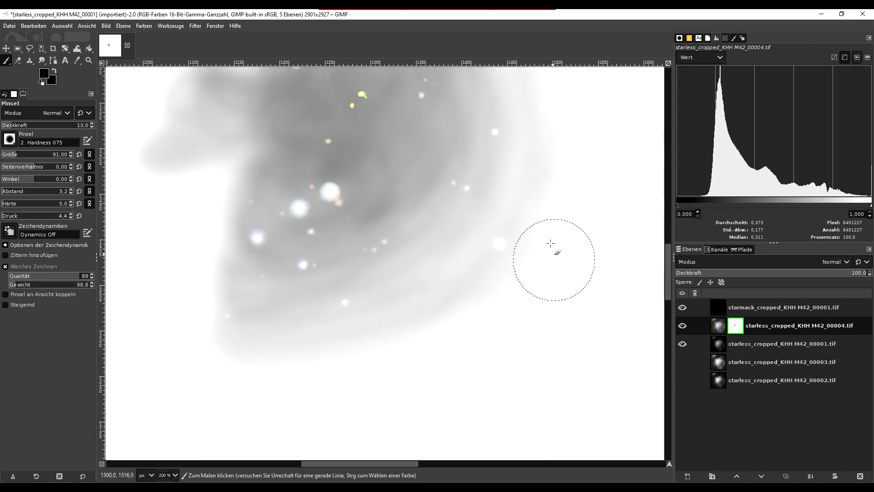
mouse_move(560, 193)
mouse_down()
mouse_move(522, 292)
mouse_move(418, 355)
mouse_move(254, 385)
mouse_move(221, 380)
mouse_move(270, 381)
mouse_move(426, 348)
mouse_move(513, 296)
mouse_move(556, 223)
mouse_up()
scroll(564, 262, up, 5)
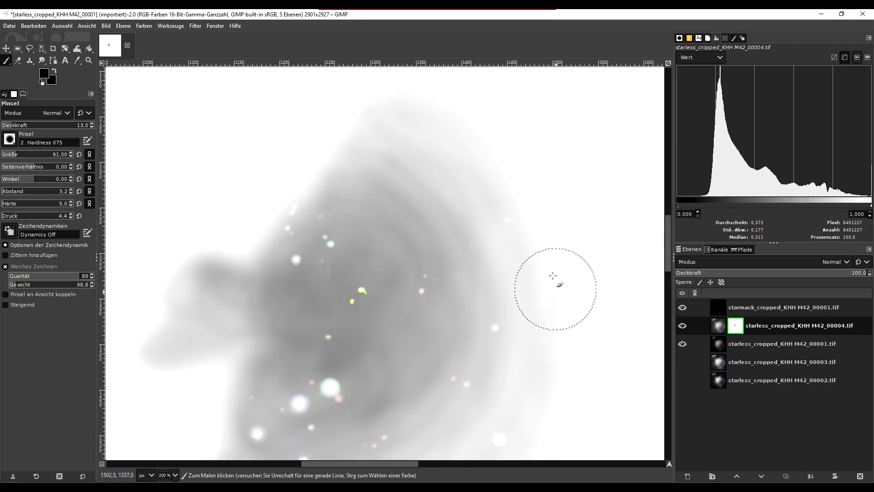
mouse_move(514, 178)
mouse_down()
mouse_move(438, 88)
mouse_move(386, 84)
mouse_move(264, 219)
mouse_up()
scroll(234, 245, down, 3)
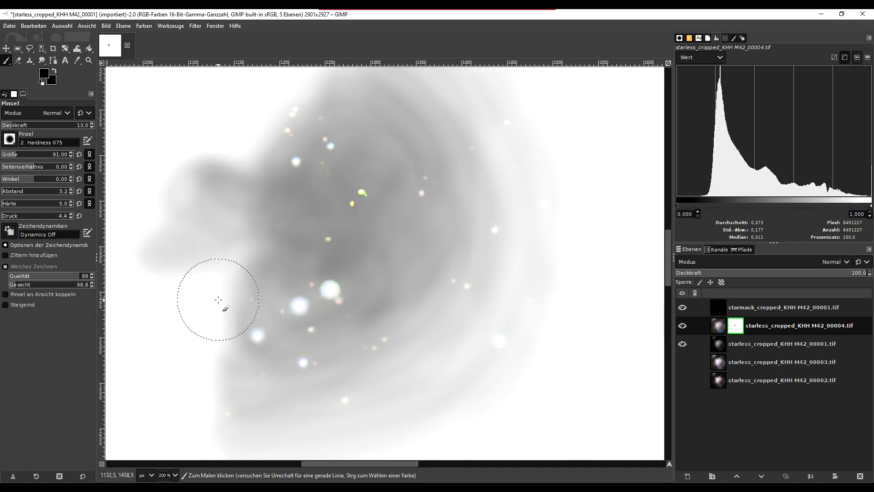
scroll(218, 283, down, 7)
scroll(214, 167, up, 3)
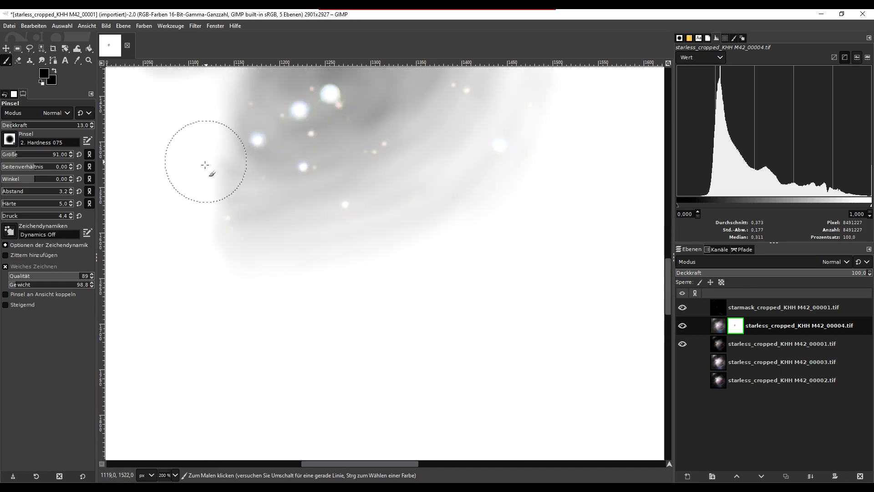
scroll(303, 351, down, 2)
scroll(303, 351, down, 1)
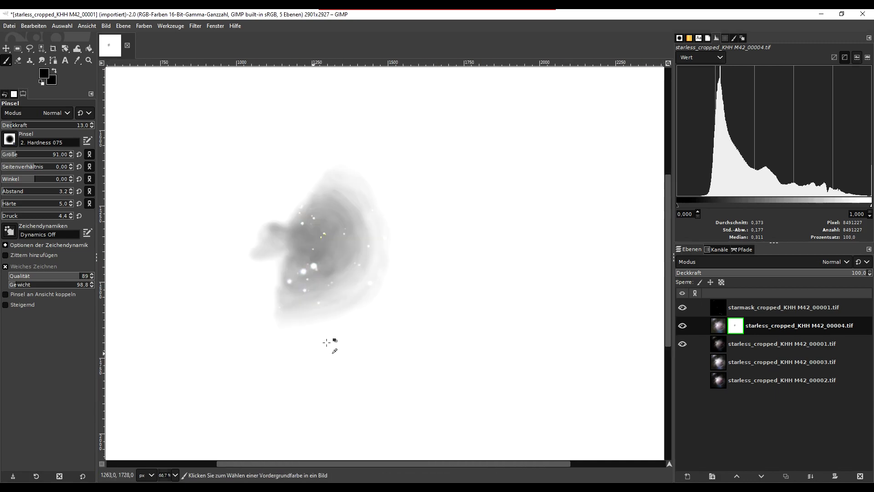
right_click(736, 325)
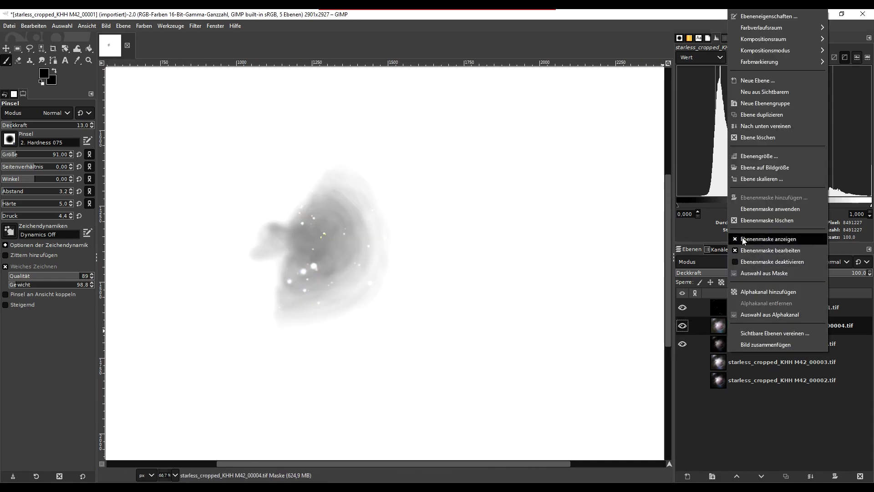
- Return to the blended colour image and inspect the nebula
click(737, 221)
scroll(500, 282, down, 1)
scroll(429, 266, down, 1)
scroll(430, 278, down, 1)
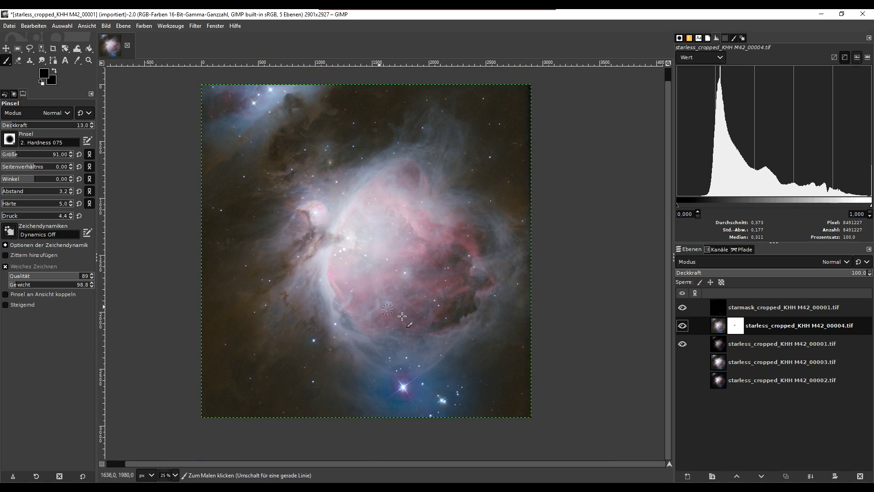
scroll(364, 197, up, 1)
scroll(362, 196, up, 2)
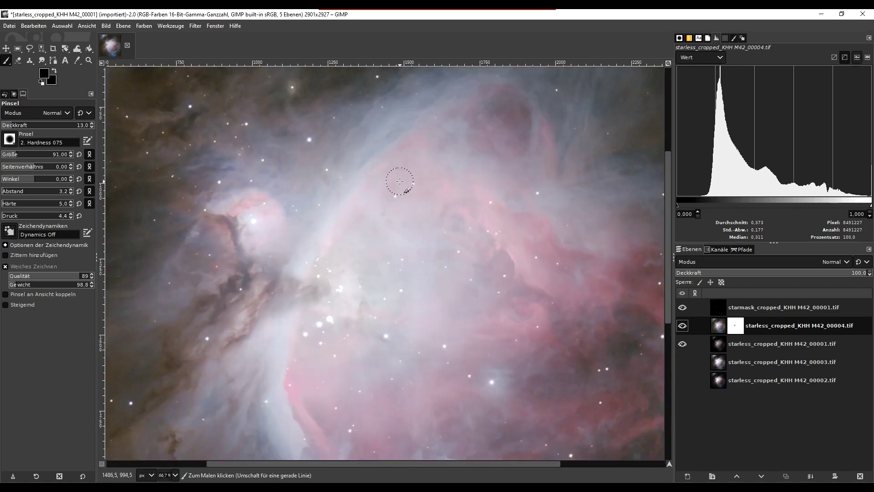
scroll(400, 181, down, 1)
scroll(400, 192, down, 1)
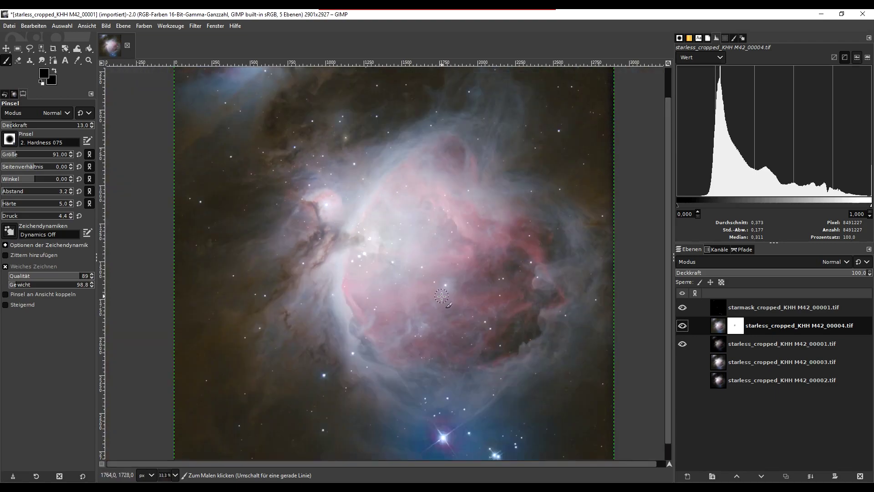
scroll(442, 295, down, 1)
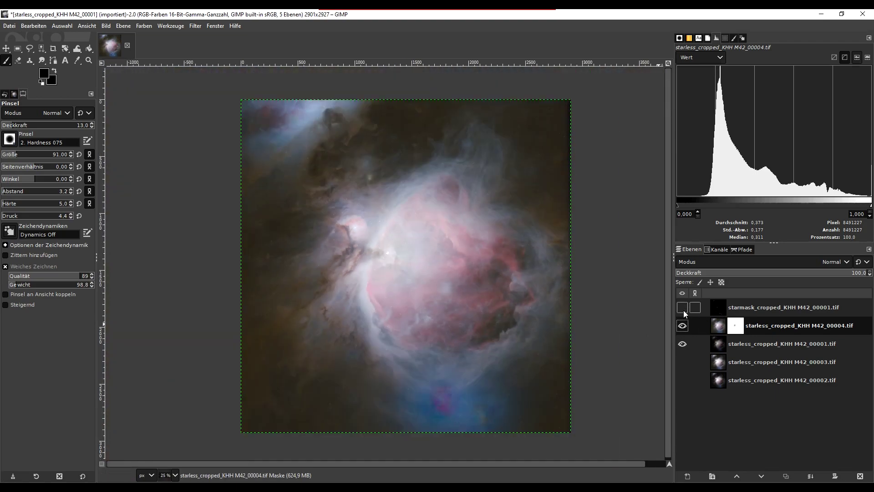
scroll(391, 254, up, 2)
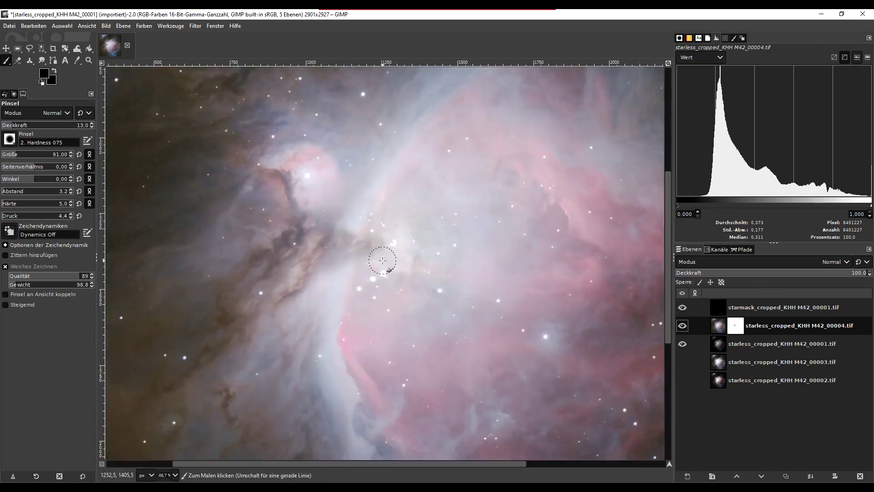
scroll(384, 257, up, 2)
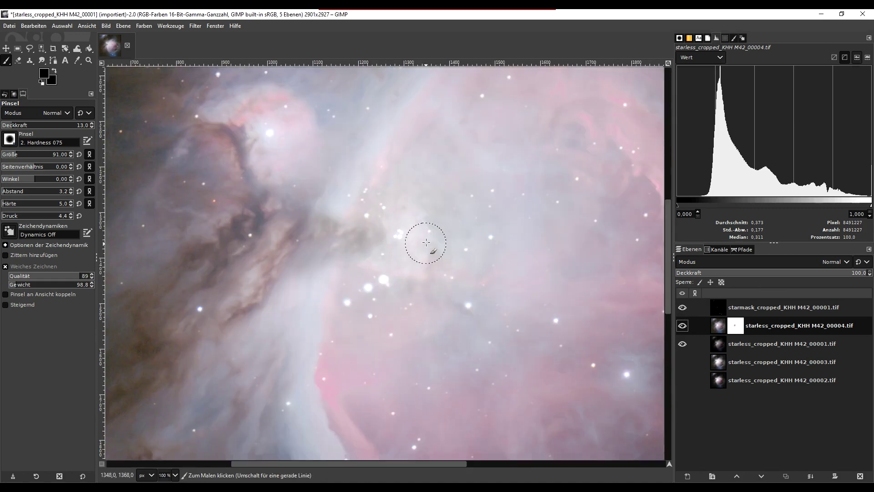
scroll(425, 238, down, 2)
scroll(409, 244, down, 2)
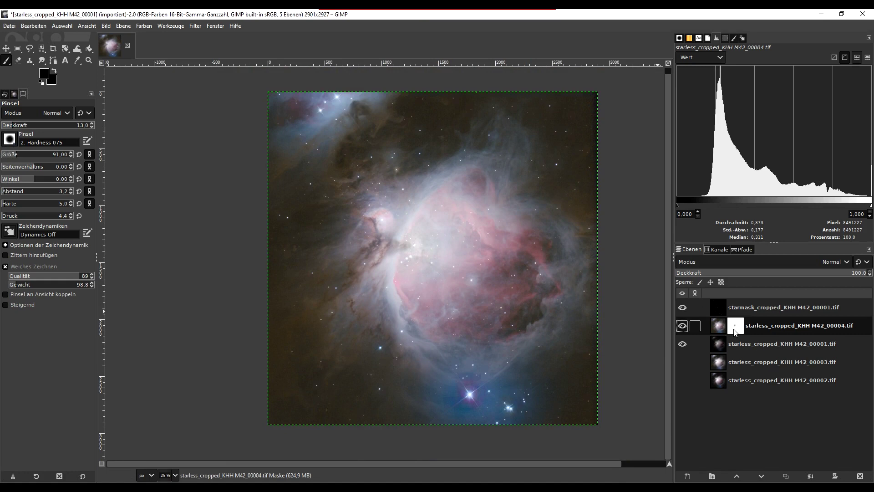
- Make the starmask_cropped_KHH M42_00001.tif layer's image the active one for editing
click(171, 26)
mouse_move(144, 26)
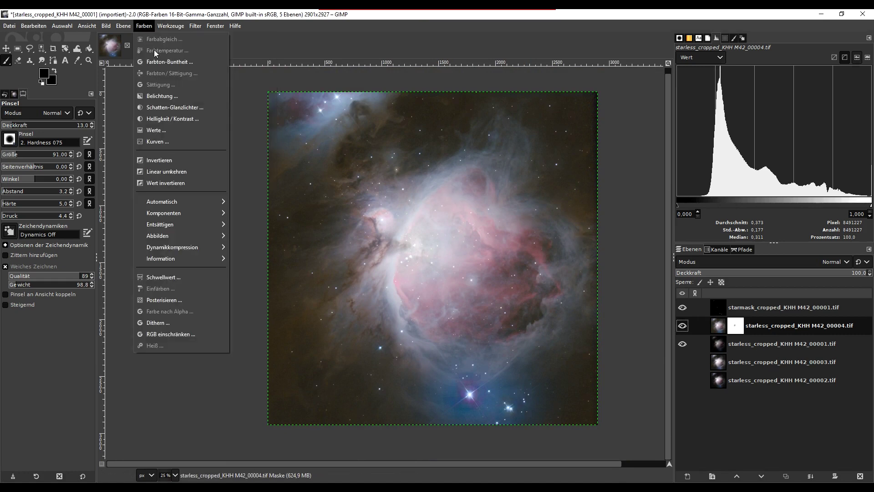
click(733, 331)
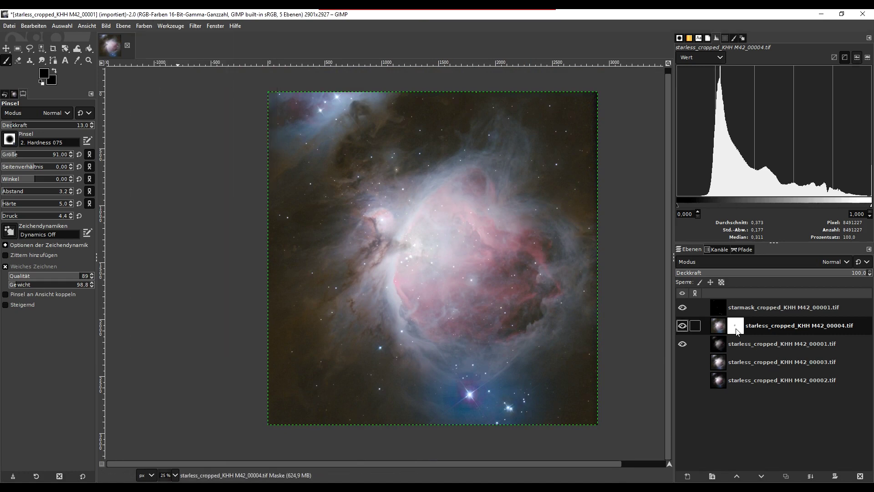
click(720, 331)
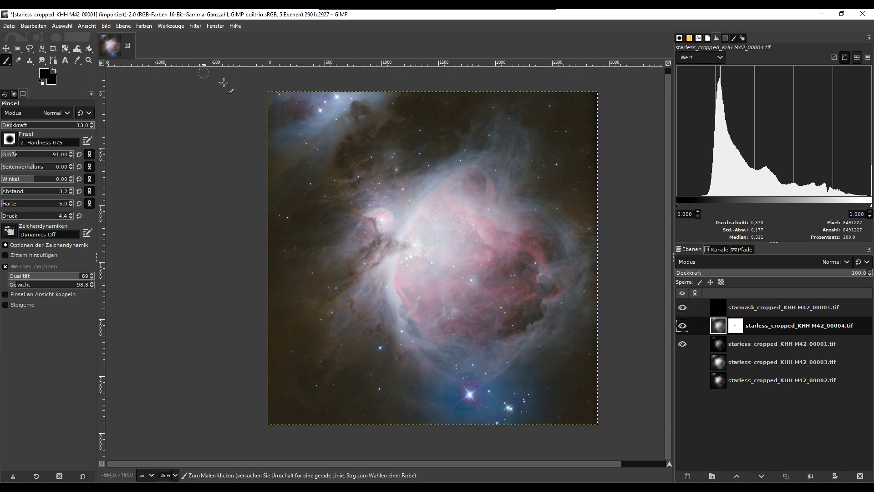
key(Page_Up)
click(117, 26)
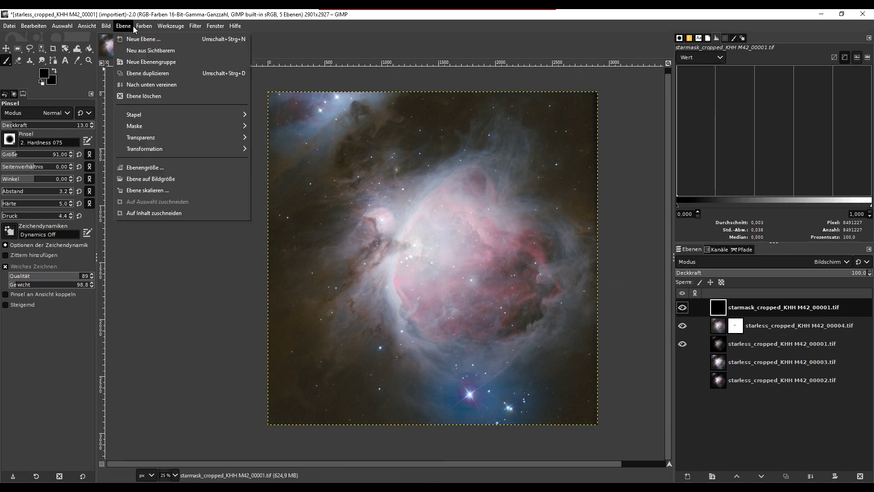
- Boost the starmask layer's saturation with Scale 1.210, then reselect the 00001 starless layer
click(164, 83)
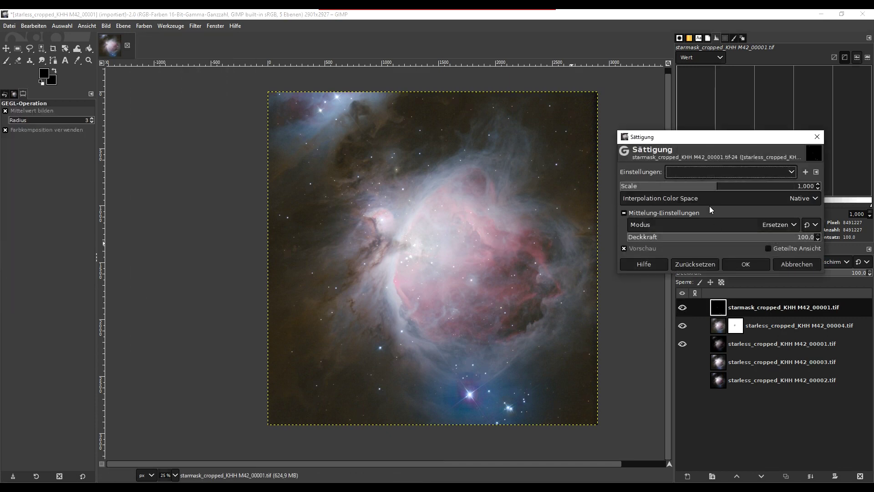
drag(718, 187, 778, 189)
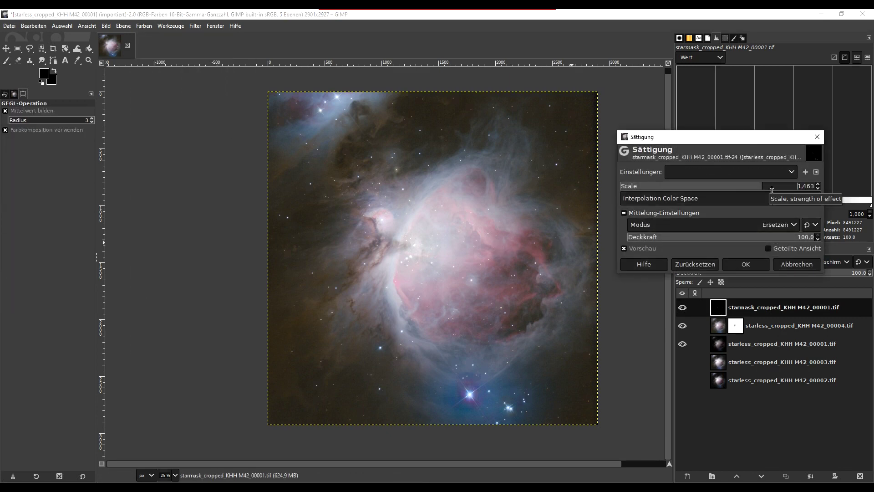
mouse_move(751, 188)
mouse_down()
mouse_move(654, 201)
mouse_move(809, 197)
mouse_move(725, 188)
mouse_up()
scroll(496, 414, up, 2)
scroll(496, 415, up, 2)
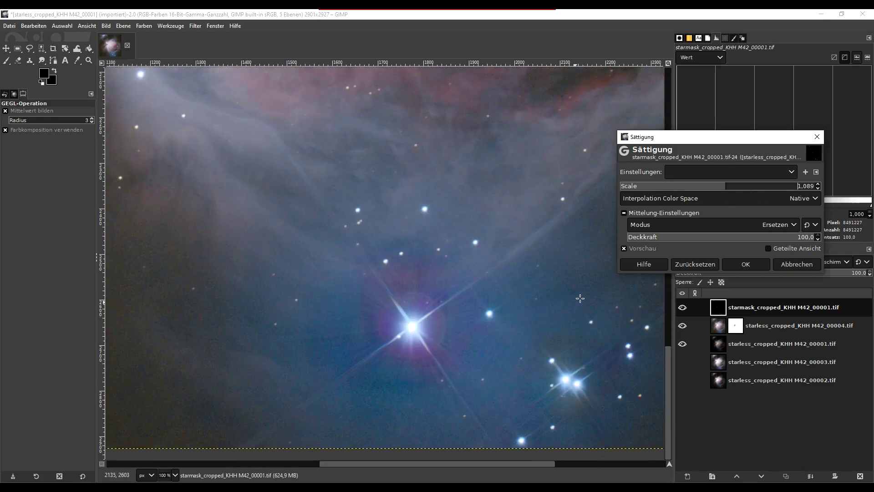
mouse_move(728, 190)
mouse_down()
mouse_move(815, 196)
mouse_move(738, 193)
mouse_up()
scroll(509, 379, down, 2)
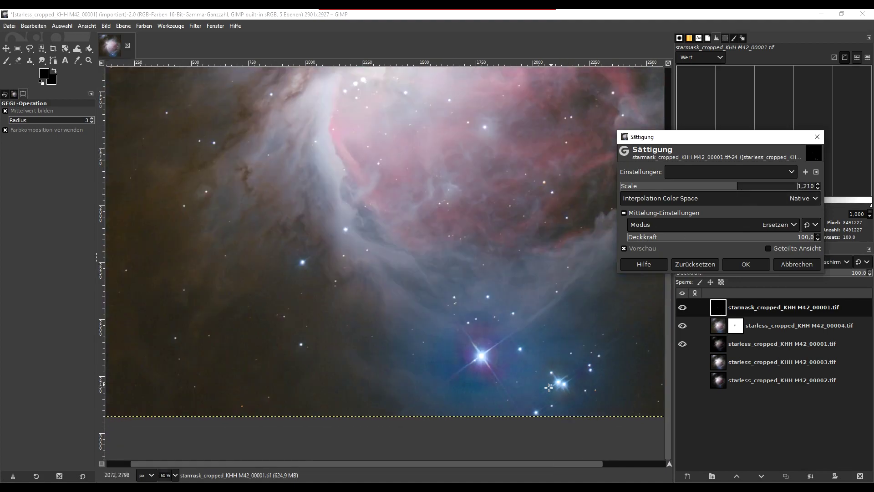
scroll(509, 379, down, 2)
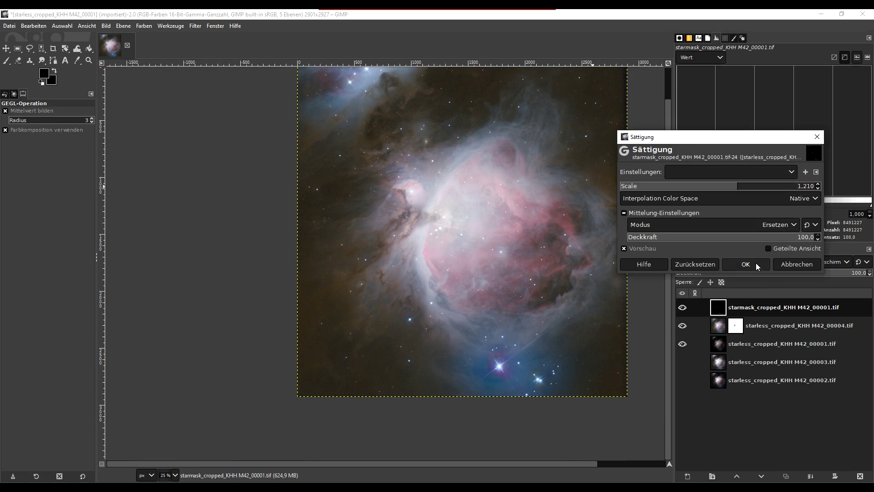
click(755, 263)
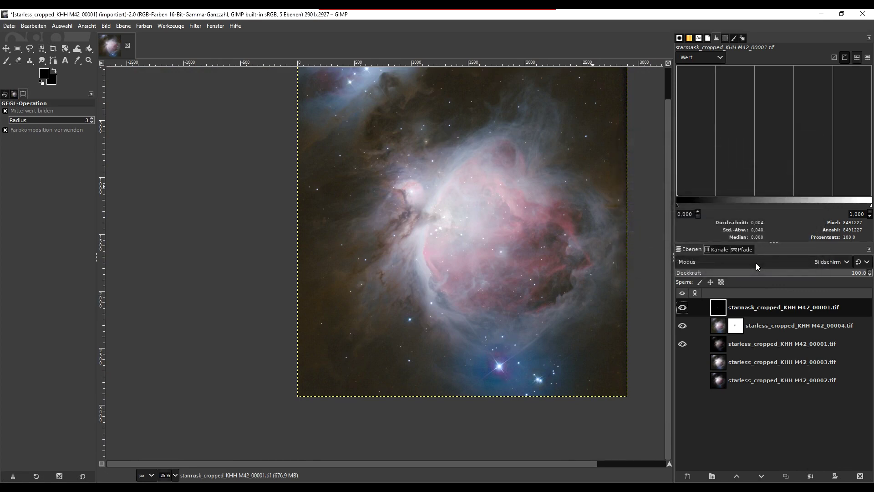
click(718, 343)
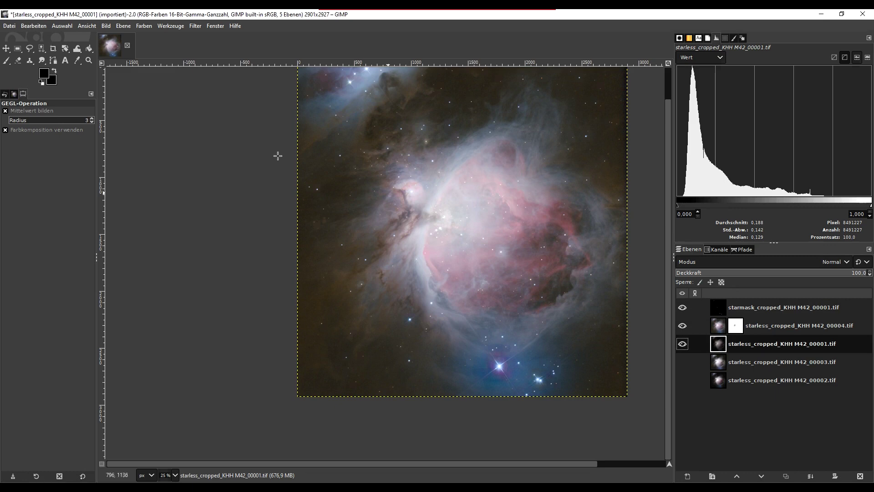
click(143, 26)
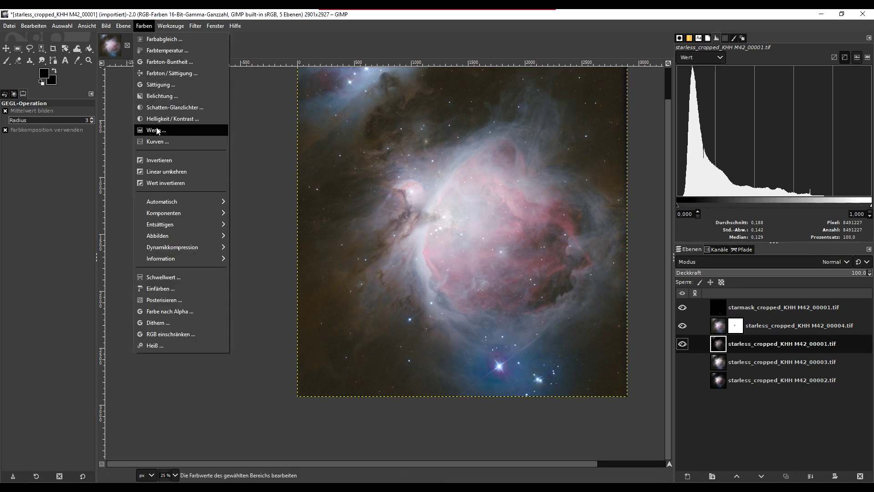
click(201, 131)
drag(576, 335, 580, 335)
scroll(454, 206, up, 3)
scroll(454, 206, up, 1)
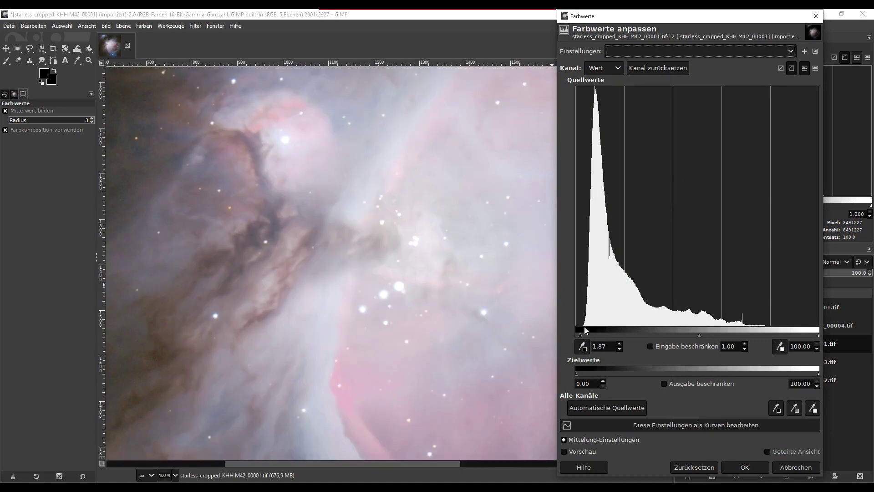
drag(574, 336, 579, 338)
click(744, 467)
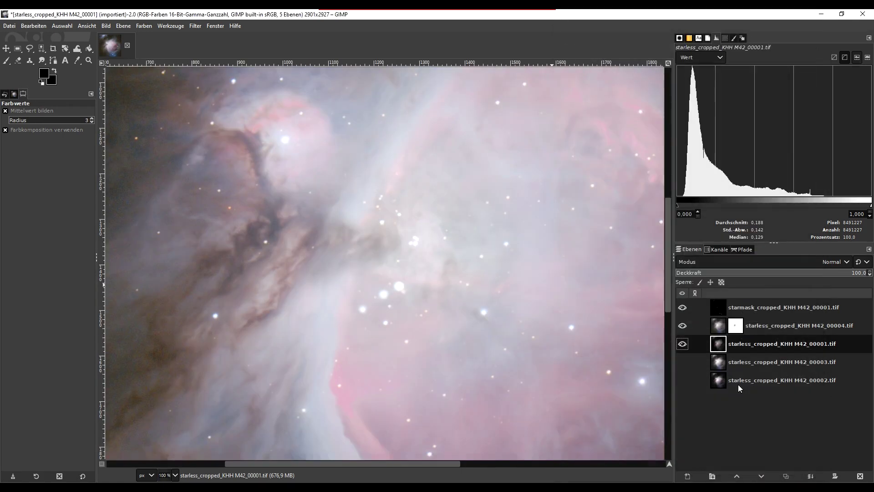
click(720, 326)
scroll(543, 274, down, 2)
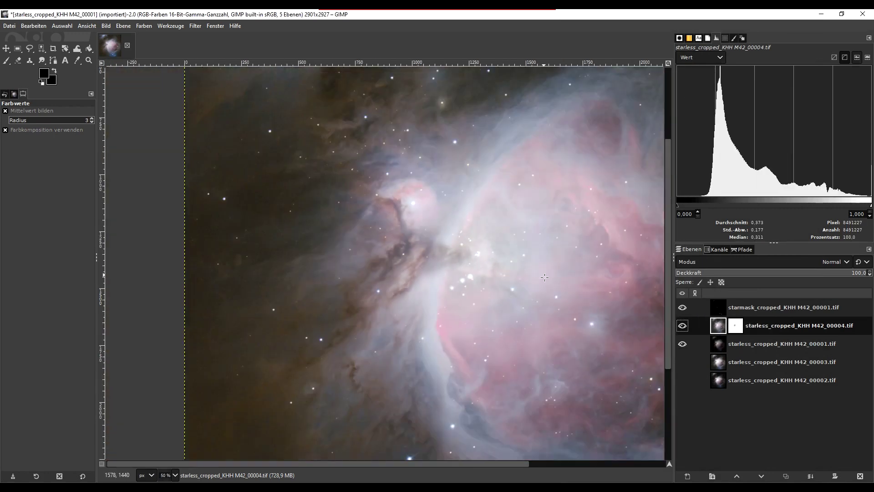
scroll(439, 290, down, 1)
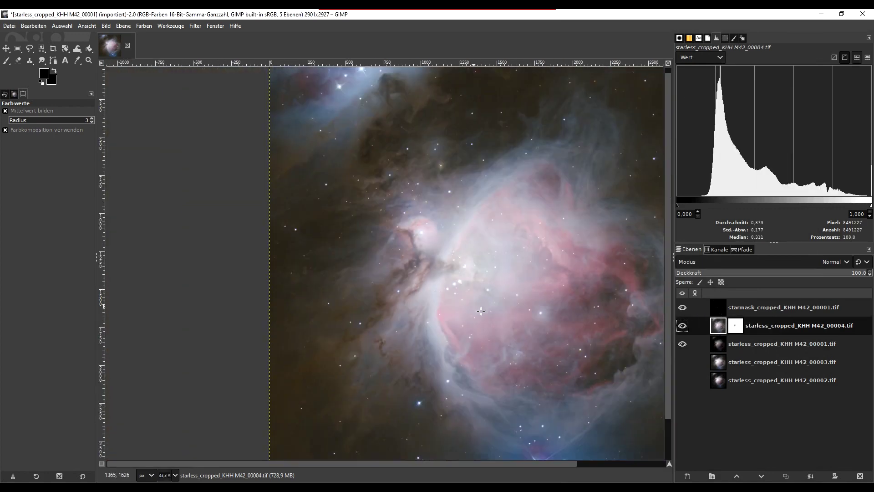
scroll(502, 260, down, 1)
click(129, 27)
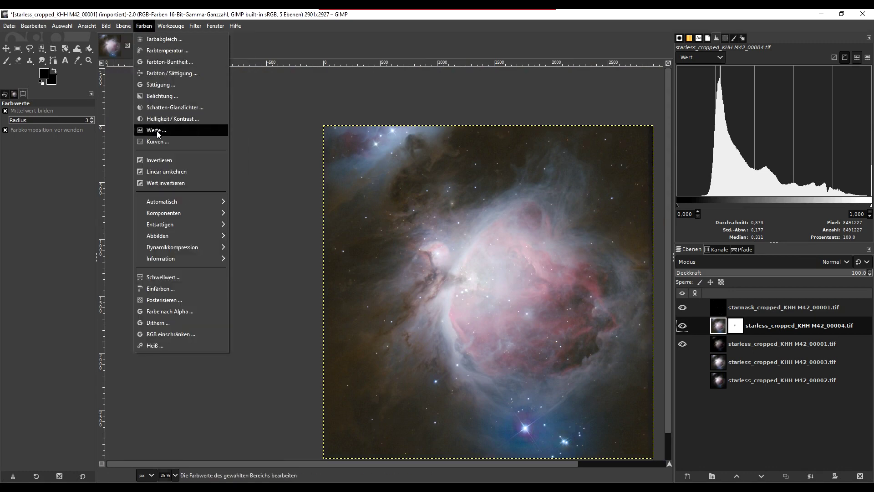
click(157, 131)
drag(578, 335, 591, 339)
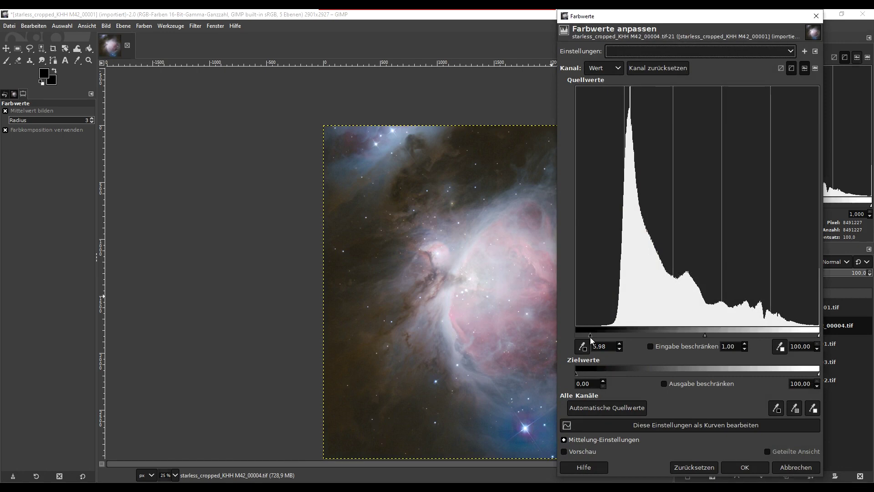
click(795, 467)
scroll(498, 286, down, 1)
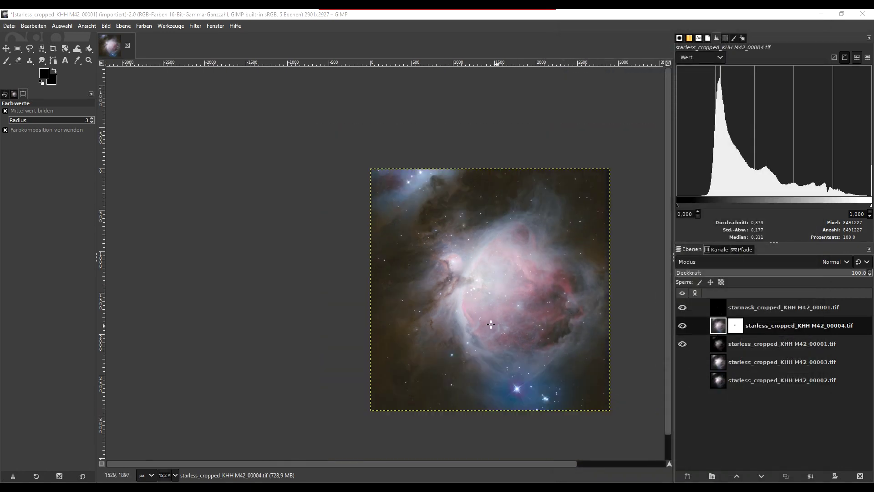
scroll(492, 325, up, 2)
- Open a Levels adjustment on the starless_cropped_KHH M42_00004.tif layer
scroll(487, 284, down, 1)
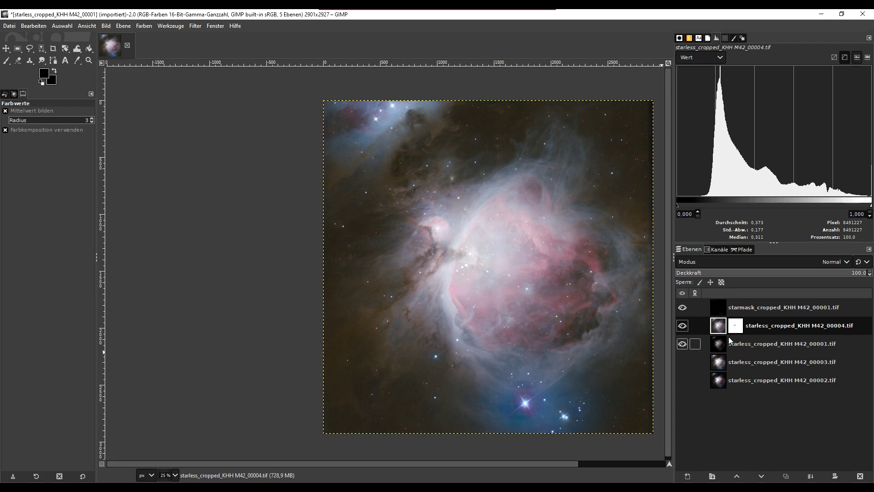
scroll(489, 228, down, 1)
scroll(491, 230, up, 1)
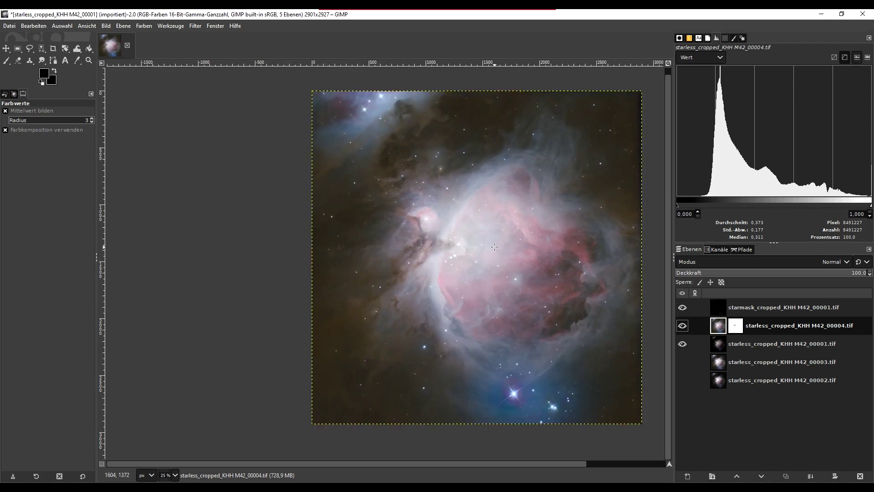
click(148, 26)
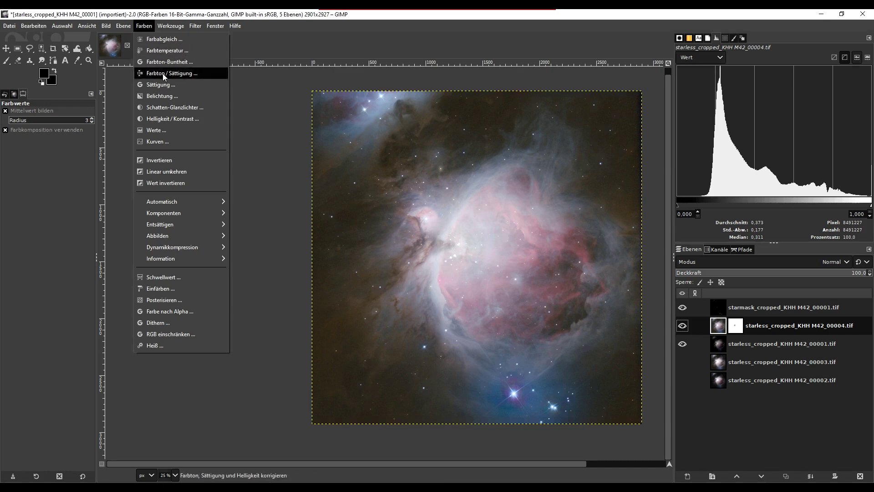
click(156, 130)
- Apply Levels with the black-point input set to 0.93
mouse_move(577, 334)
mouse_down()
mouse_move(754, 335)
mouse_move(518, 326)
mouse_up()
click(575, 451)
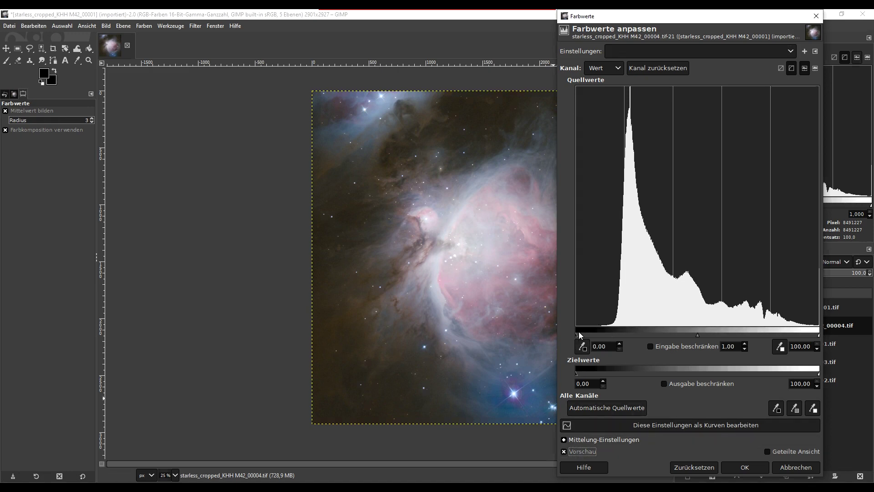
drag(576, 334, 595, 339)
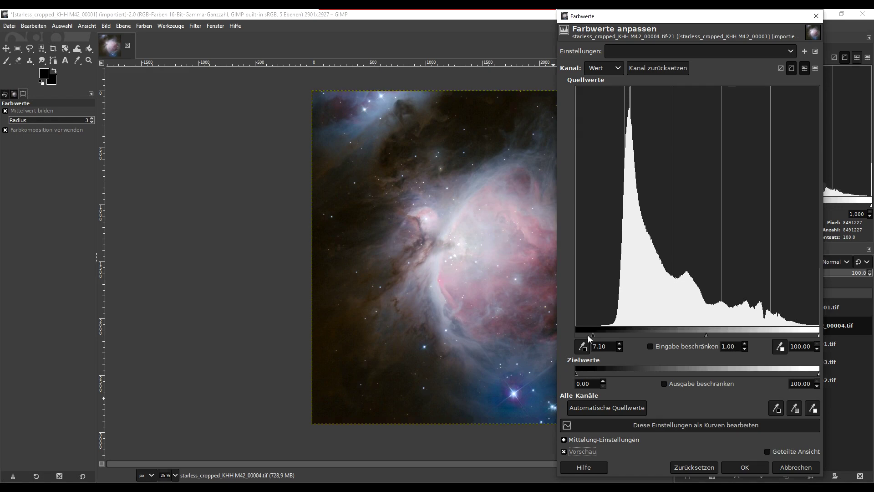
scroll(332, 251, down, 1)
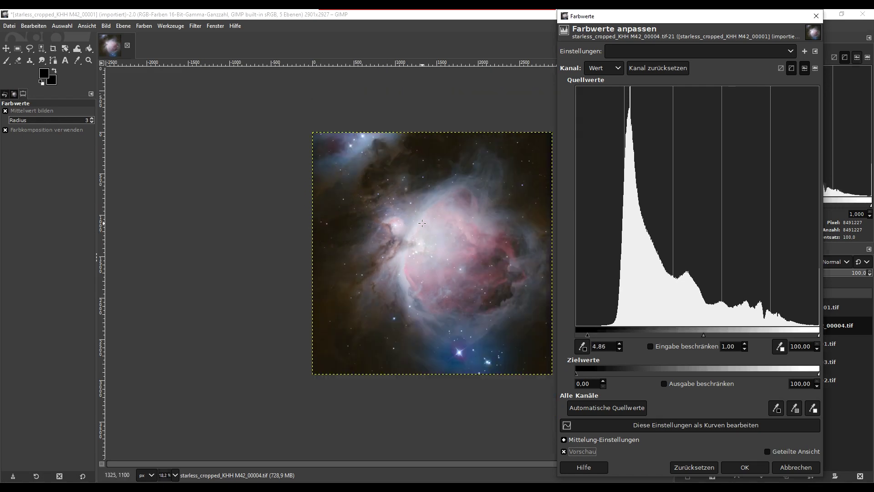
scroll(435, 227, up, 1)
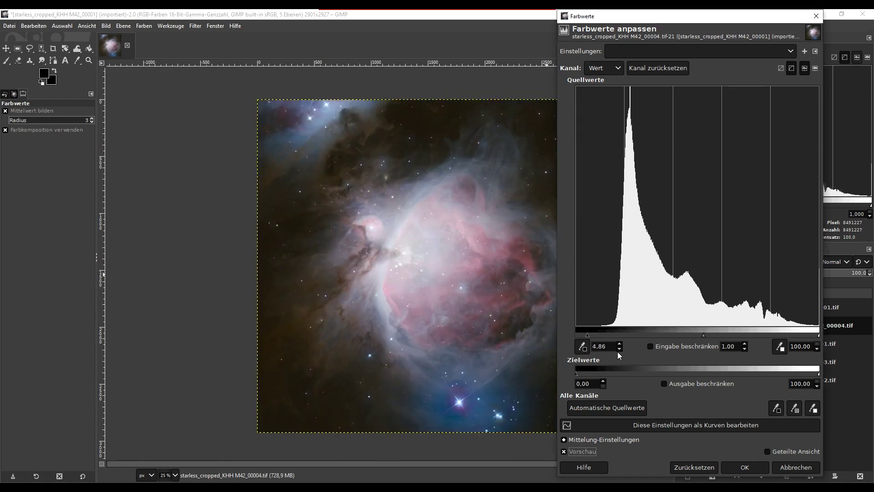
drag(587, 338, 586, 339)
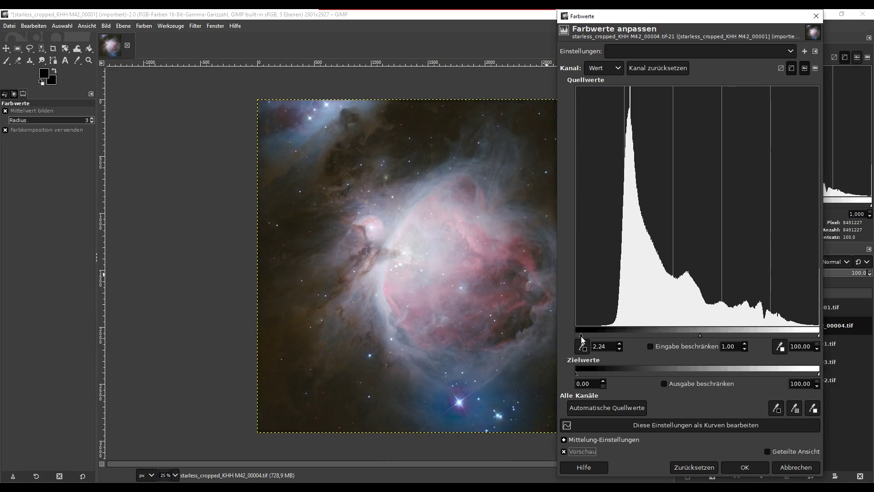
drag(582, 339, 583, 339)
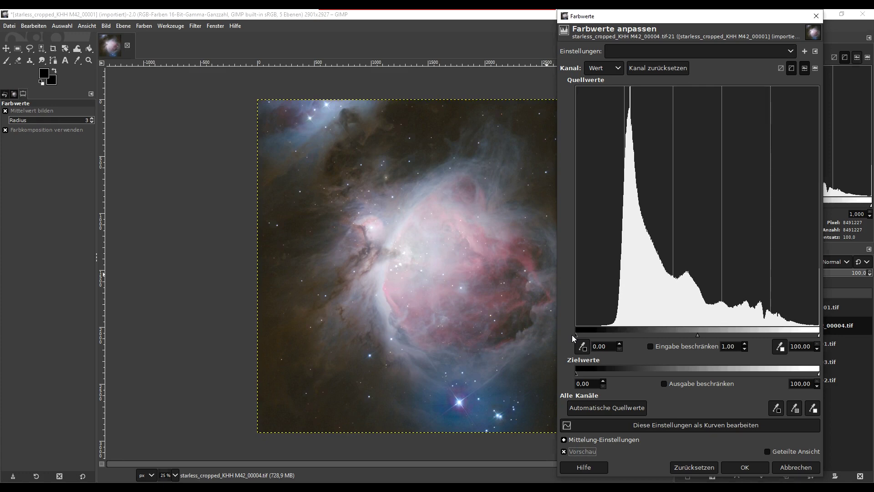
drag(576, 336, 578, 336)
click(764, 467)
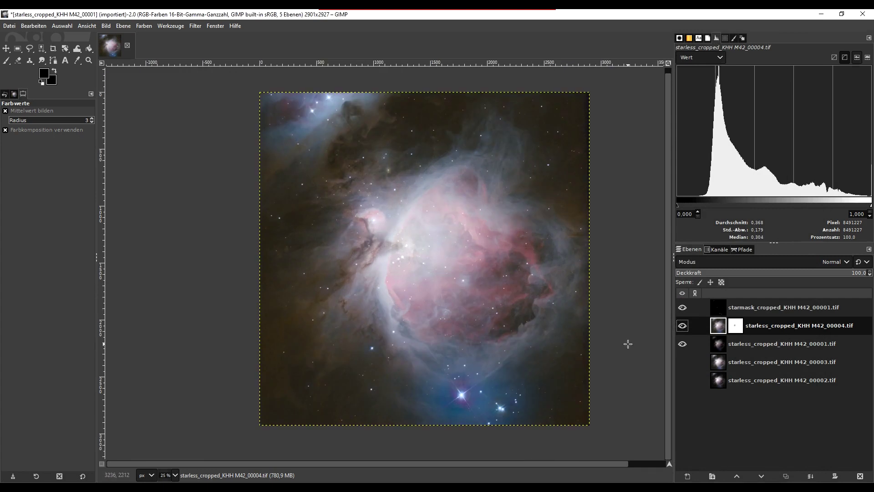
- Open Curves and add a shadow point at input 16.41, output 19.53
click(143, 26)
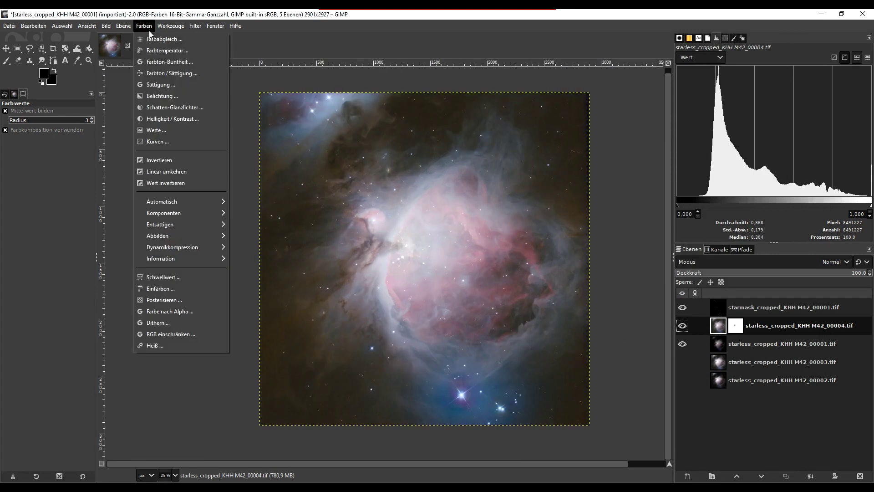
click(154, 141)
drag(640, 301, 645, 293)
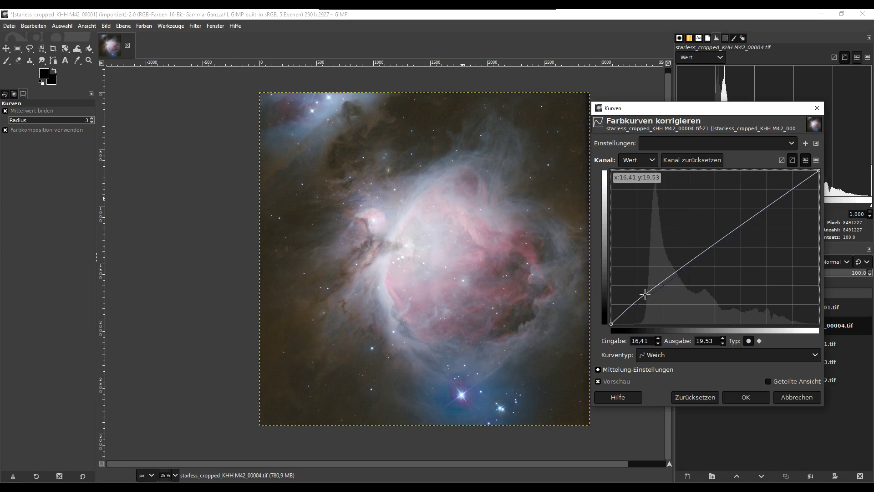
- Move the Value curve point up into the highlights, at about 81→79
drag(645, 294, 647, 296)
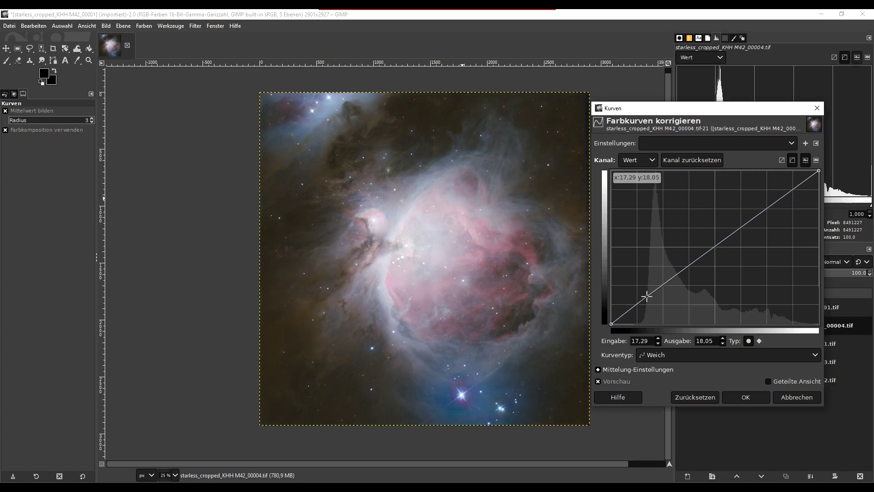
drag(647, 296, 721, 247)
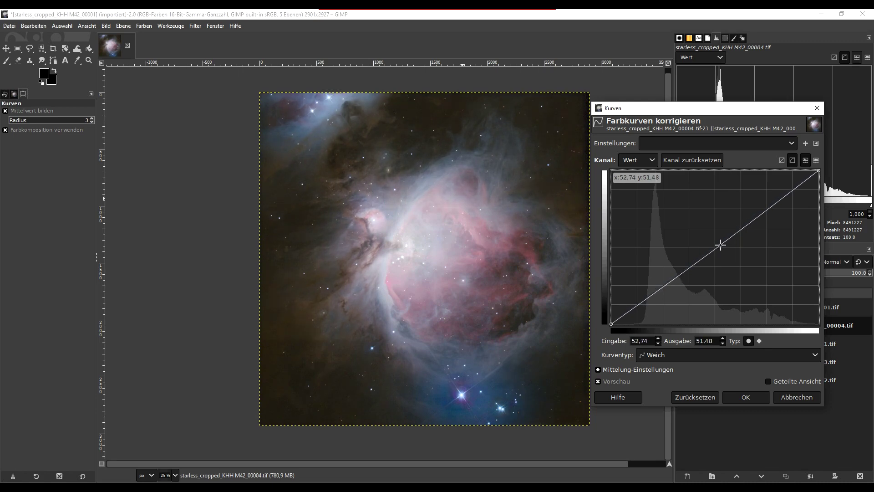
drag(721, 247, 721, 239)
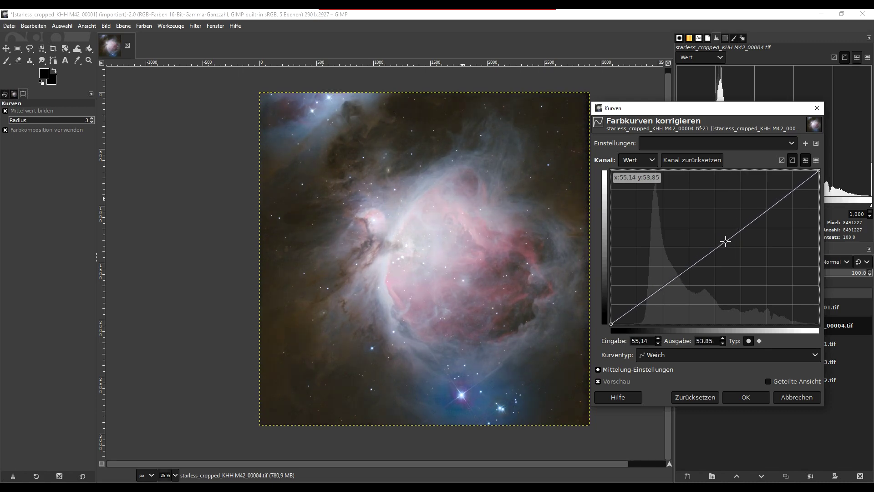
drag(721, 239, 724, 240)
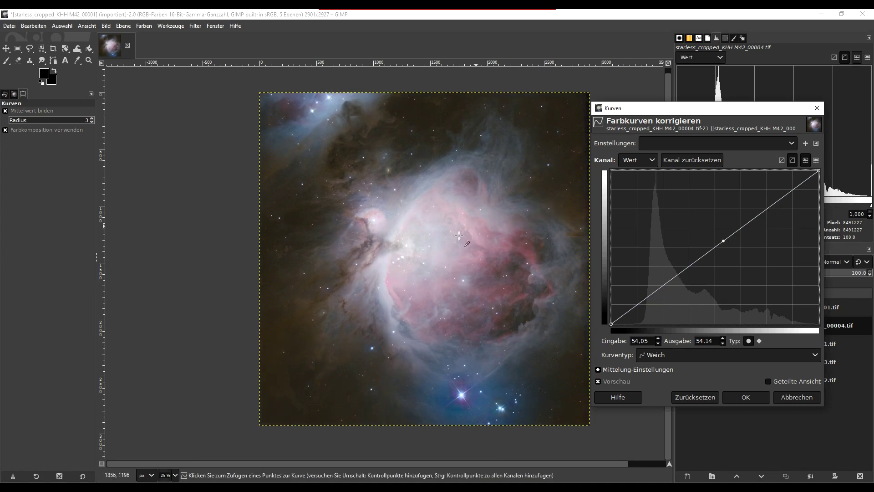
scroll(425, 253, up, 2)
mouse_move(724, 242)
mouse_down()
mouse_move(772, 198)
mouse_move(780, 203)
mouse_up()
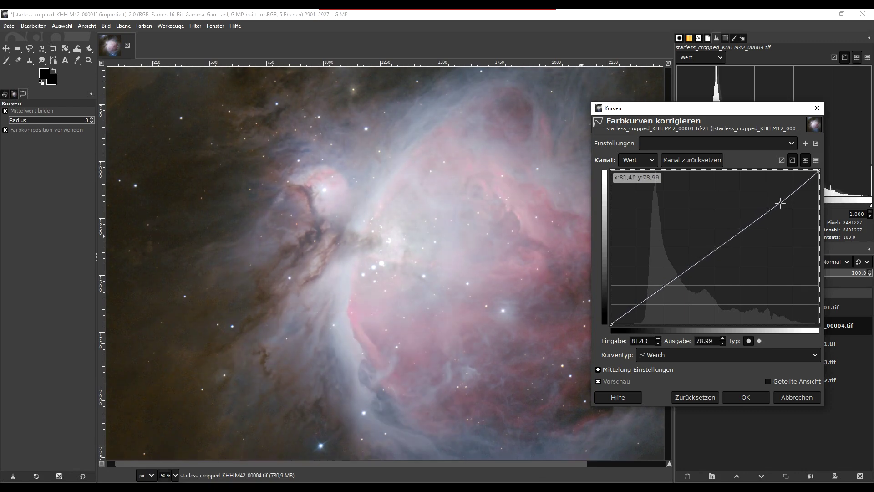
- Add a lower-midtone curve point at about 33.48→34.62 and apply the curve
click(672, 276)
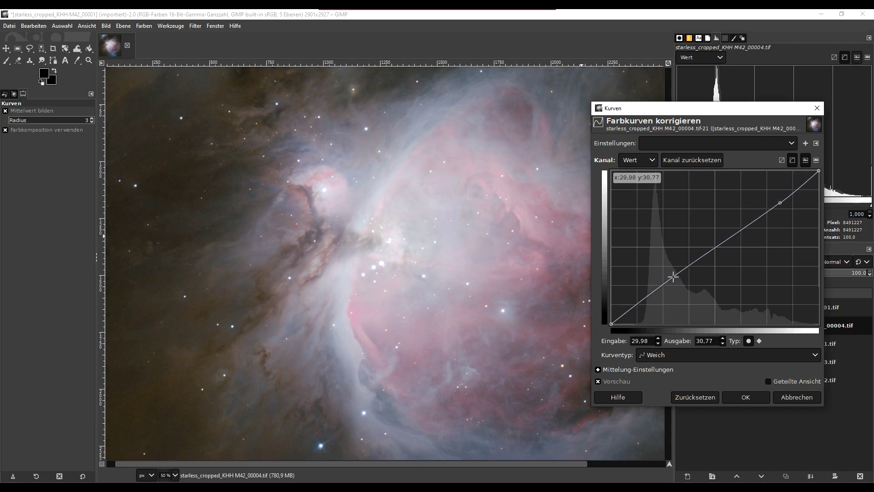
drag(672, 276, 676, 277)
drag(678, 277, 680, 271)
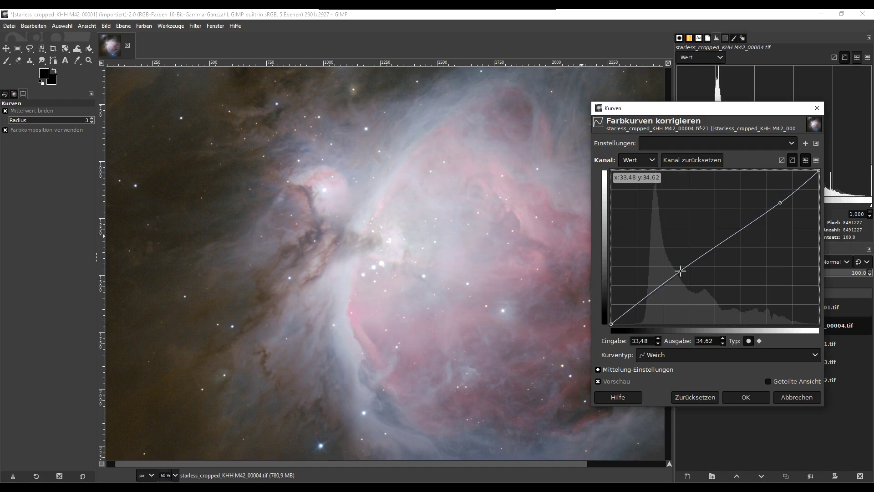
scroll(367, 247, down, 2)
scroll(367, 247, down, 1)
scroll(367, 247, up, 1)
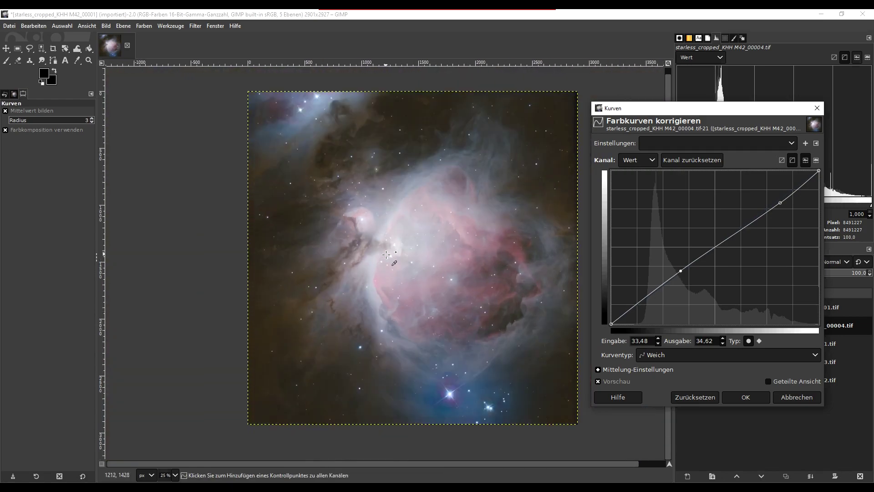
click(745, 397)
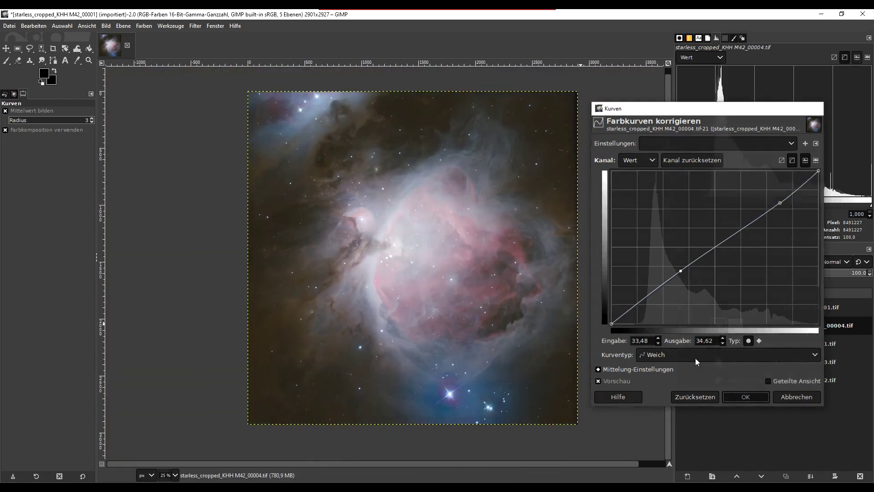
click(143, 26)
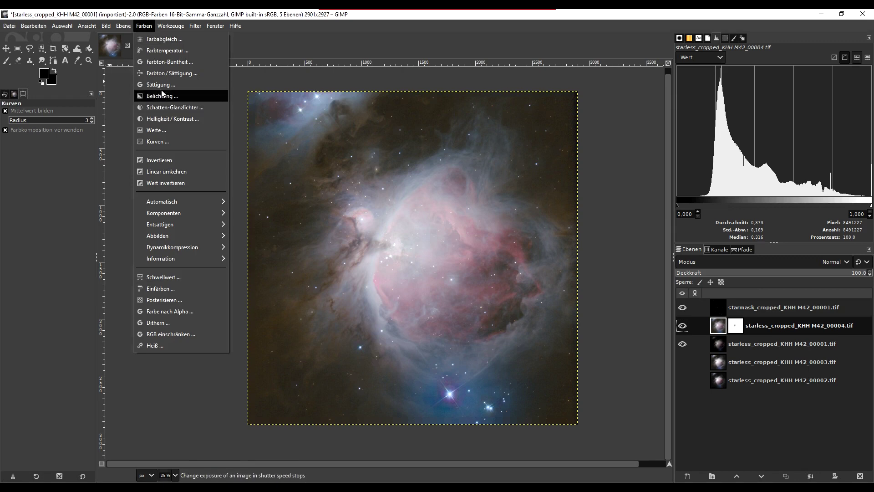
- Raise the Saturation Scale to about 1.35 and apply it to the nebula
click(160, 85)
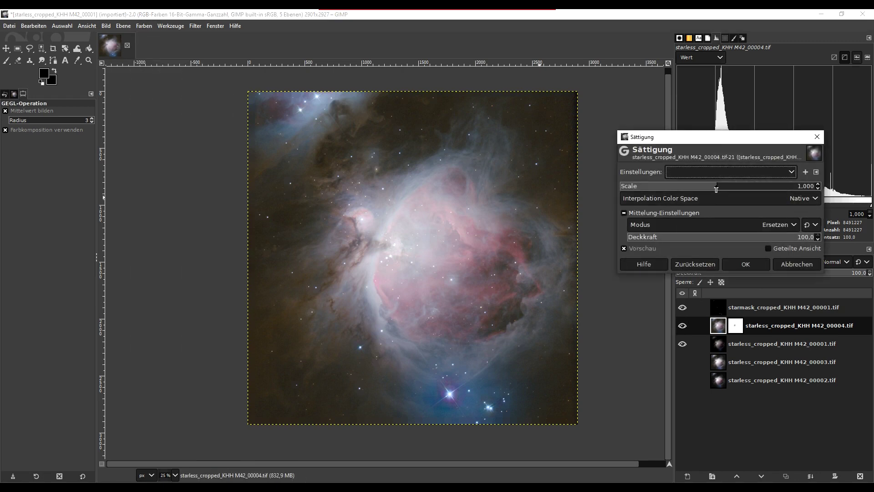
drag(716, 190, 759, 190)
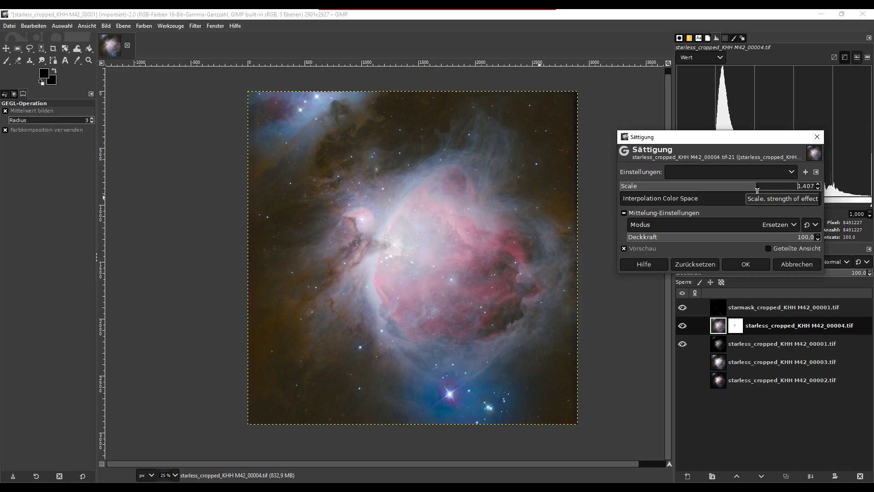
click(753, 264)
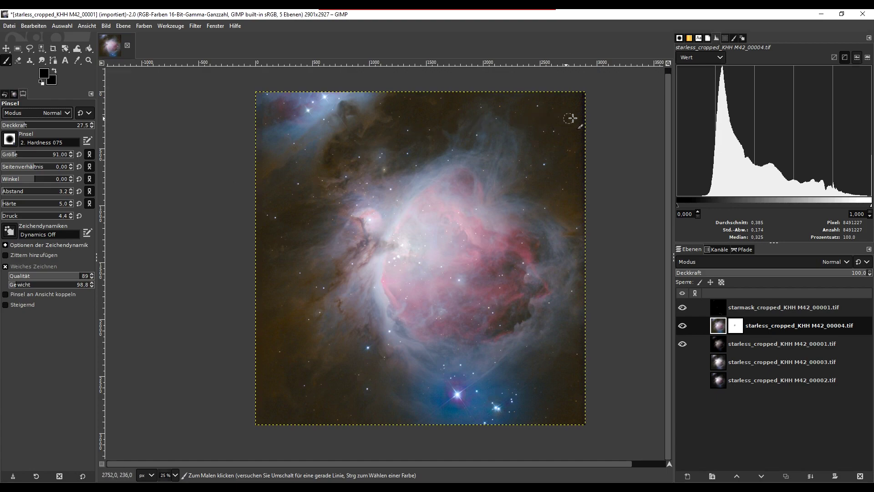
- Zoom around the canvas to inspect the nebula image's edges
scroll(574, 114, up, 1)
scroll(580, 100, up, 2)
scroll(585, 98, up, 1)
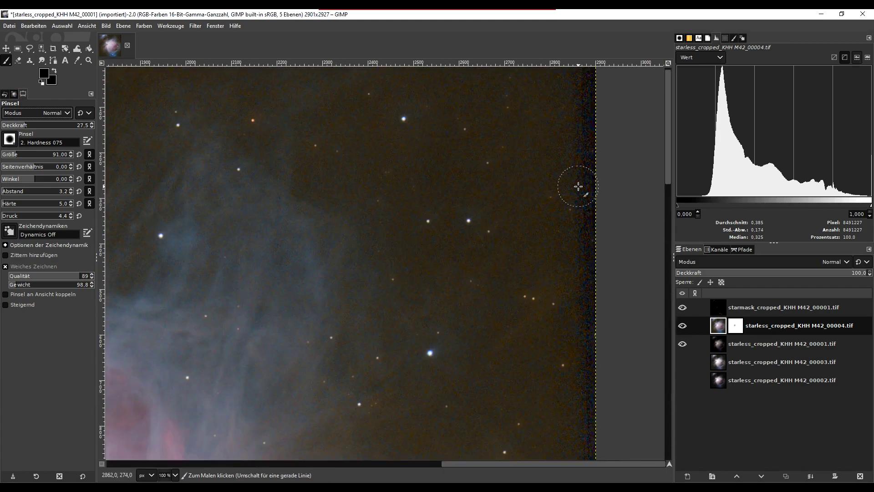
scroll(592, 141, down, 2)
scroll(565, 130, down, 2)
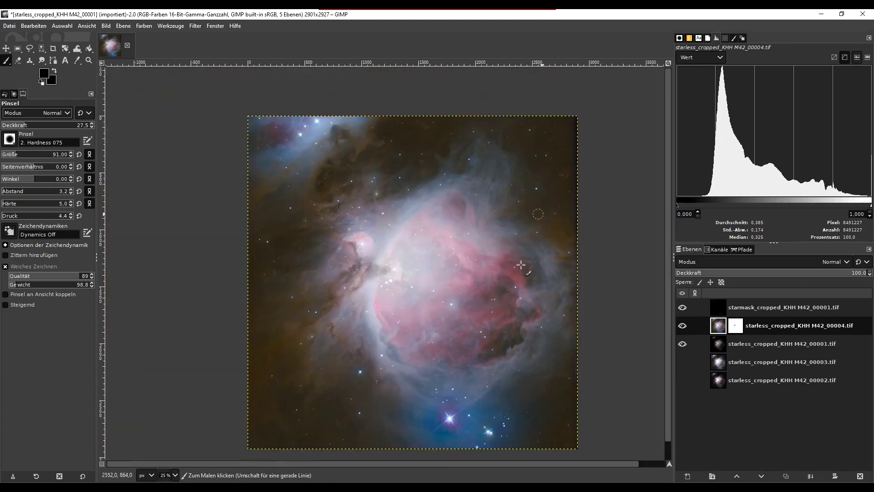
scroll(251, 440, up, 1)
scroll(243, 442, up, 2)
scroll(243, 439, down, 1)
scroll(487, 423, down, 1)
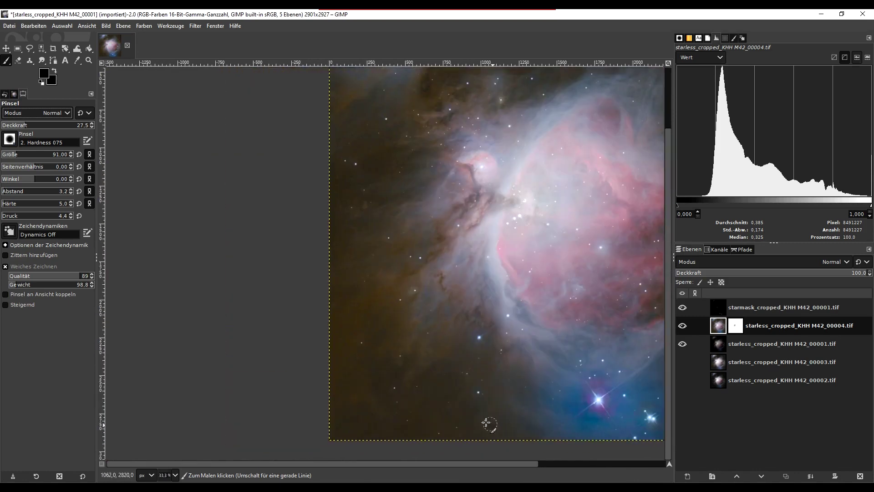
scroll(355, 371, down, 1)
scroll(636, 424, down, 1)
scroll(598, 408, up, 3)
scroll(562, 390, up, 1)
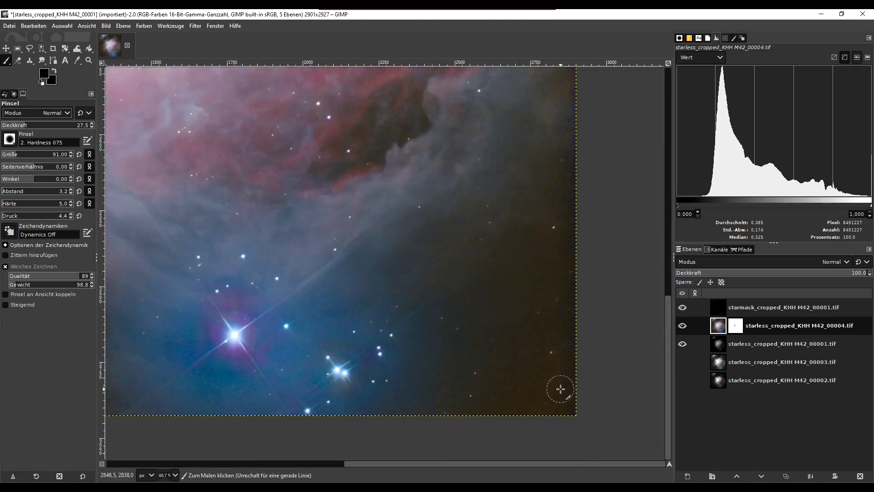
scroll(591, 406, up, 1)
scroll(589, 409, down, 4)
scroll(590, 410, down, 1)
scroll(484, 216, up, 1)
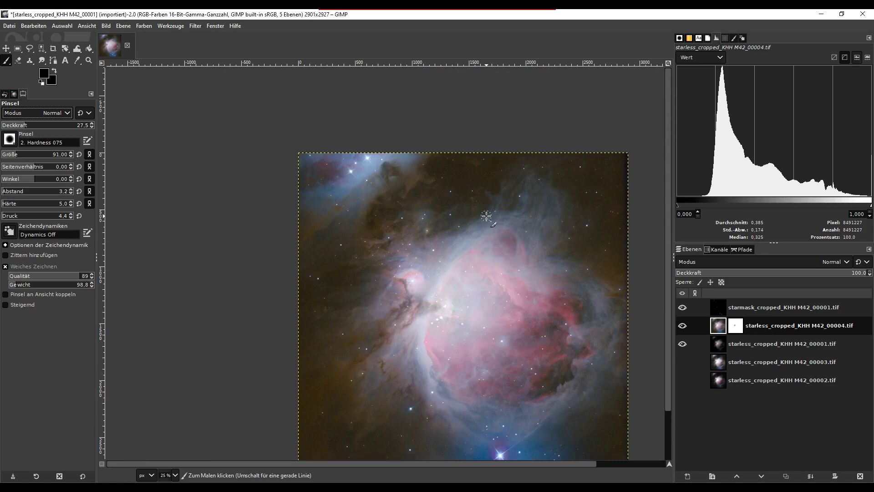
scroll(426, 195, down, 1)
scroll(475, 260, up, 1)
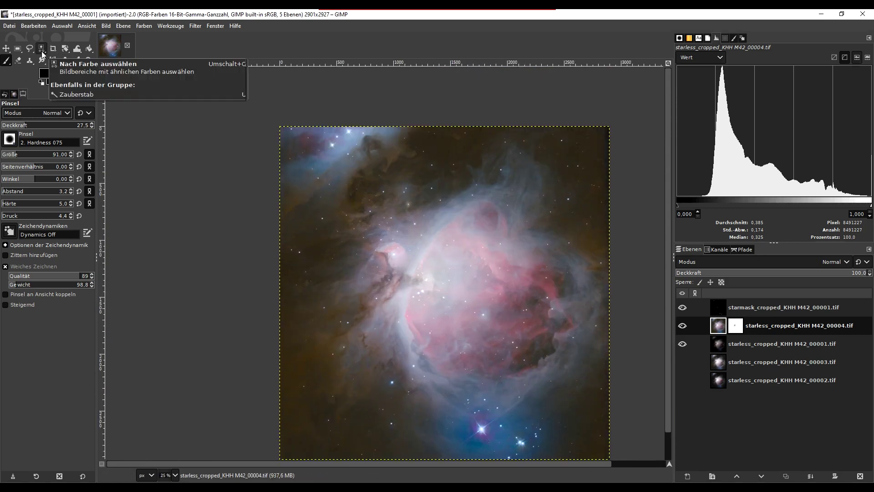
- Draw a rough rectangular selection just inside the image borders
click(18, 49)
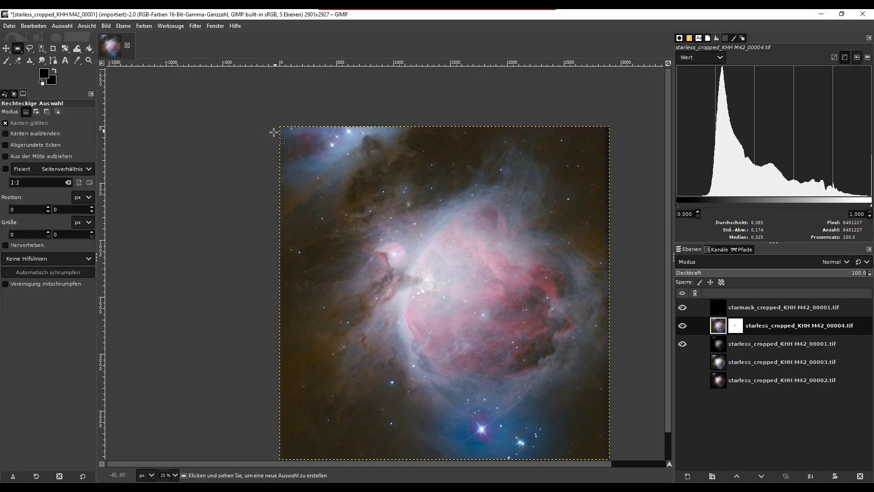
scroll(351, 170, down, 1)
scroll(350, 170, down, 1)
scroll(391, 201, up, 1)
scroll(394, 209, up, 1)
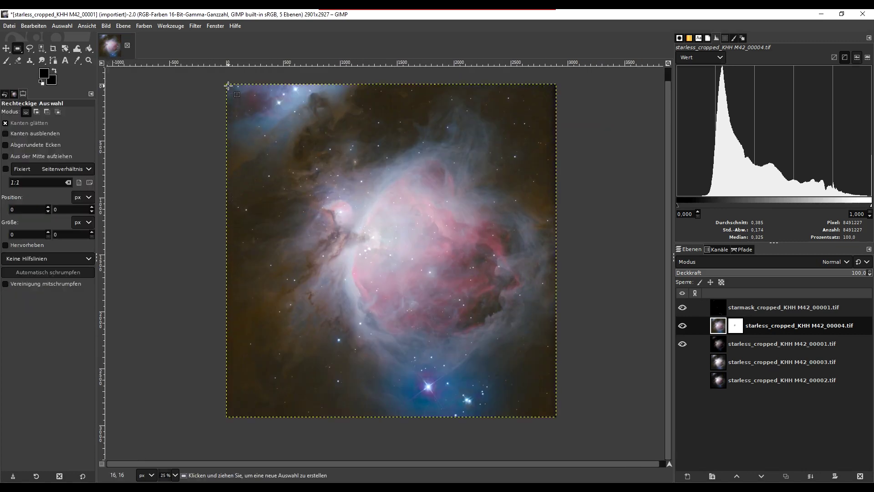
mouse_move(227, 85)
mouse_down()
mouse_move(548, 267)
mouse_move(551, 415)
mouse_up()
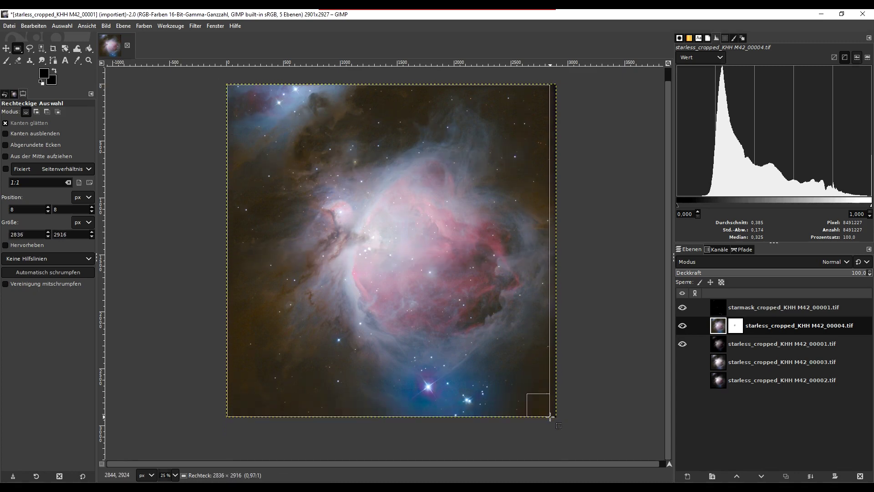
drag(550, 416, 551, 414)
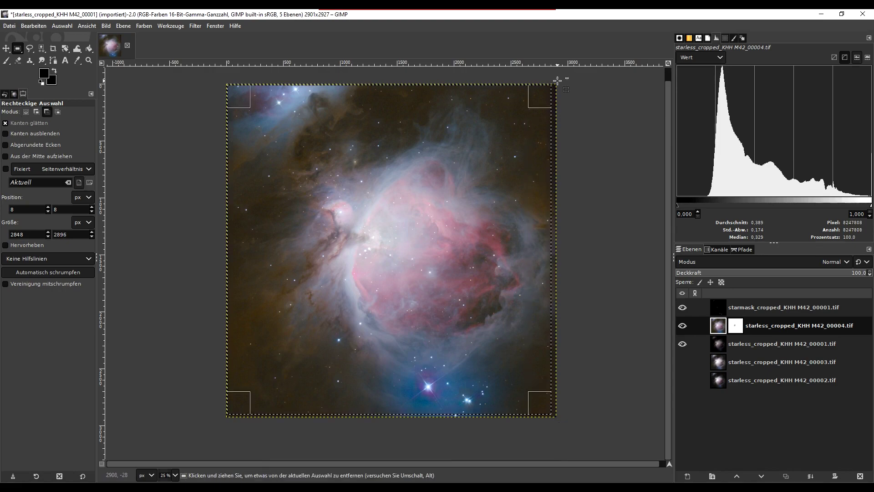
- Nudge the selection's right edge inward and its bottom edge down
scroll(556, 86, up, 5)
drag(537, 148, 529, 148)
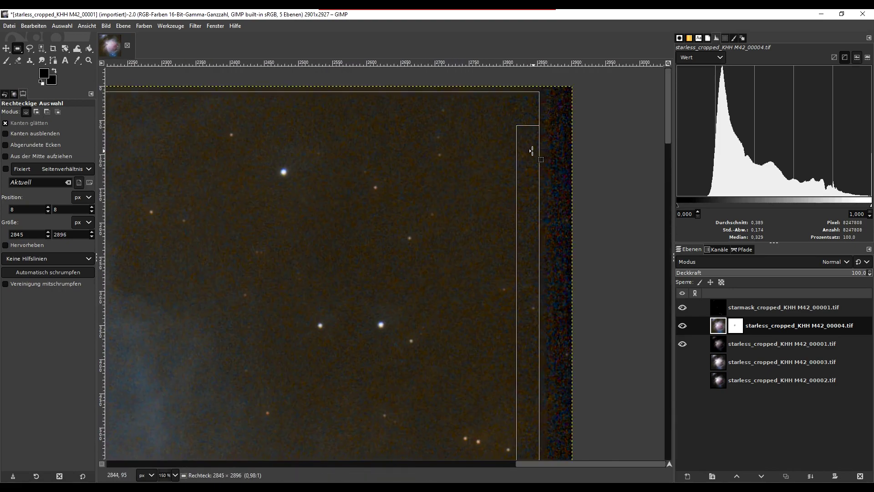
scroll(566, 114, down, 2)
scroll(568, 182, down, 3)
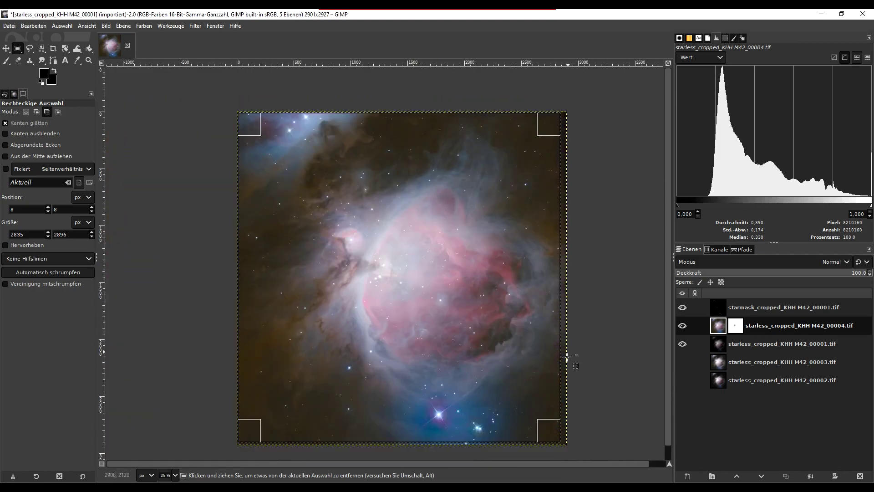
scroll(557, 423, up, 3)
scroll(565, 430, down, 1)
scroll(601, 423, down, 1)
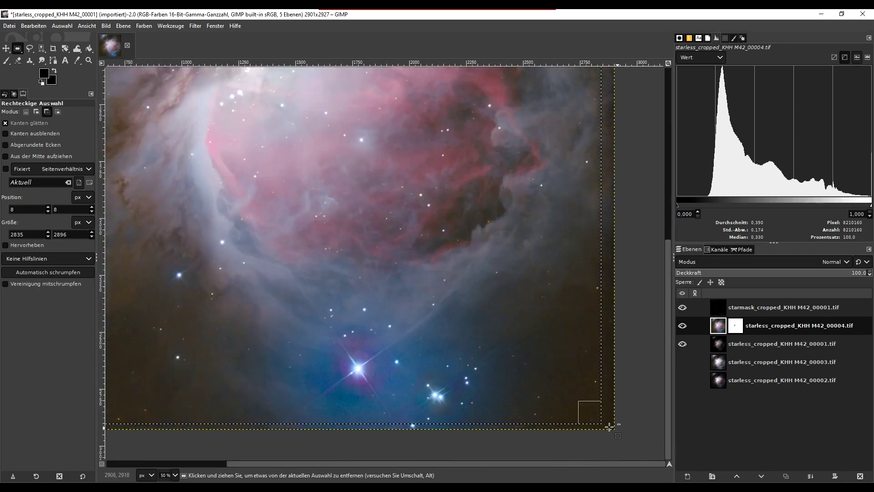
scroll(592, 418, down, 1)
scroll(450, 431, up, 3)
drag(428, 414, 472, 435)
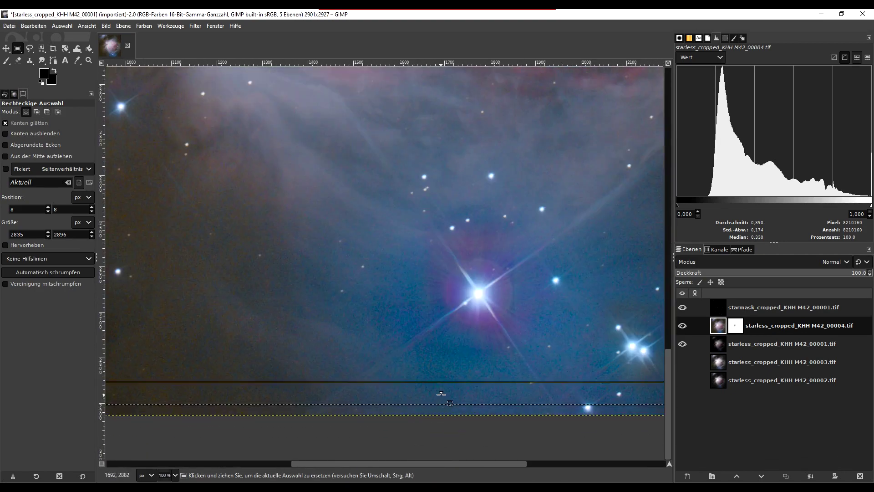
- Extend the selection's top-left to 4,4, giving a 2839×2918 rectangle
scroll(473, 428, down, 3)
scroll(478, 420, down, 1)
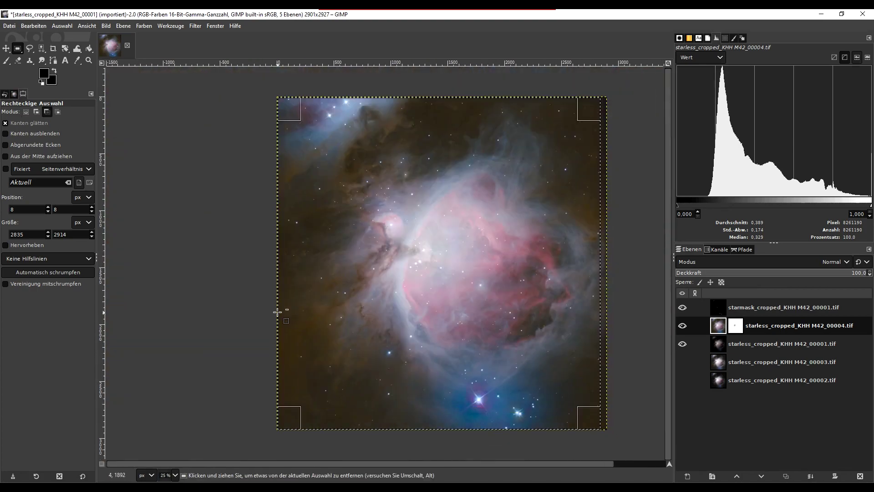
scroll(286, 304, up, 2)
scroll(313, 368, down, 2)
scroll(308, 147, up, 3)
scroll(312, 137, up, 1)
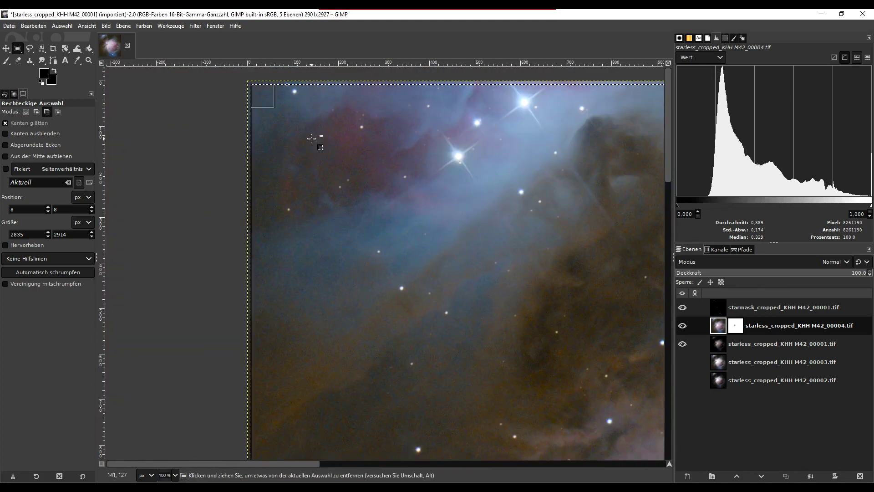
drag(310, 102, 310, 100)
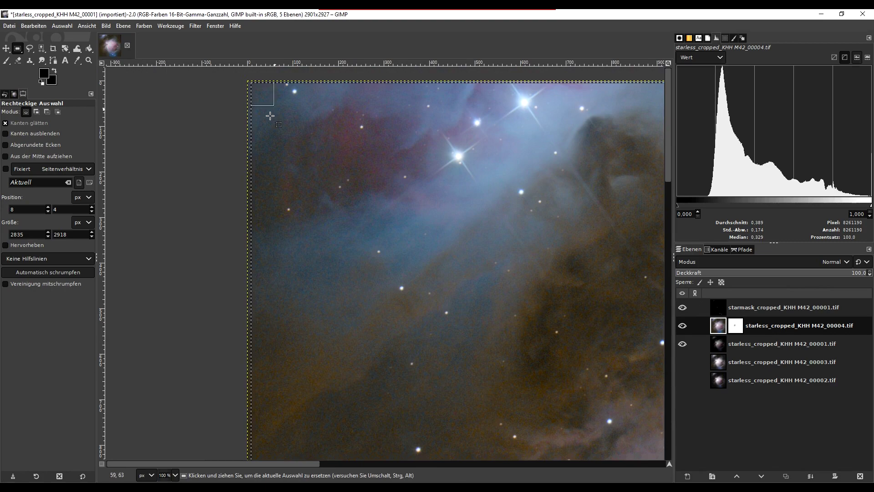
drag(261, 139, 260, 140)
scroll(260, 140, down, 2)
scroll(225, 131, down, 3)
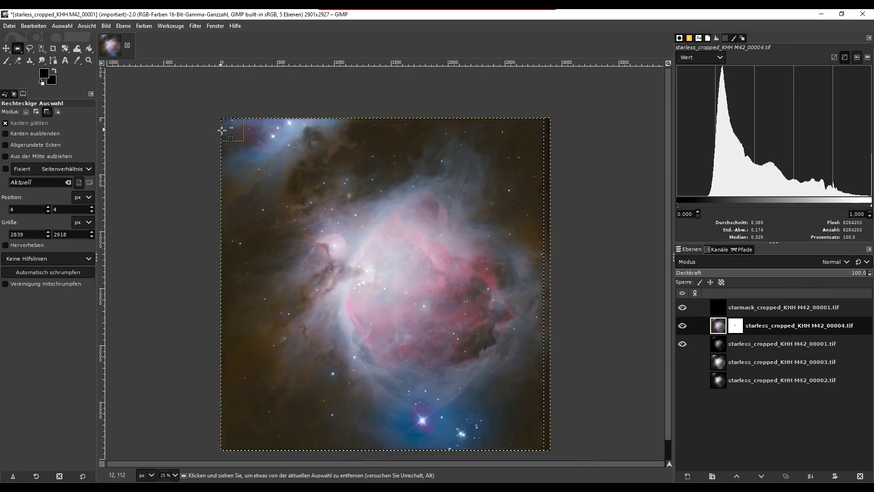
scroll(351, 209, up, 1)
right_click(373, 228)
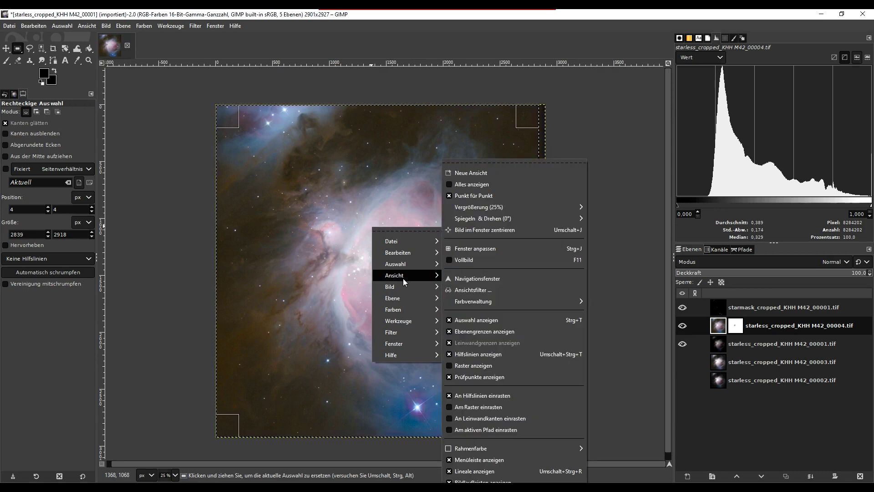
mouse_move(406, 286)
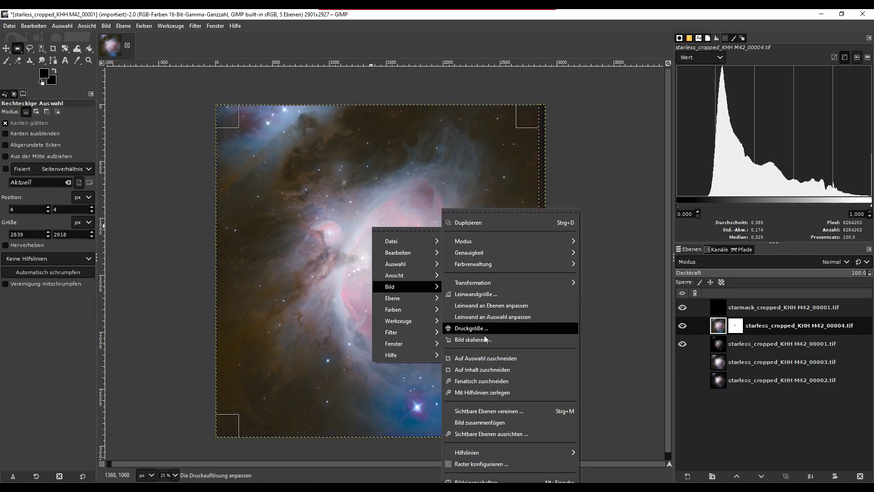
- Crop the image to the selection, leaving 2839×2918 px
click(485, 358)
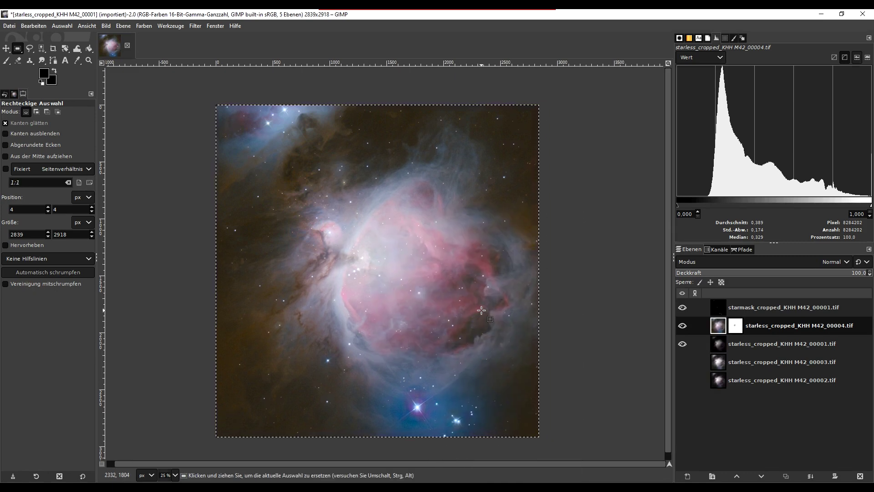
ctrl+scroll(514, 198, up, 2)
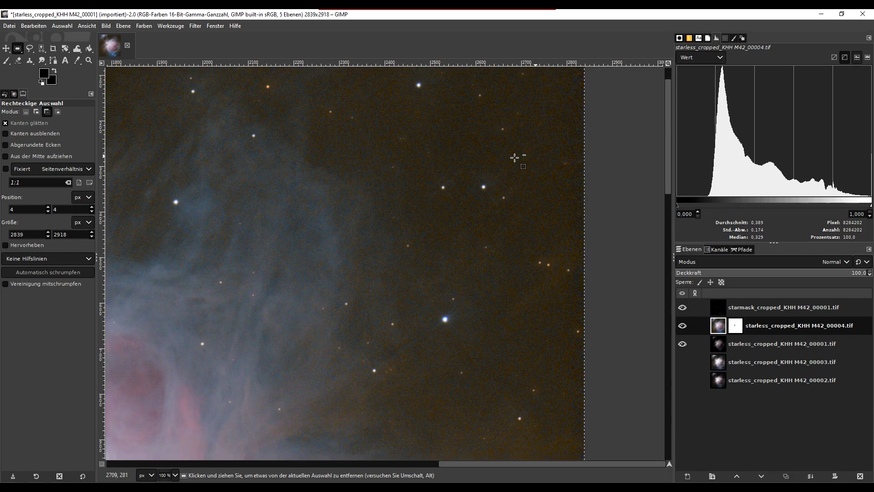
ctrl+scroll(522, 199, down, 1)
ctrl+scroll(501, 223, down, 1)
ctrl+scroll(488, 244, down, 1)
ctrl+scroll(410, 314, up, 1)
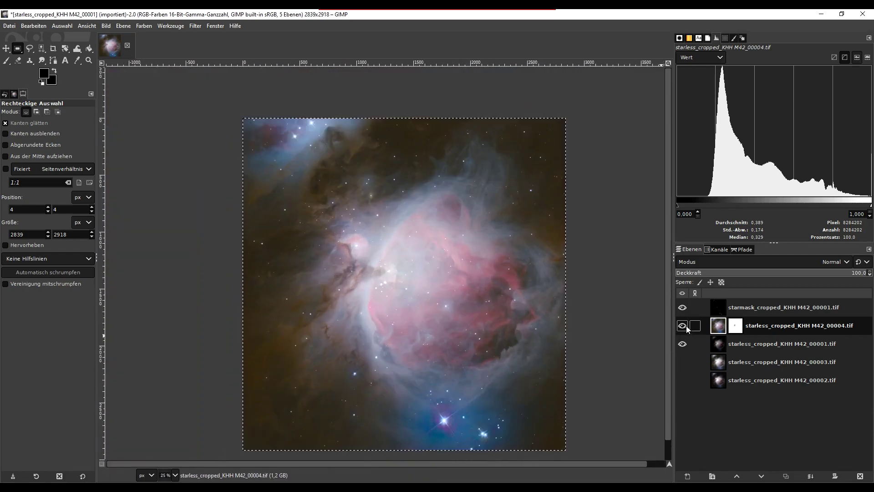
- Flatten all five layers into a single layer
click(717, 310)
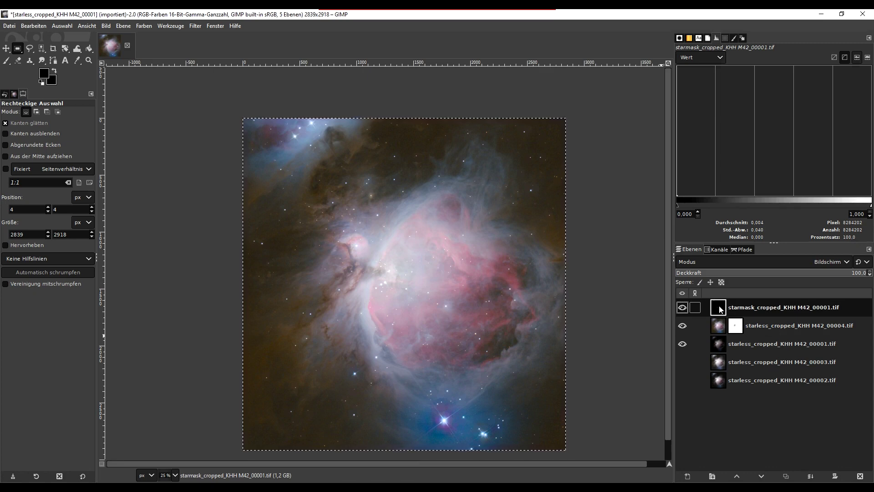
right_click(719, 305)
click(739, 346)
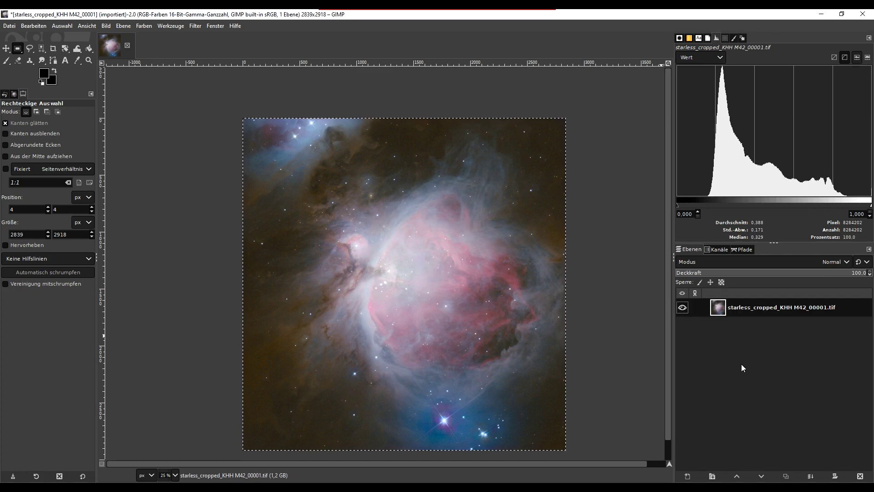
click(144, 26)
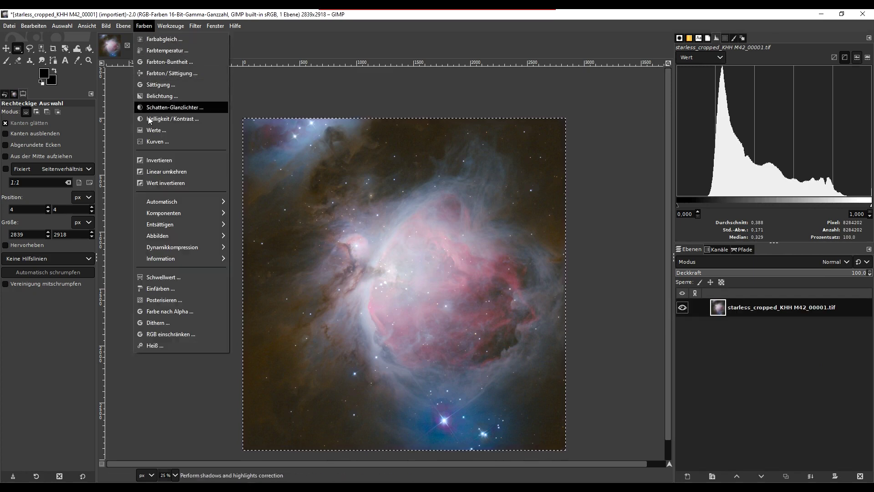
- Apply Levels with the black-point input set to 4.86
click(156, 130)
drag(577, 335, 585, 335)
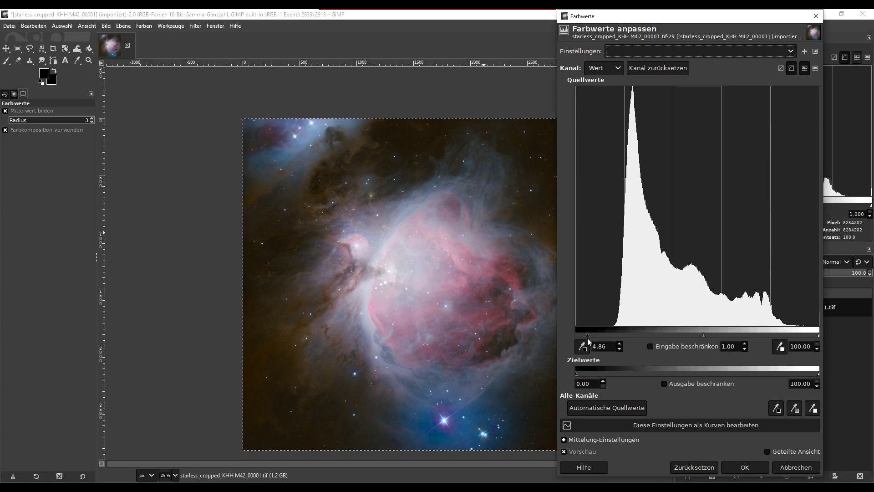
drag(621, 16, 680, 36)
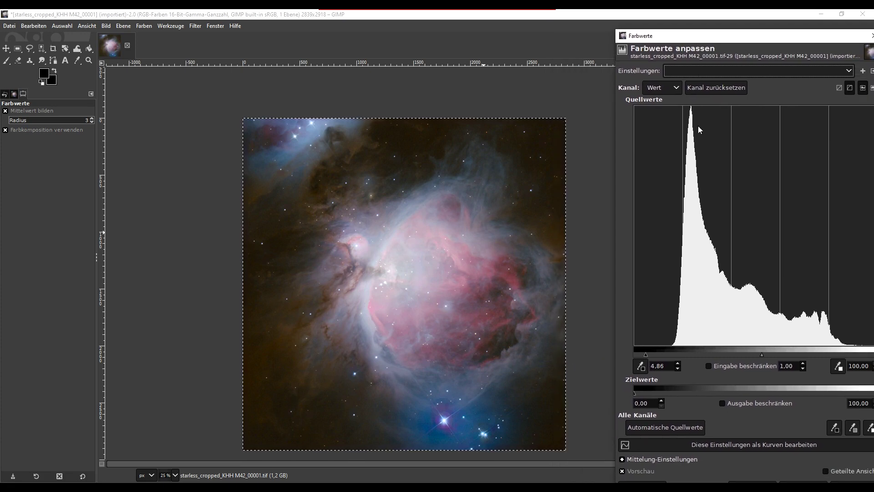
drag(643, 355, 649, 356)
drag(649, 356, 645, 356)
drag(722, 36, 663, 33)
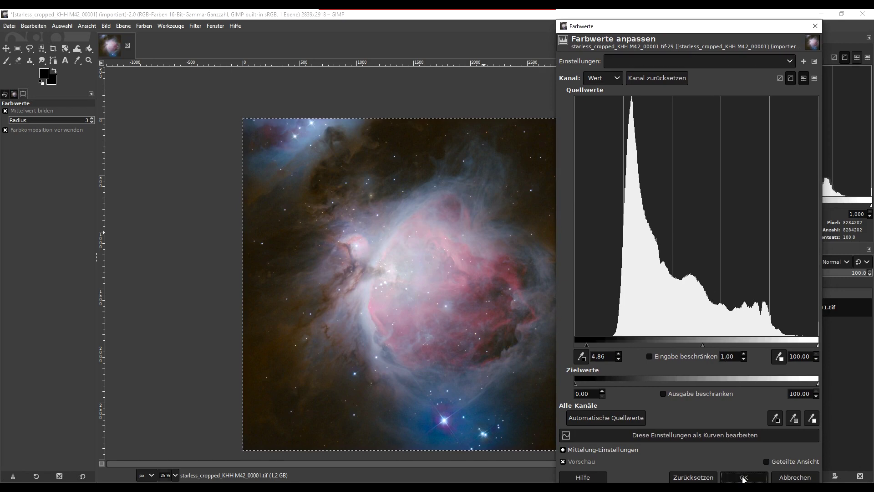
click(742, 476)
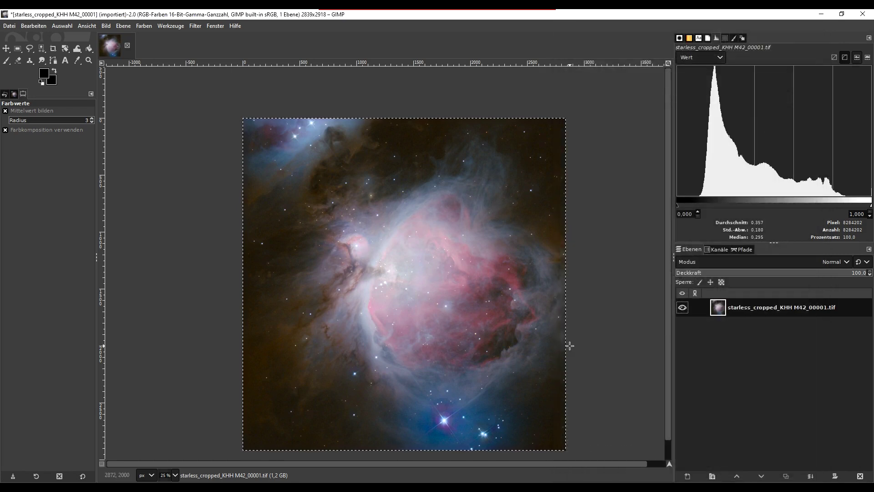
- Clear the selection with Select > None
right_click(438, 218)
mouse_move(461, 256)
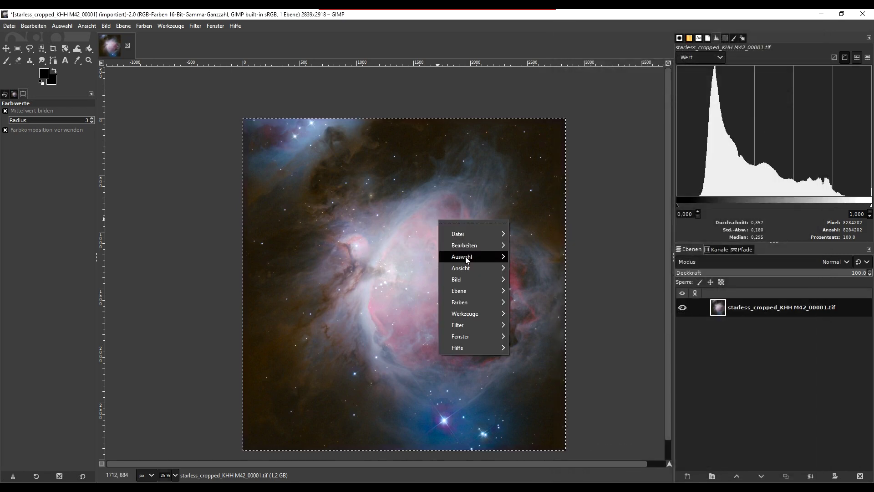
click(528, 275)
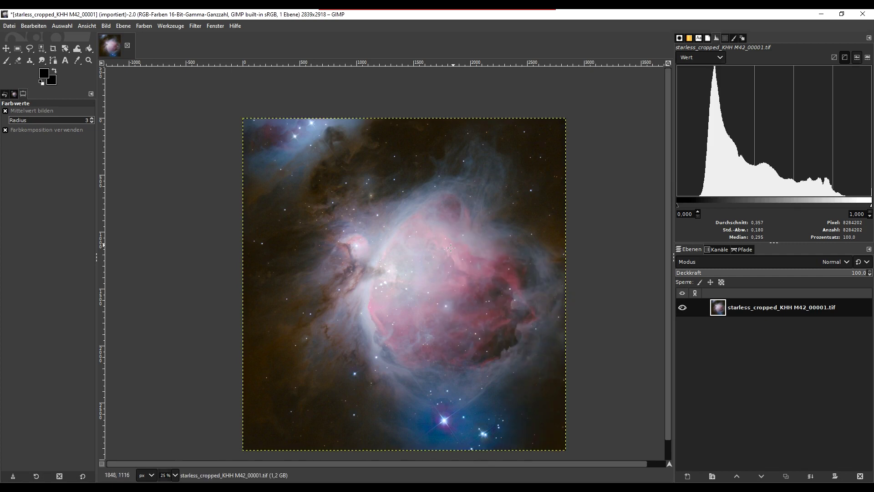
scroll(444, 267, down, 1)
scroll(435, 296, up, 1)
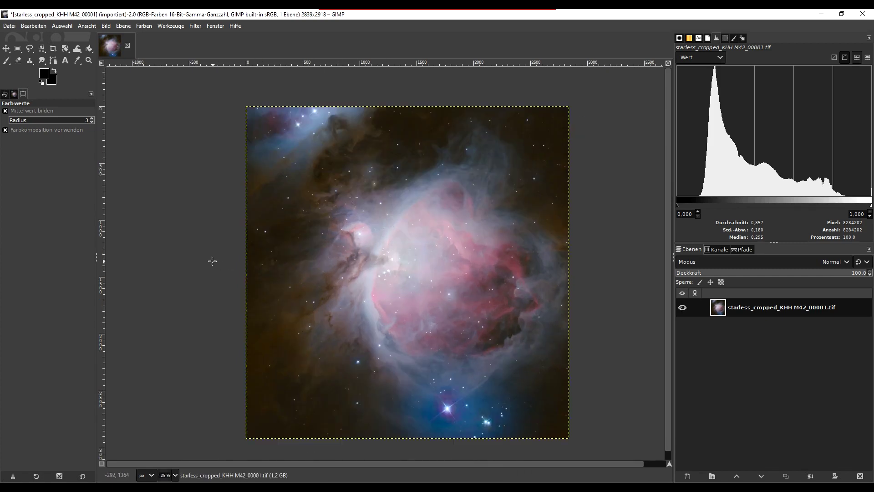